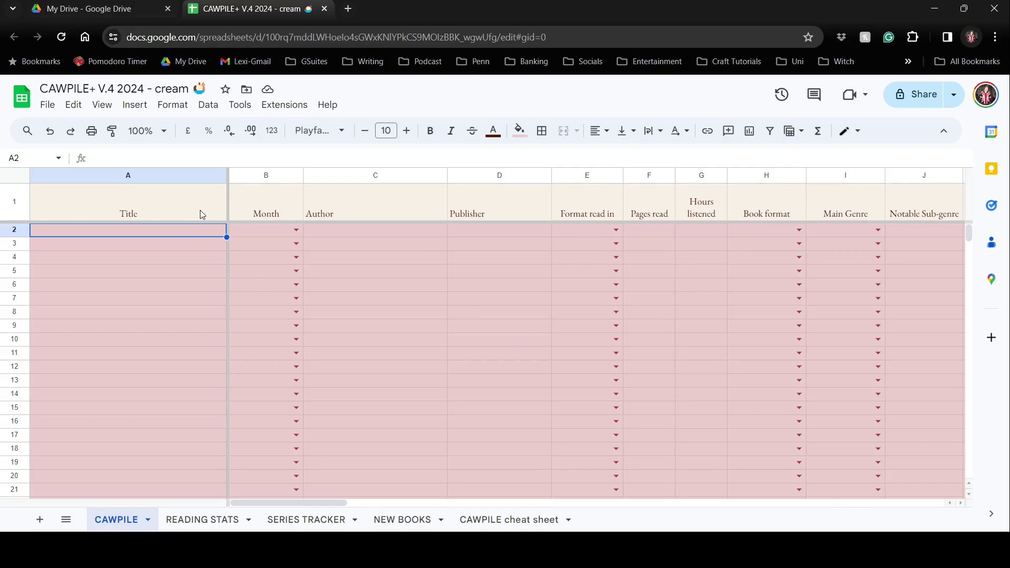
# Enter 'The Great Gatsby' in A2 and set its month read to January.
pyautogui.doubleClick(147, 232)
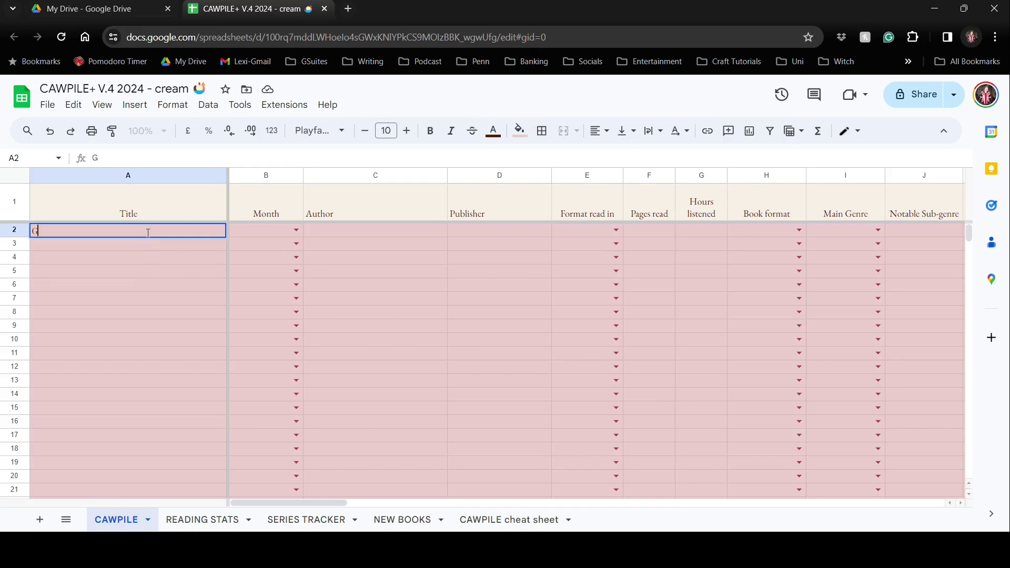
pyautogui.write('The Great Gatsby')
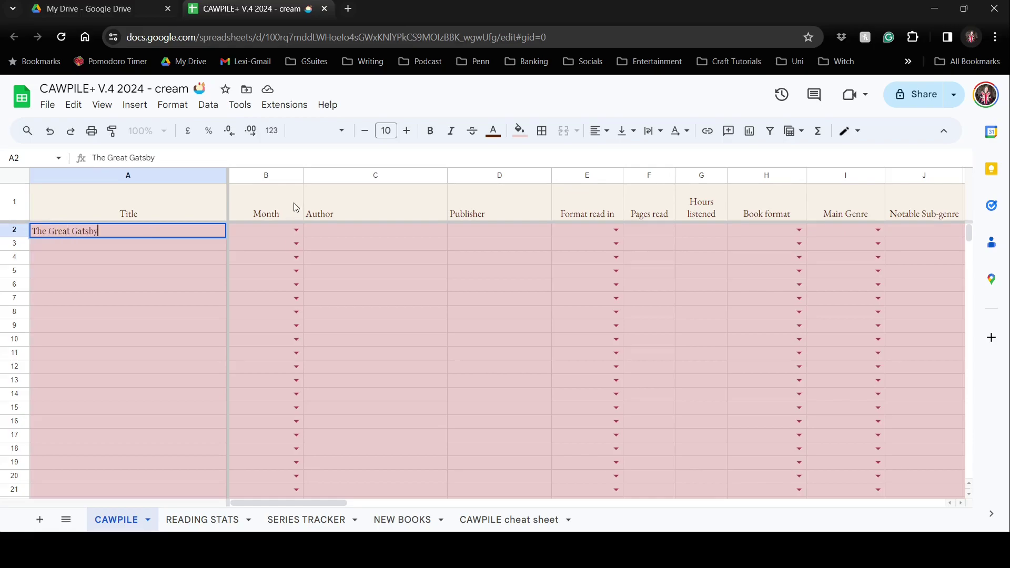
pyautogui.click(295, 231)
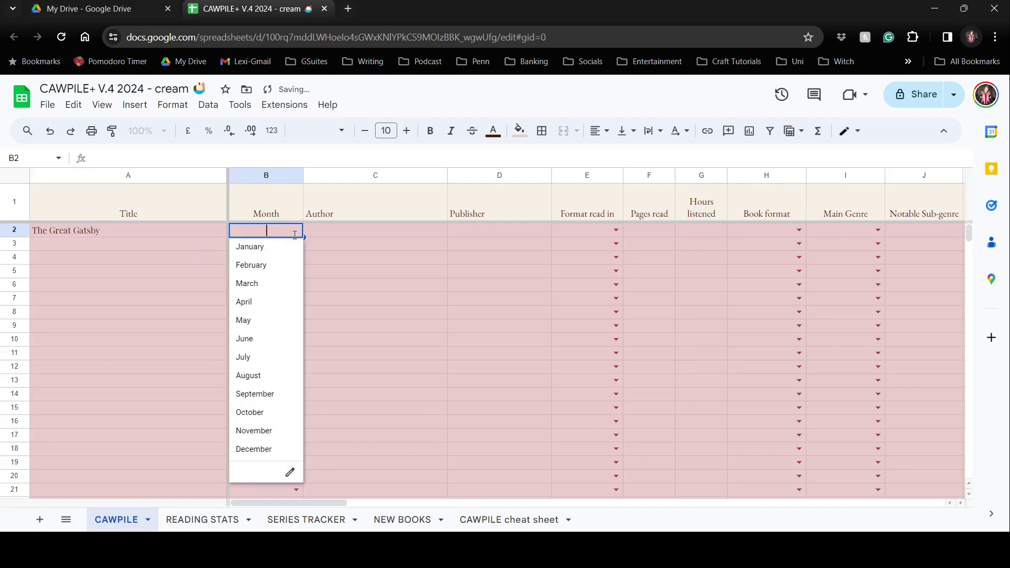
pyautogui.click(267, 246)
# Add author F. Scott Fitzgerald in C2 and set the format to Physical.
pyautogui.click(357, 235)
pyautogui.write('F. Scott Fitzgerald')
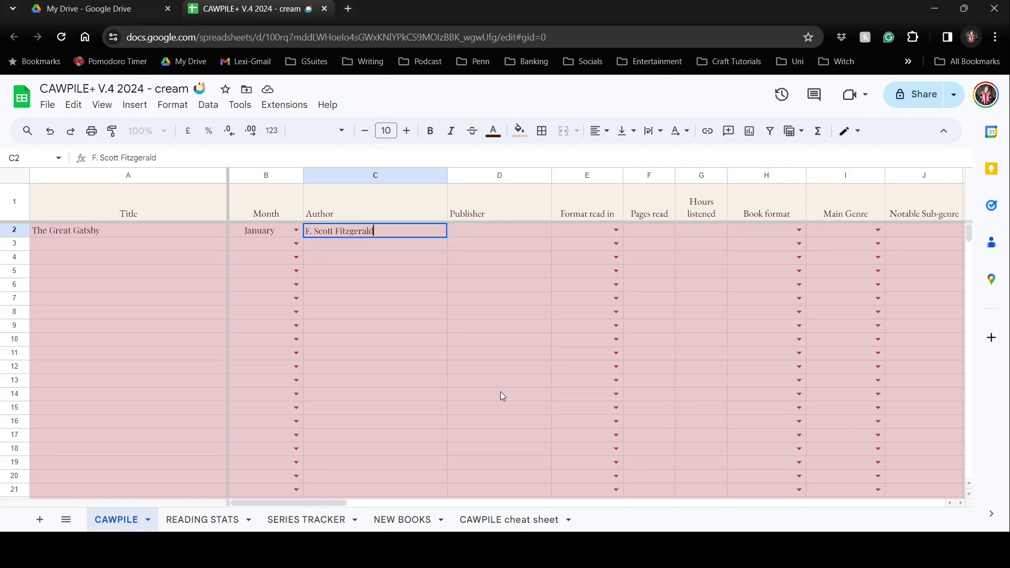
pyautogui.click(504, 236)
pyautogui.click(616, 230)
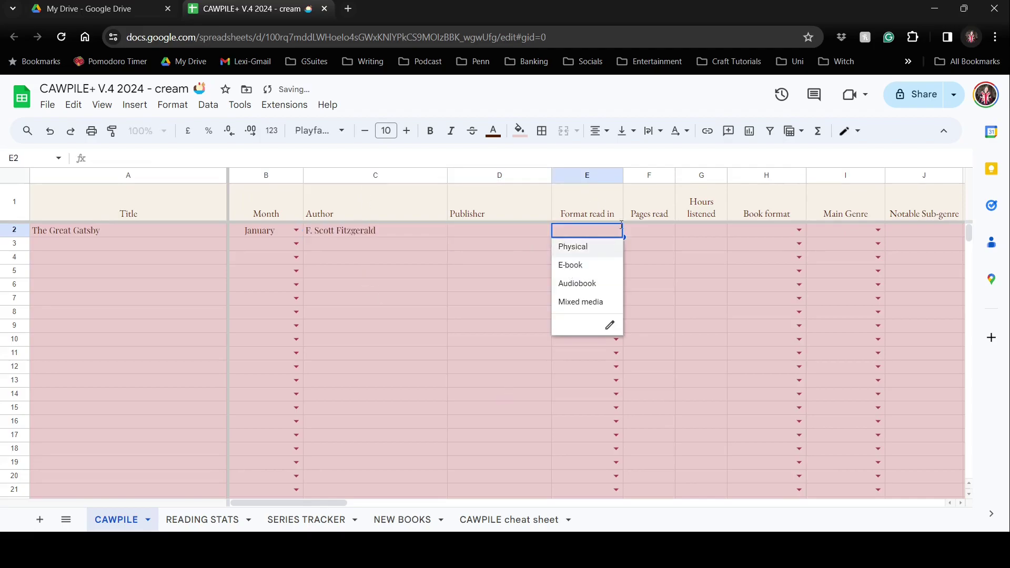
pyautogui.click(588, 249)
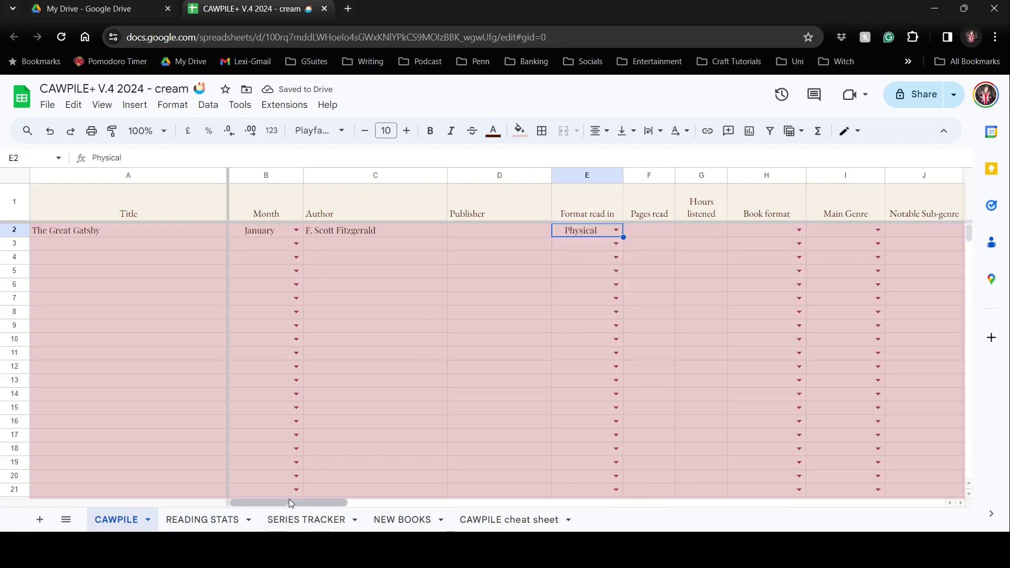
# Enter LitJoy as the publisher in D2 and select the pages cell F2.
pyautogui.moveTo(292, 500); pyautogui.dragTo(331, 515)
pyautogui.click(274, 234)
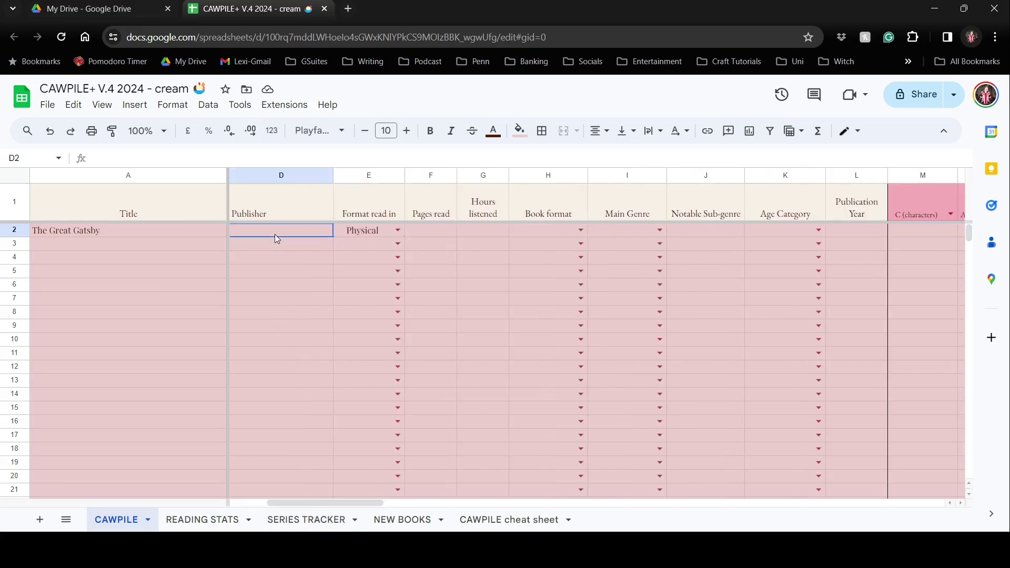
pyautogui.write('Lit')
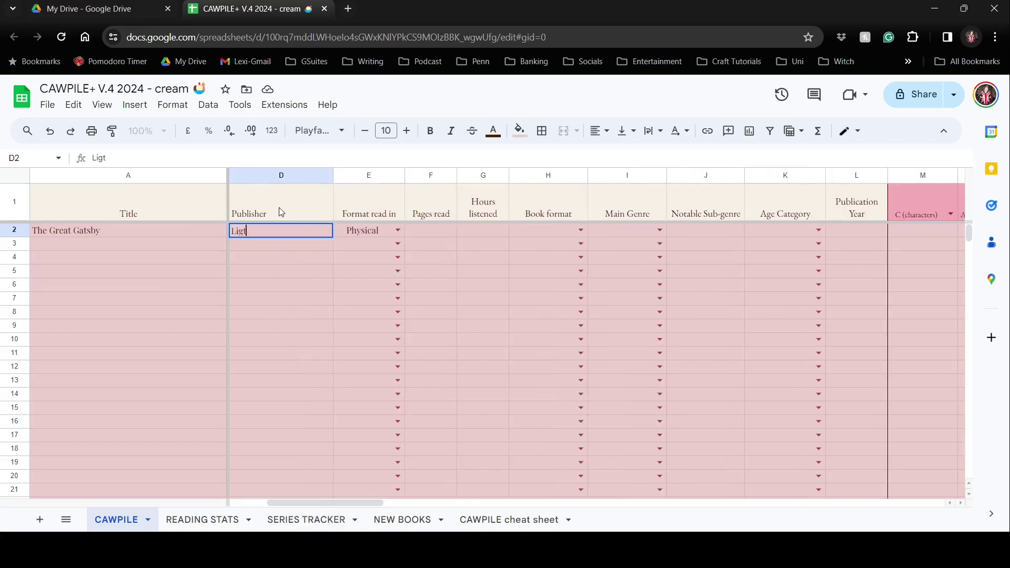
pyautogui.press('BackSpace')
pyautogui.write('tJoy')
pyautogui.click(505, 287)
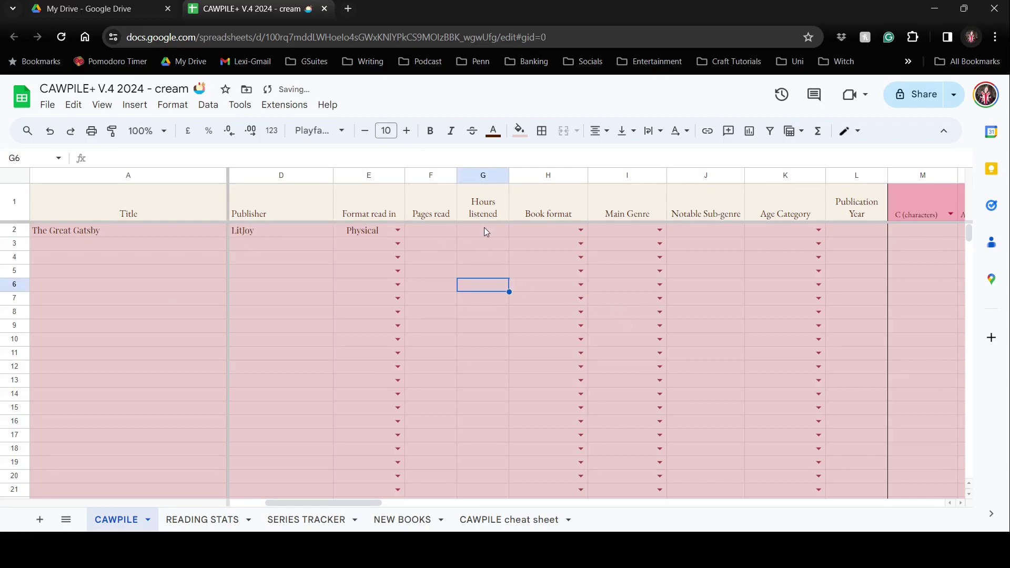
pyautogui.click(479, 235)
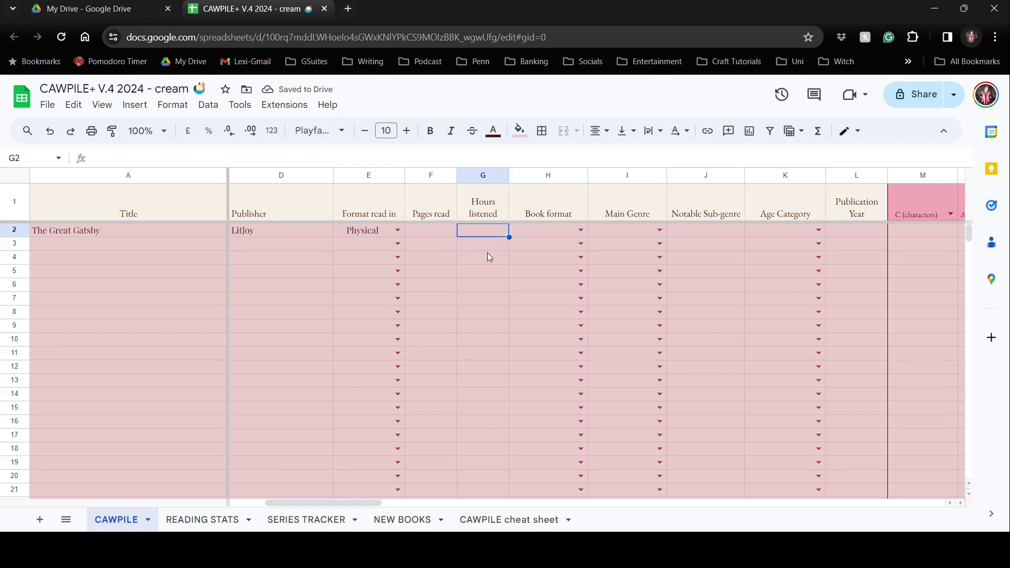
pyautogui.click(438, 234)
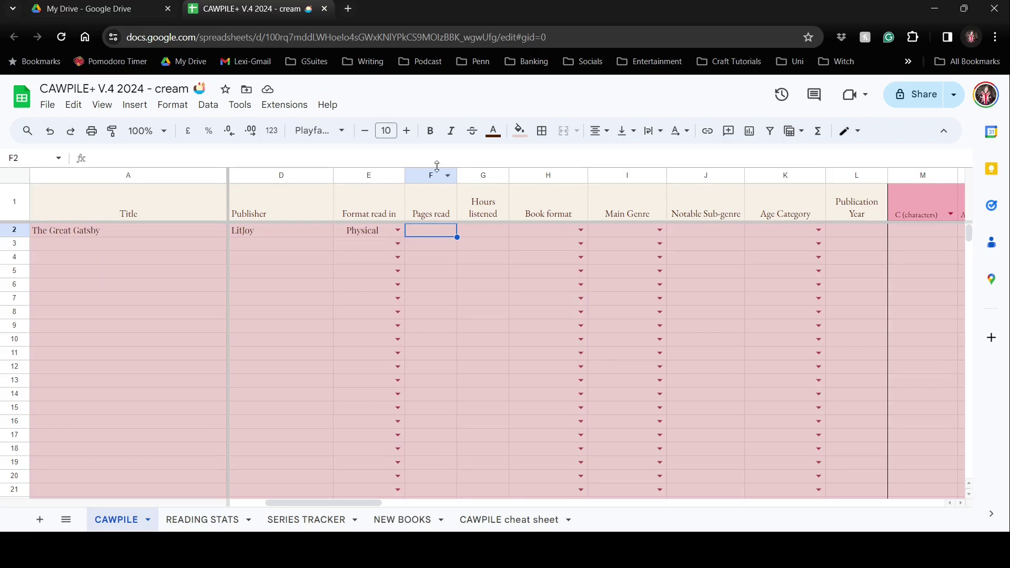
# Set book format Novel, main genre Classic and age category Adult for row 2.
pyautogui.hscroll(3, 427, 238)
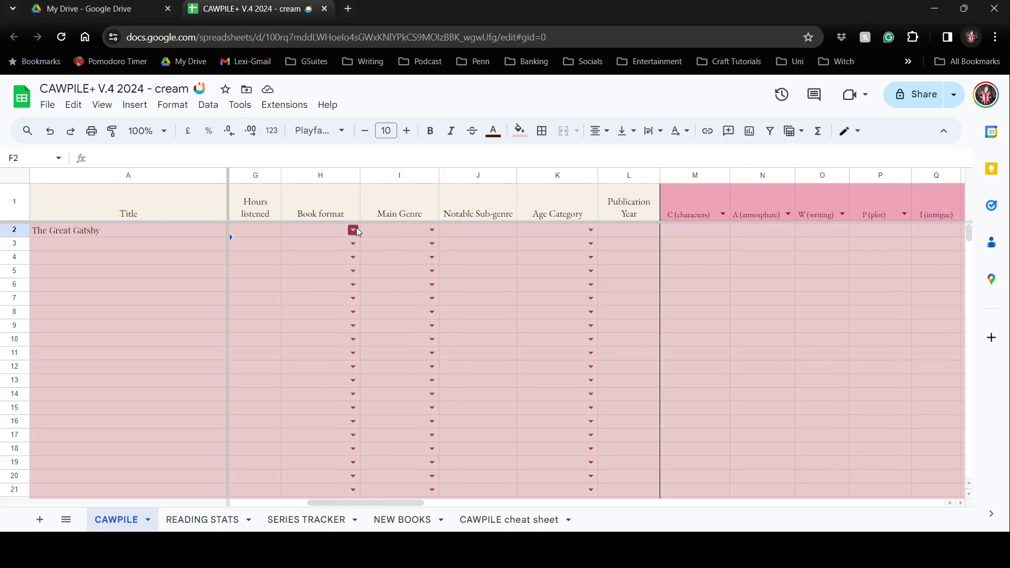
pyautogui.click(352, 232)
pyautogui.click(329, 247)
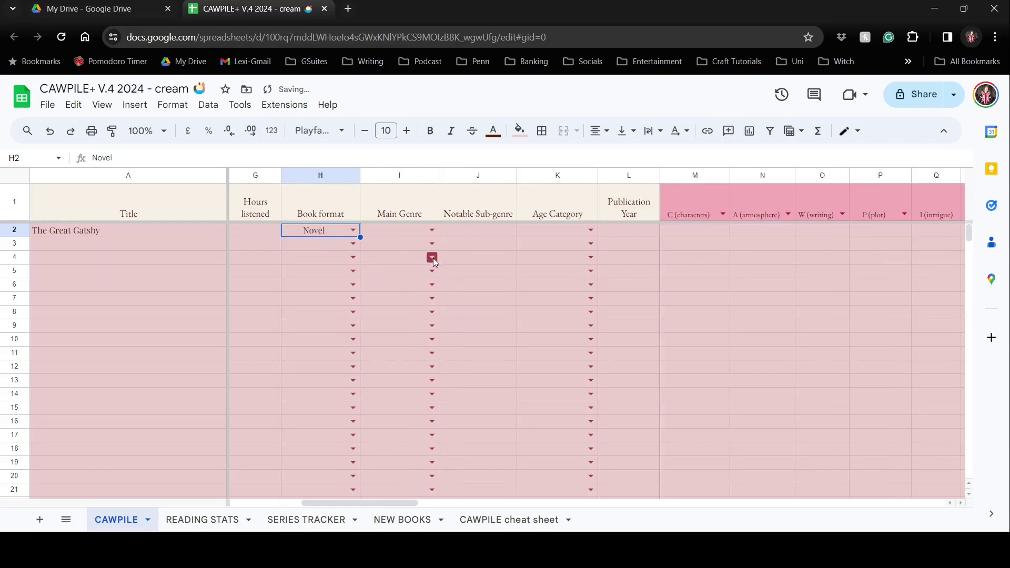
pyautogui.click(433, 232)
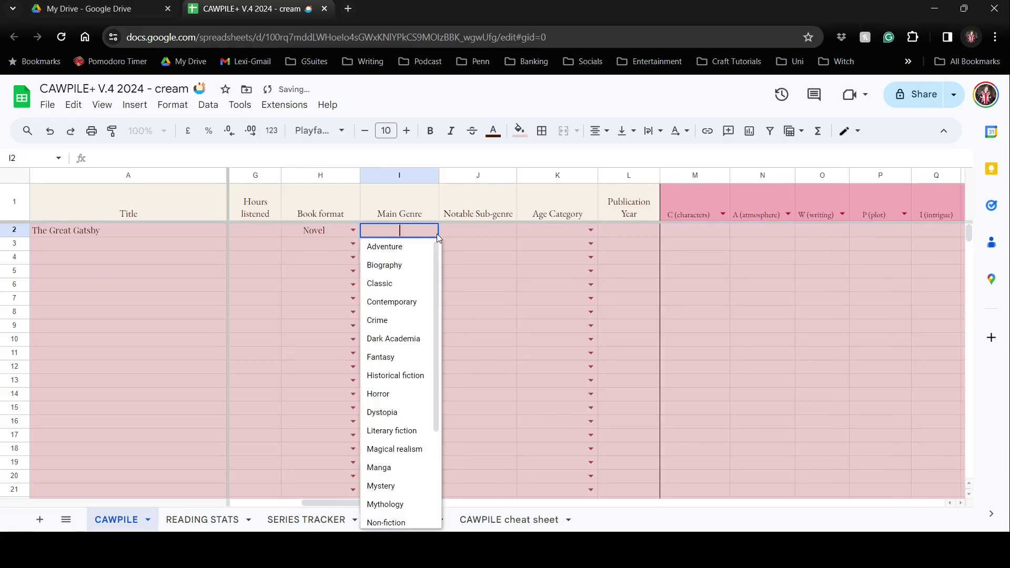
pyautogui.click(390, 286)
pyautogui.click(475, 232)
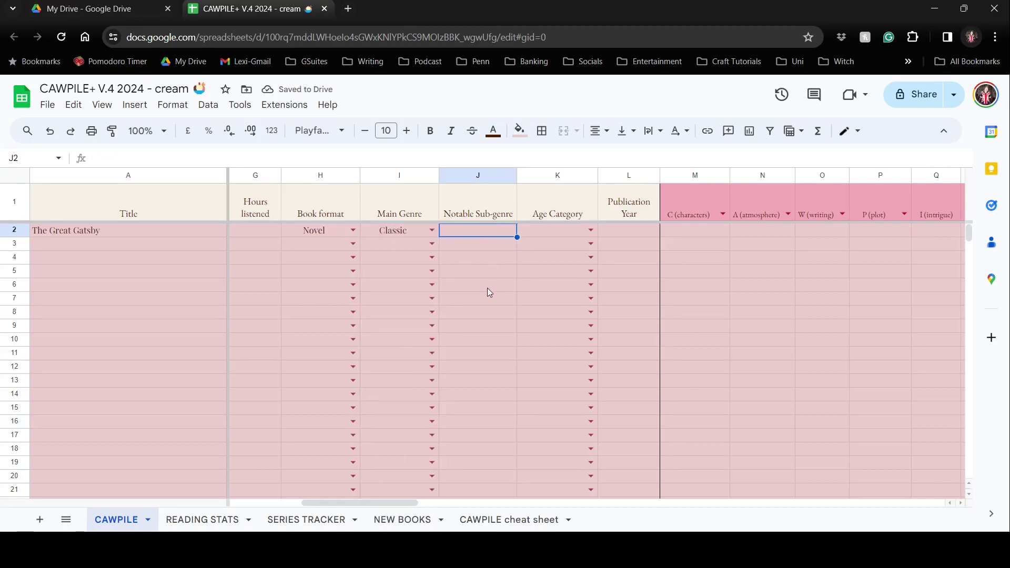
pyautogui.click(591, 230)
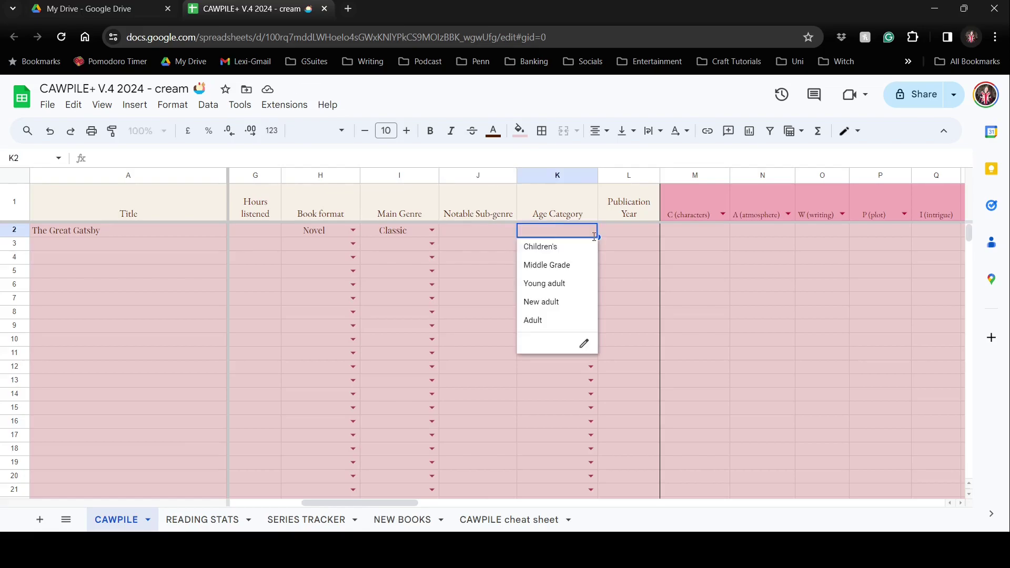
pyautogui.click(563, 321)
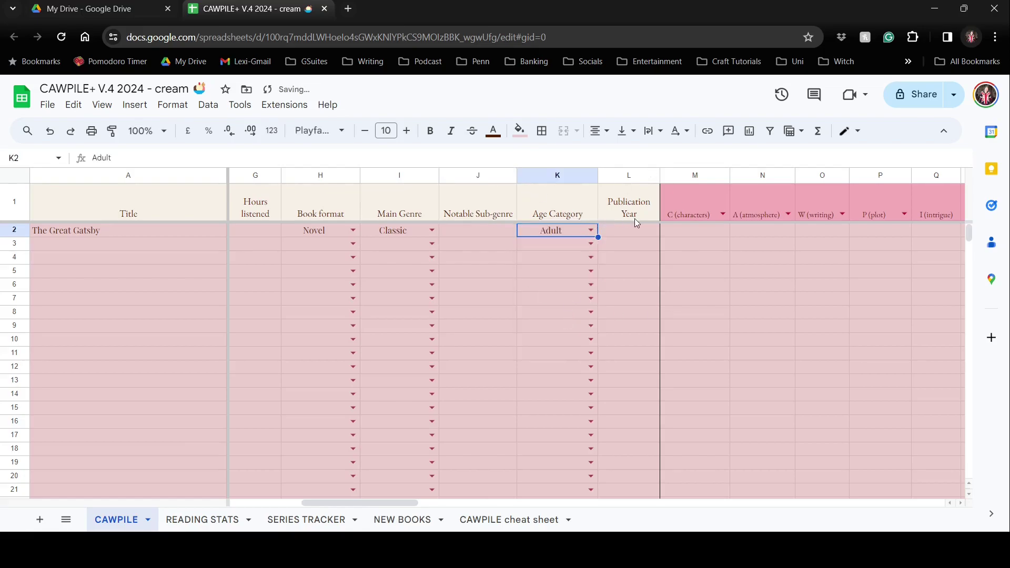
pyautogui.click(645, 235)
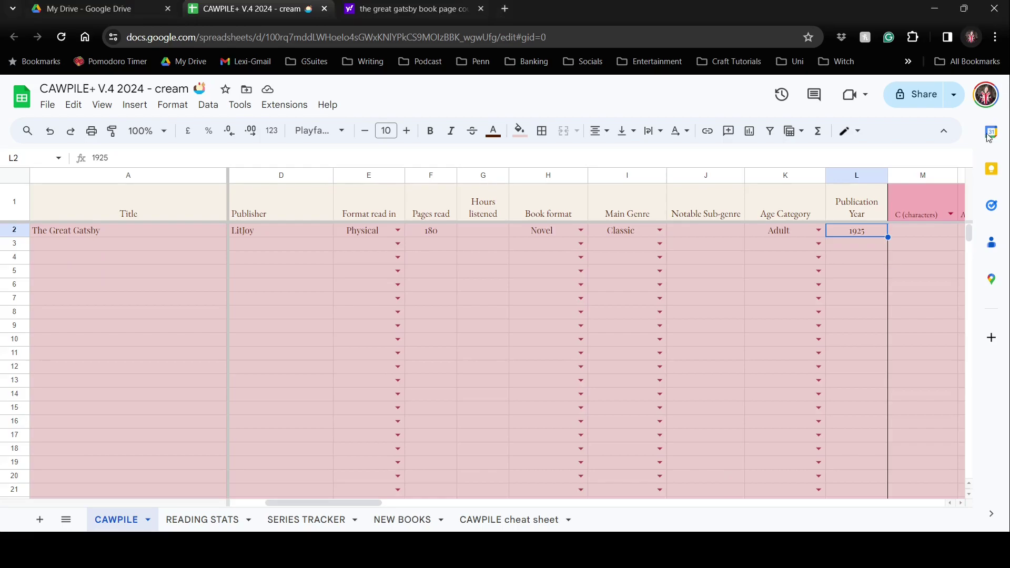
# Review the alternative labels for the C, A, W and P score columns, leaving them unchanged.
pyautogui.moveTo(333, 503); pyautogui.dragTo(433, 482)
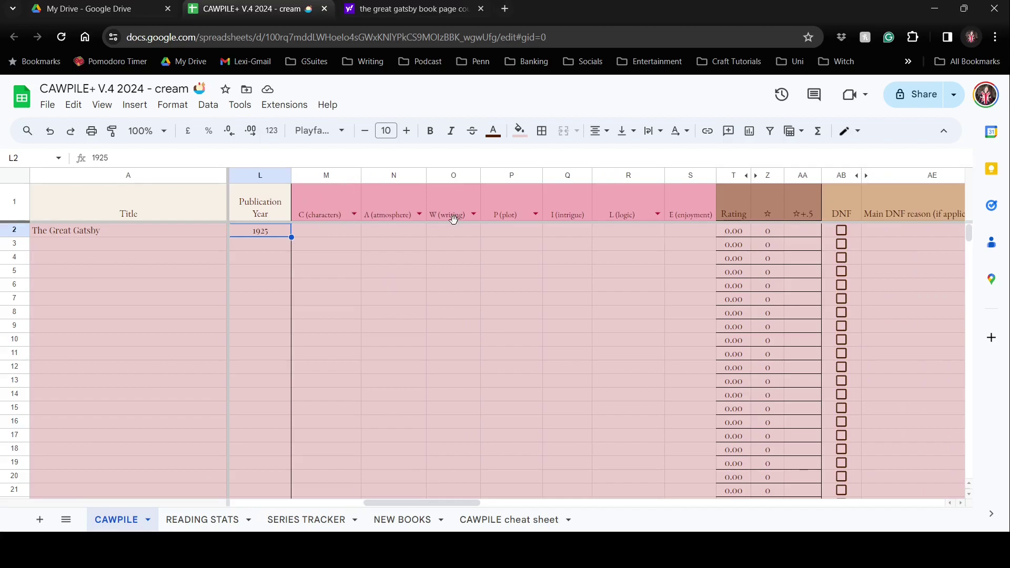
pyautogui.click(358, 212)
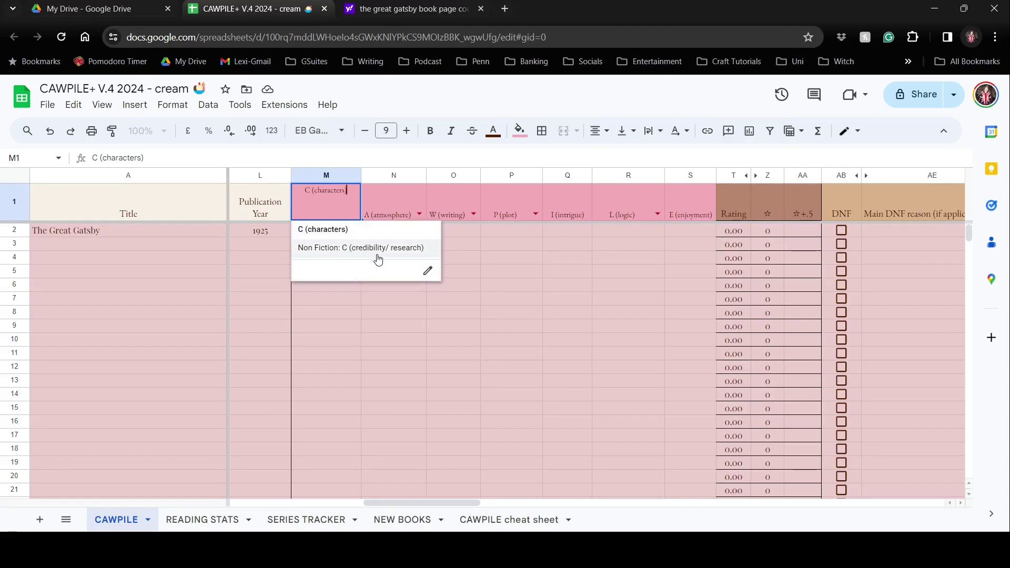
pyautogui.click(473, 232)
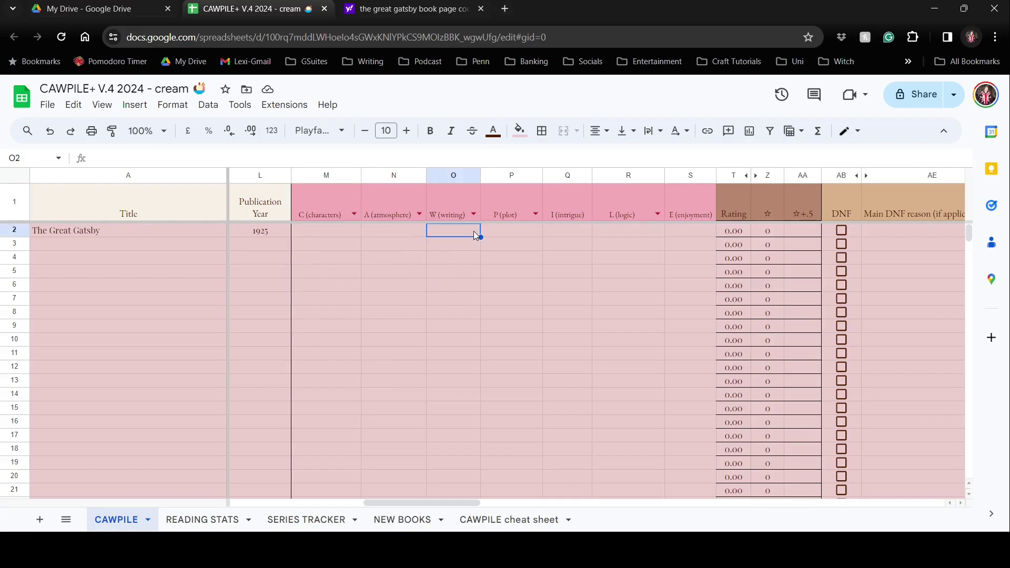
pyautogui.click(419, 216)
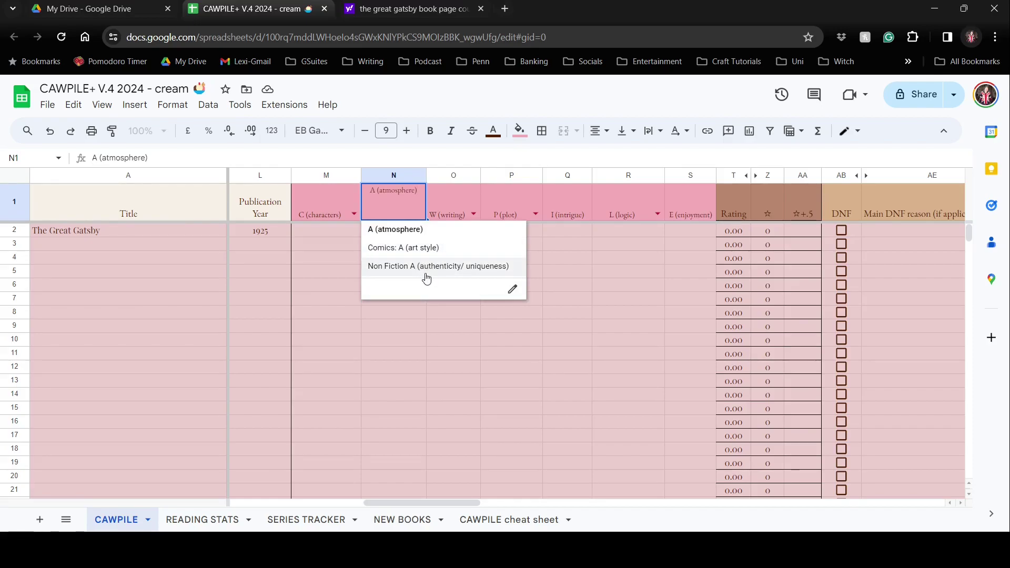
pyautogui.click(416, 326)
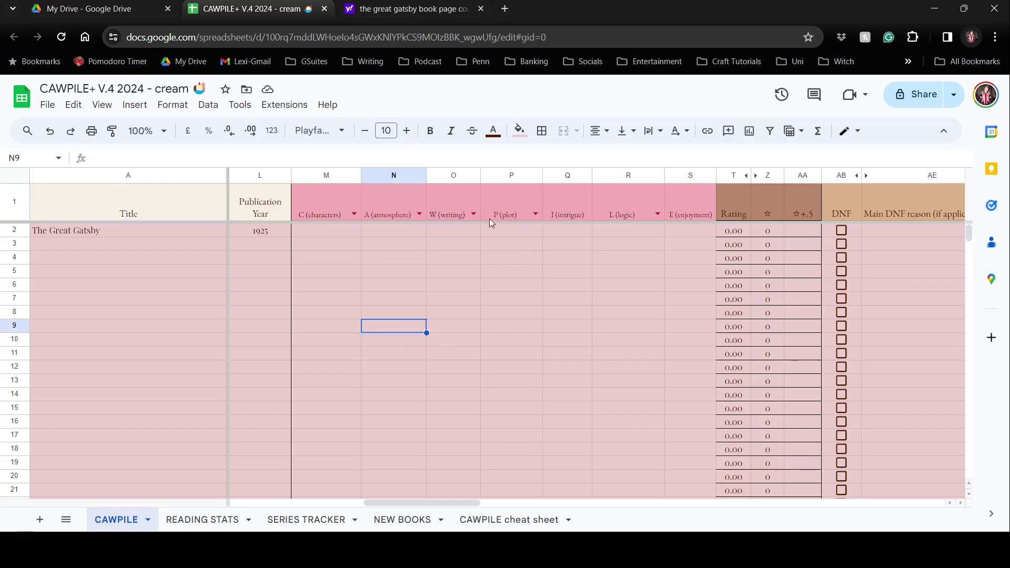
pyautogui.click(474, 216)
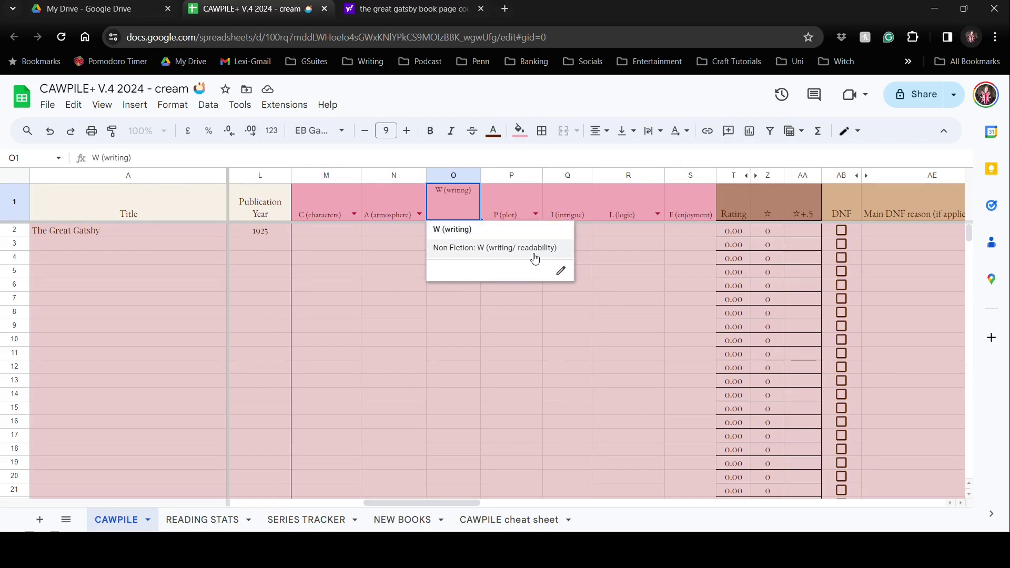
pyautogui.click(473, 340)
pyautogui.click(536, 214)
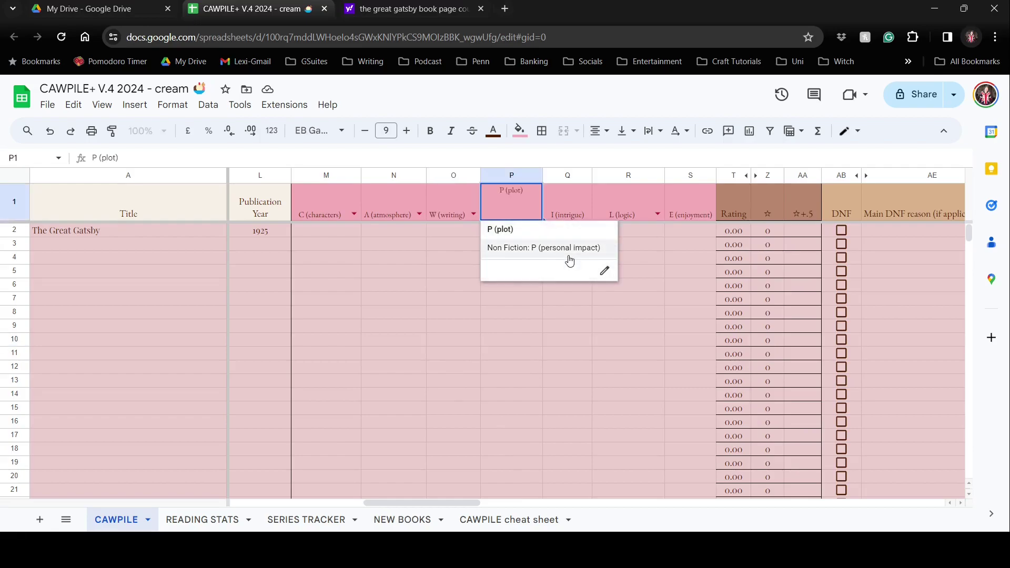
pyautogui.click(515, 369)
# Inspect the I, L and E score headers and select the characters cell M2.
pyautogui.click(594, 209)
pyautogui.click(575, 216)
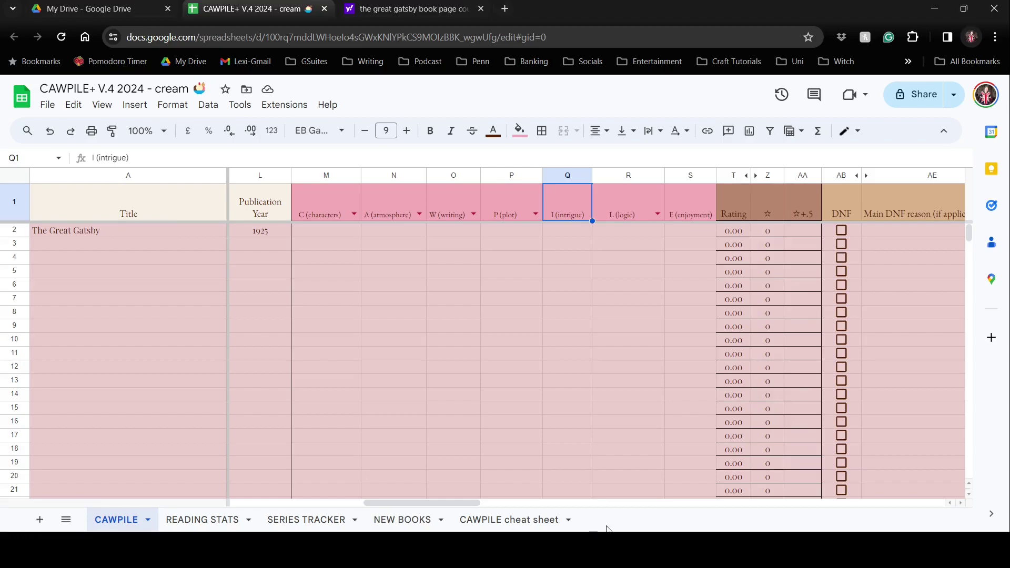
pyautogui.click(658, 215)
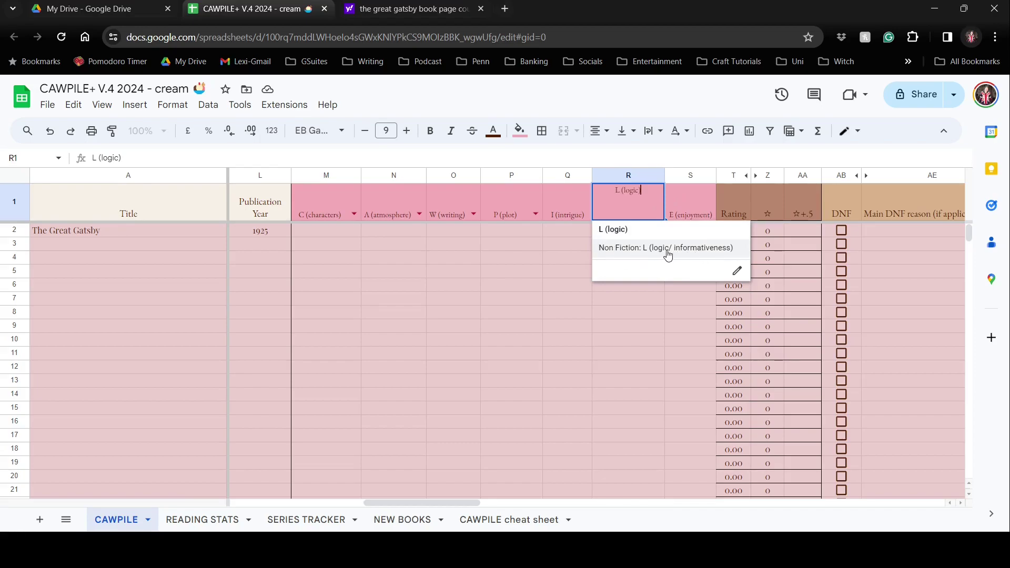
pyautogui.click(528, 338)
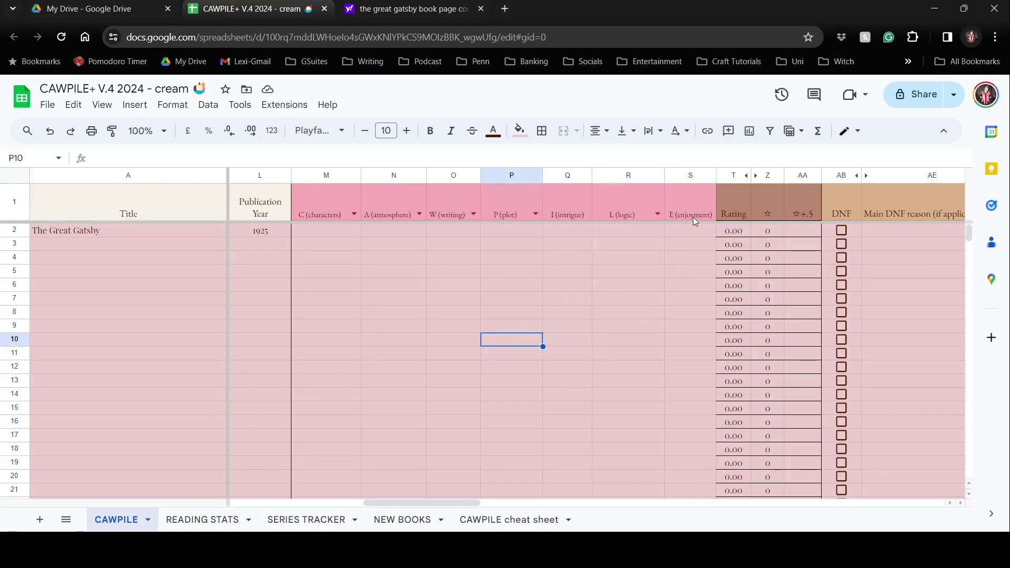
pyautogui.click(693, 217)
pyautogui.click(648, 273)
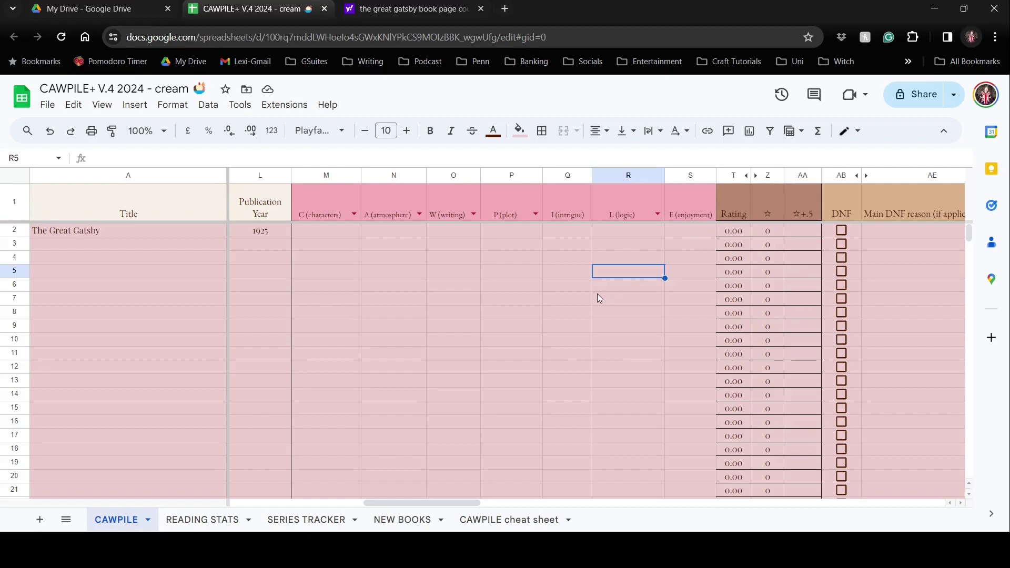
pyautogui.click(335, 235)
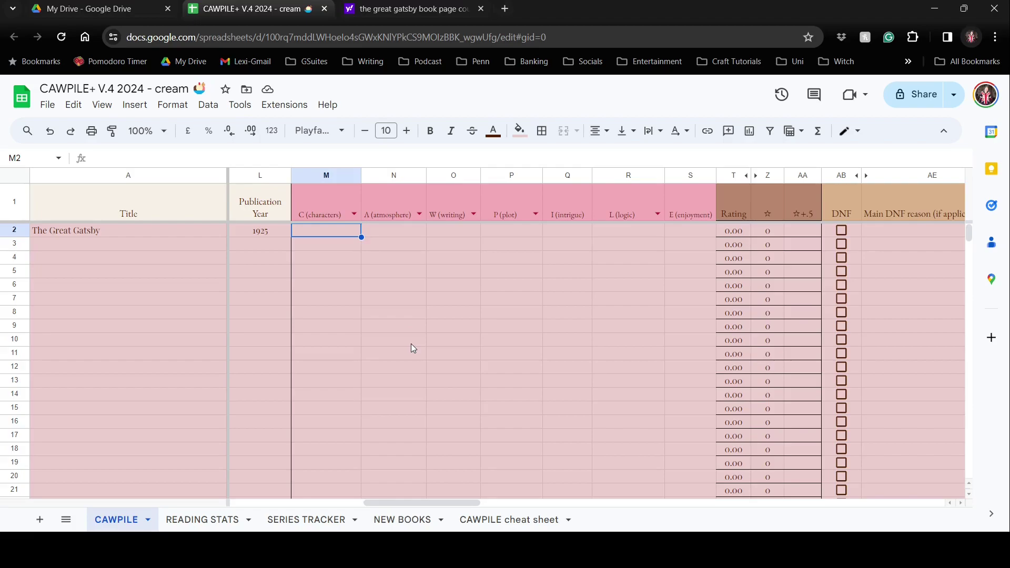
# Enter 10 in M2, N2 and O2 for characters, atmosphere and writing.
pyautogui.write('10')
pyautogui.press('Tab')
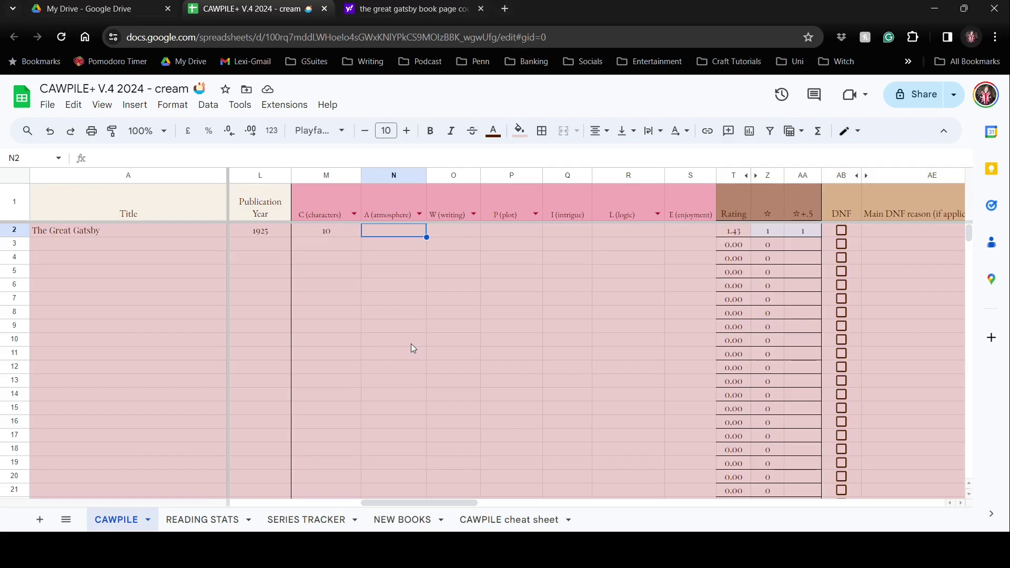
pyautogui.write('10')
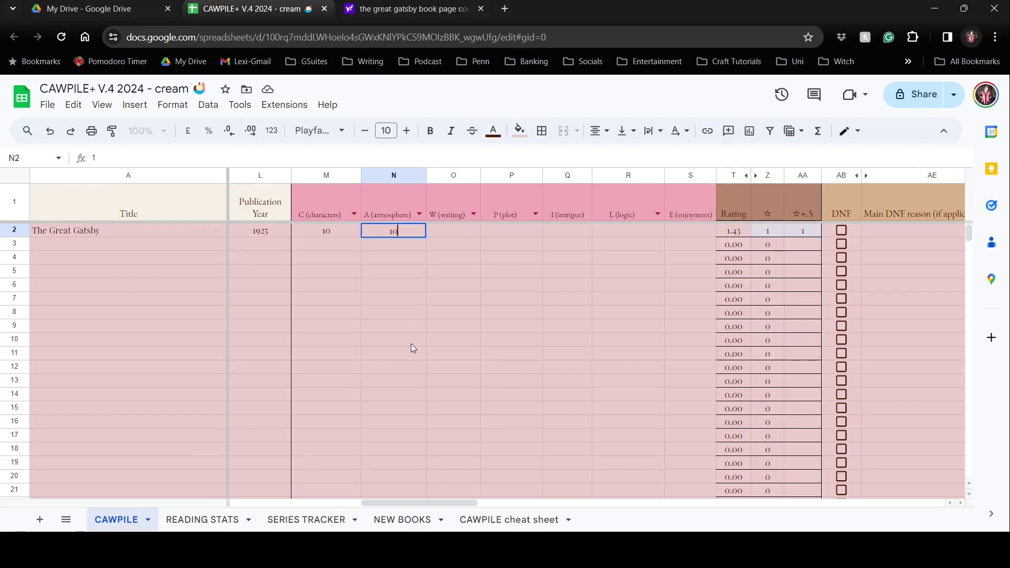
pyautogui.press('Tab')
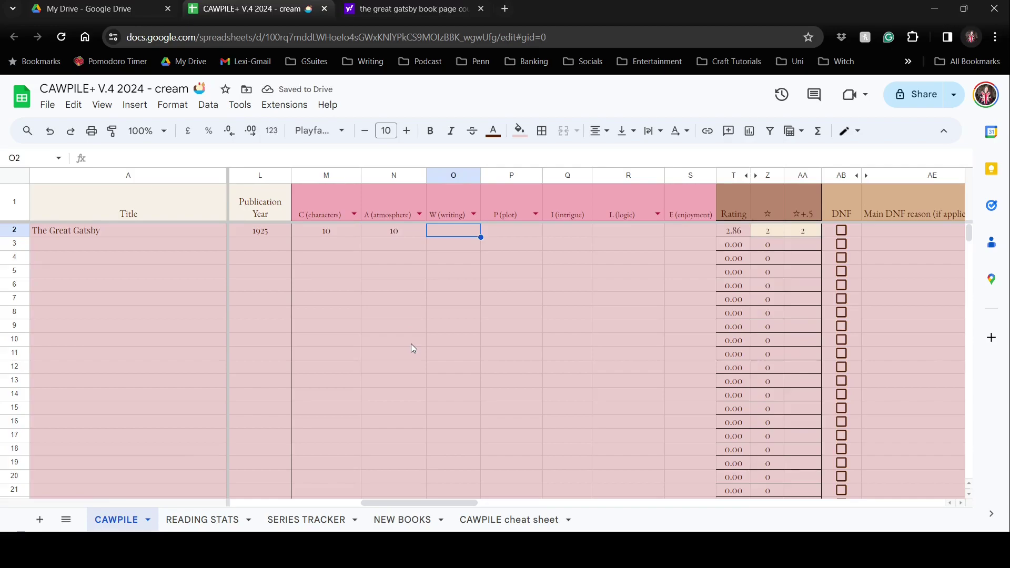
pyautogui.write('10')
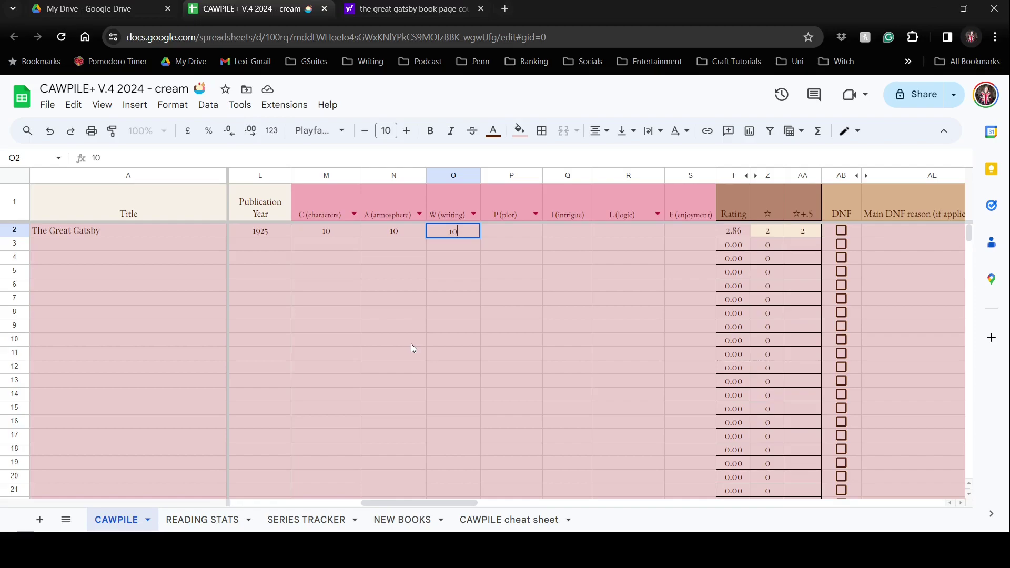
pyautogui.press('Tab')
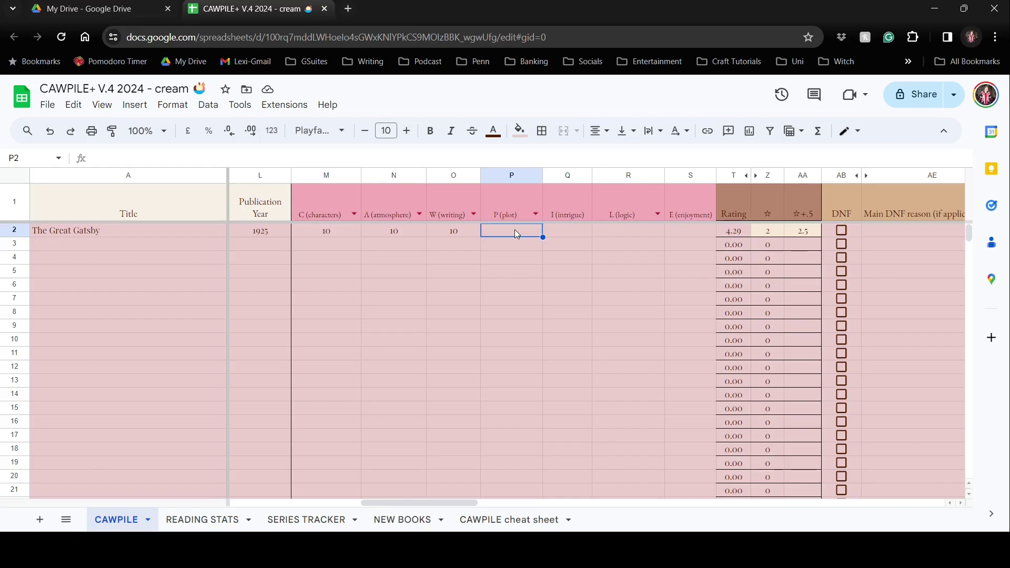
# Score The Great Gatsby 10 for plot and 9 for intrigue.
pyautogui.click(647, 230)
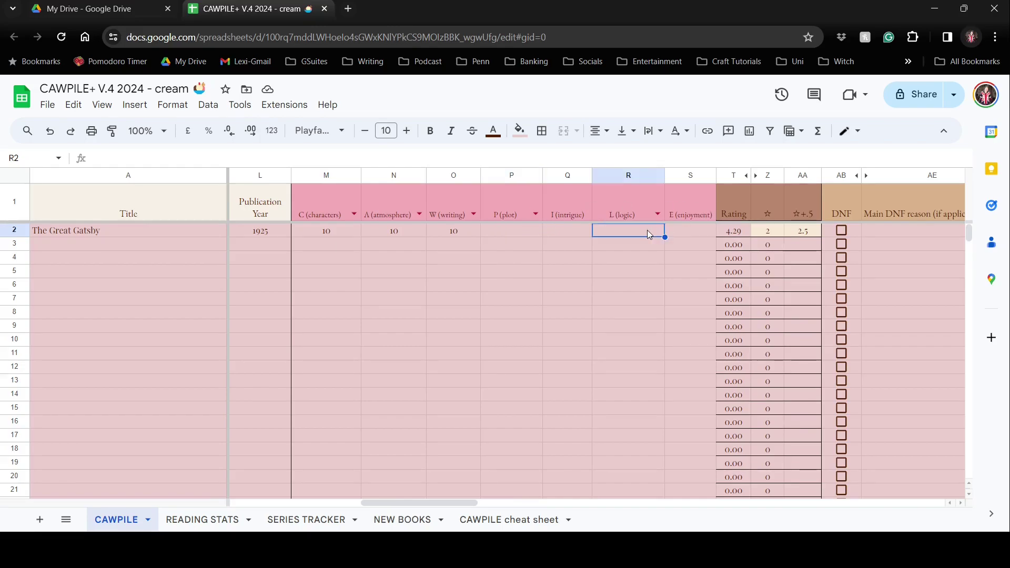
pyautogui.click(507, 235)
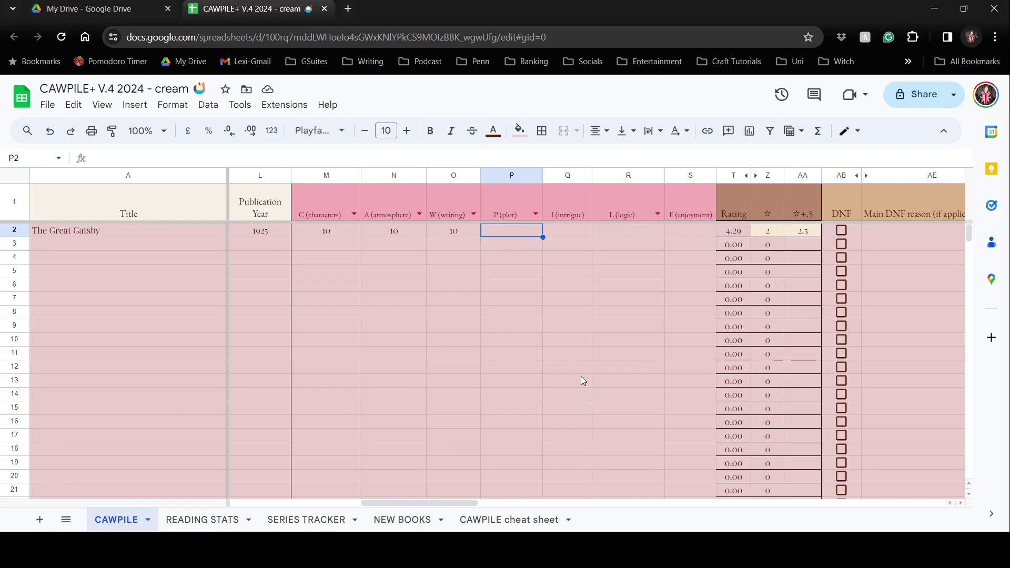
pyautogui.write('10')
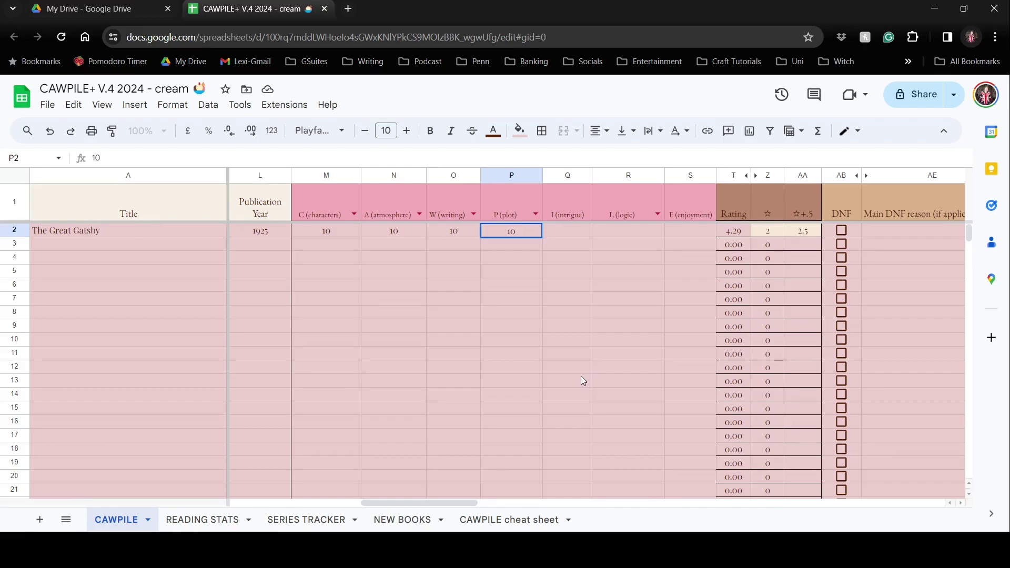
pyautogui.press('Tab')
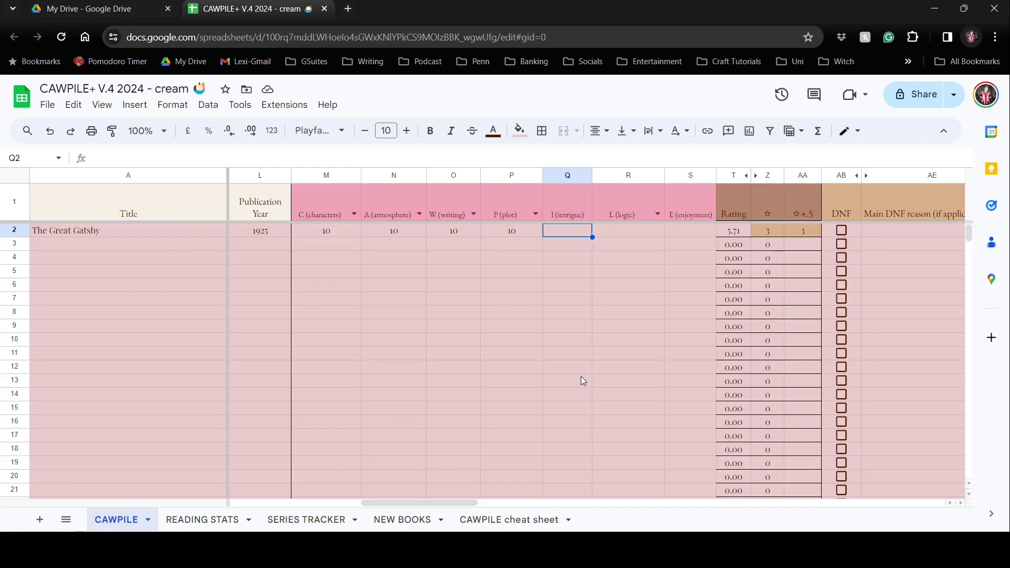
pyautogui.write('9')
pyautogui.press('Tab')
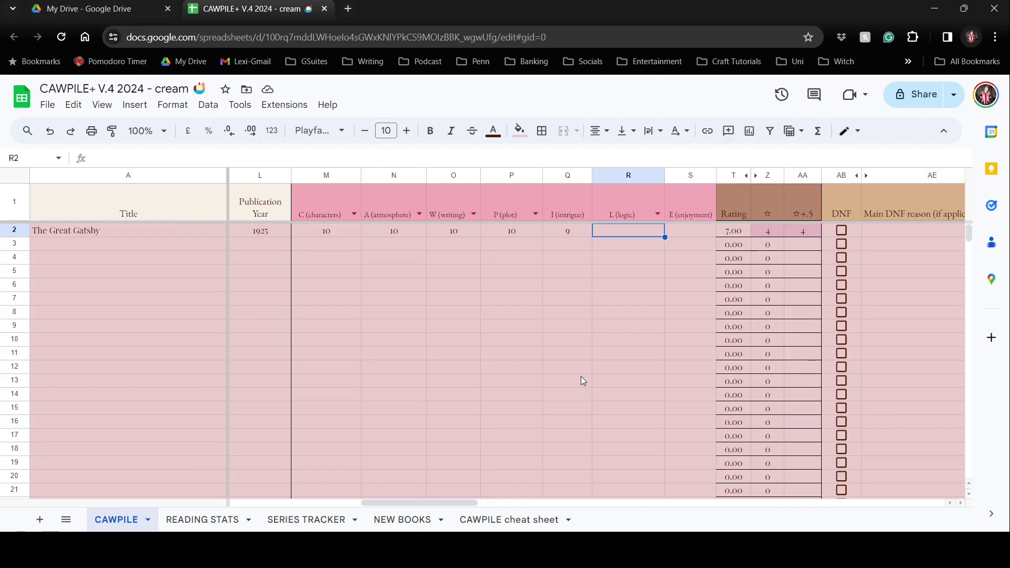
# Score logic 10 and enjoyment 10, reaching a 9.86 rating and 5 stars.
pyautogui.write('10')
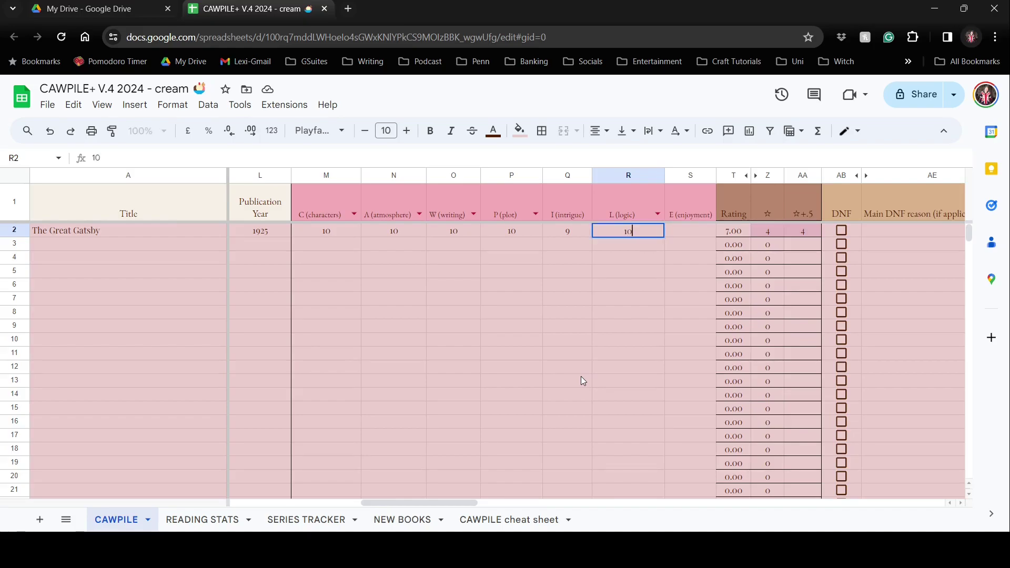
pyautogui.press('Tab')
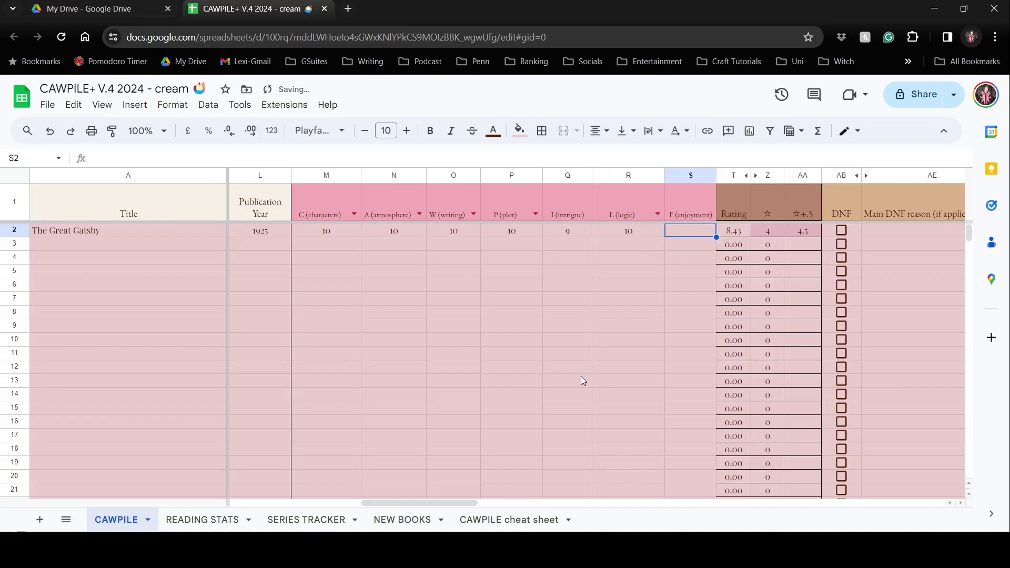
pyautogui.write('10')
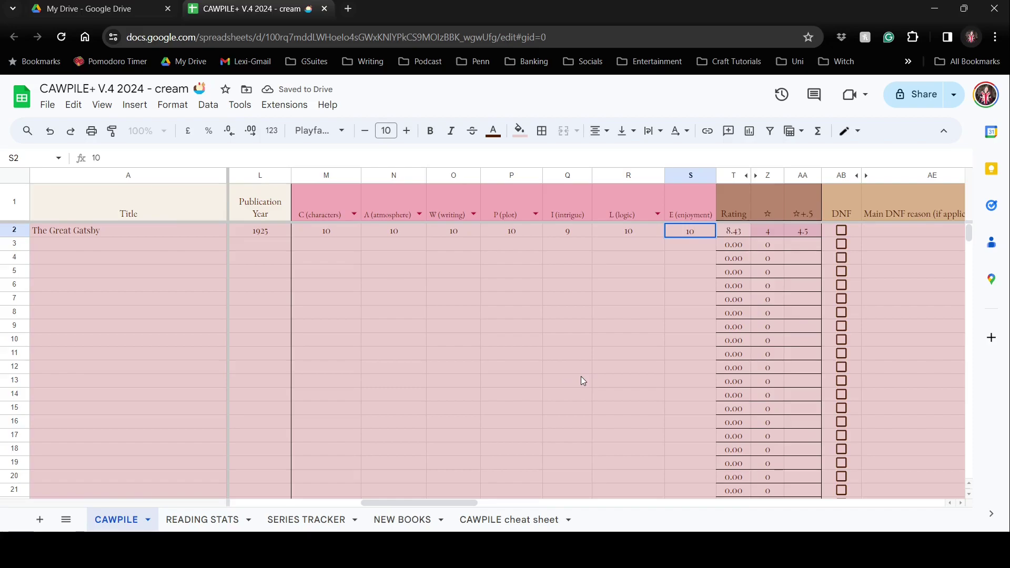
pyautogui.press('Return')
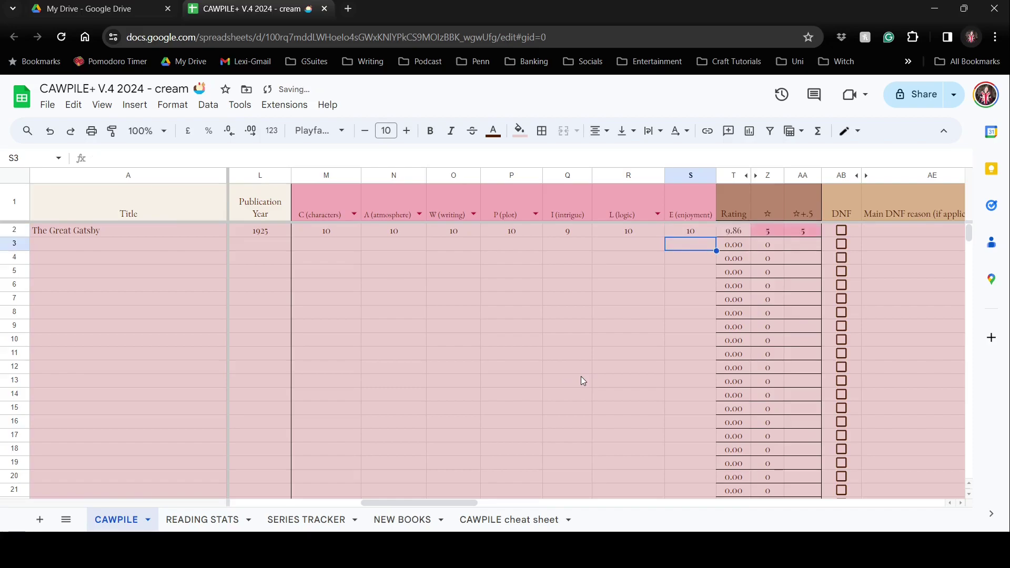
pyautogui.click(583, 229)
pyautogui.click(586, 285)
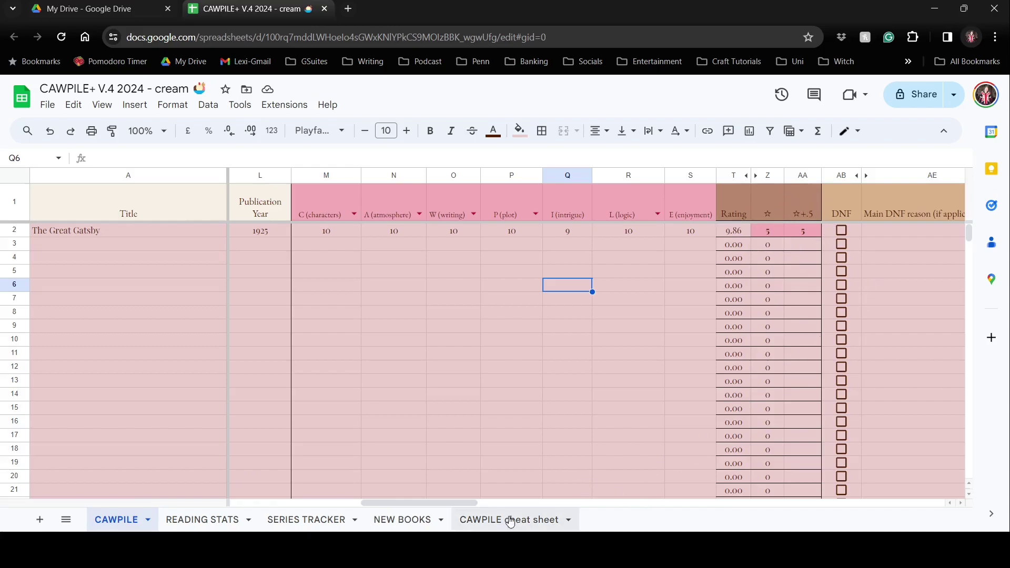
pyautogui.moveTo(450, 501); pyautogui.dragTo(507, 495)
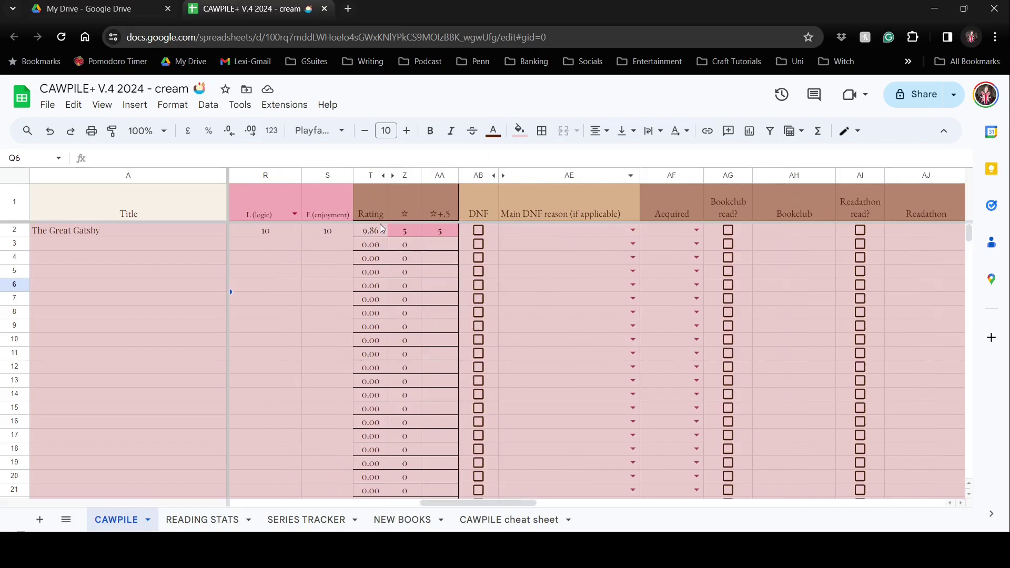
pyautogui.moveTo(478, 497); pyautogui.dragTo(435, 484)
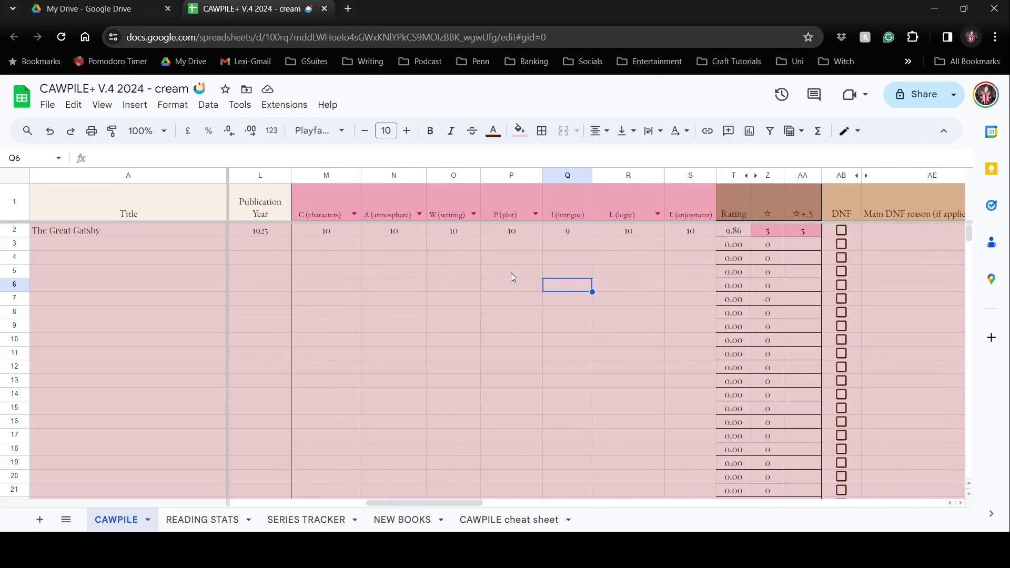
pyautogui.click(746, 231)
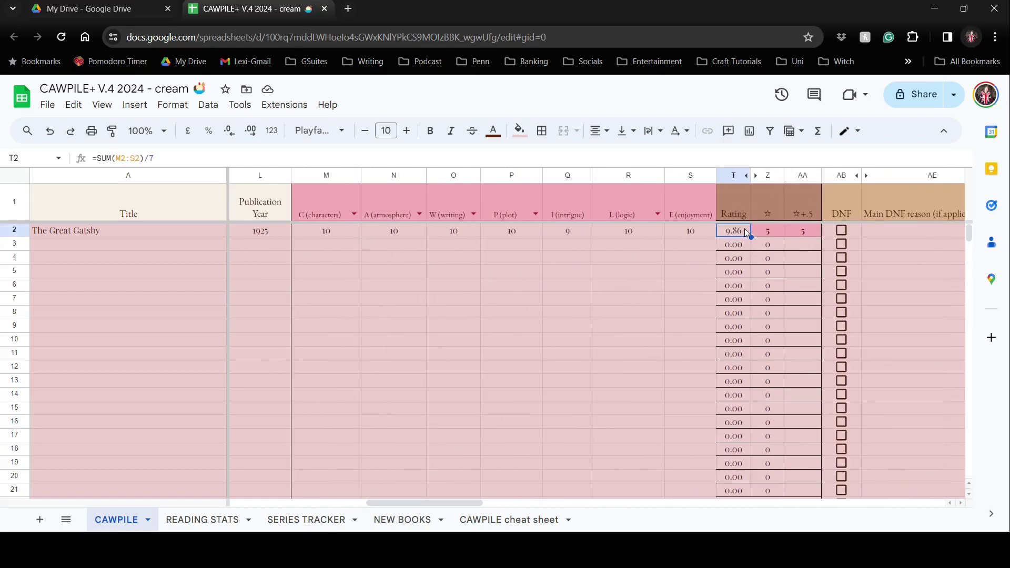
pyautogui.click(778, 235)
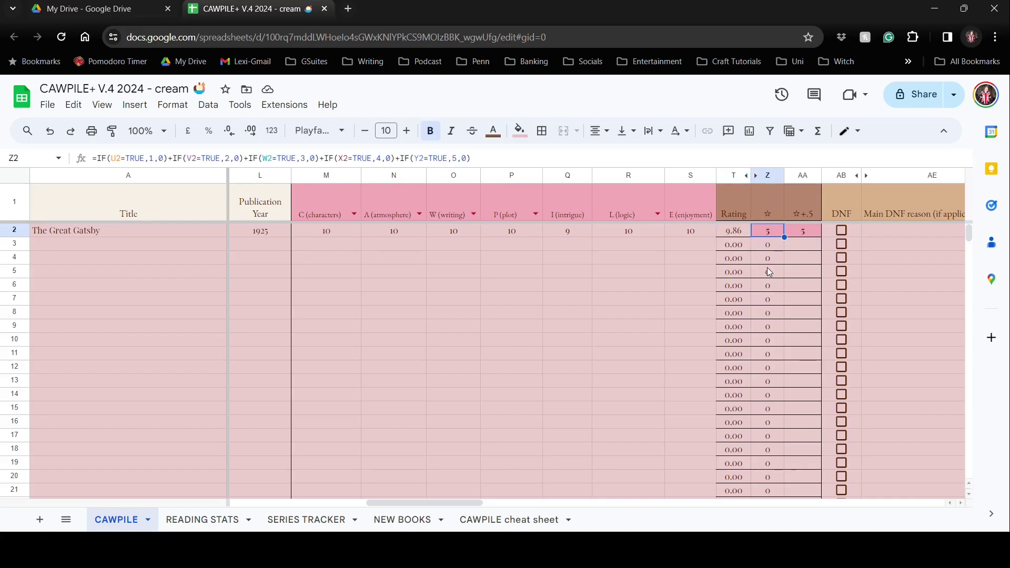
pyautogui.click(819, 209)
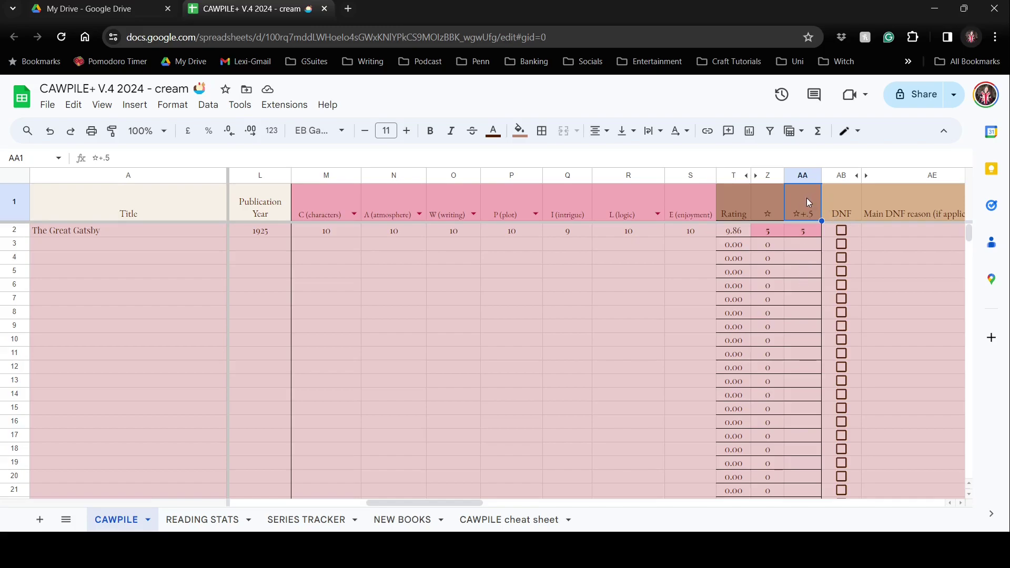
pyautogui.click(770, 203)
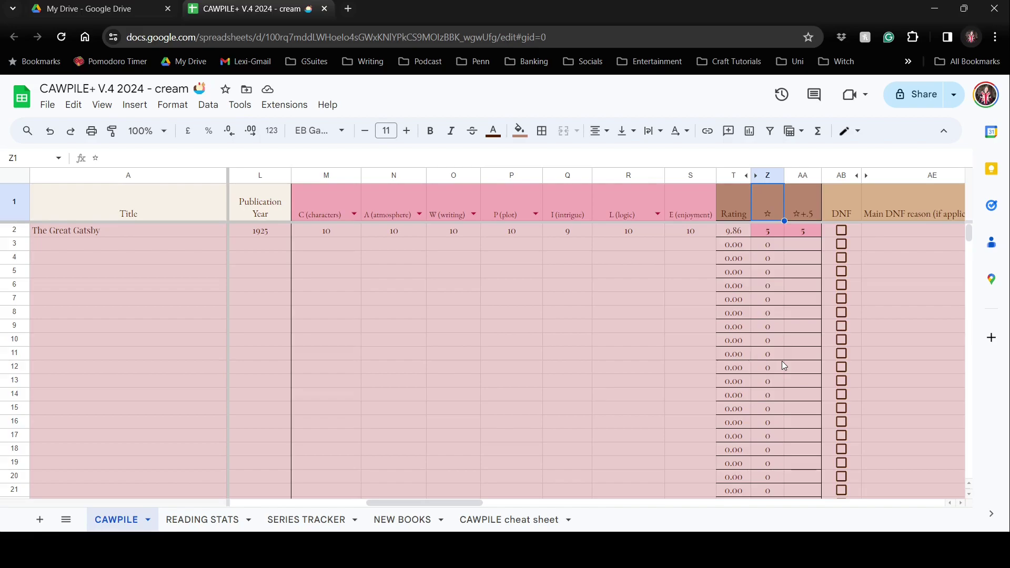
pyautogui.click(738, 198)
pyautogui.click(748, 229)
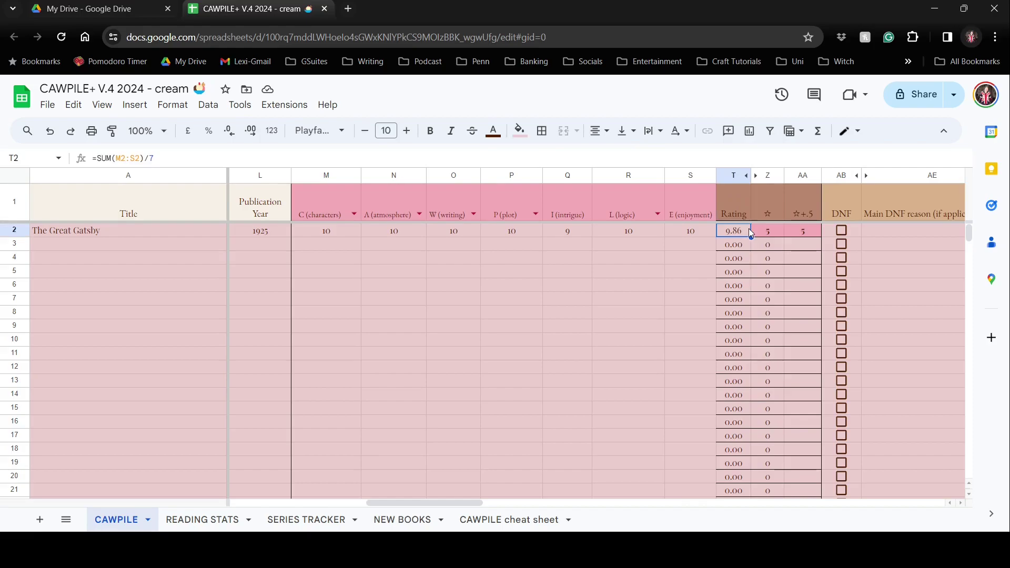
pyautogui.click(639, 313)
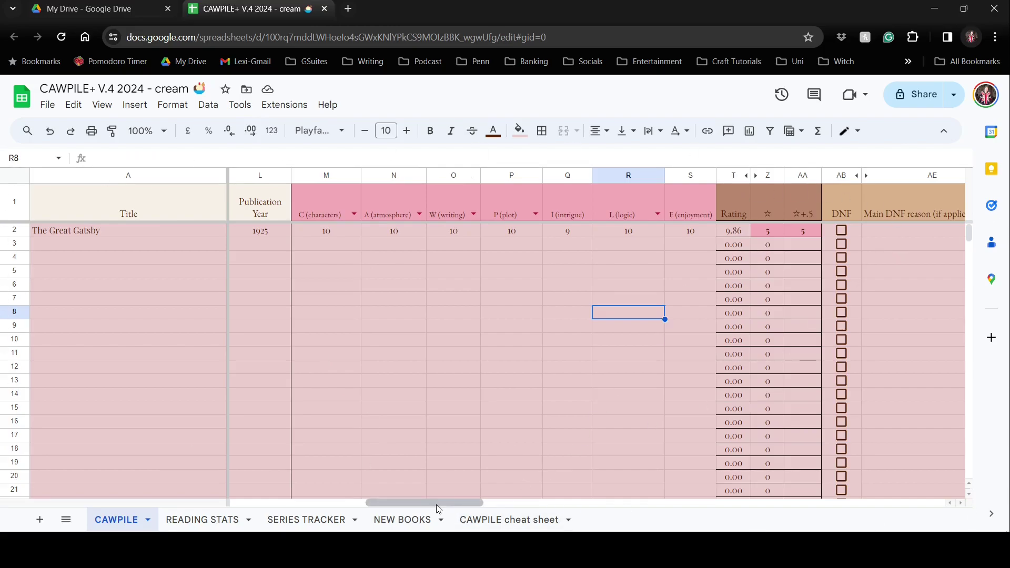
# Leave the DNF box unticked and close the DNF reason list unchanged.
pyautogui.moveTo(437, 504); pyautogui.dragTo(504, 501)
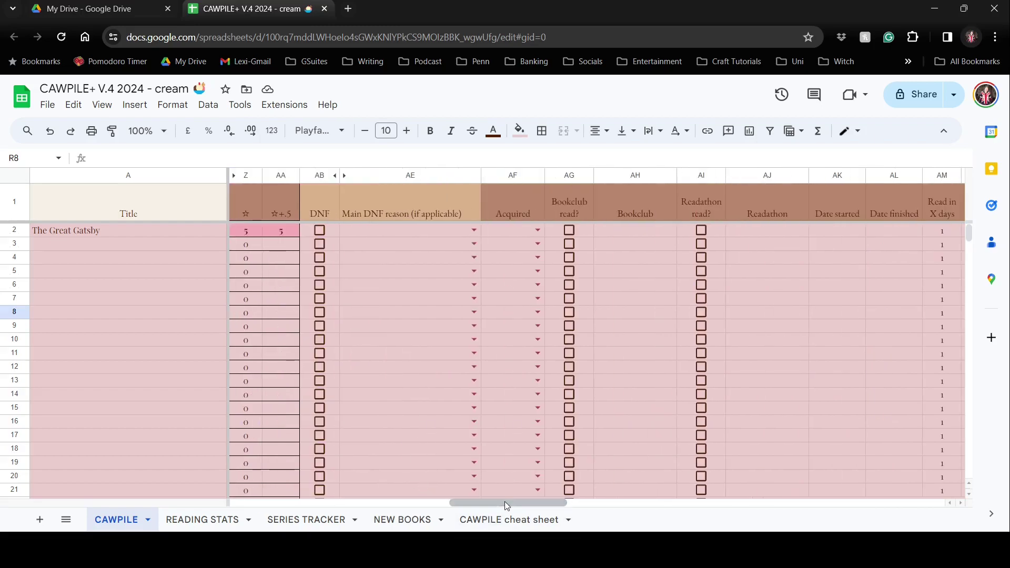
pyautogui.click(317, 231)
pyautogui.click(320, 232)
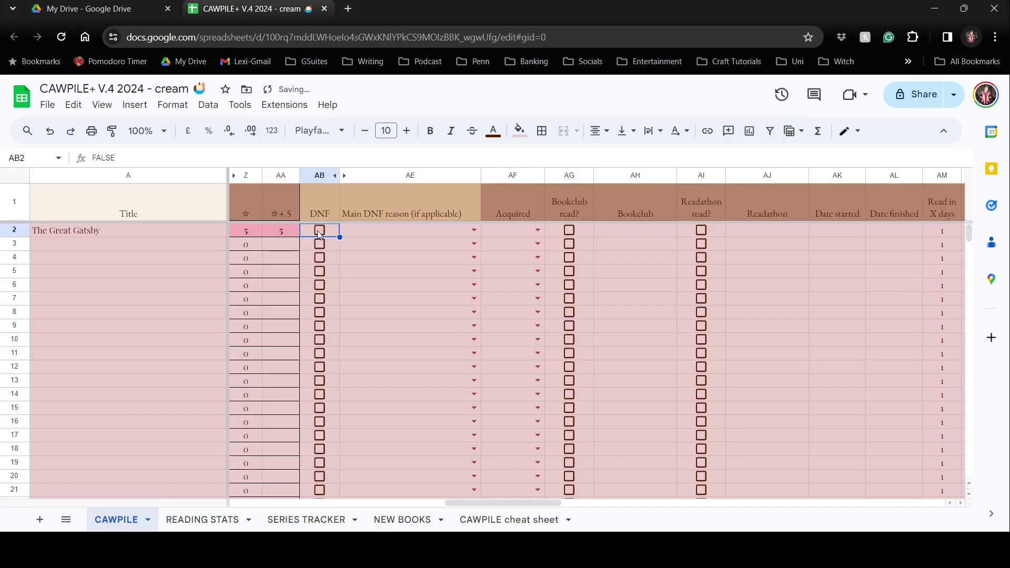
pyautogui.click(473, 230)
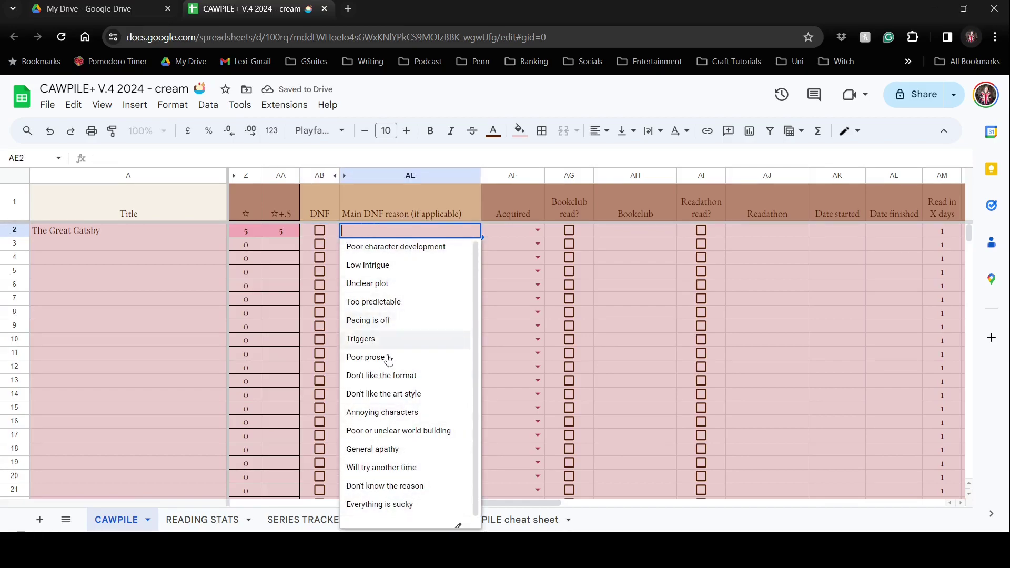
pyautogui.scroll(-1, 395, 500)
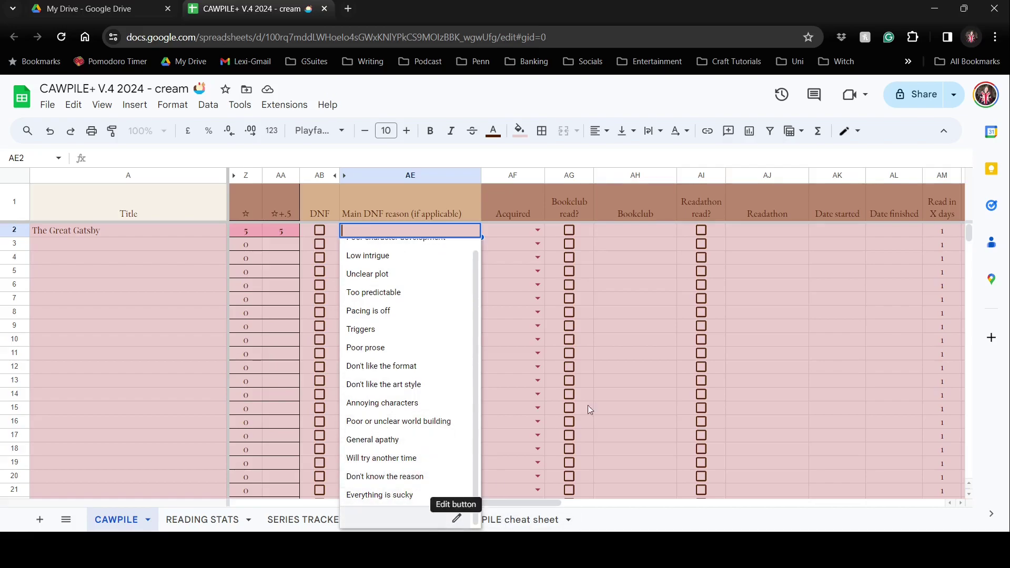
pyautogui.click(755, 308)
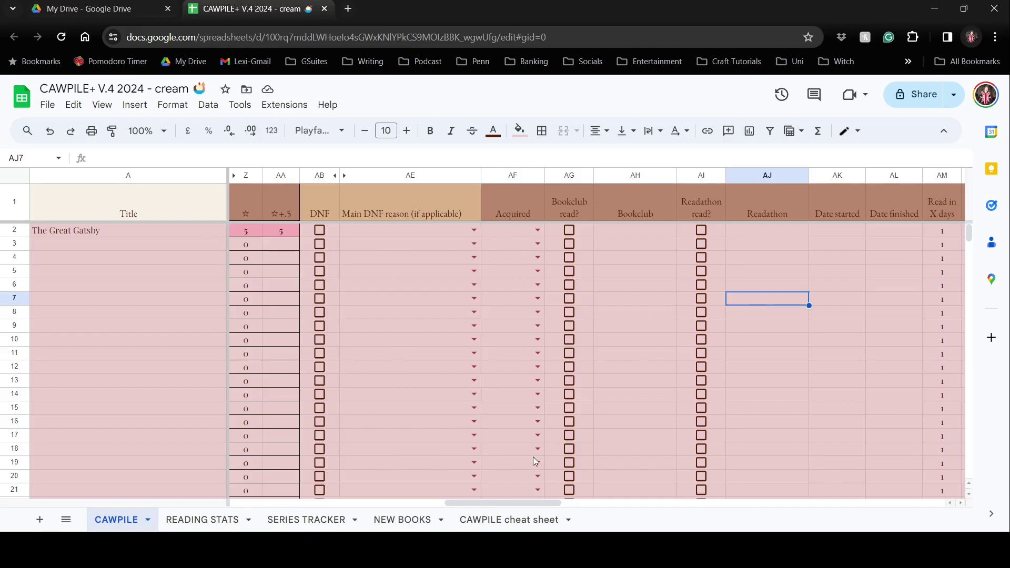
pyautogui.moveTo(513, 502); pyautogui.dragTo(546, 502)
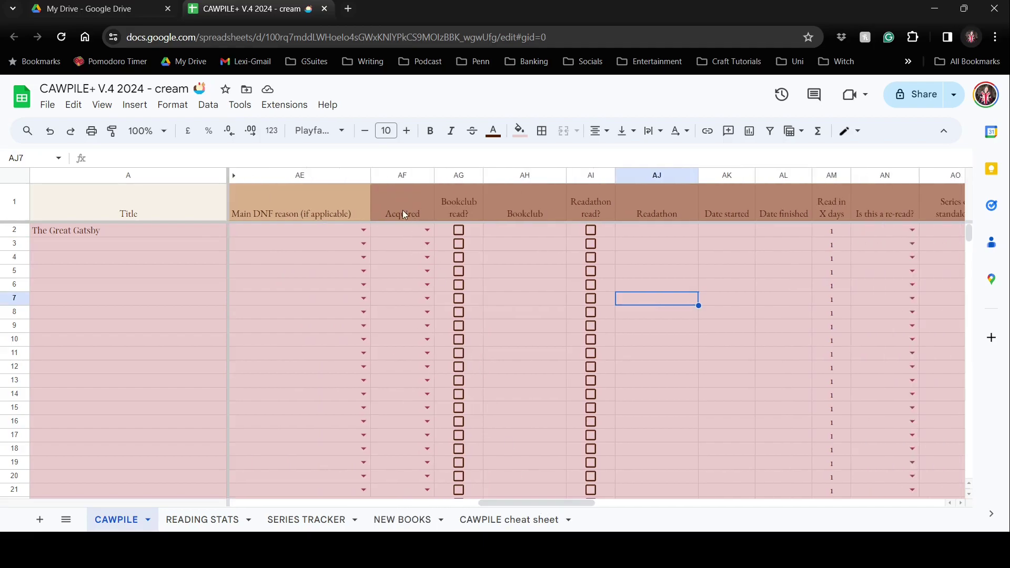
# Set Acquired to Owned, briefly trying Book box before reverting.
pyautogui.click(427, 230)
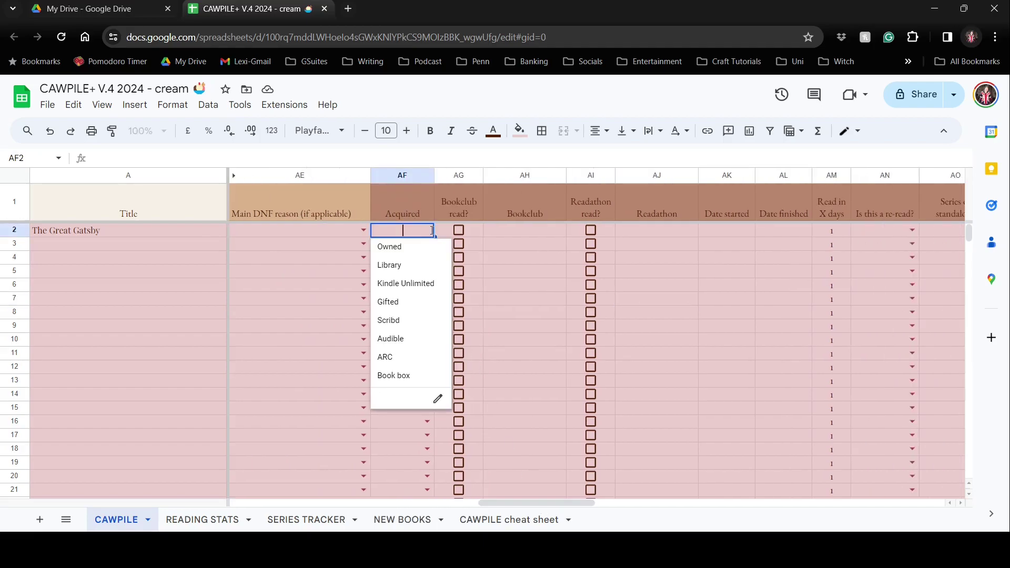
pyautogui.click(408, 246)
pyautogui.click(427, 230)
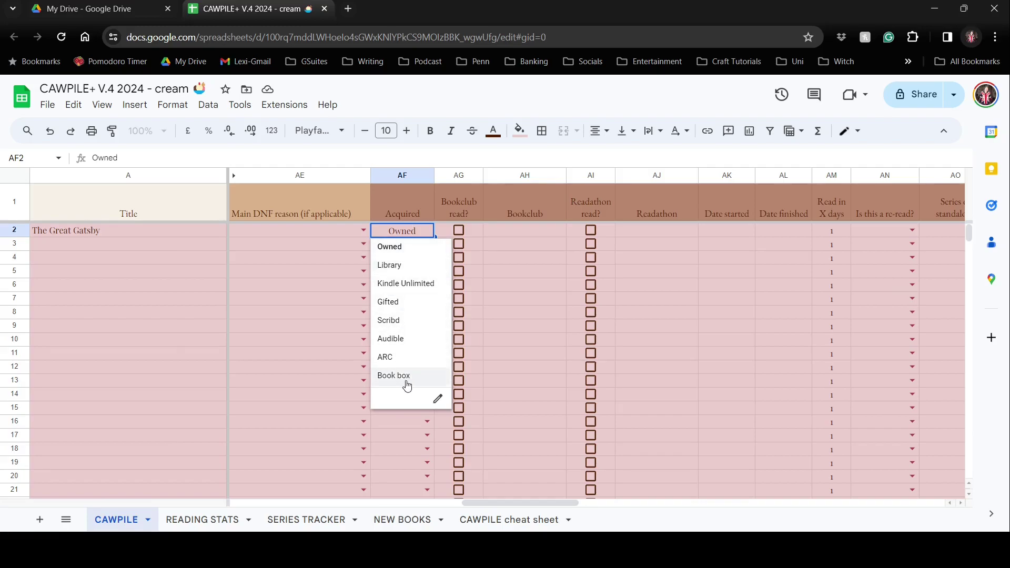
pyautogui.click(406, 383)
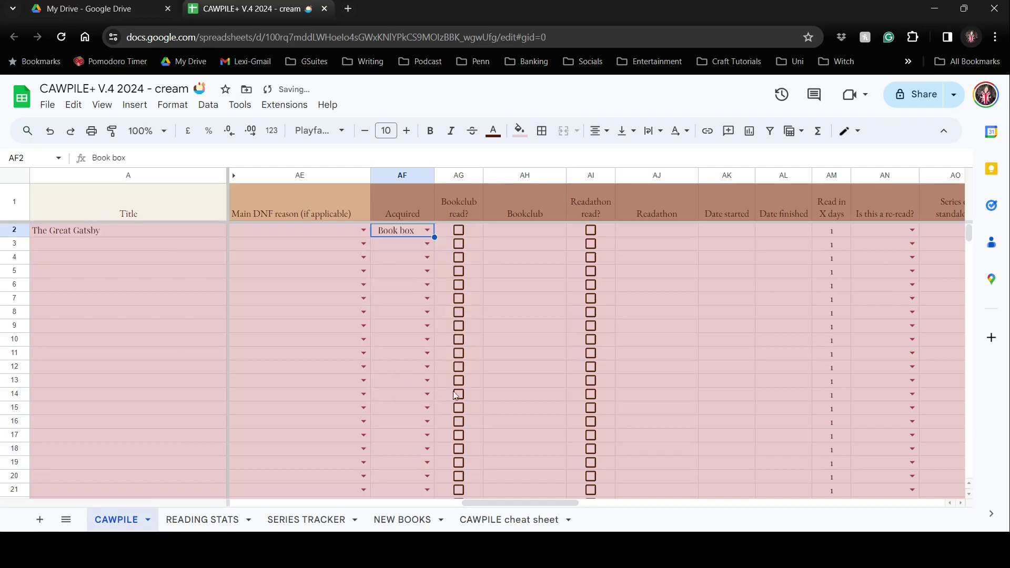
pyautogui.click(430, 232)
pyautogui.click(400, 247)
pyautogui.click(512, 271)
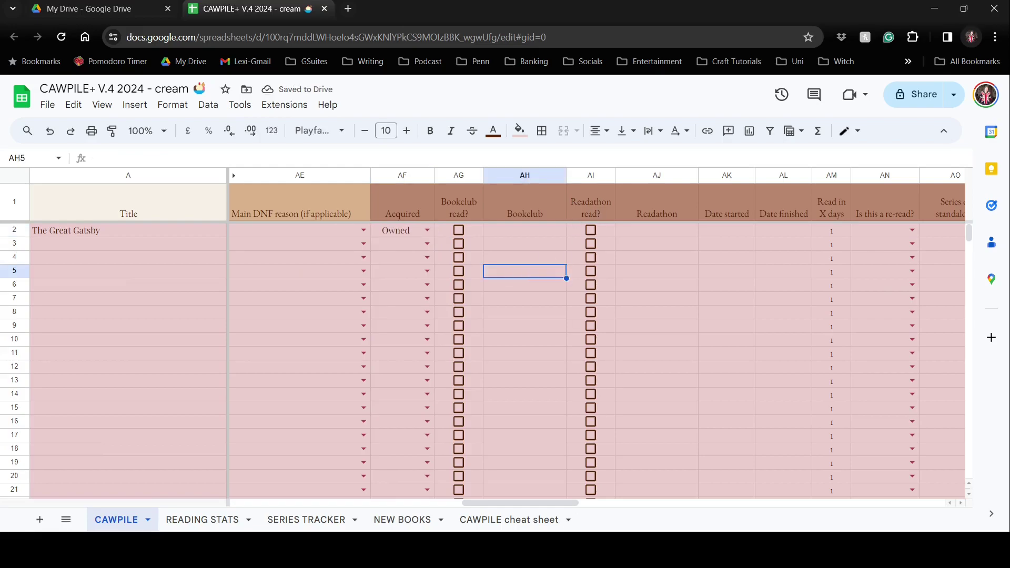
# Tick Bookclub read? in AG2 and enter Teacupbrigade in AH2.
pyautogui.moveTo(491, 499); pyautogui.dragTo(516, 500)
pyautogui.click(458, 231)
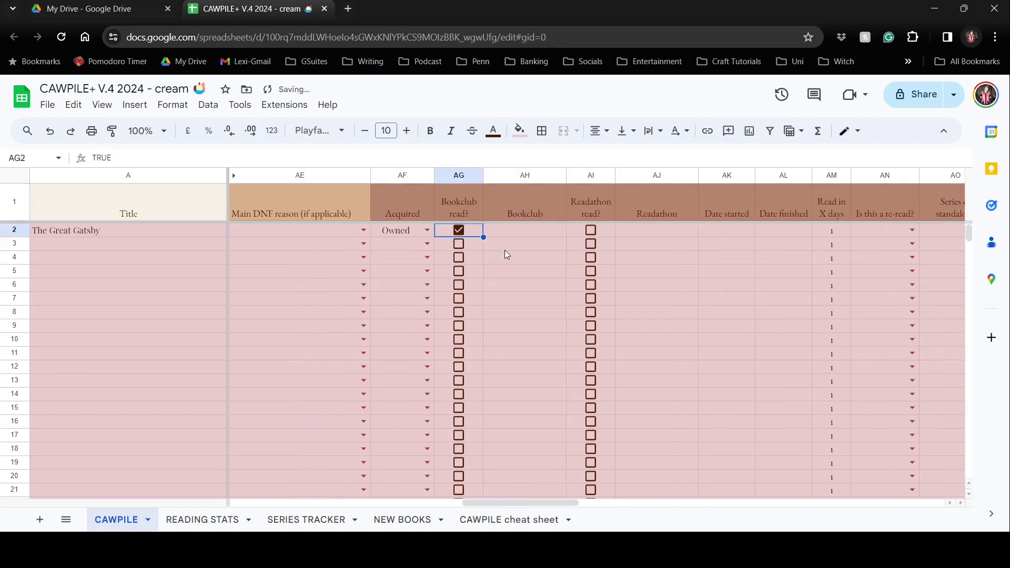
pyautogui.click(518, 229)
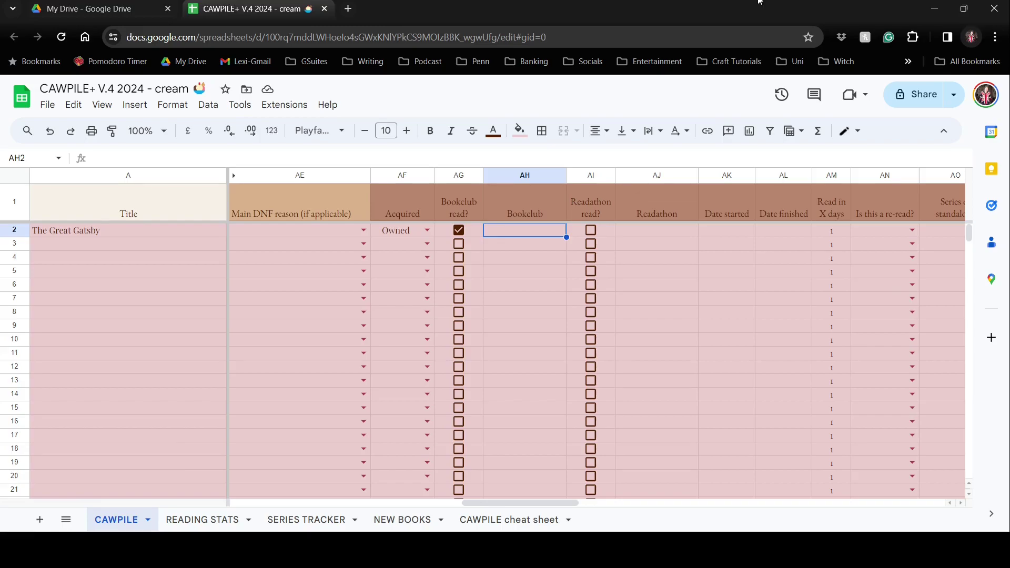
pyautogui.write('Teac')
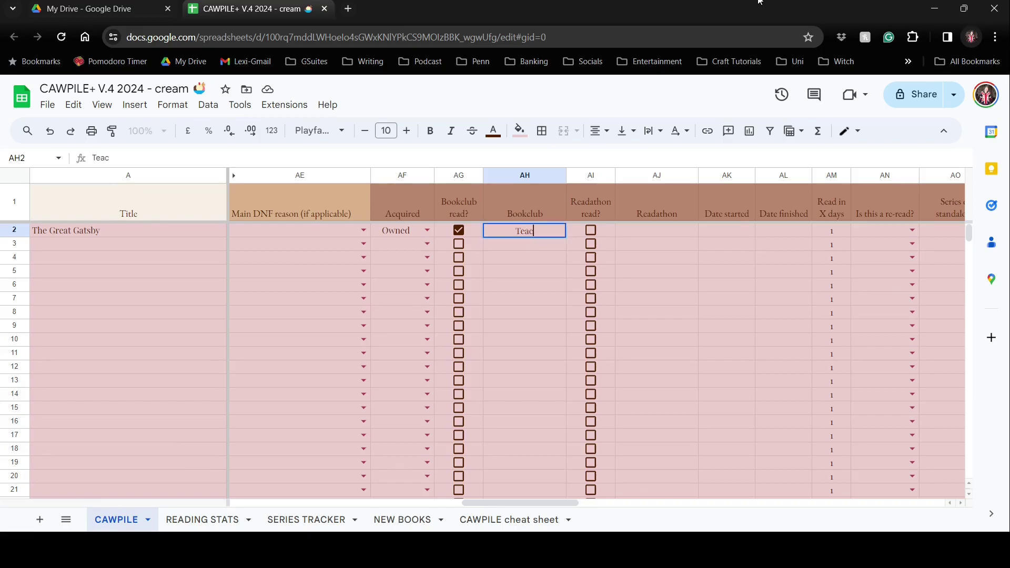
pyautogui.write('upbrigade')
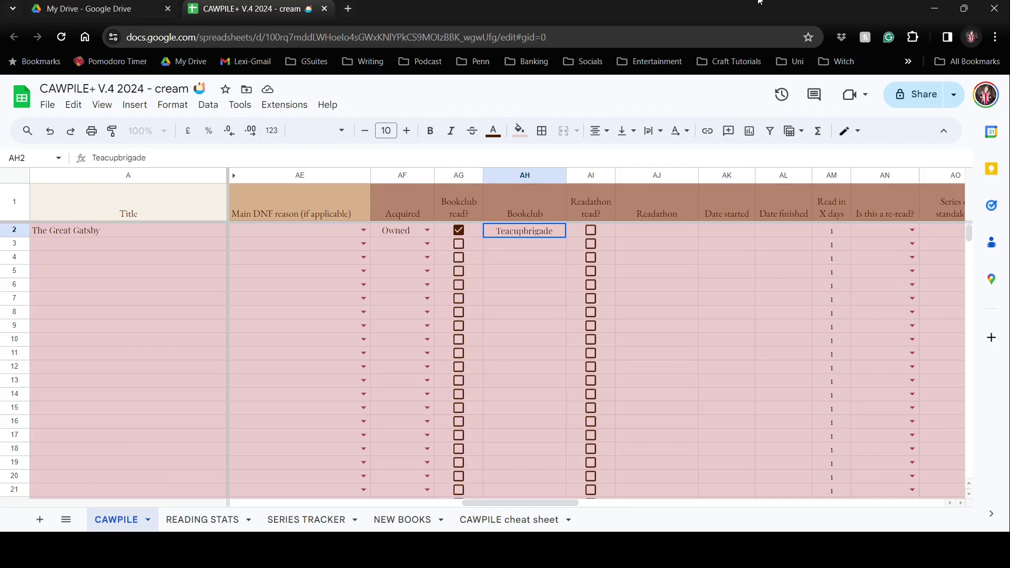
pyautogui.press('Return')
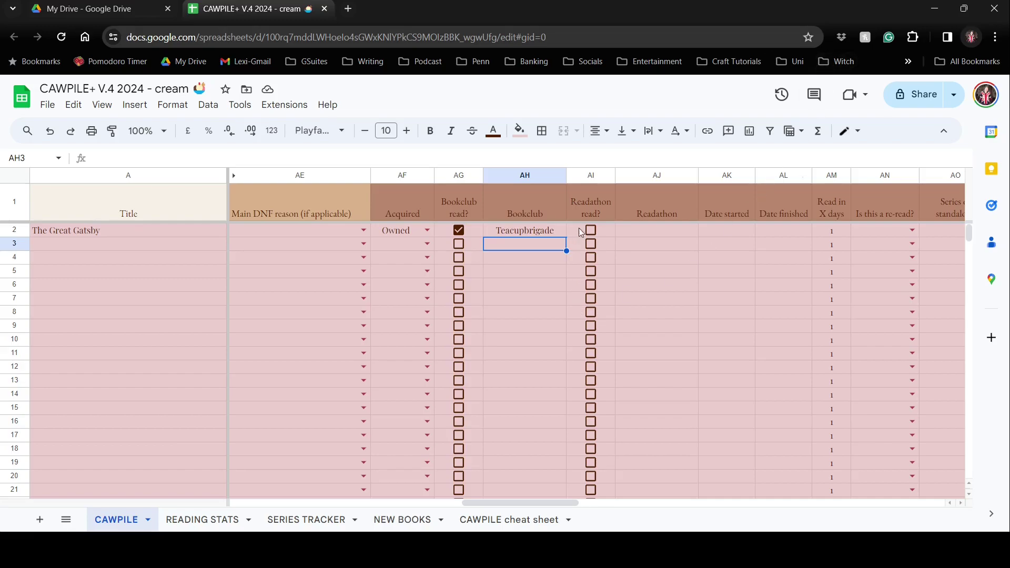
# Tick Readathon read? in AI2 and enter 'Magical Readathon' in AJ2.
pyautogui.moveTo(549, 501); pyautogui.dragTo(589, 501)
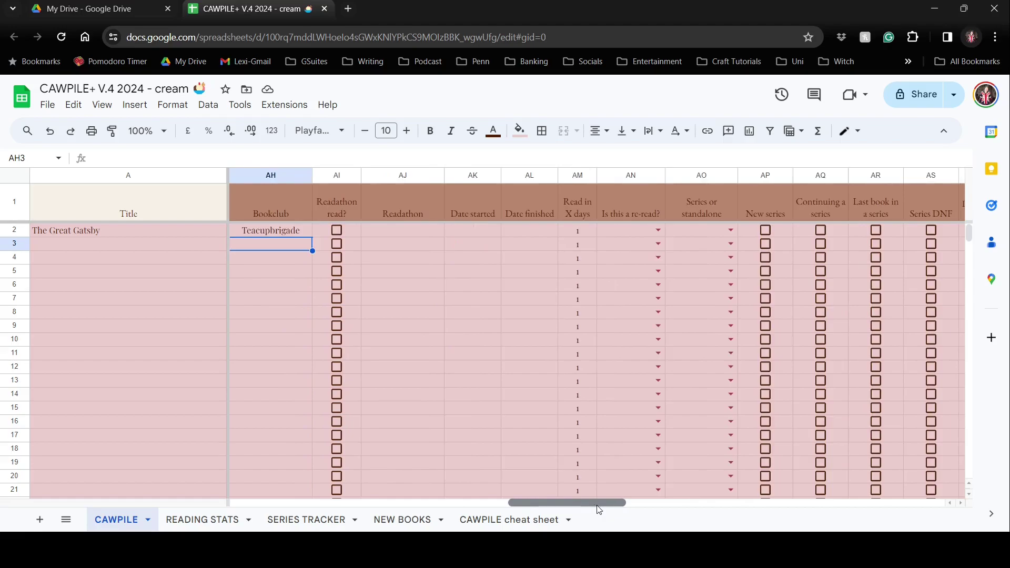
pyautogui.click(385, 231)
pyautogui.click(470, 235)
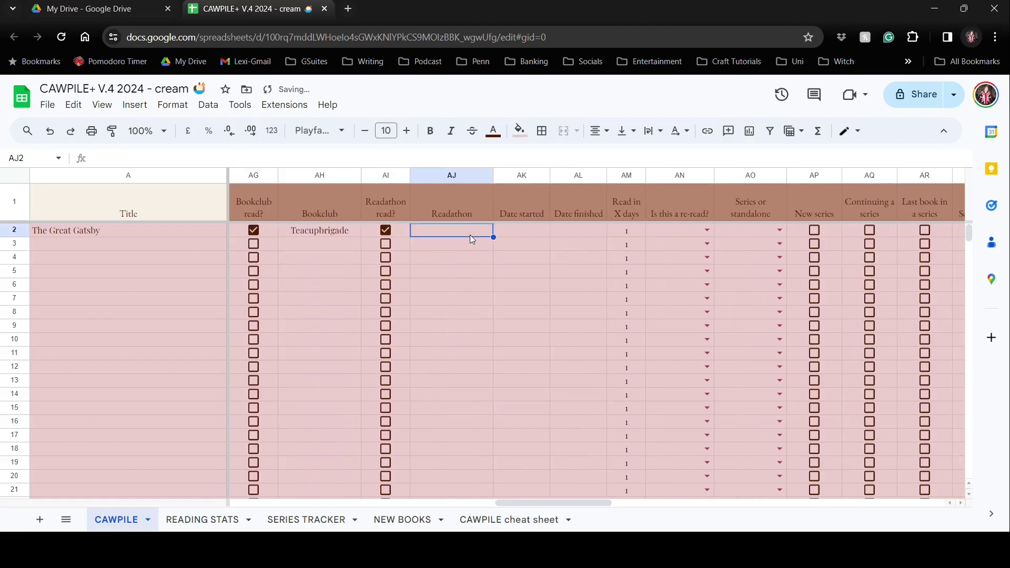
pyautogui.write('Maguica')
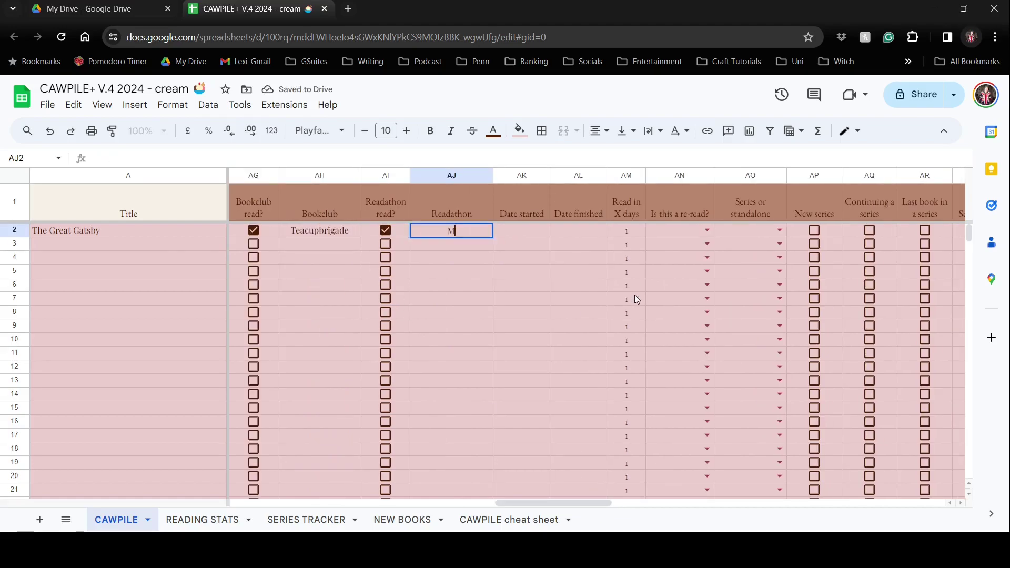
pyautogui.press('BackSpace')
pyautogui.press('BackSpace')
pyautogui.press('BackSpace')
pyautogui.press('BackSpace')
pyautogui.write('ical Reat')
pyautogui.press('BackSpace')
pyautogui.write('de')
pyautogui.write('athon')
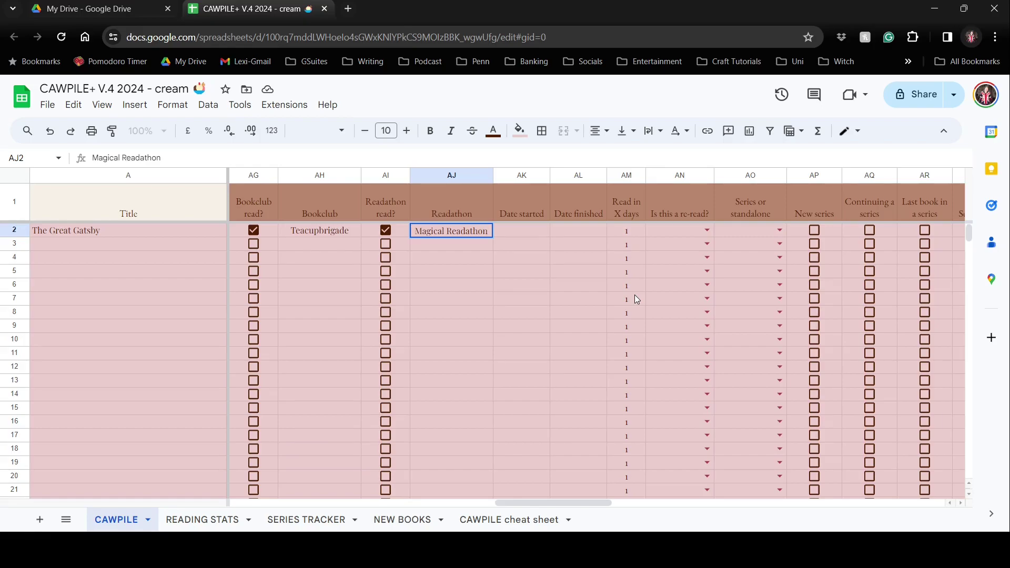
pyautogui.press('Tab')
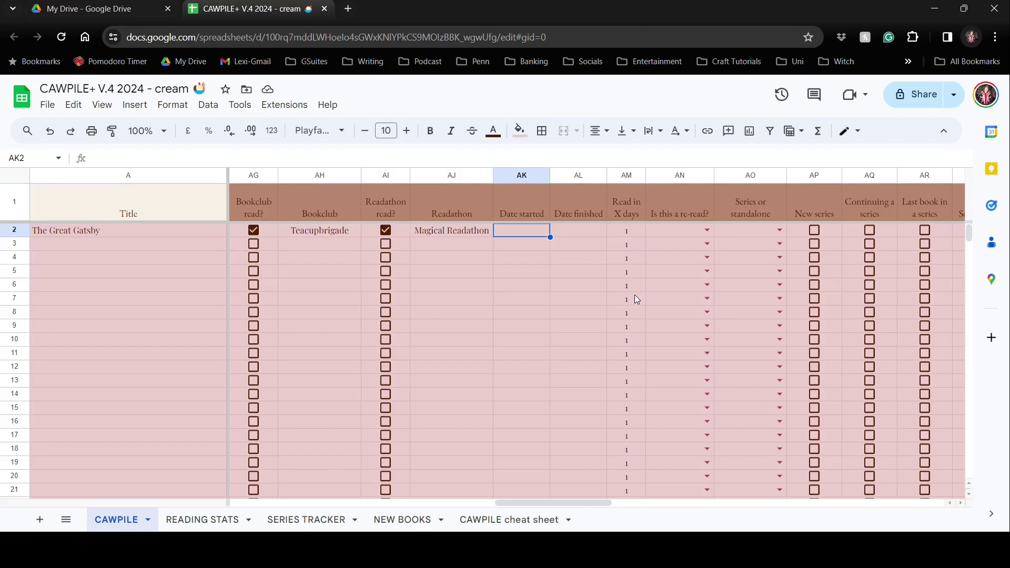
# Enter start date 1/1 and an initial finish date of 1/3.
pyautogui.write('1/')
pyautogui.write('1')
pyautogui.press('Return')
pyautogui.press('Right')
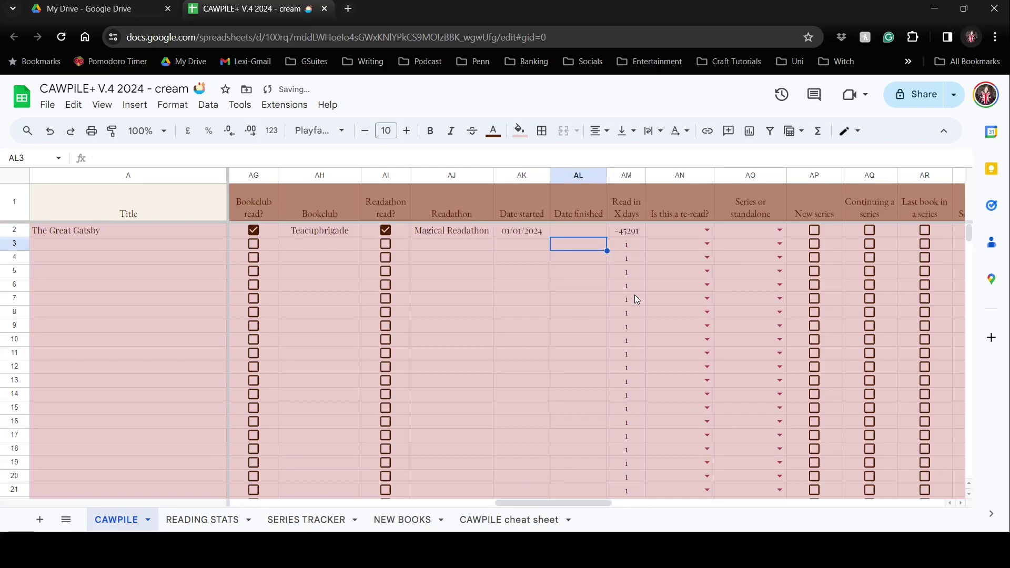
pyautogui.press('Up')
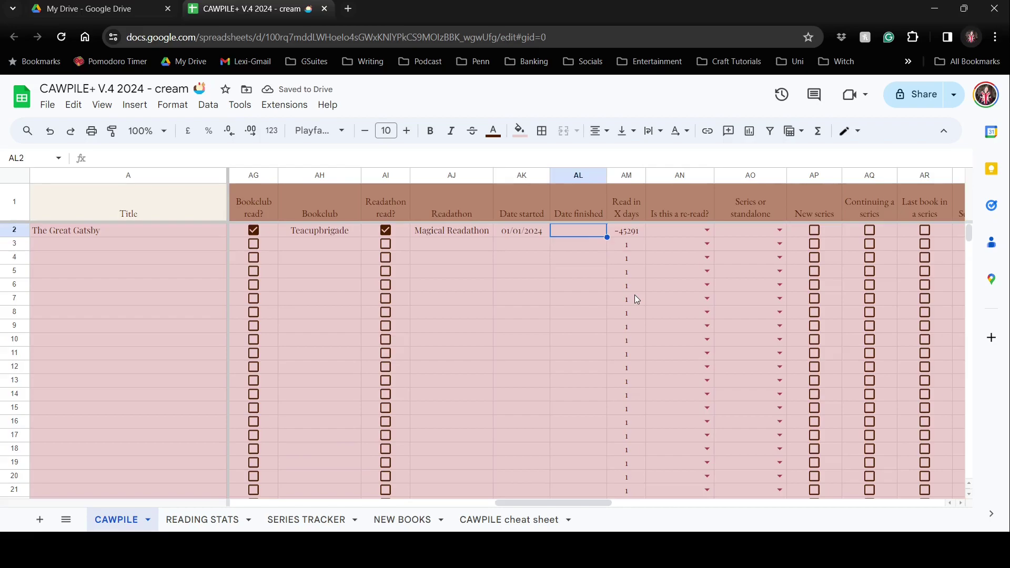
pyautogui.write('1/3')
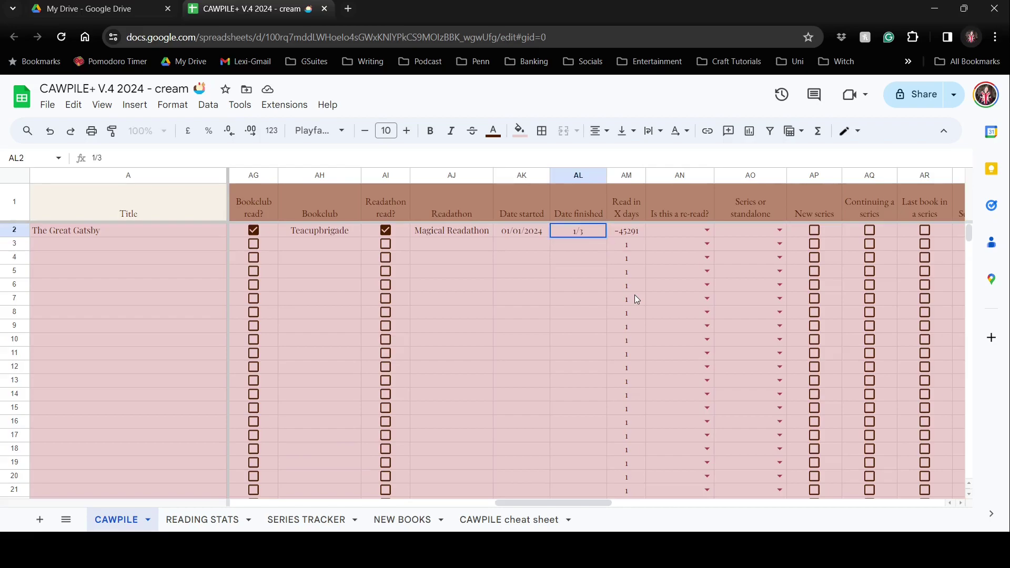
pyautogui.press('Return')
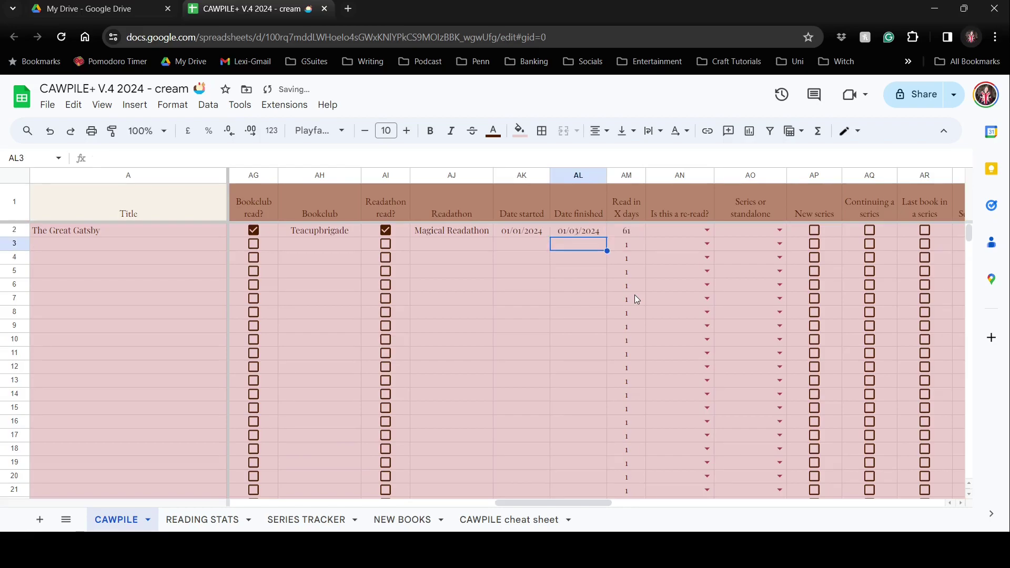
# Correct the finish date to 03/01/2024 in the formula bar, giving 3 days read.
pyautogui.click(593, 233)
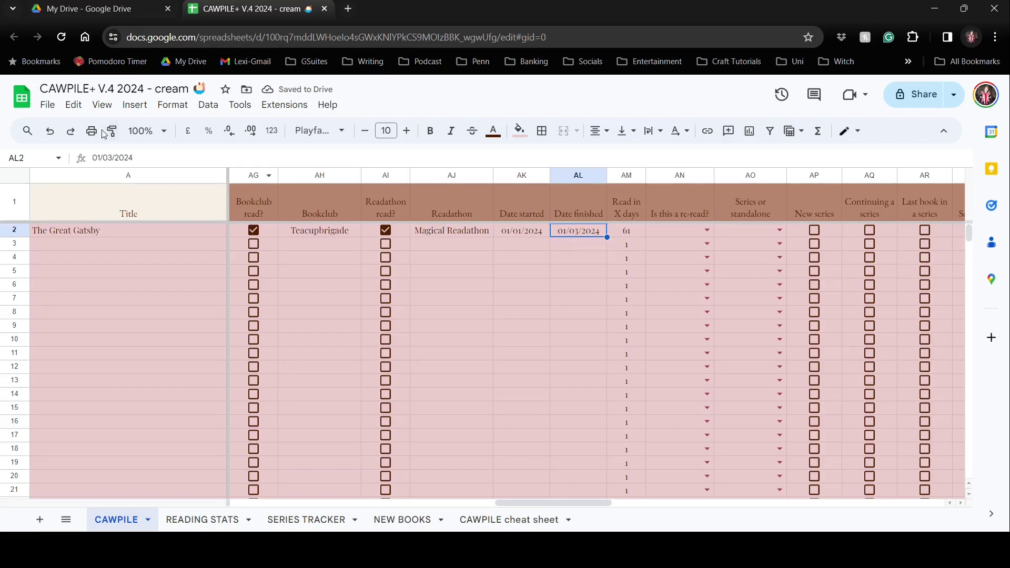
pyautogui.click(115, 160)
pyautogui.press('BackSpace')
pyautogui.press('BackSpace')
pyautogui.press('BackSpace')
pyautogui.press('BackSpace')
pyautogui.press('BackSpace')
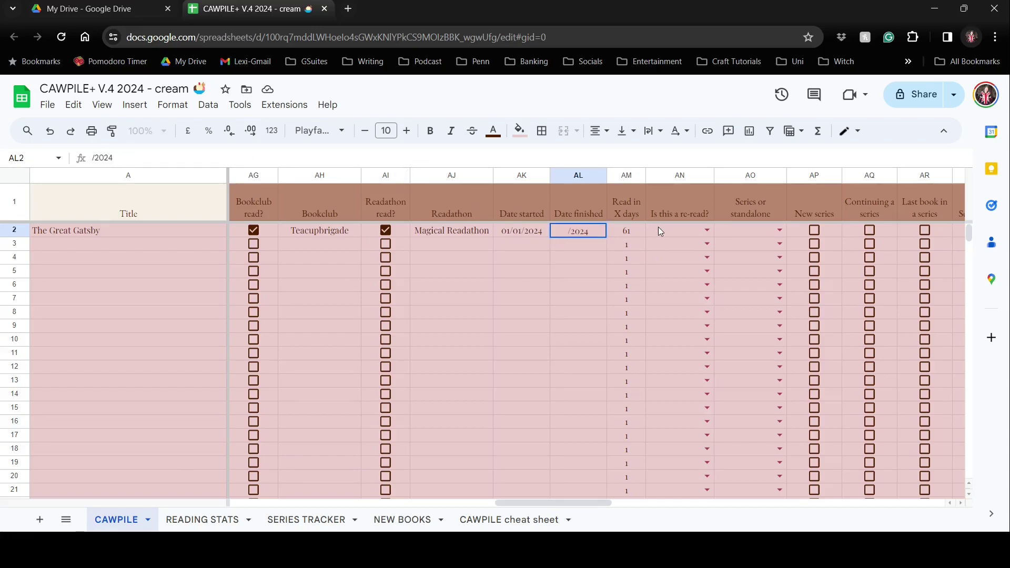
pyautogui.write('31')
pyautogui.press('BackSpace')
pyautogui.write('/1')
pyautogui.press('Return')
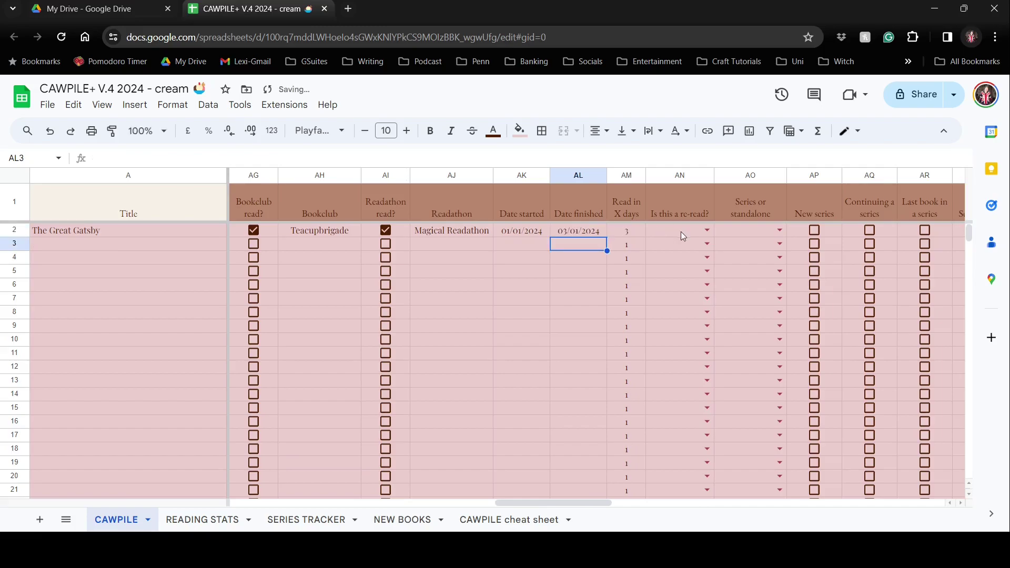
pyautogui.click(642, 230)
# Mark The Great Gatsby as a Re-read and a Standalone book.
pyautogui.moveTo(540, 501); pyautogui.dragTo(587, 504)
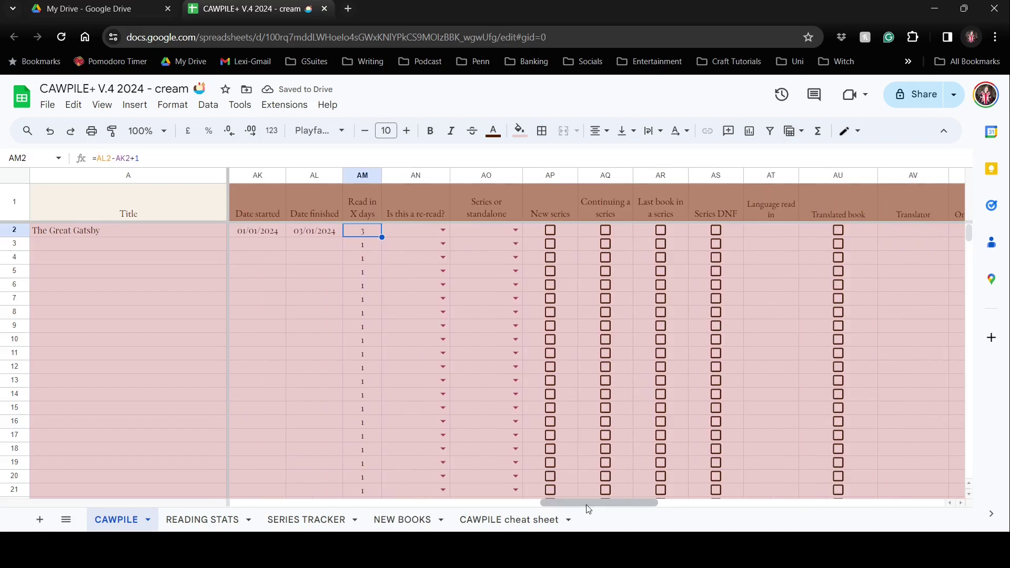
pyautogui.click(443, 231)
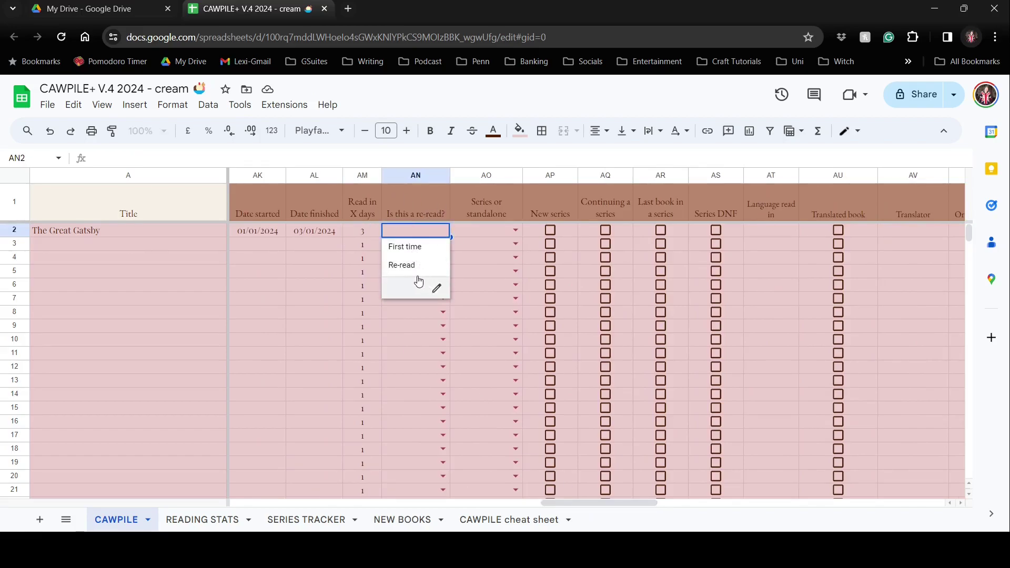
pyautogui.click(411, 266)
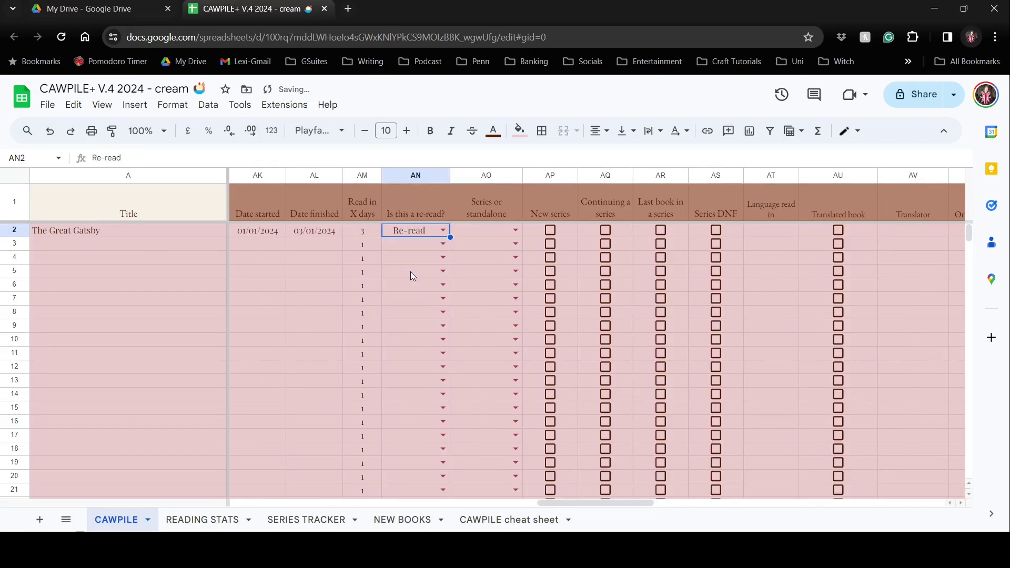
pyautogui.click(516, 231)
pyautogui.click(486, 258)
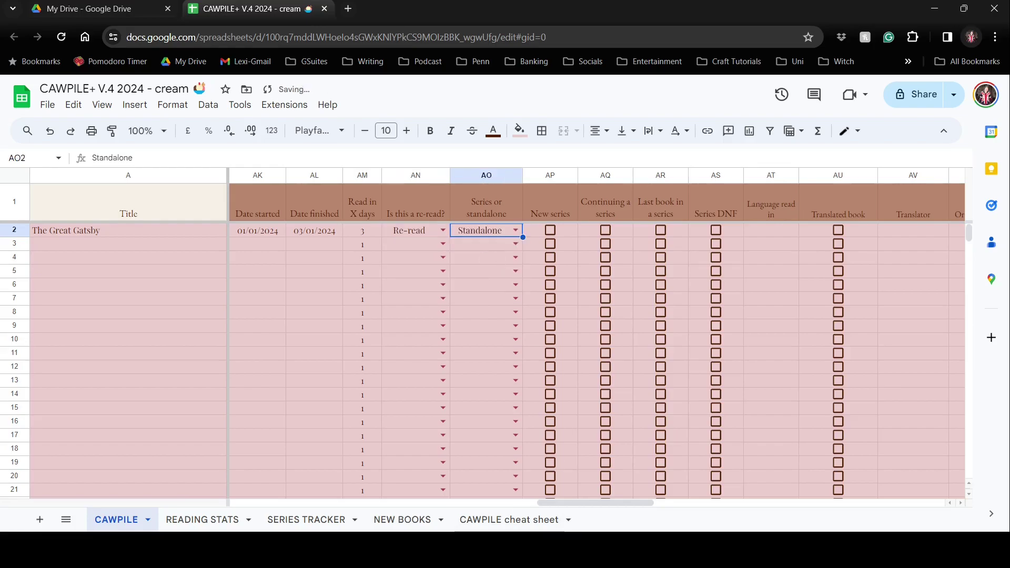
# Leave the language, translator and original-language cells blank and bring later columns into view.
pyautogui.moveTo(634, 503); pyautogui.dragTo(677, 501)
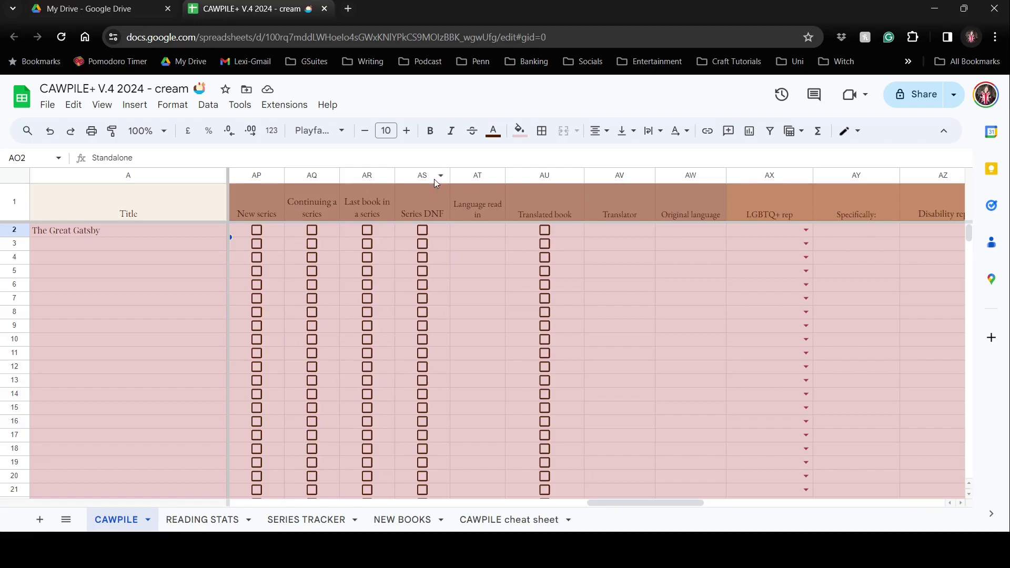
pyautogui.click(495, 229)
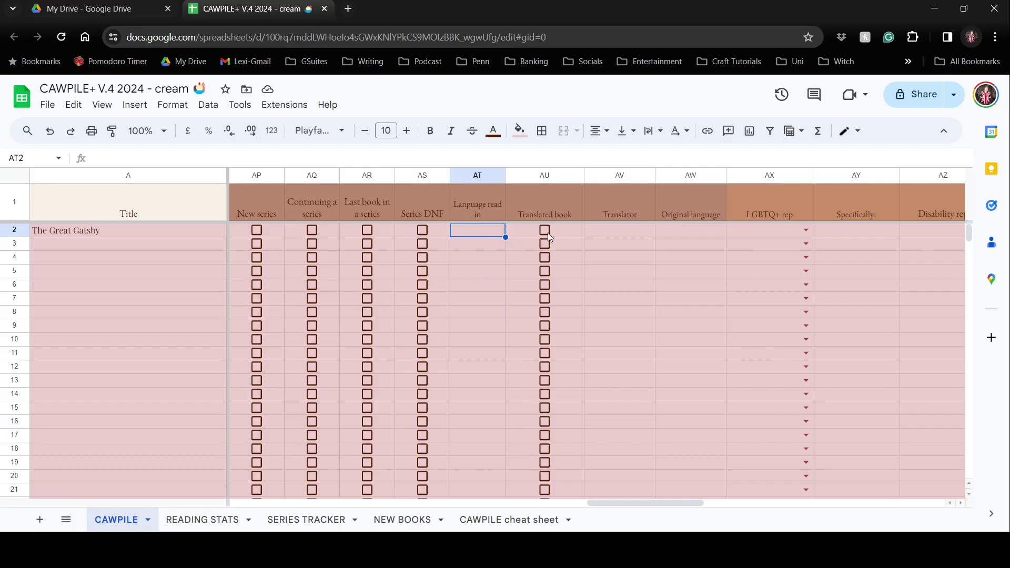
pyautogui.click(622, 233)
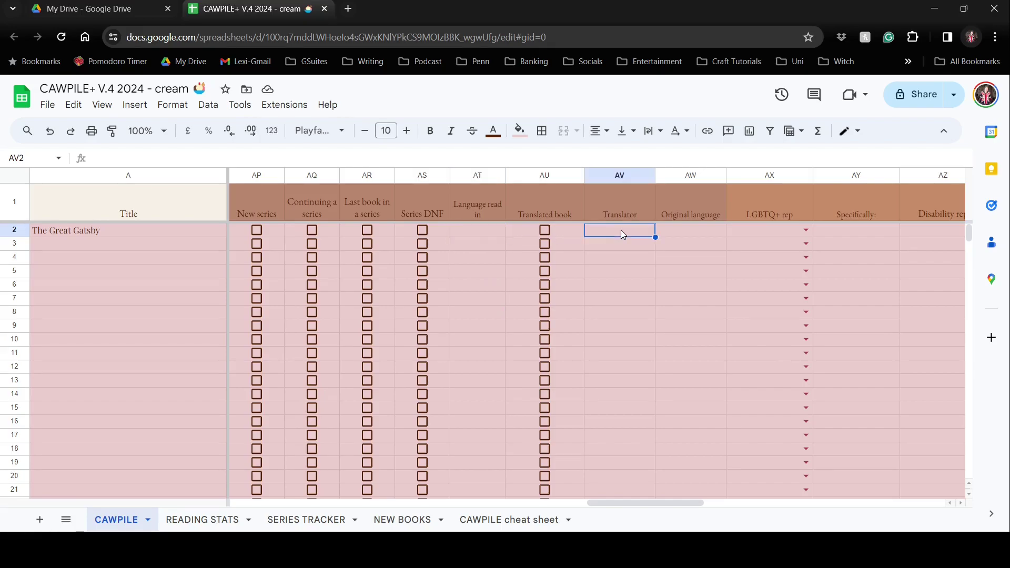
pyautogui.click(691, 235)
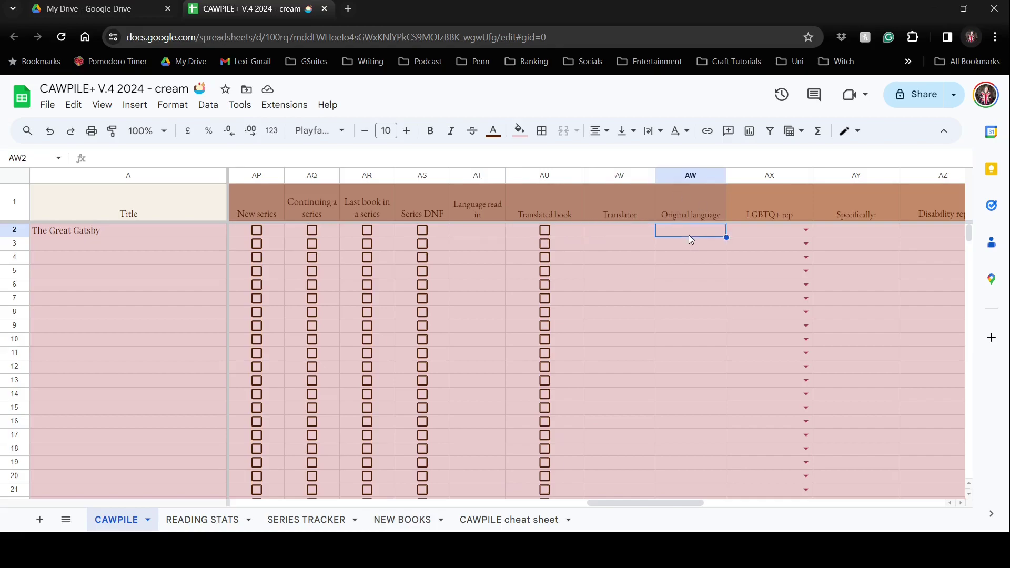
pyautogui.moveTo(641, 508); pyautogui.dragTo(716, 474)
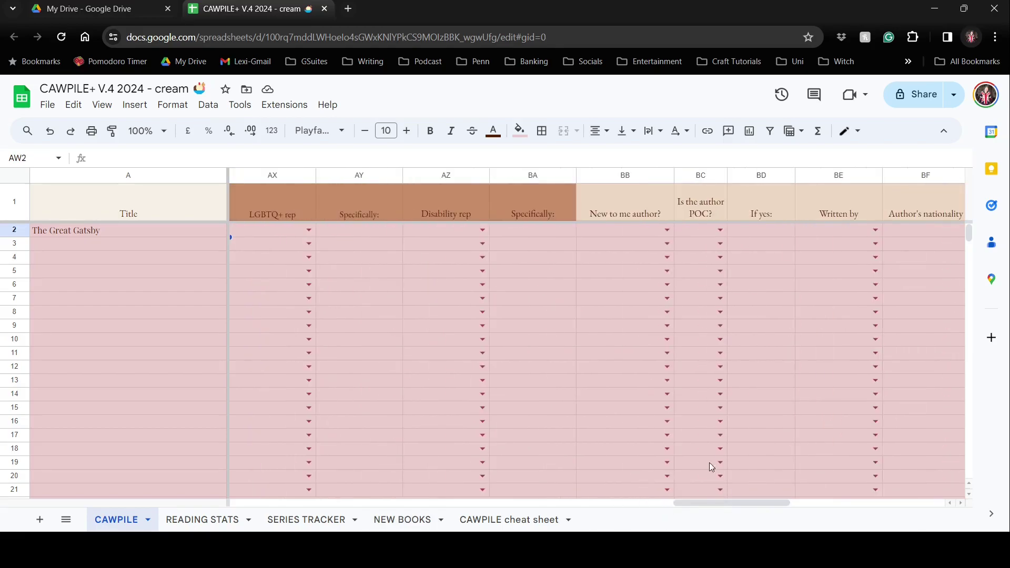
# Set The Great Gatsby's LGBTQ+ rep and Disability rep both to Absent.
pyautogui.click(309, 232)
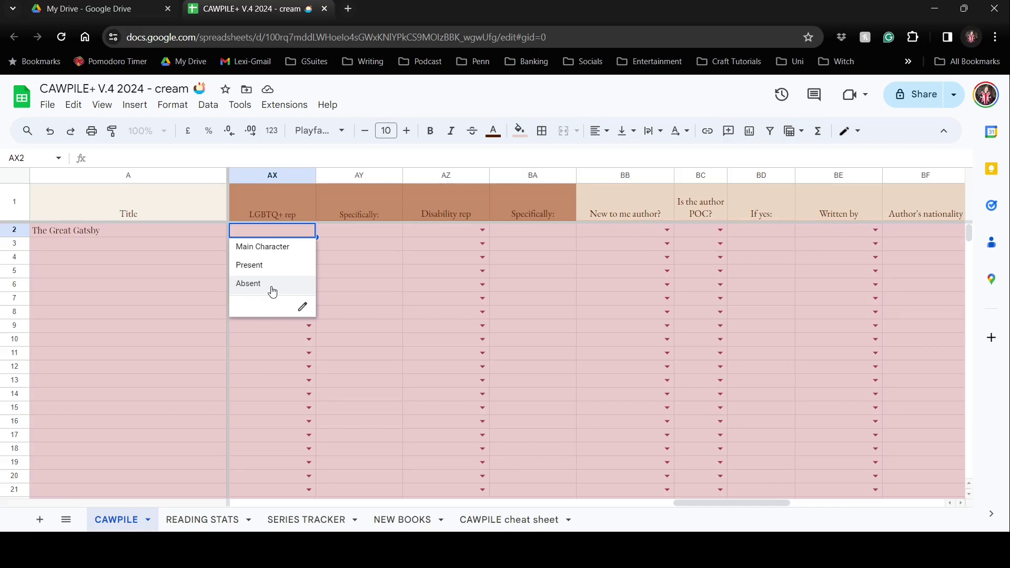
pyautogui.click(272, 290)
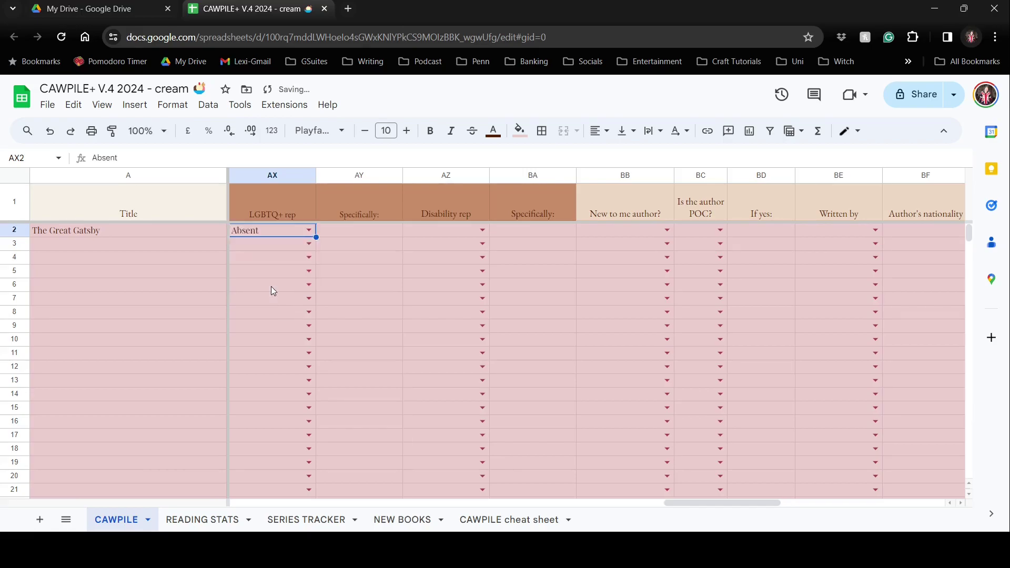
pyautogui.click(351, 244)
pyautogui.click(378, 228)
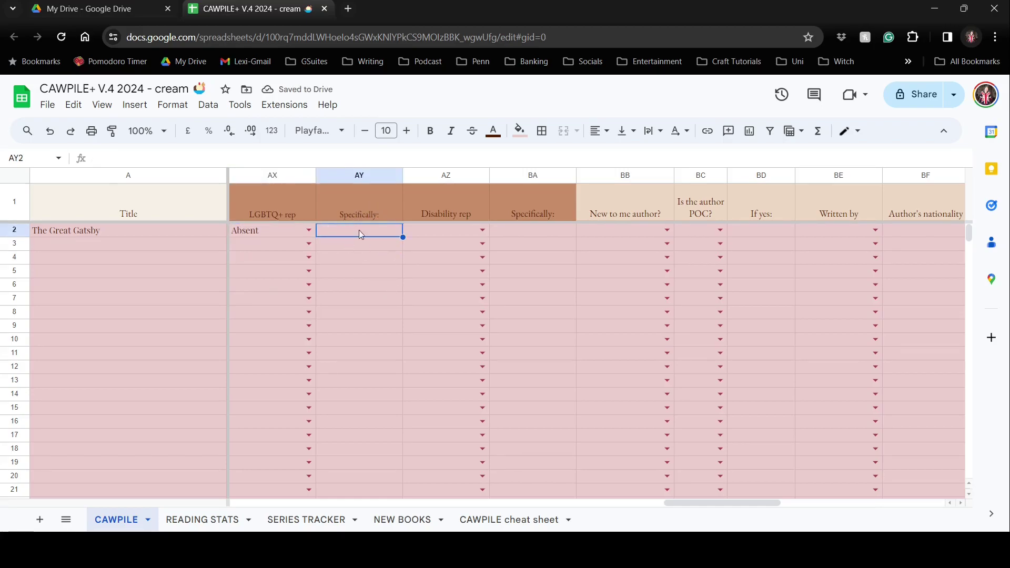
pyautogui.click(480, 230)
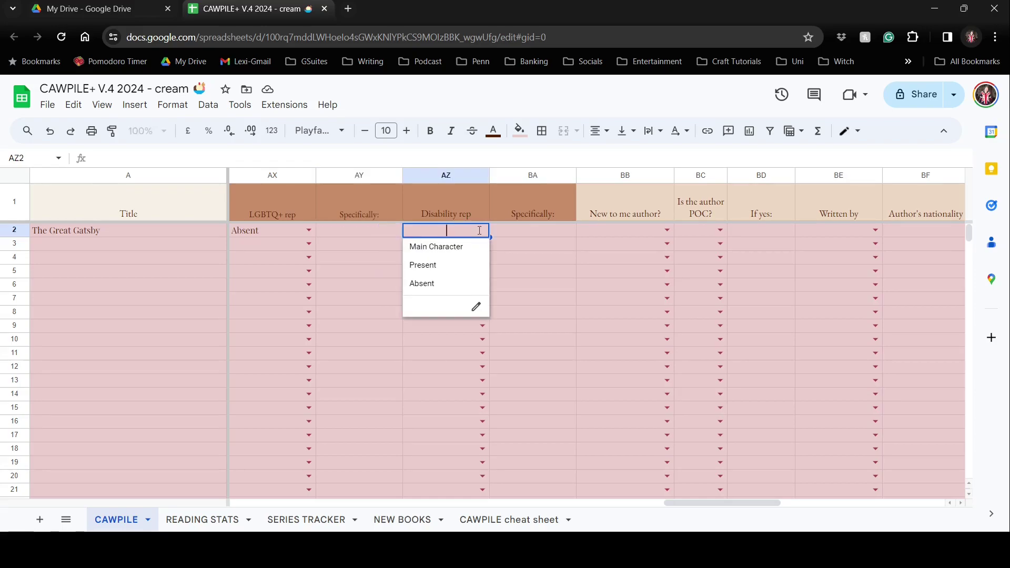
pyautogui.click(454, 294)
pyautogui.click(518, 246)
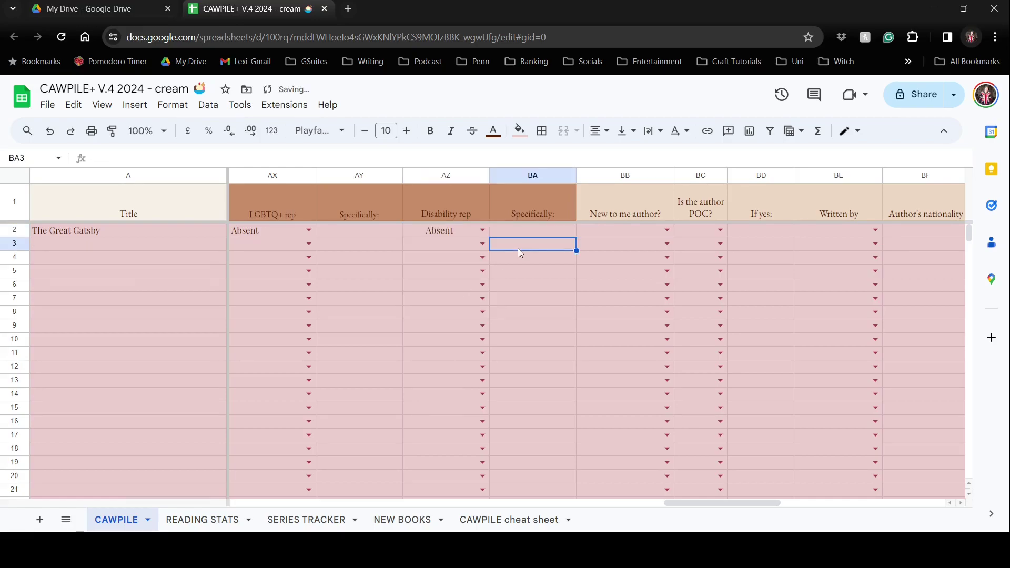
# Mark The Great Gatsby's author as Read from before and author POC as No.
pyautogui.moveTo(762, 501); pyautogui.dragTo(809, 500)
pyautogui.click(401, 230)
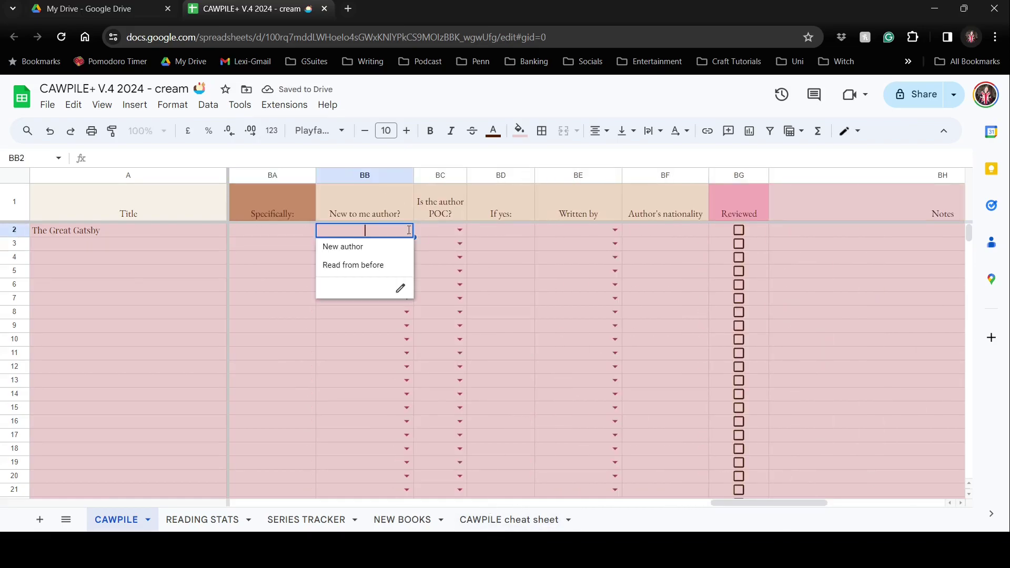
pyautogui.click(368, 264)
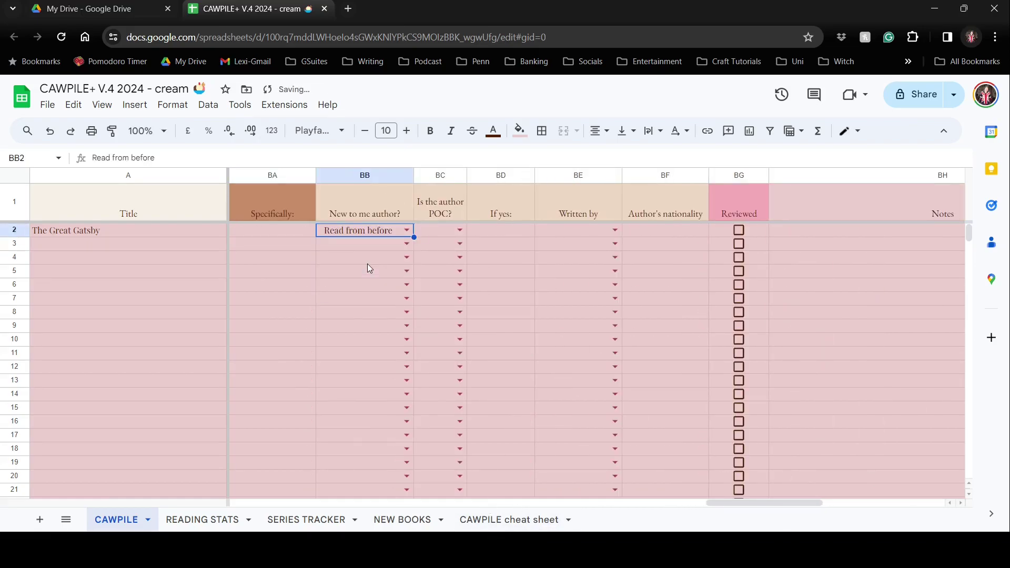
pyautogui.click(460, 230)
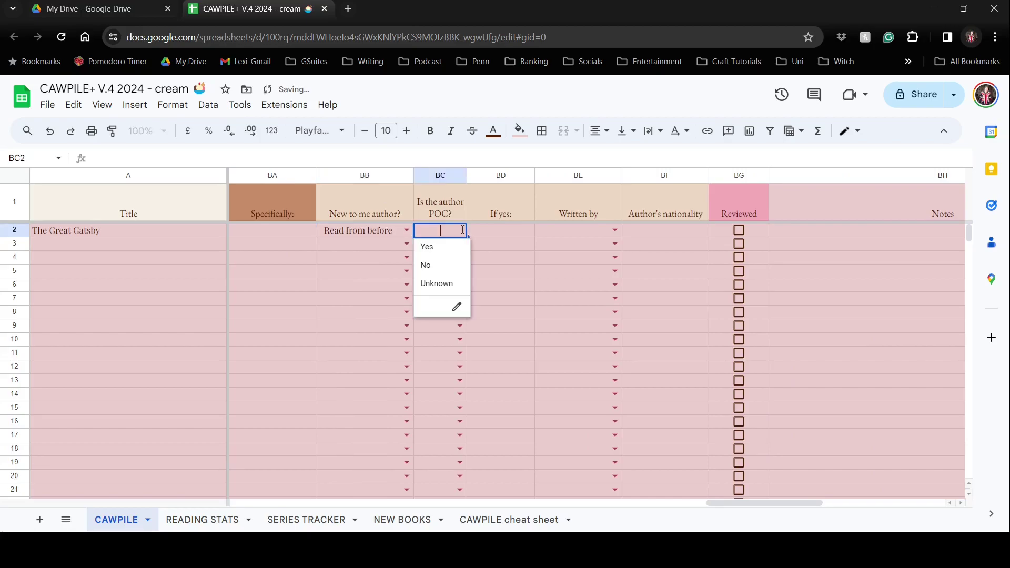
pyautogui.click(446, 266)
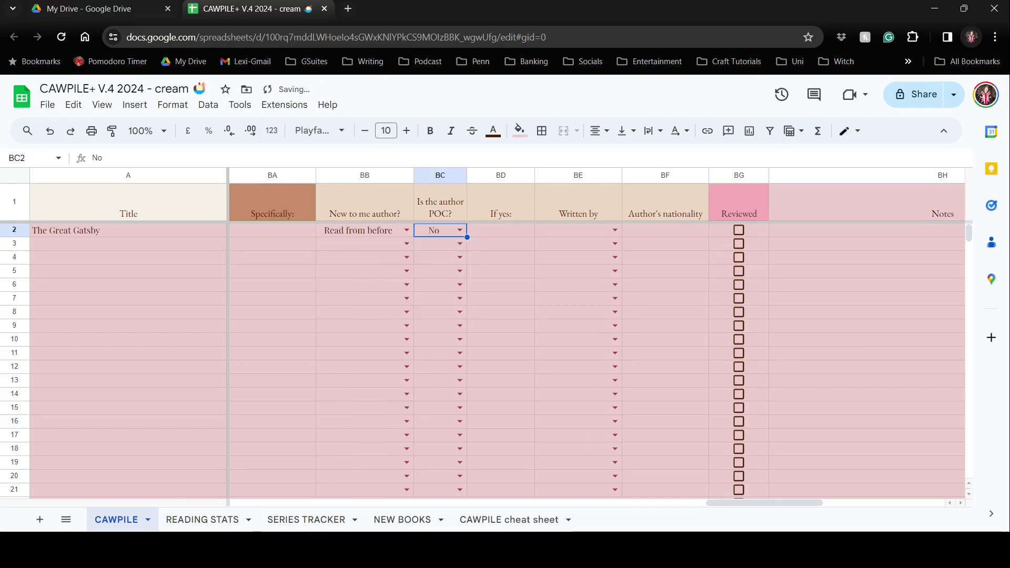
pyautogui.click(514, 229)
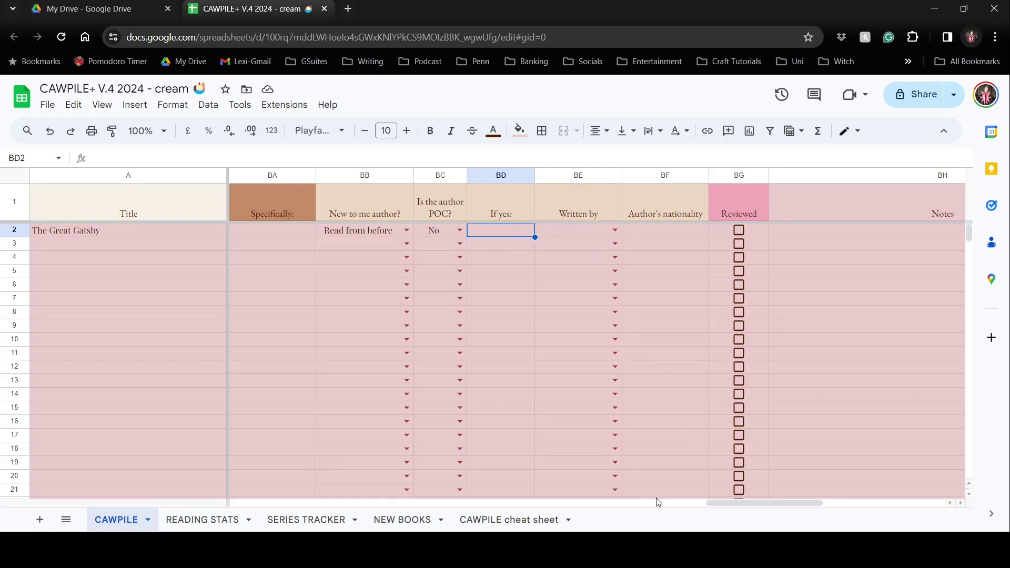
# Record The Great Gatsby as written by a Man of American nationality.
pyautogui.moveTo(725, 501); pyautogui.dragTo(737, 476)
pyautogui.click(440, 232)
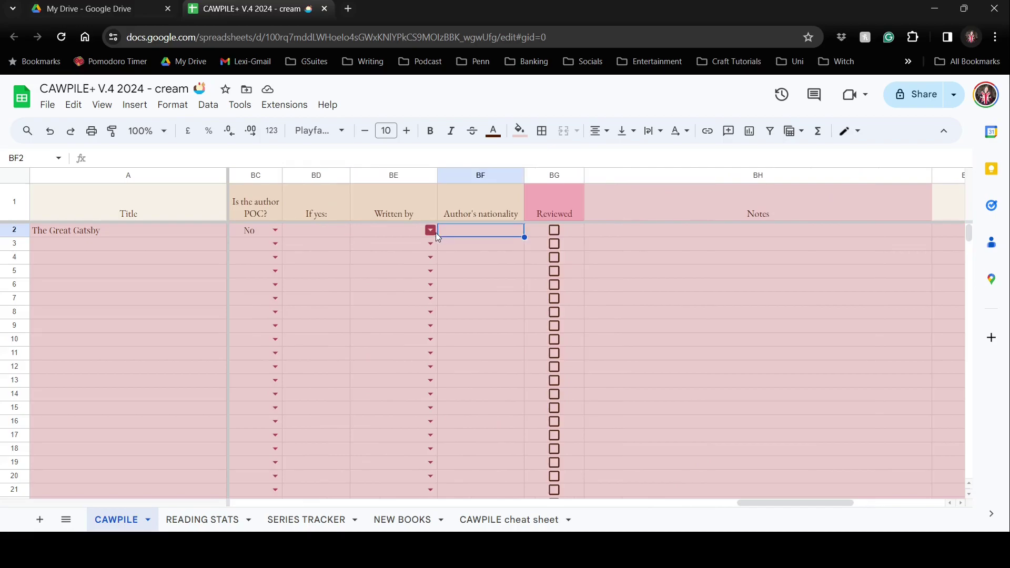
pyautogui.click(430, 230)
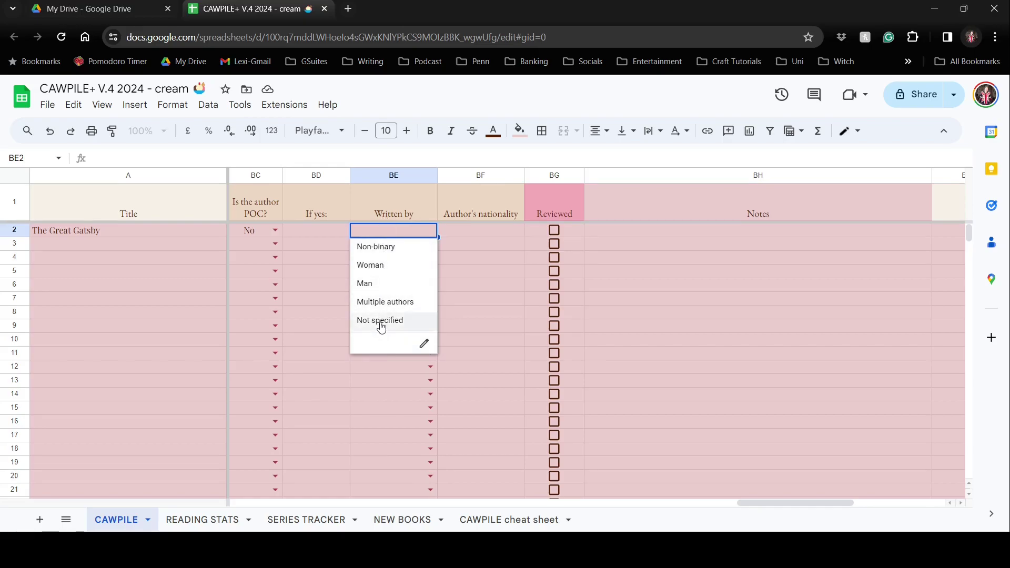
pyautogui.click(385, 287)
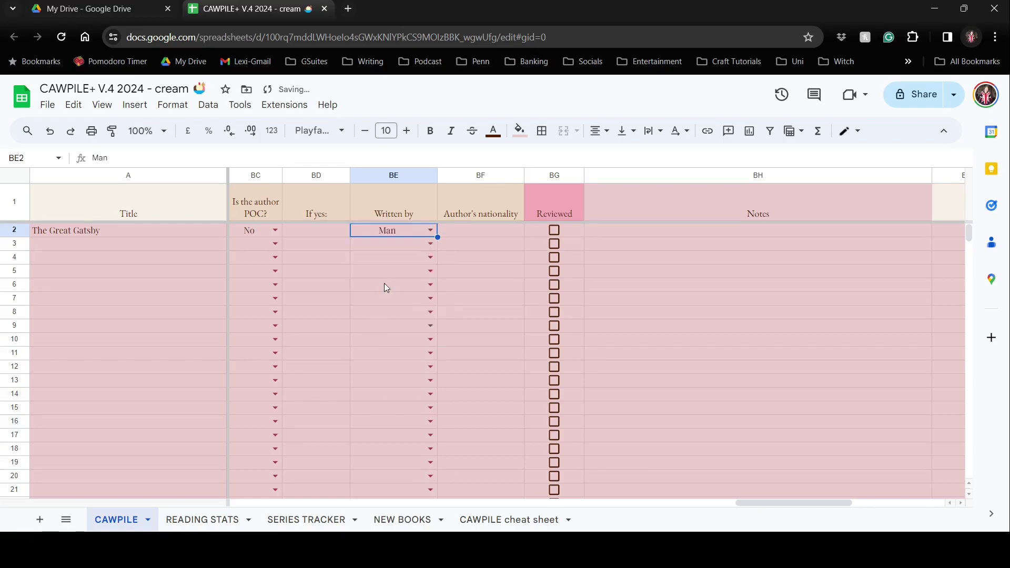
pyautogui.click(457, 230)
pyautogui.write('American')
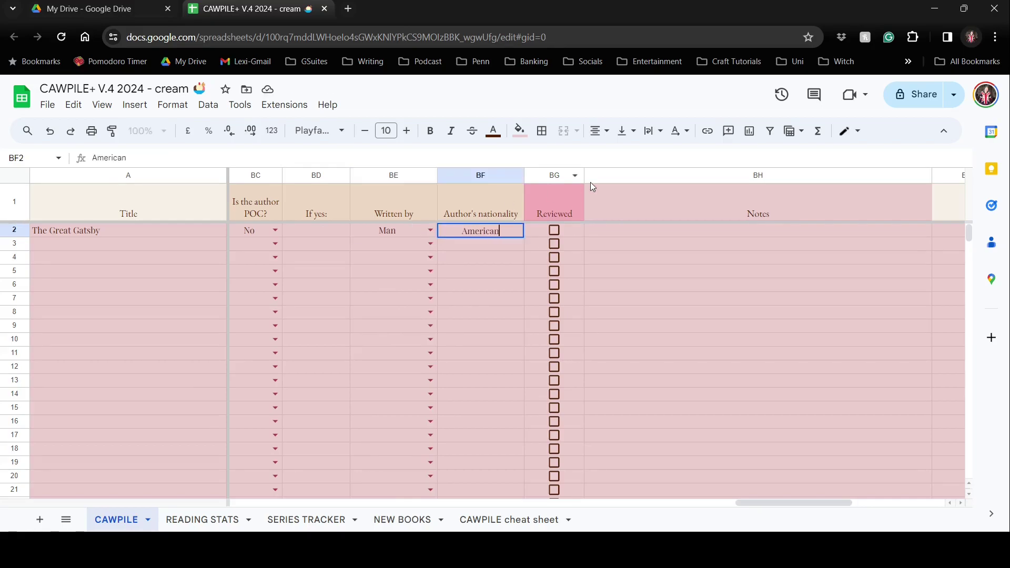
pyautogui.press('Return')
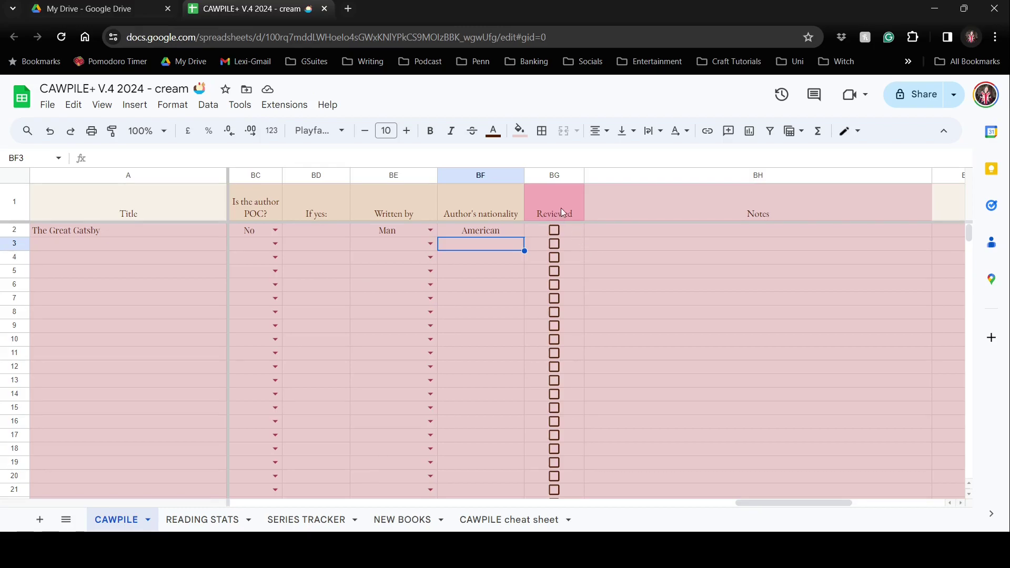
# Tick The Great Gatsby as Reviewed.
pyautogui.click(557, 232)
pyautogui.click(749, 273)
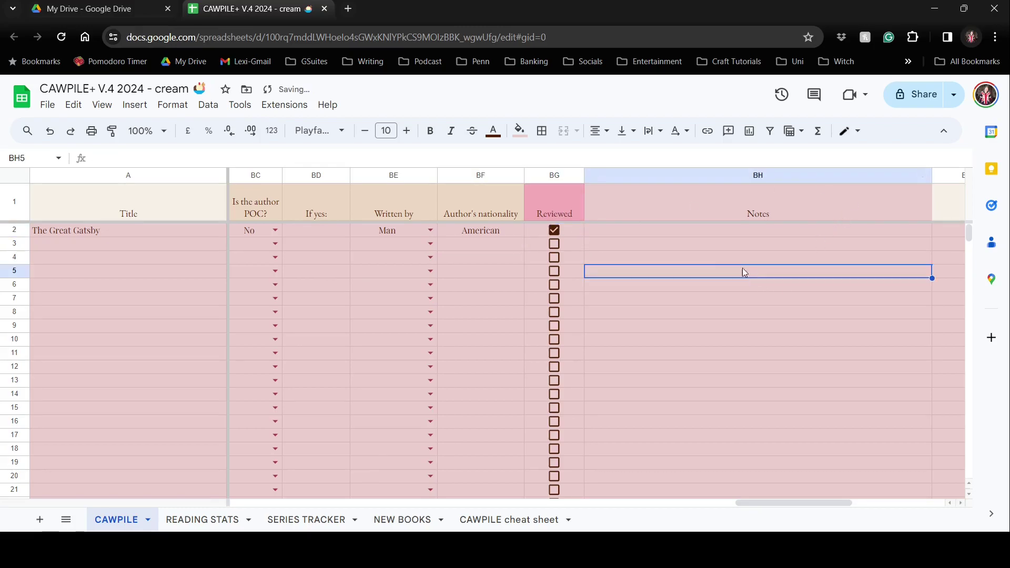
pyautogui.click(701, 230)
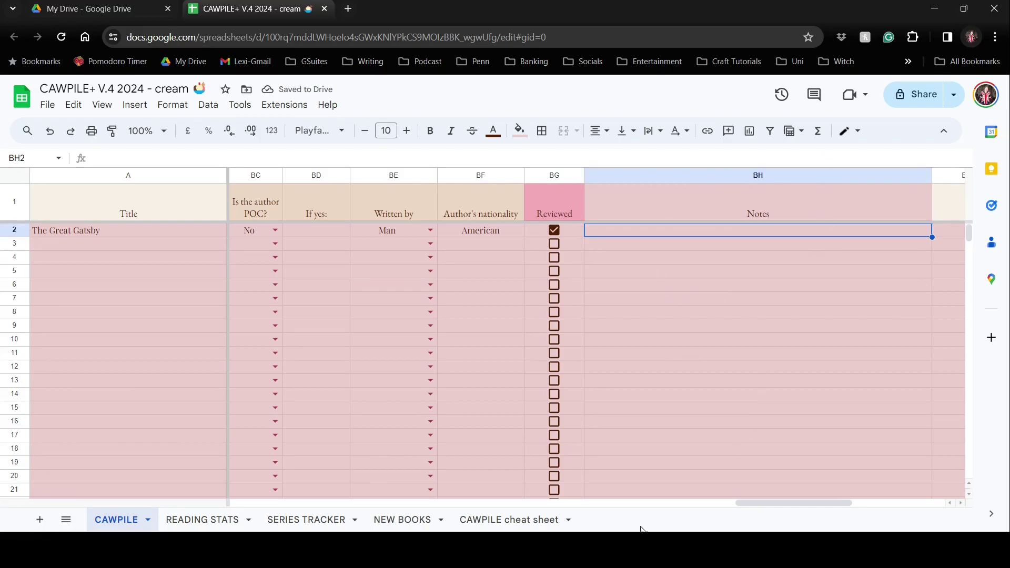
pyautogui.moveTo(796, 504); pyautogui.dragTo(1, 429)
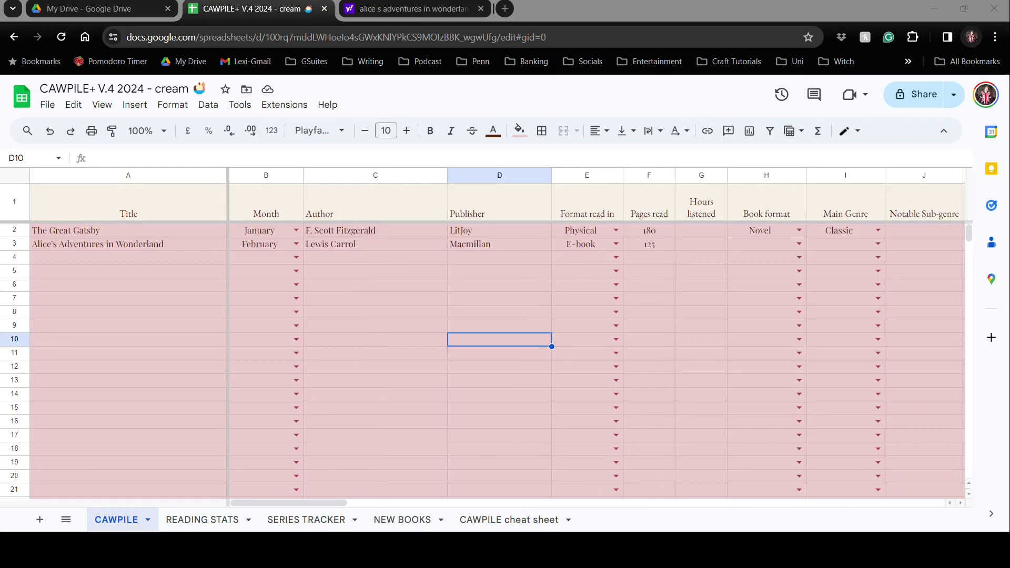
# Check row 3's Alice's Adventures in Wonderland title, February, Lewis Carrol, Macmillan and format entries.
pyautogui.click(179, 250)
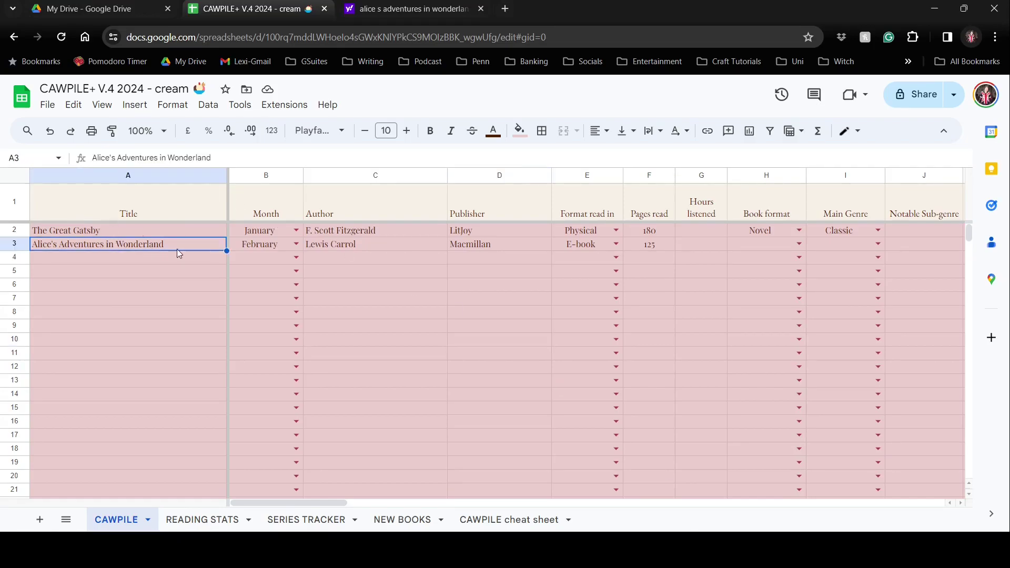
pyautogui.click(147, 234)
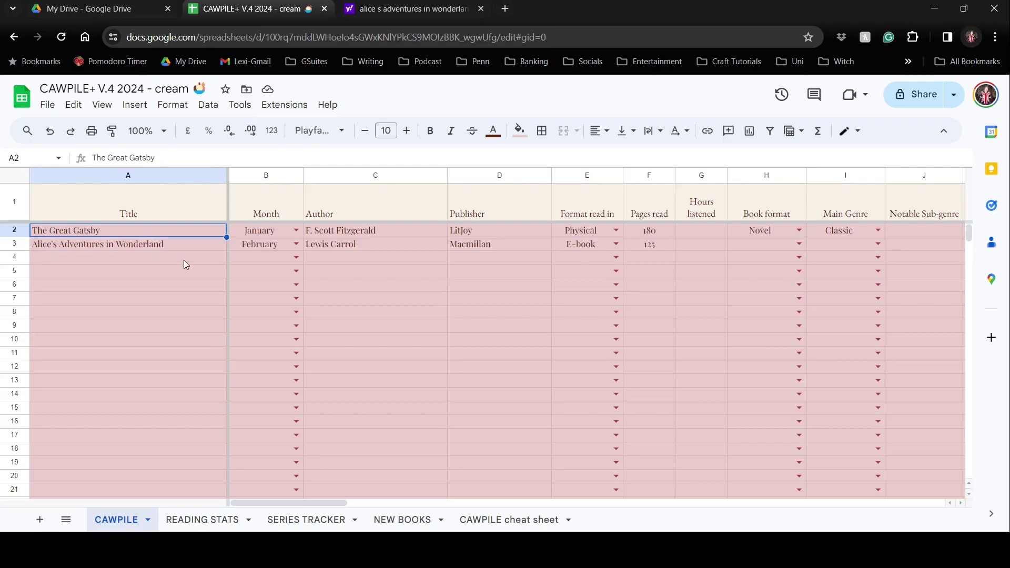
pyautogui.click(199, 249)
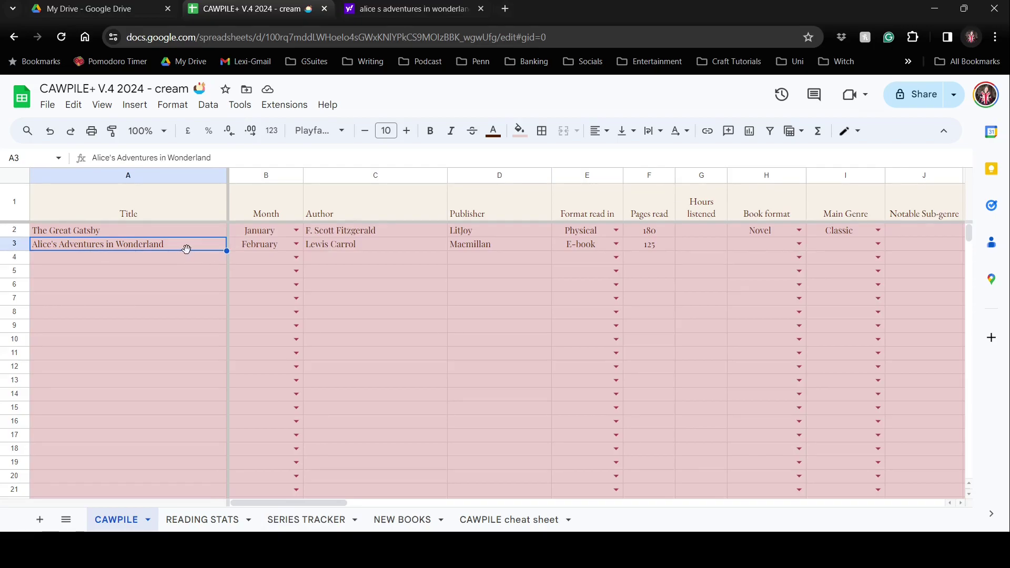
pyautogui.click(258, 248)
pyautogui.click(381, 249)
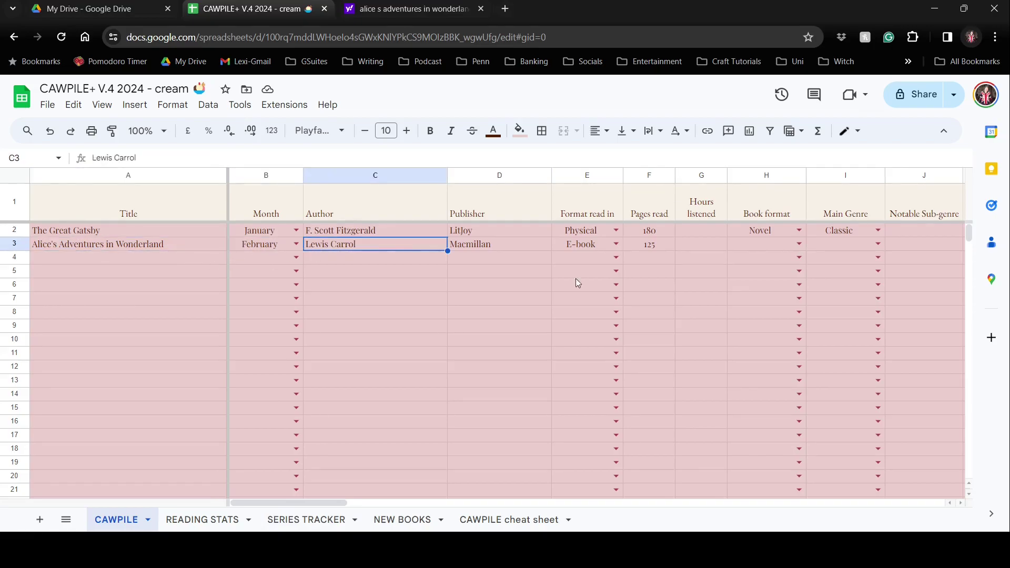
pyautogui.click(498, 249)
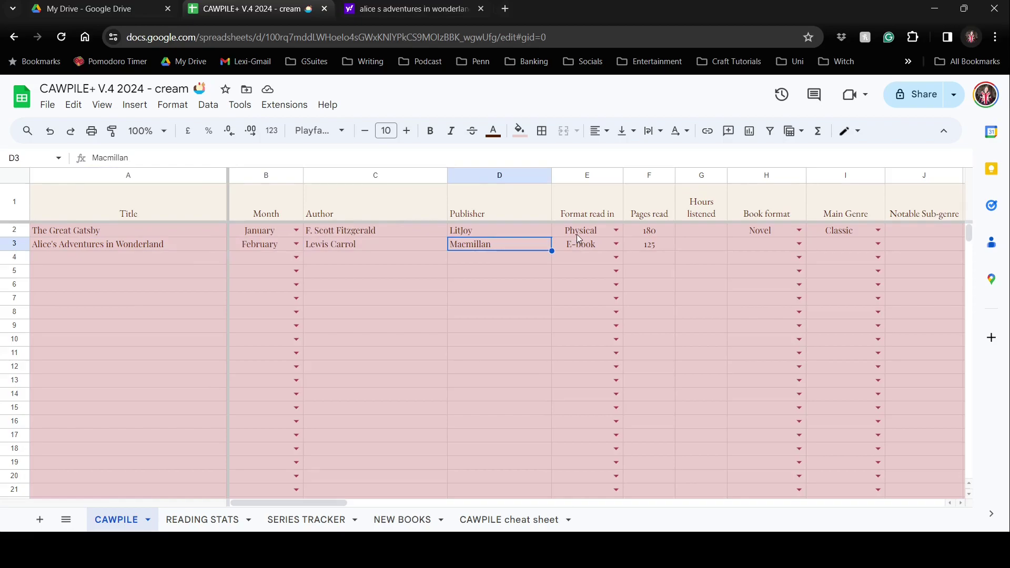
pyautogui.click(568, 243)
pyautogui.click(508, 247)
pyautogui.moveTo(270, 501); pyautogui.dragTo(331, 501)
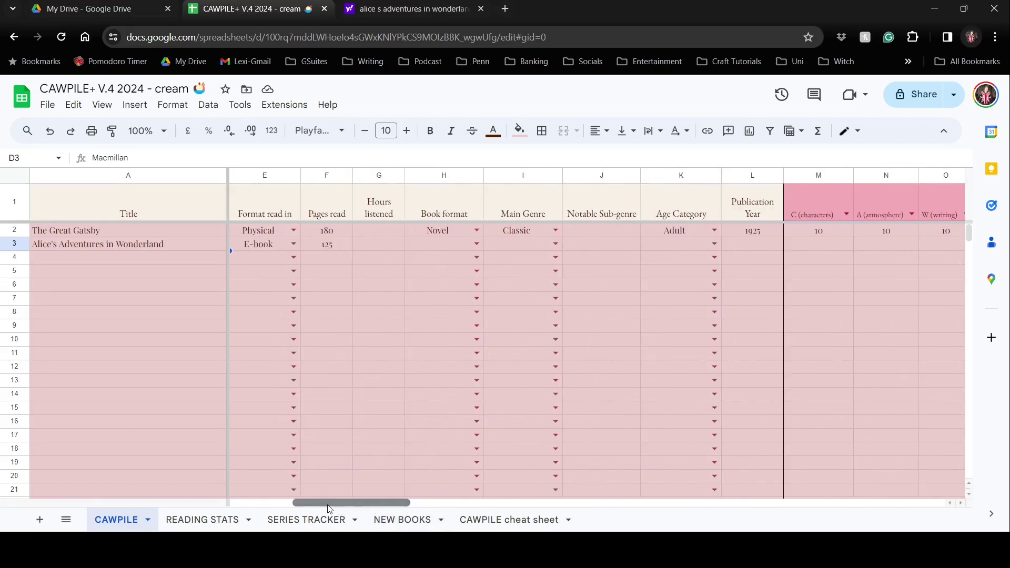
# Set Alice's book format to Novel, main genre to Classic and age category to Children's.
pyautogui.click(342, 248)
pyautogui.click(339, 231)
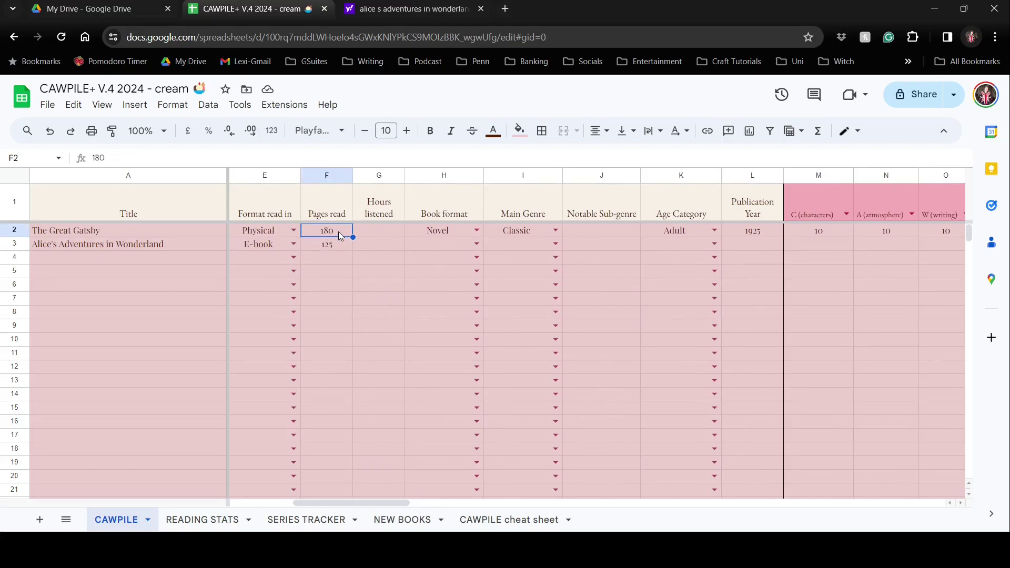
pyautogui.click(342, 248)
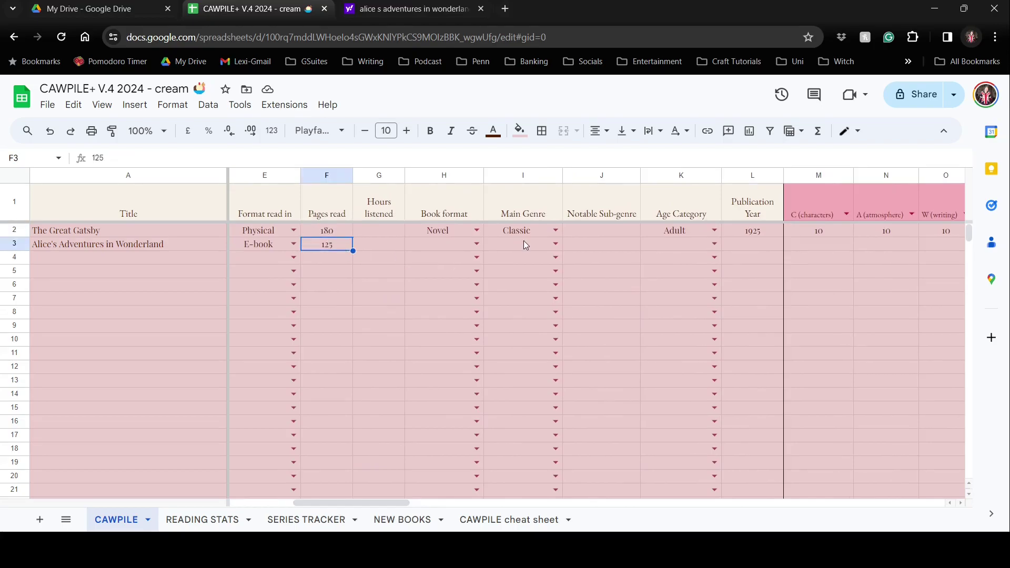
pyautogui.click(476, 243)
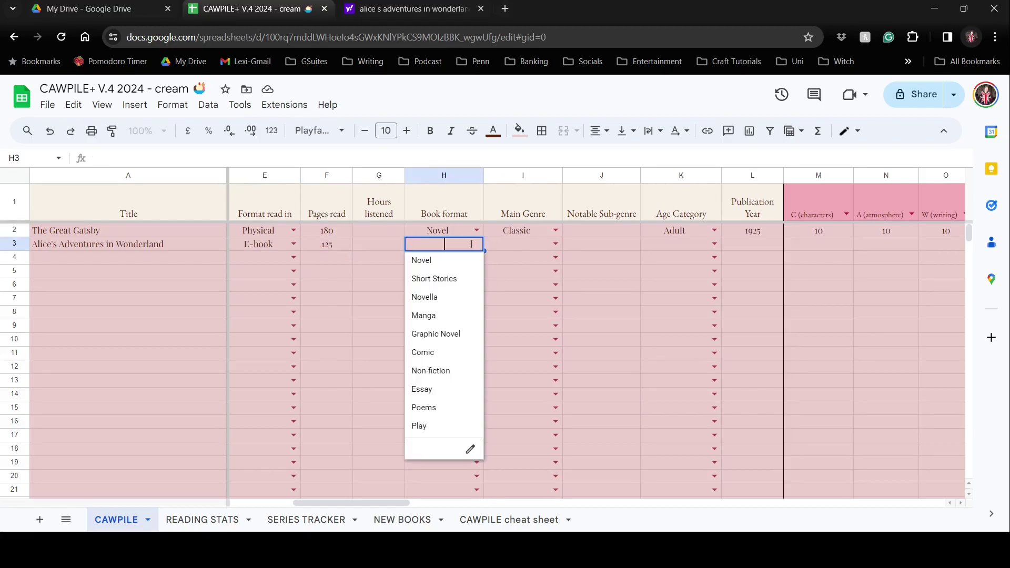
pyautogui.click(441, 267)
pyautogui.click(555, 244)
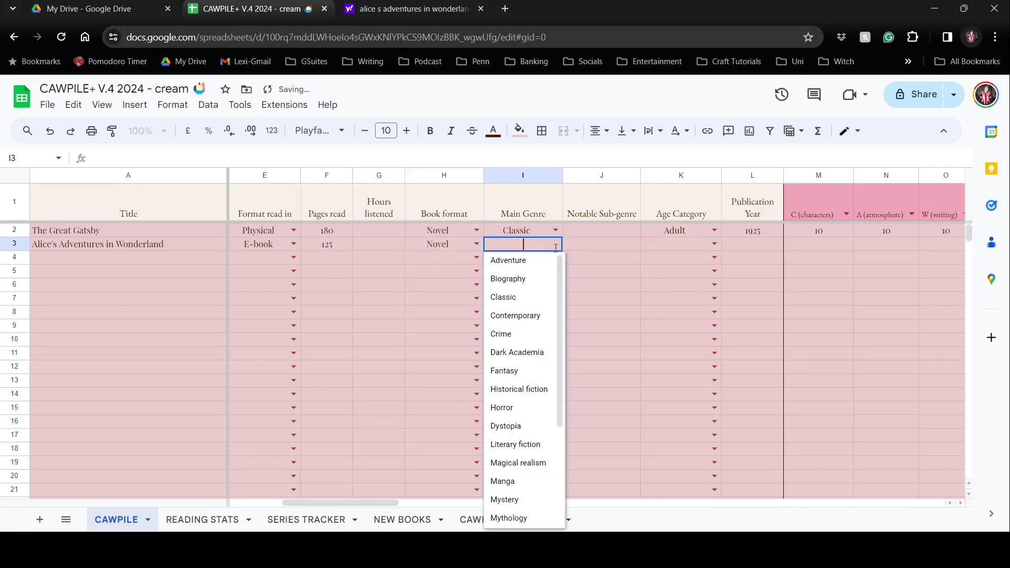
pyautogui.click(498, 298)
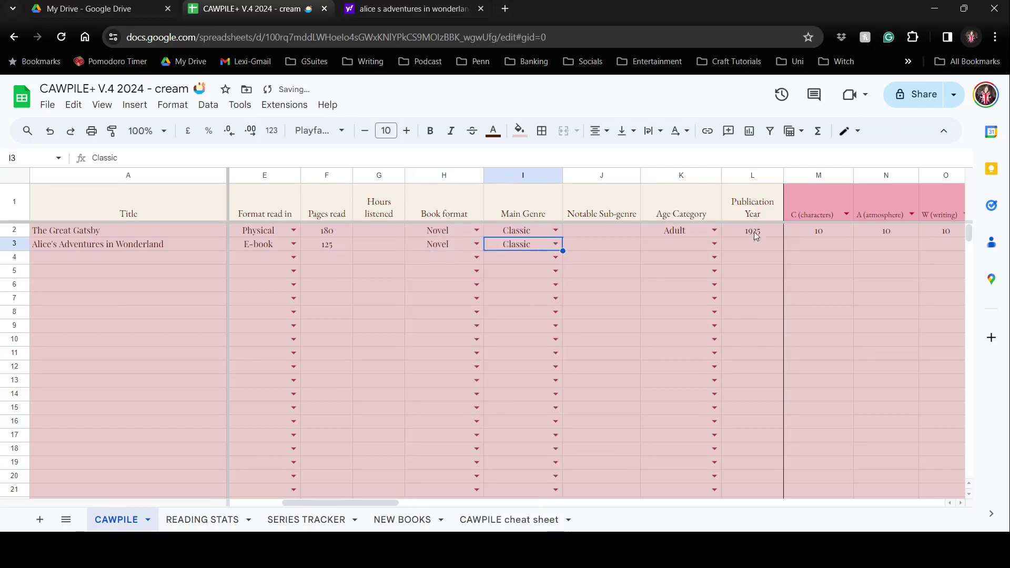
pyautogui.click(715, 244)
pyautogui.click(695, 265)
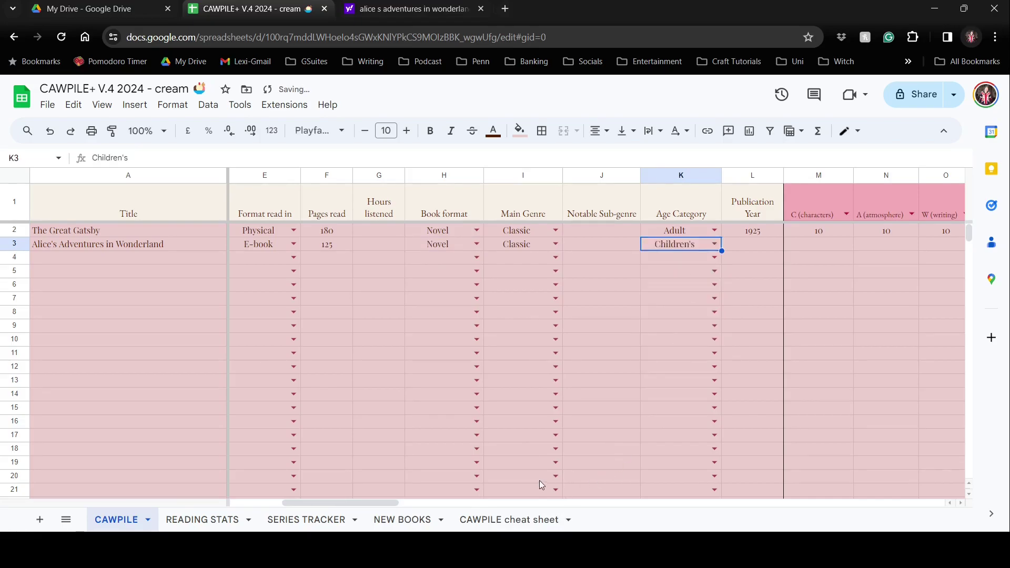
# Check the search results tab, close it, and enter 1865 as Alice's publication year.
pyautogui.moveTo(377, 502); pyautogui.dragTo(426, 495)
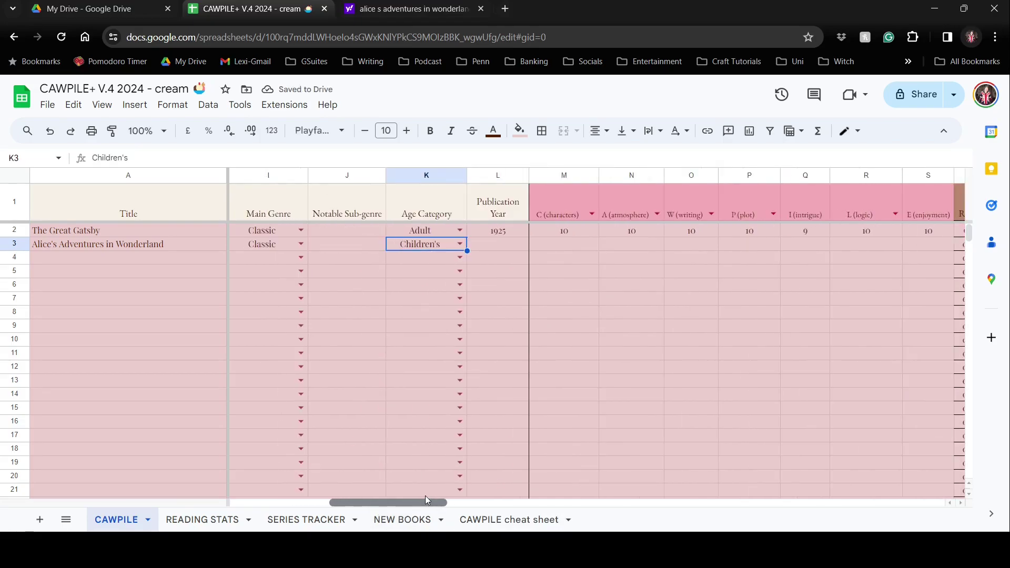
pyautogui.click(401, 11)
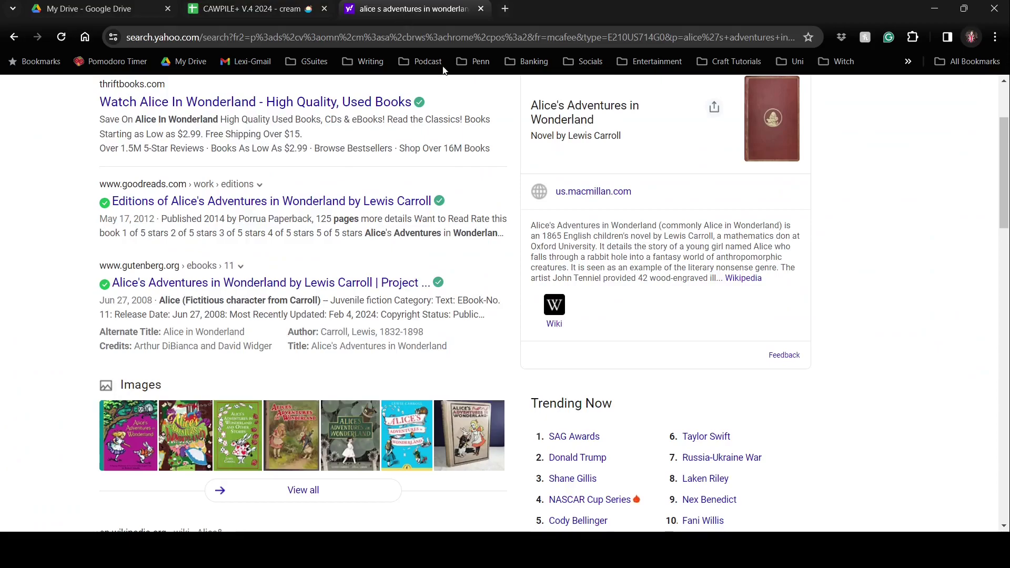
pyautogui.click(481, 9)
pyautogui.press('Tab')
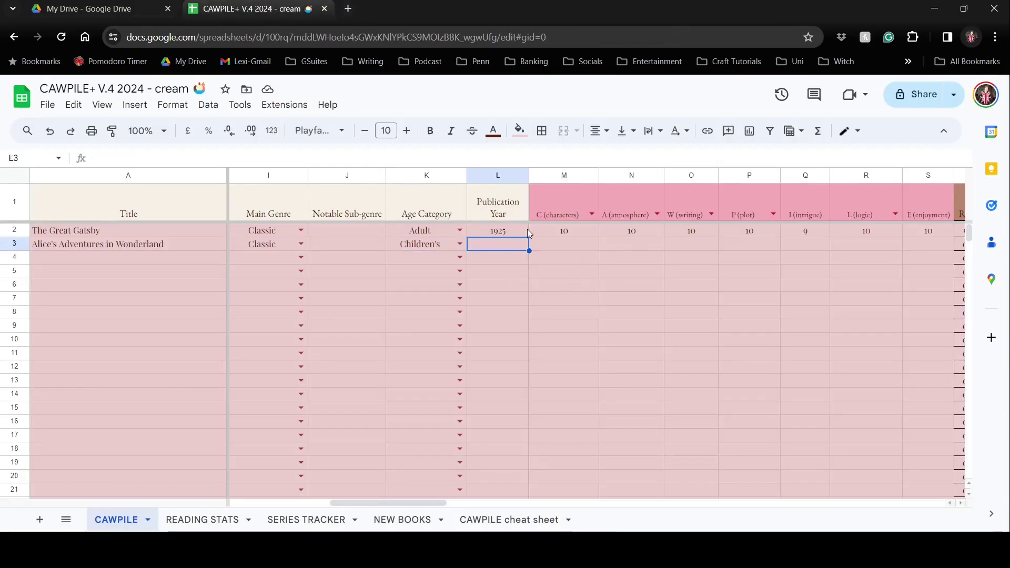
pyautogui.write('1865')
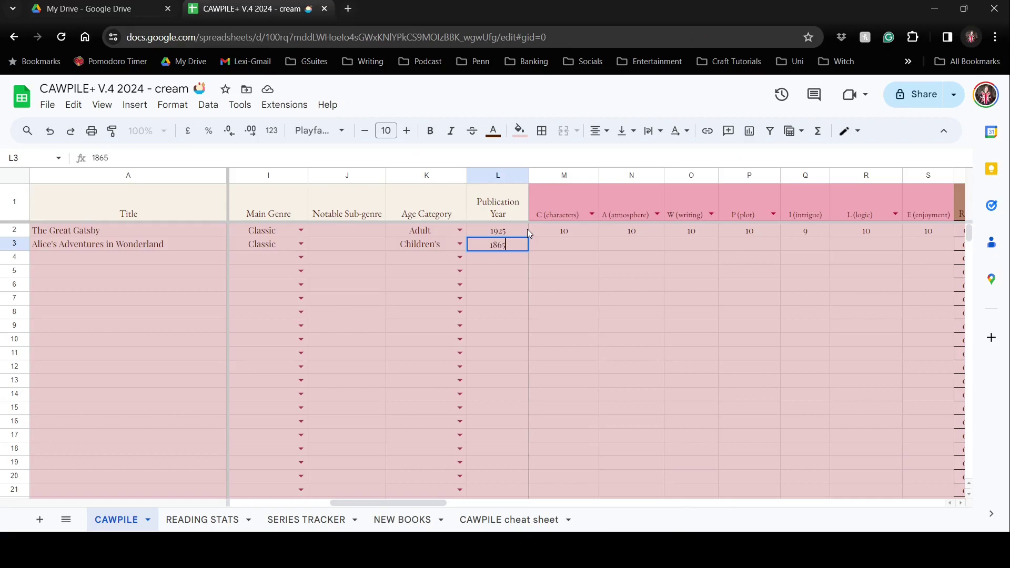
pyautogui.press('Tab')
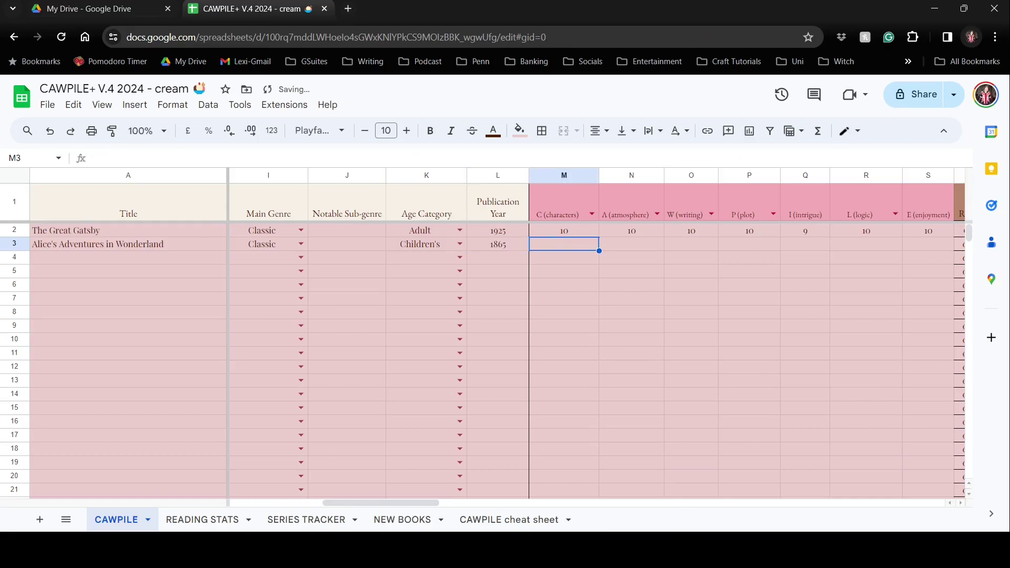
# Enter a characters score of 5 and an atmosphere score of 10 for Alice.
pyautogui.moveTo(359, 503); pyautogui.dragTo(402, 503)
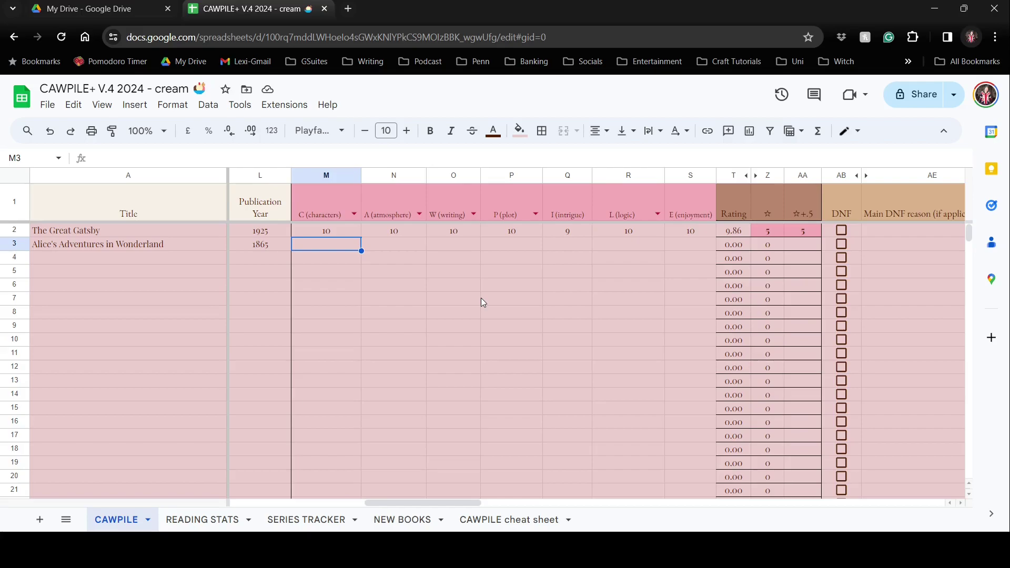
pyautogui.write('5')
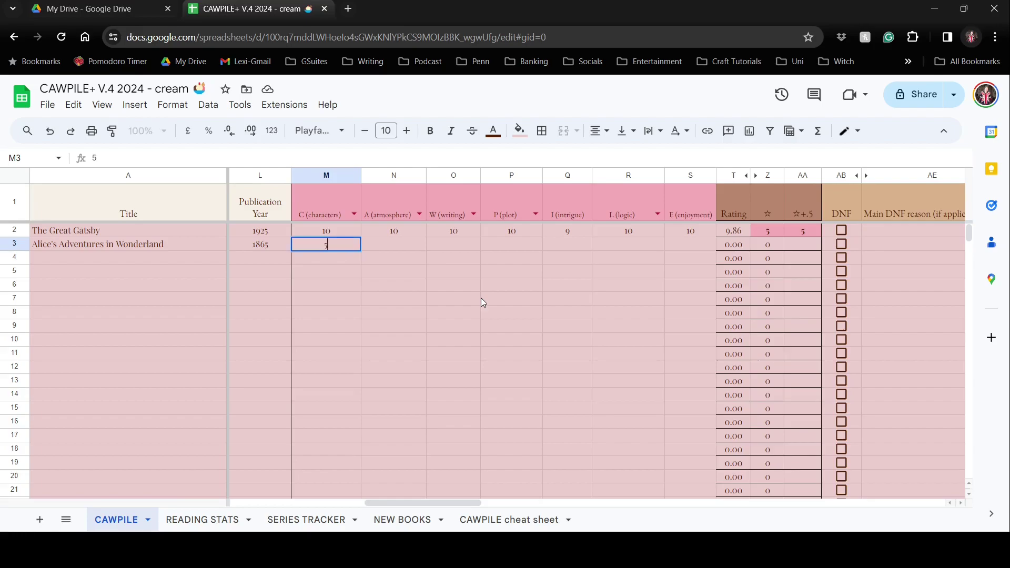
pyautogui.press('Tab')
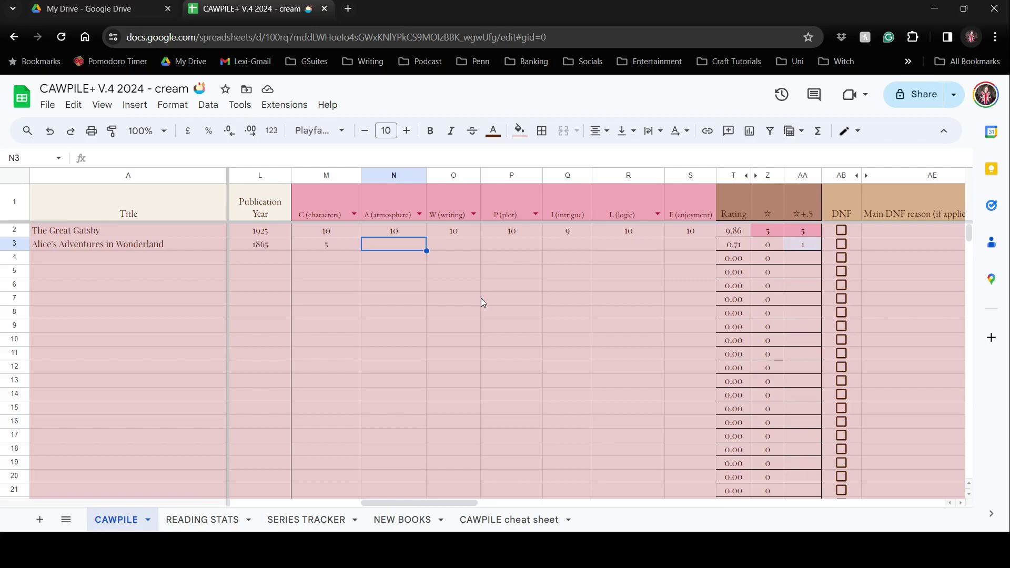
pyautogui.write('10')
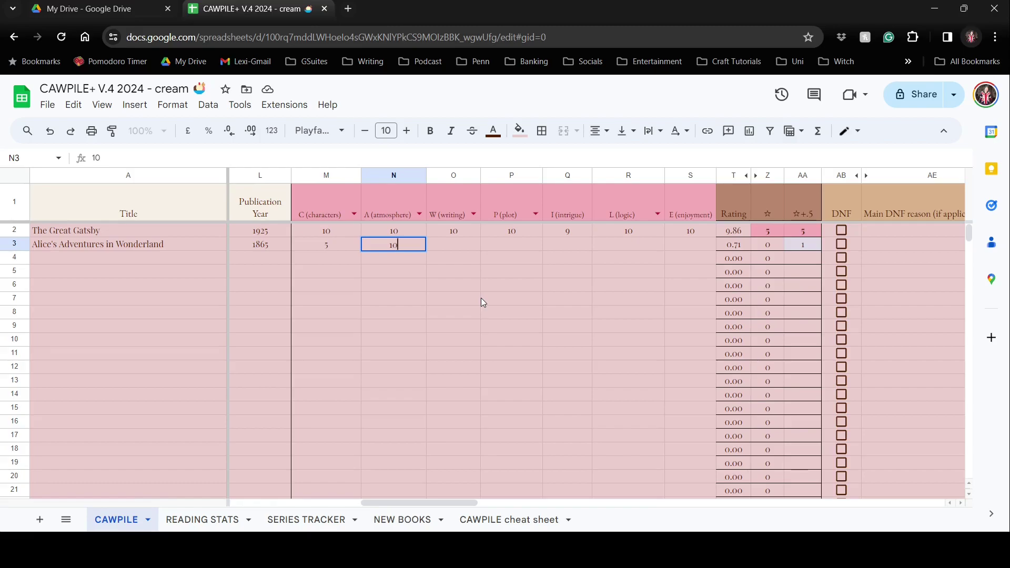
pyautogui.press('Tab')
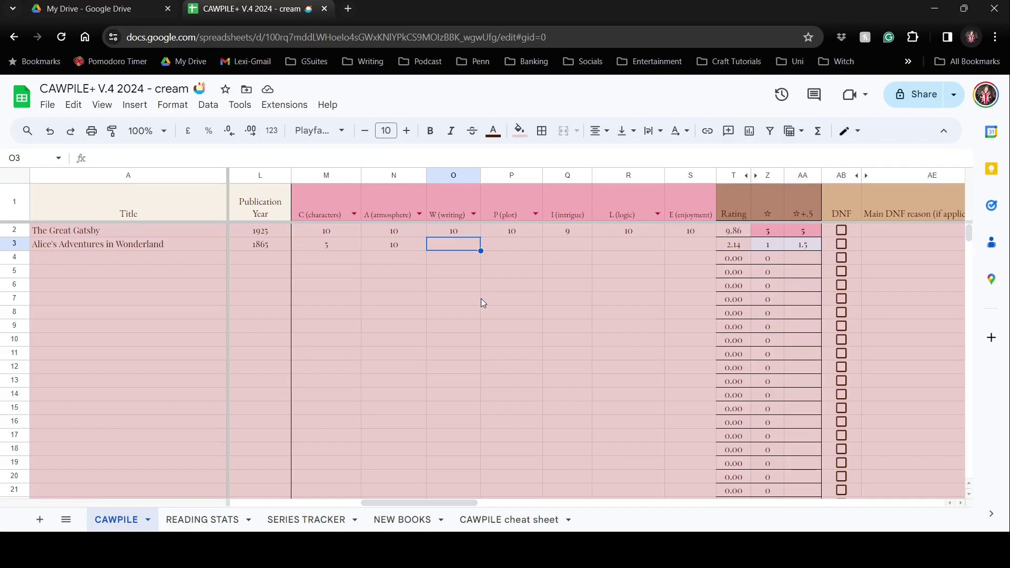
# Enter Alice's scores: 6 writing, 4 plot, 2 intrigue, 0 logic, 2 enjoyment.
pyautogui.write('6')
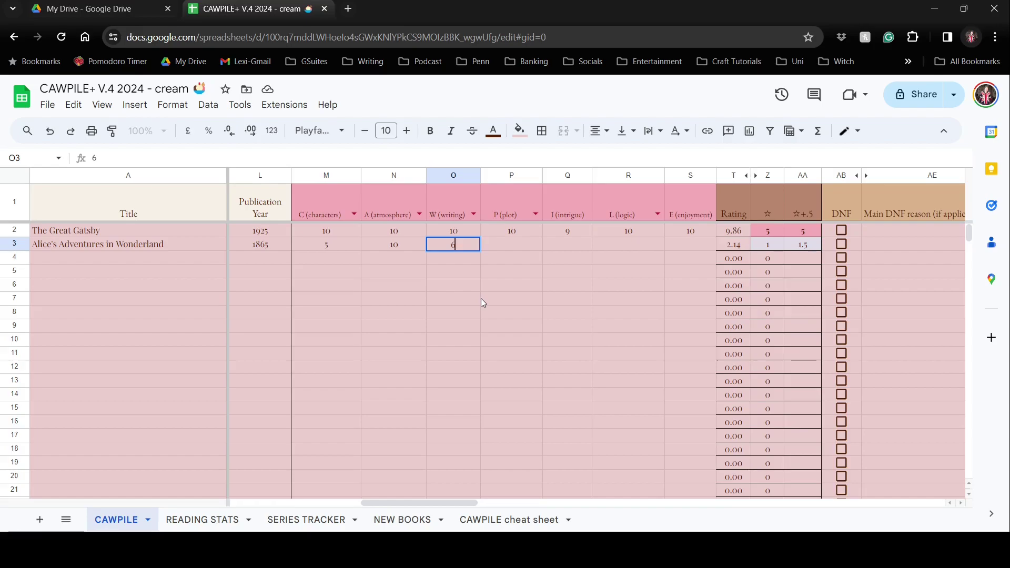
pyautogui.press('Tab')
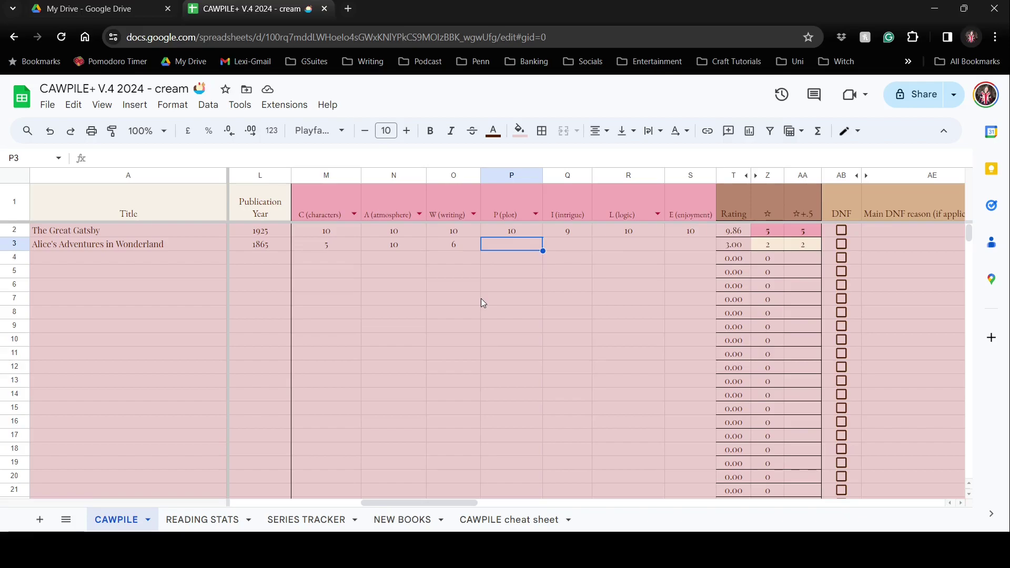
pyautogui.write('4')
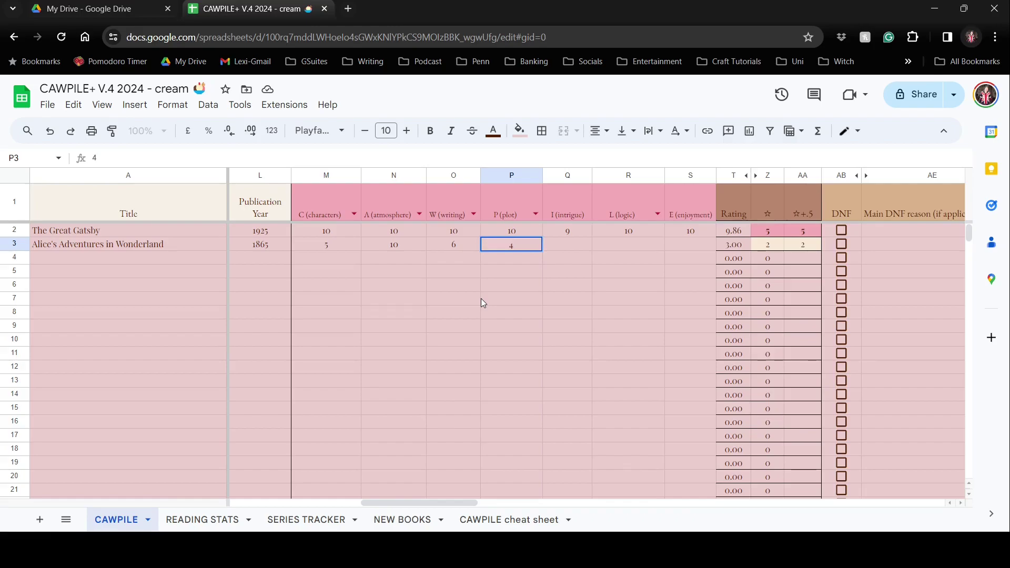
pyautogui.press('Tab')
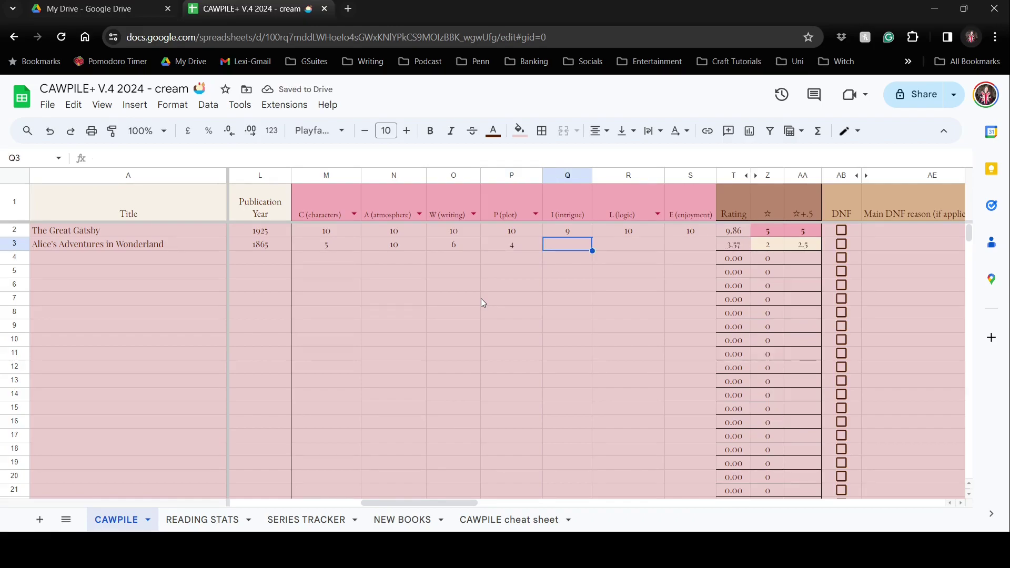
pyautogui.write('2')
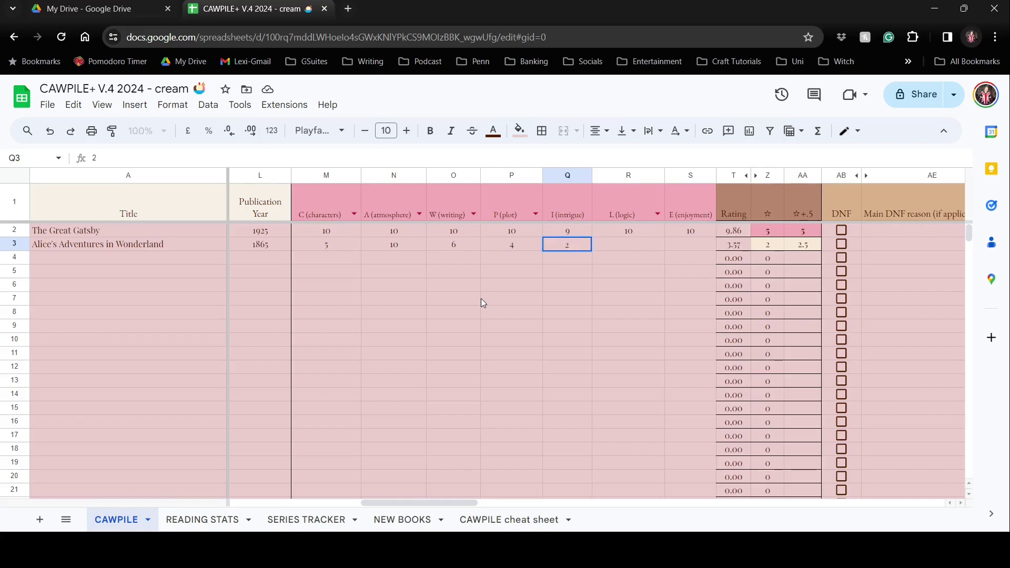
pyautogui.press('Tab')
pyautogui.write('0')
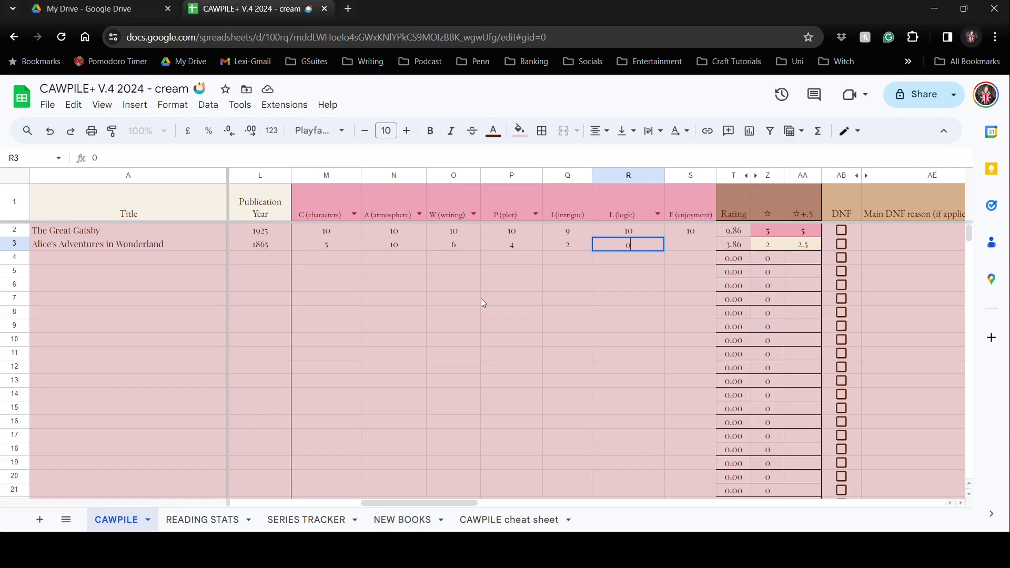
pyautogui.press('Tab')
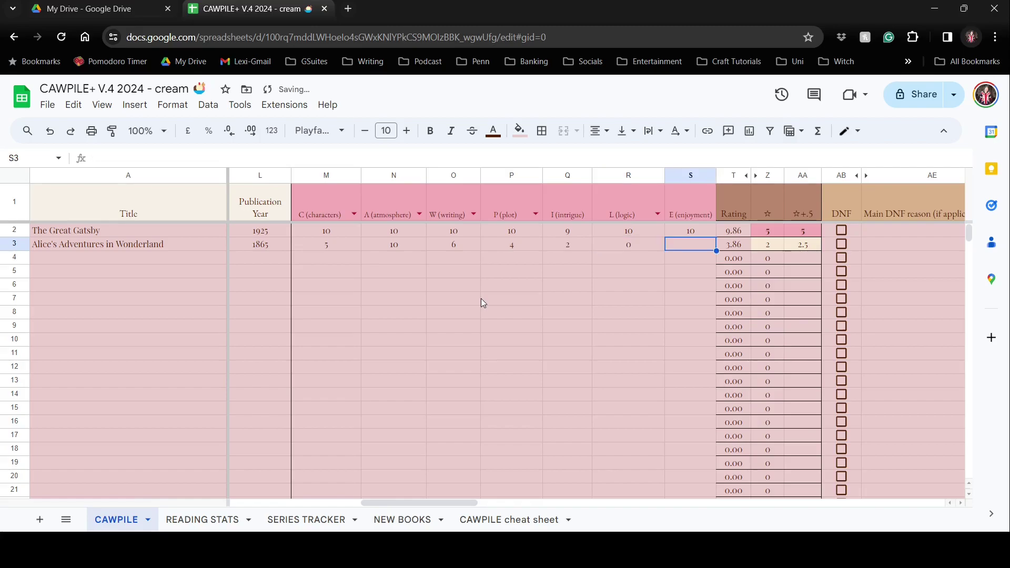
pyautogui.write('2')
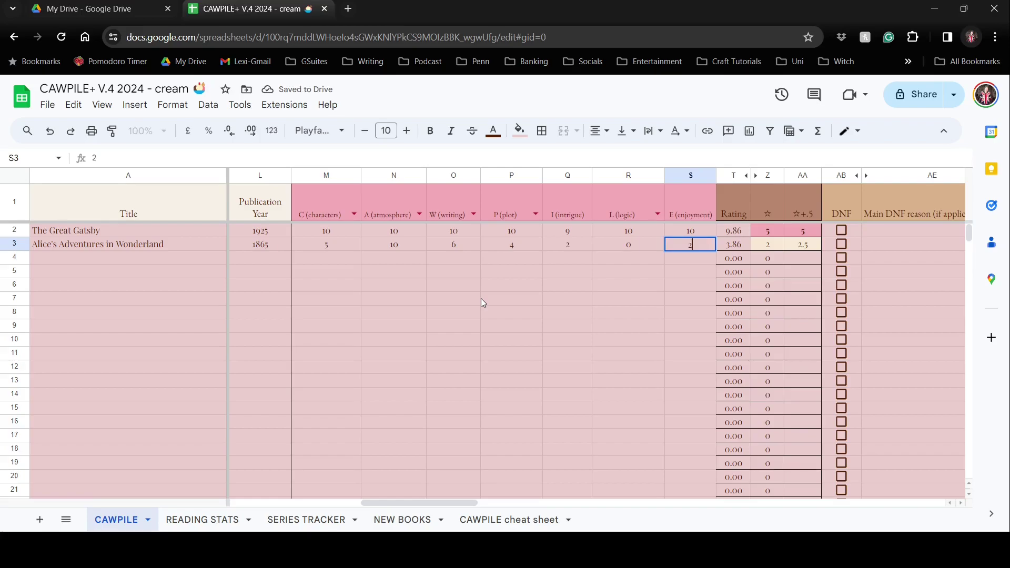
pyautogui.press('Return')
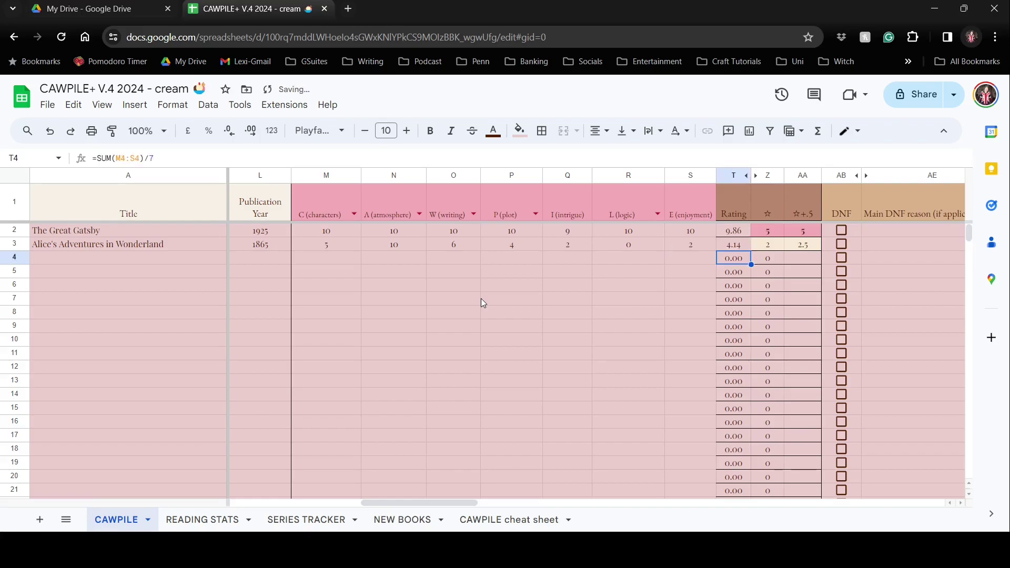
pyautogui.press('Up')
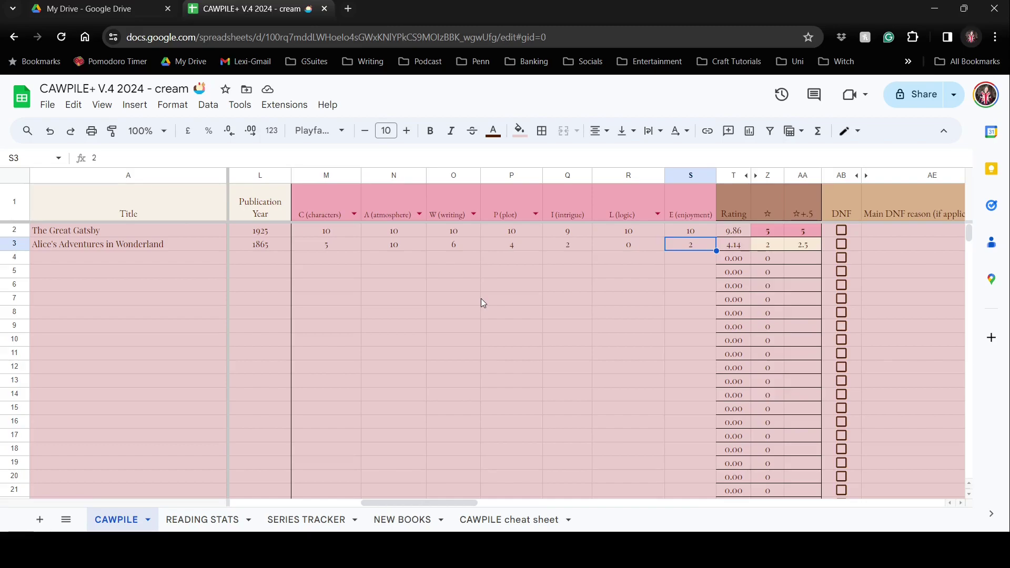
pyautogui.press('Right')
pyautogui.press('Right')
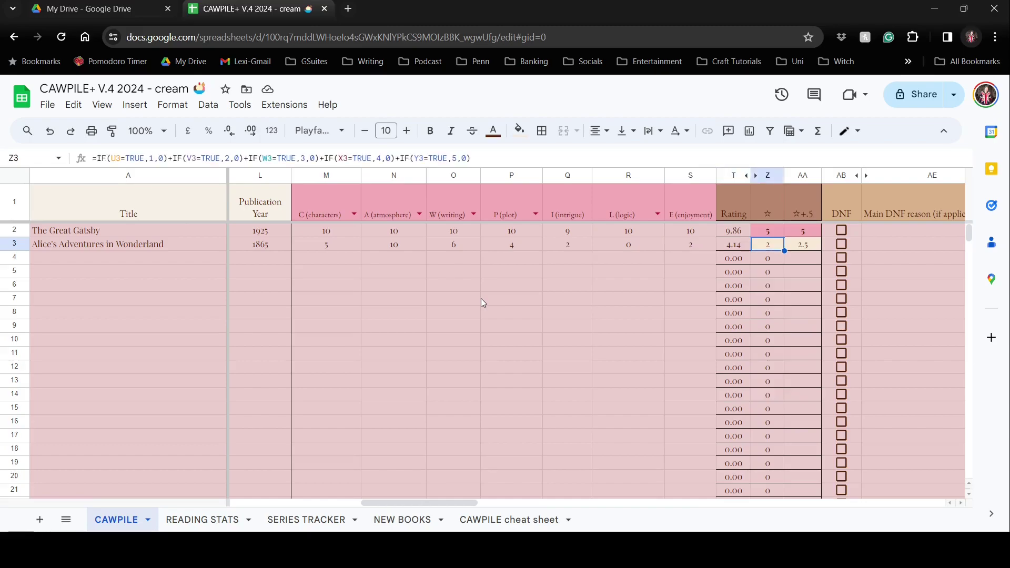
pyautogui.click(729, 249)
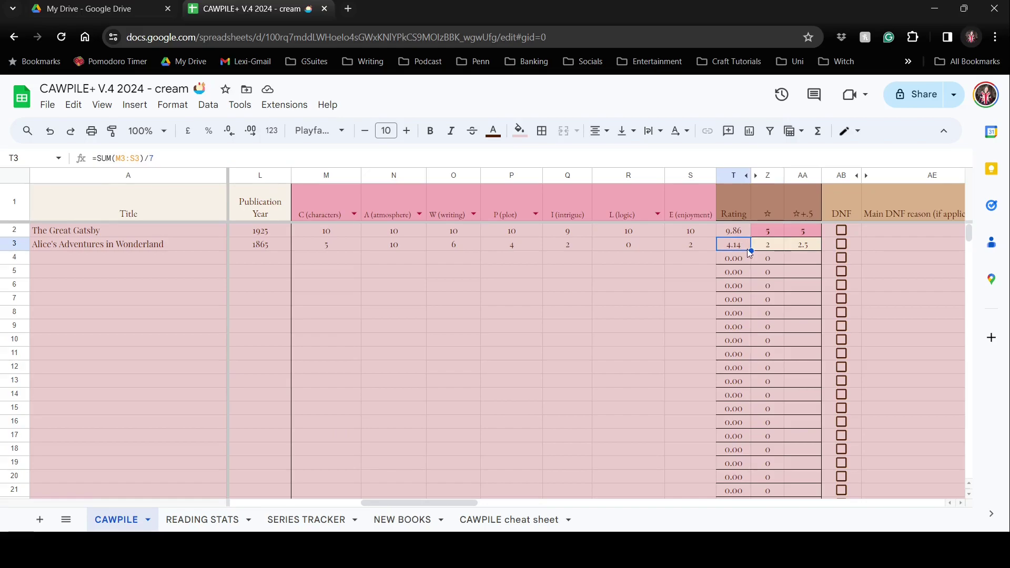
pyautogui.click(773, 249)
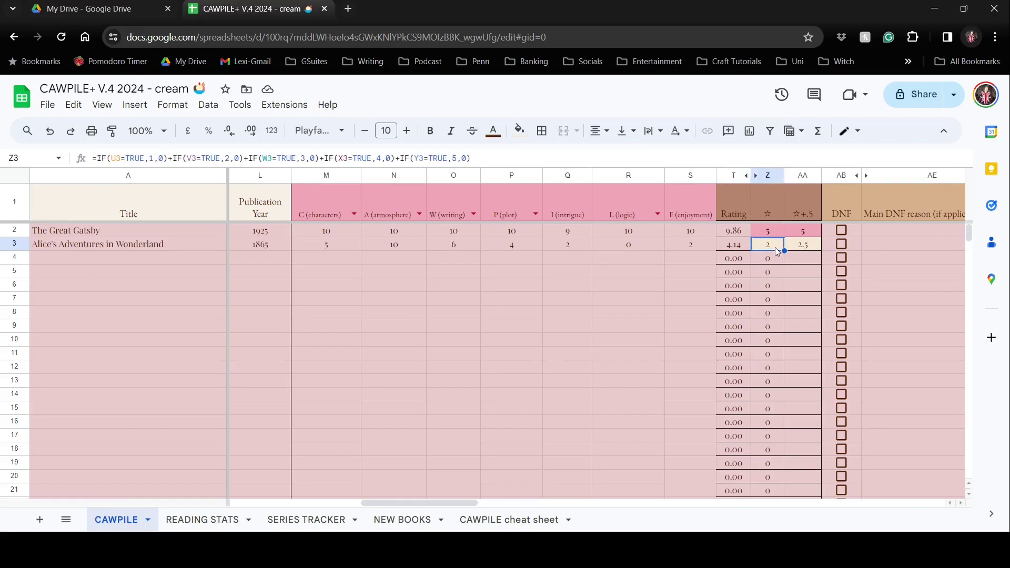
pyautogui.click(807, 245)
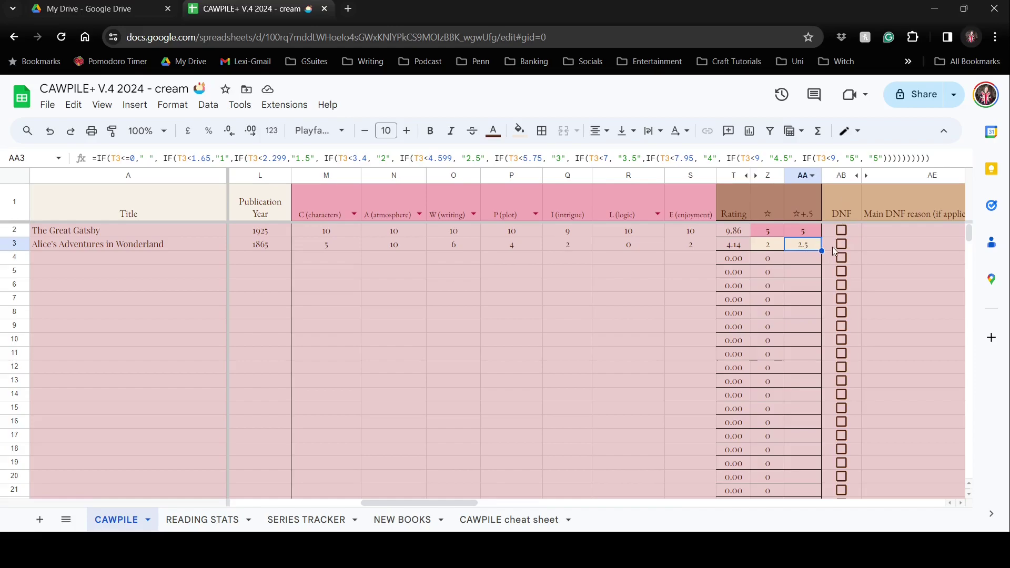
pyautogui.click(687, 272)
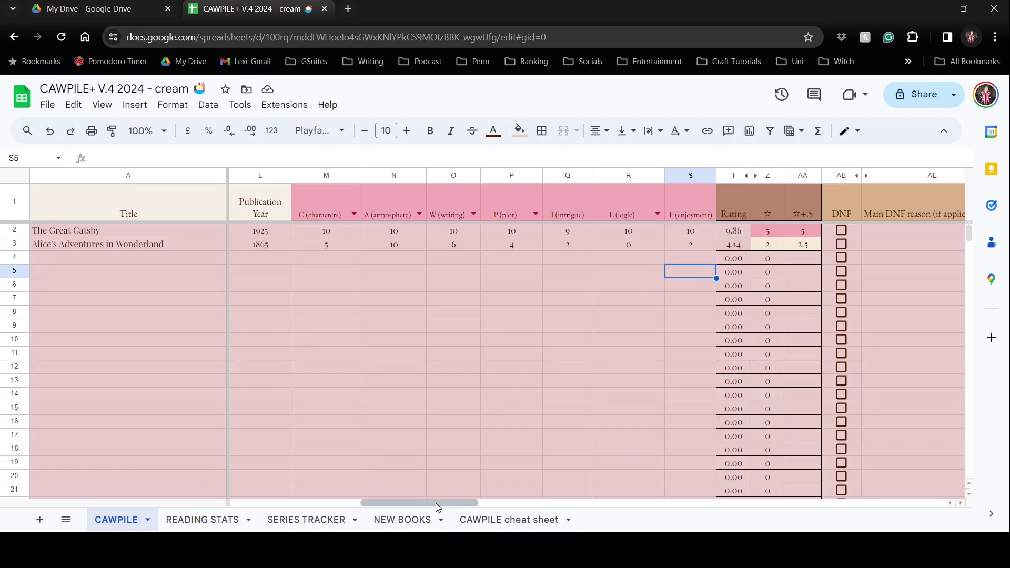
pyautogui.moveTo(436, 503); pyautogui.dragTo(427, 477)
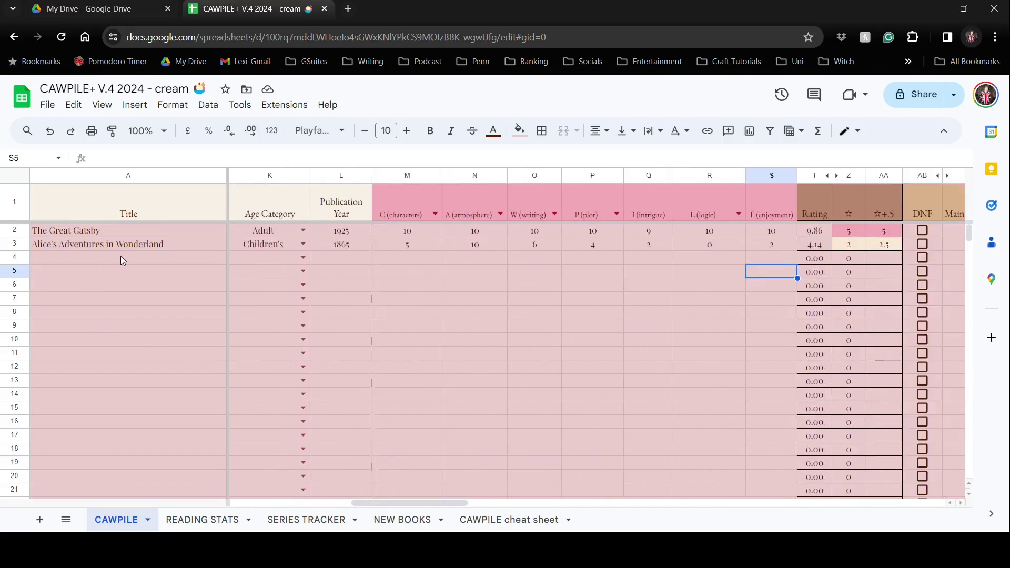
pyautogui.click(177, 242)
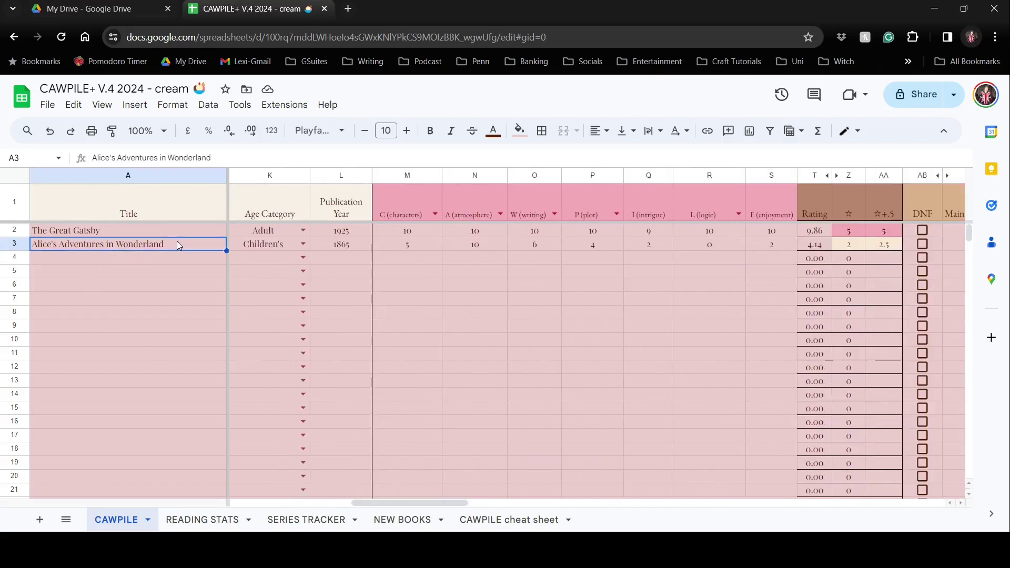
pyautogui.click(427, 243)
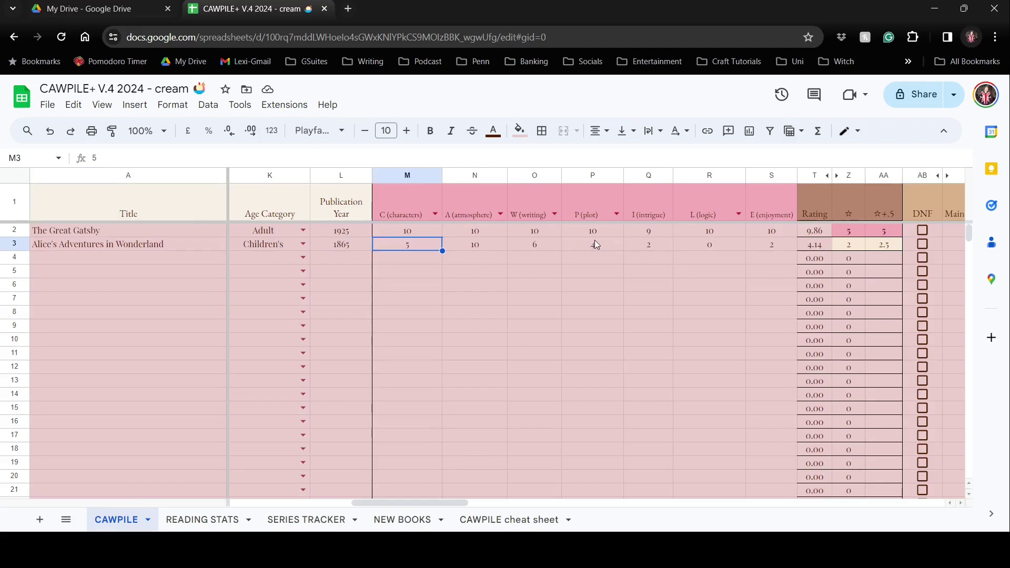
pyautogui.click(605, 249)
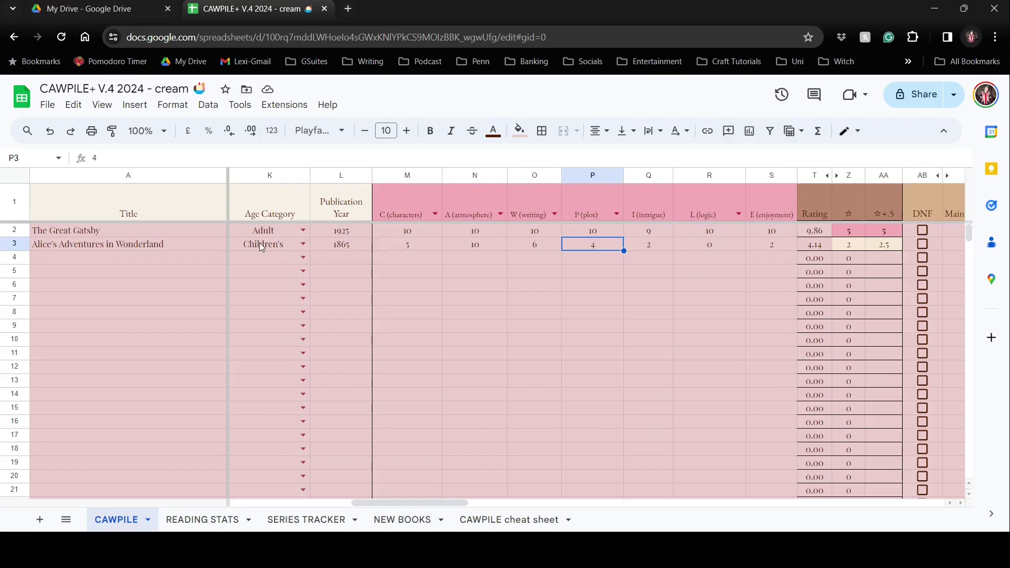
pyautogui.moveTo(389, 501); pyautogui.dragTo(268, 501)
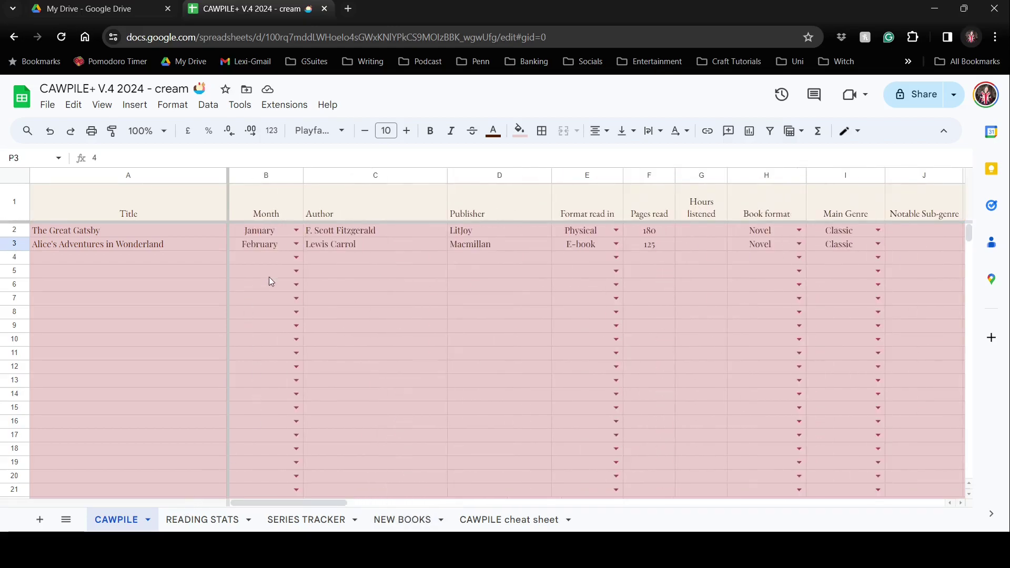
pyautogui.click(144, 88)
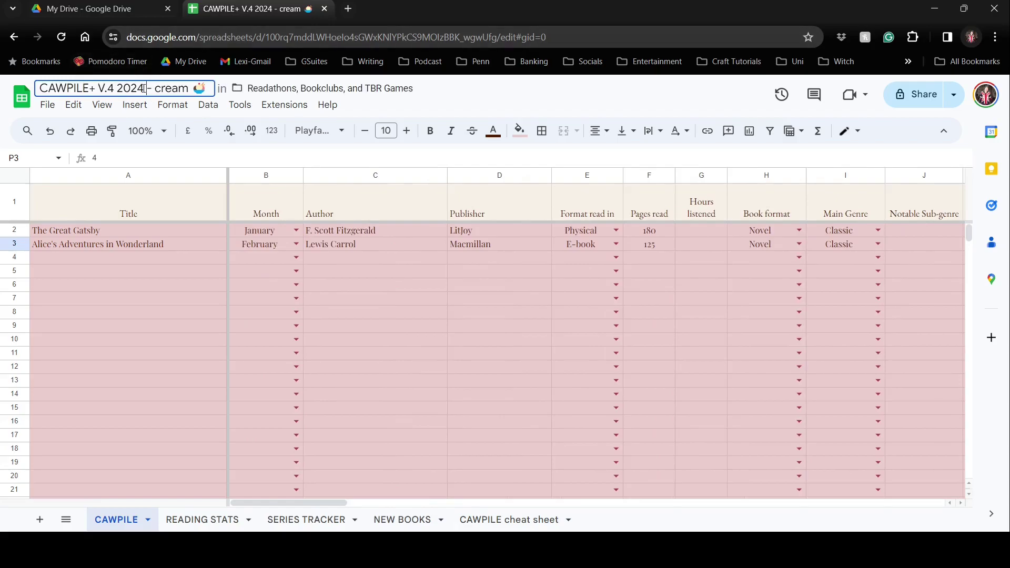
pyautogui.click(273, 246)
pyautogui.moveTo(284, 503); pyautogui.dragTo(503, 456)
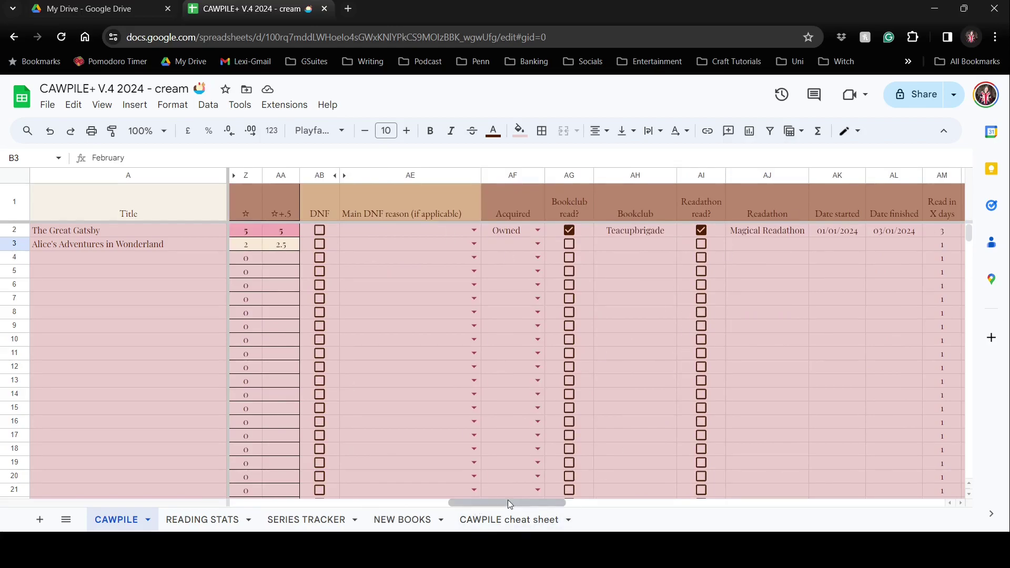
# Enter 13/02/2024 as Alice's date started.
pyautogui.moveTo(507, 501); pyautogui.dragTo(576, 498)
pyautogui.click(460, 247)
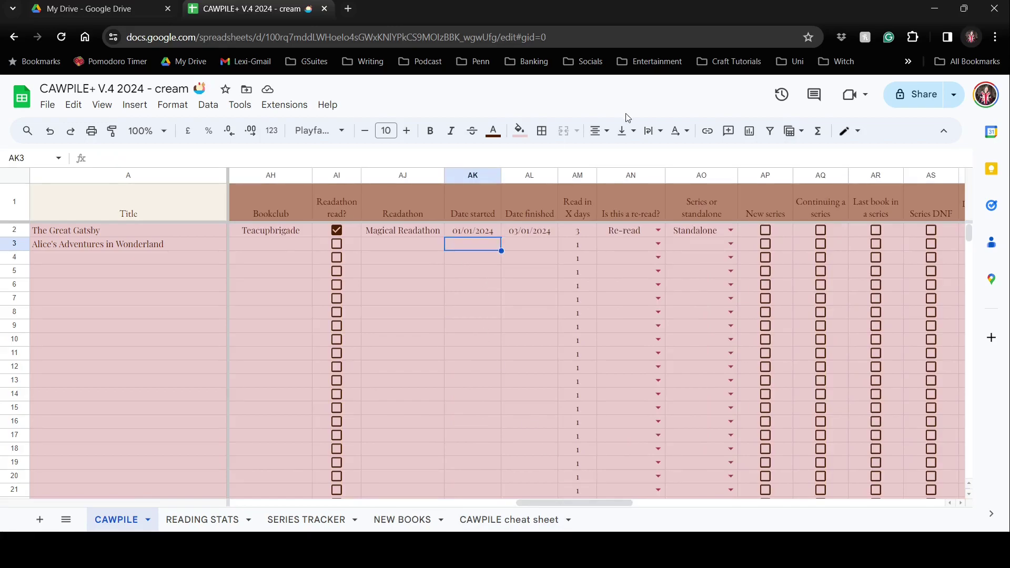
pyautogui.write('13')
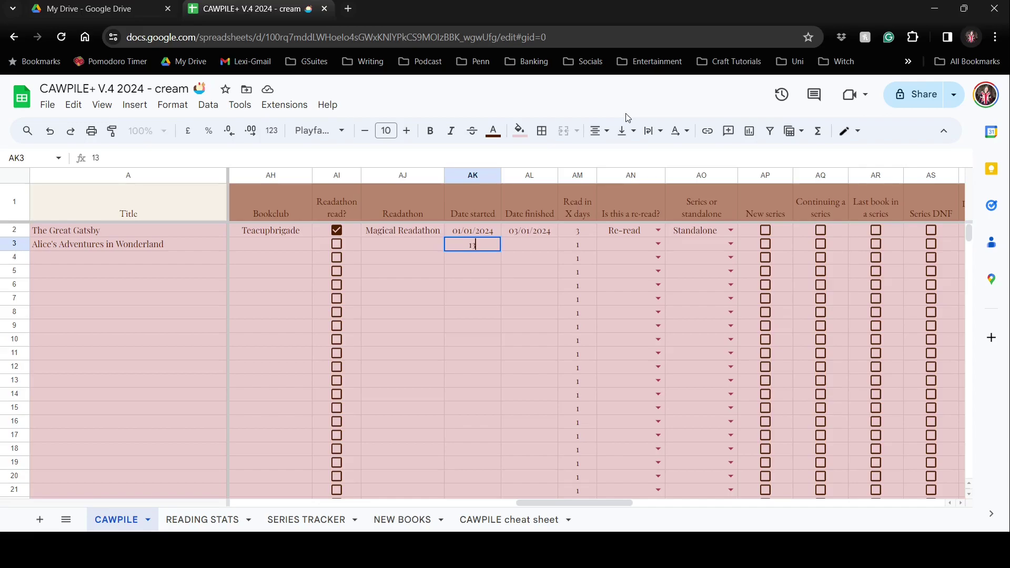
pyautogui.write('/2')
pyautogui.press('Return')
# Enter Alice's date finished, correcting it from 14/03 to 14/02/2024.
pyautogui.press('Tab')
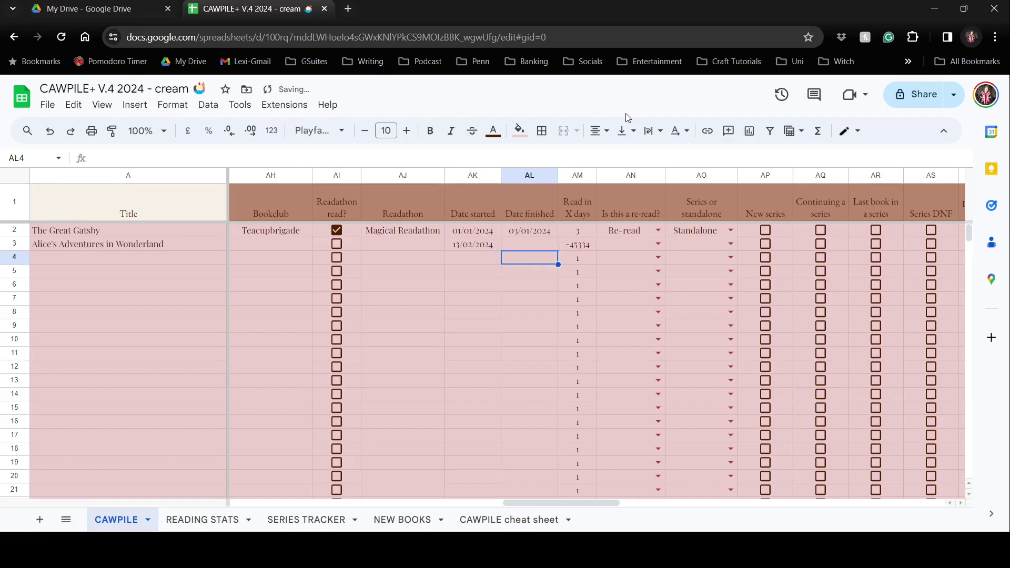
pyautogui.press('Up')
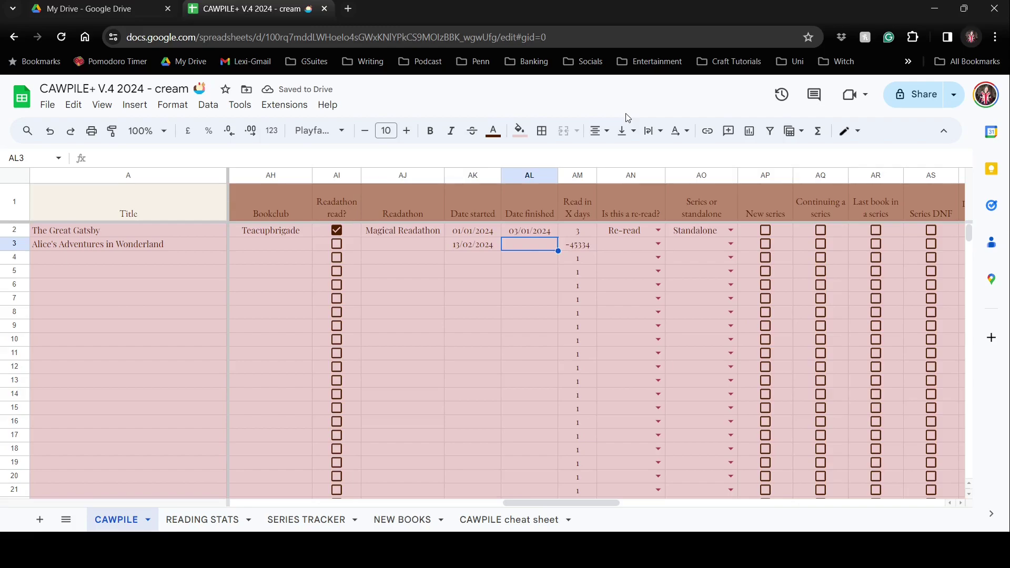
pyautogui.write('3')
pyautogui.press('BackSpace')
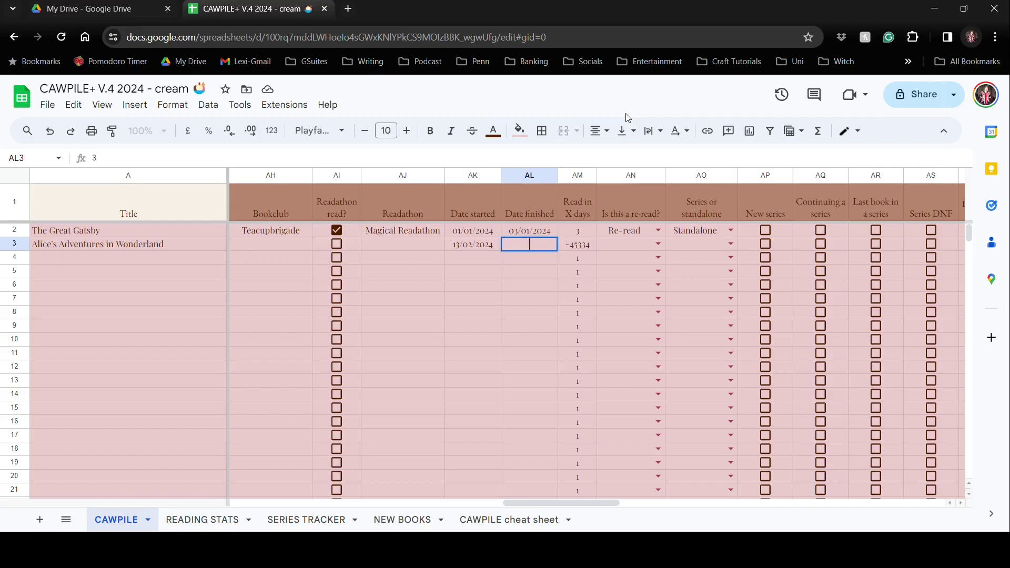
pyautogui.write('14/3')
pyautogui.press('Return')
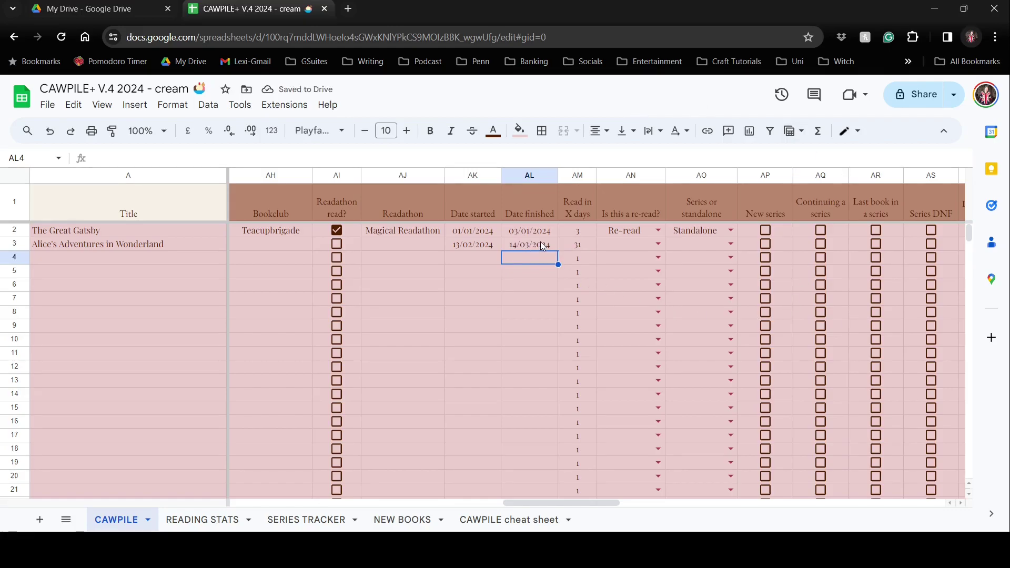
pyautogui.click(522, 243)
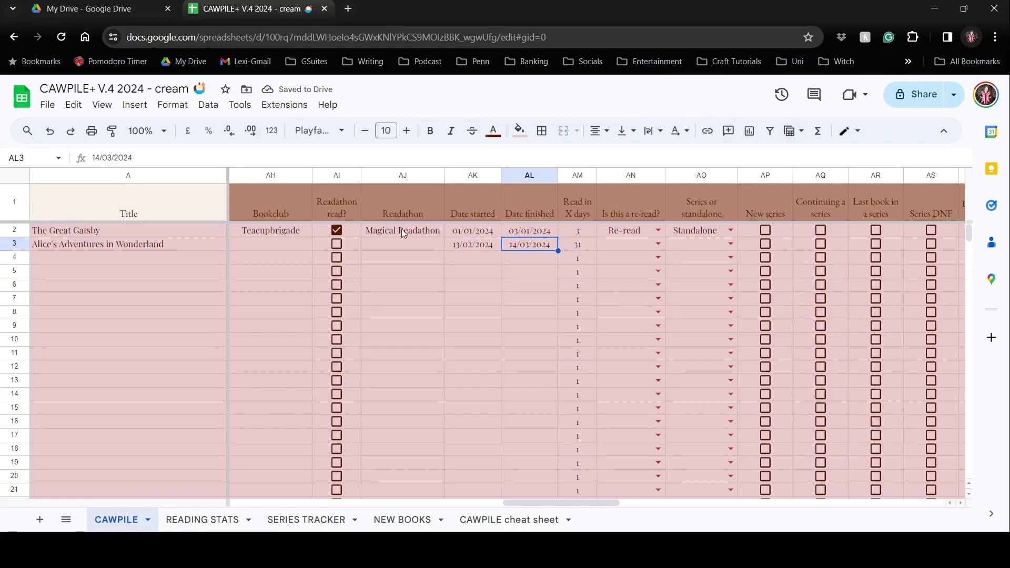
pyautogui.click(112, 158)
pyautogui.press('BackSpace')
pyautogui.write('2')
pyautogui.press('Return')
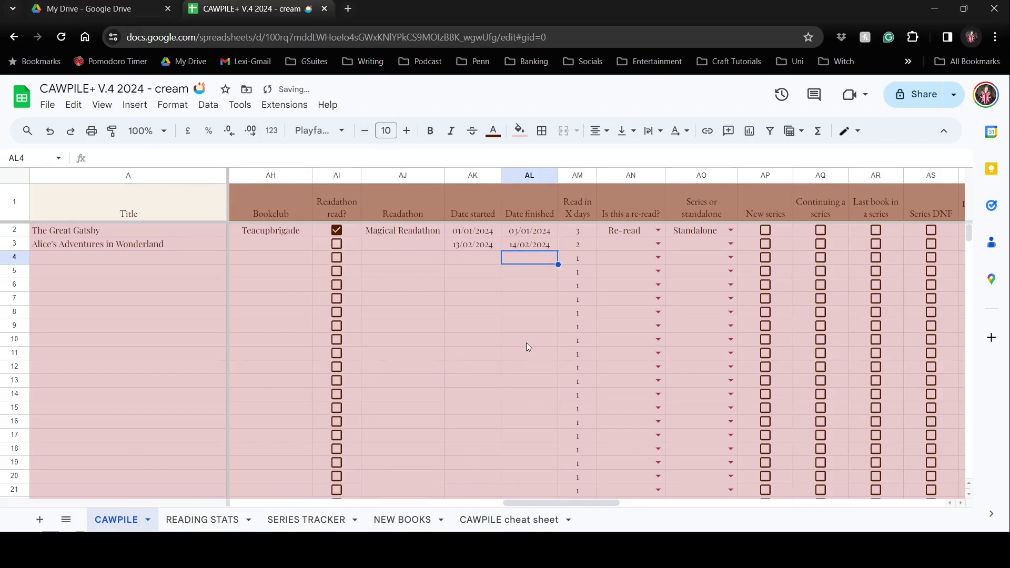
# Mark Alice as a Re-read and set it to Series rather than Standalone.
pyautogui.click(627, 247)
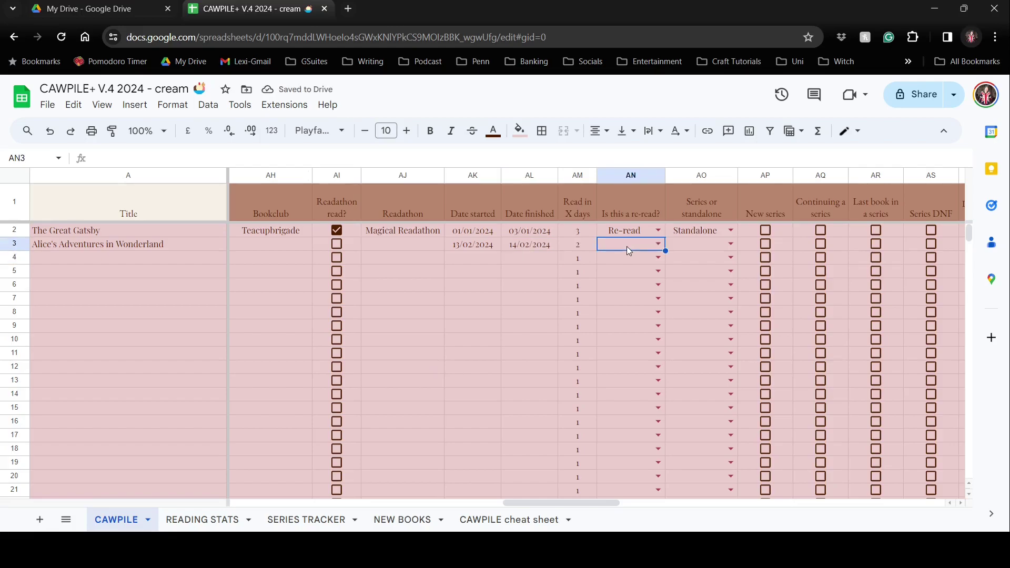
pyautogui.click(659, 245)
pyautogui.click(617, 279)
pyautogui.click(730, 244)
pyautogui.click(691, 260)
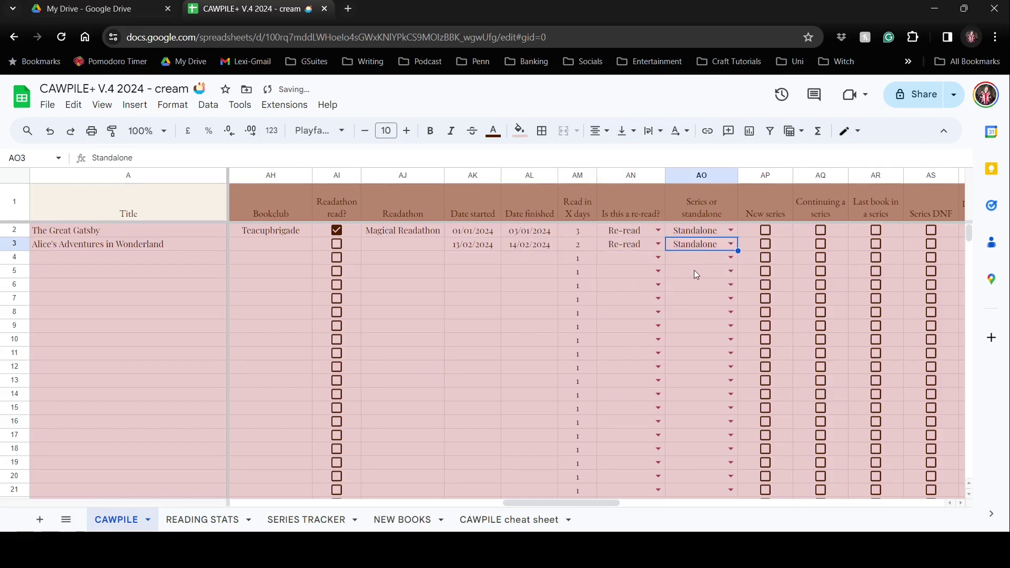
pyautogui.click(728, 247)
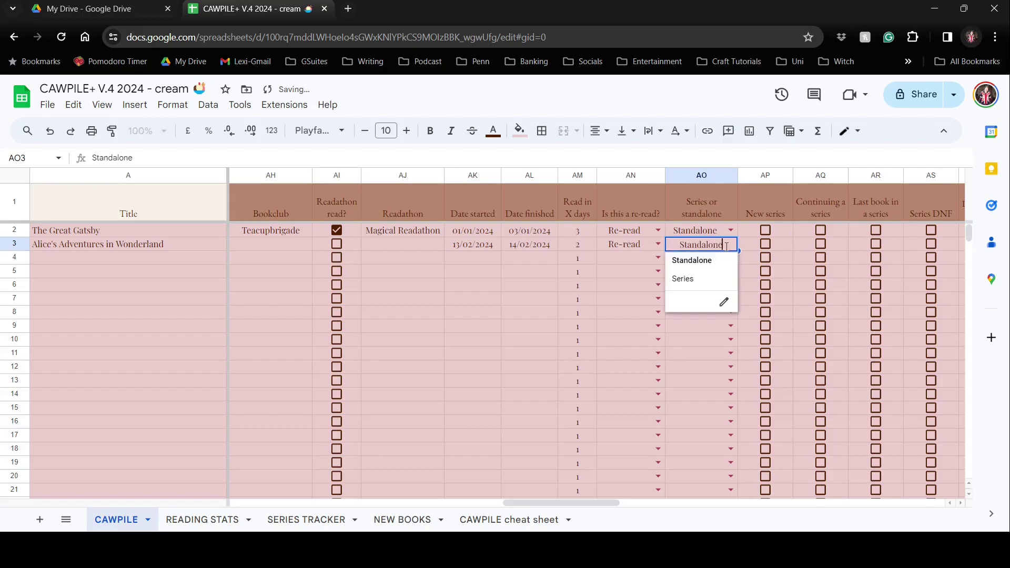
pyautogui.click(681, 276)
# Tick the New series and Series DNF boxes for Alice.
pyautogui.moveTo(523, 503); pyautogui.dragTo(584, 509)
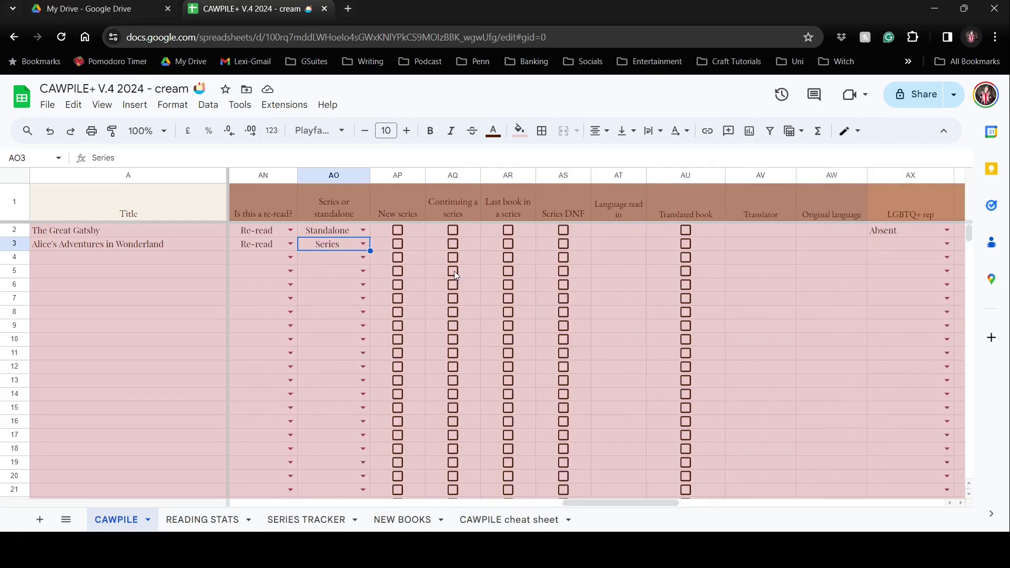
pyautogui.click(401, 245)
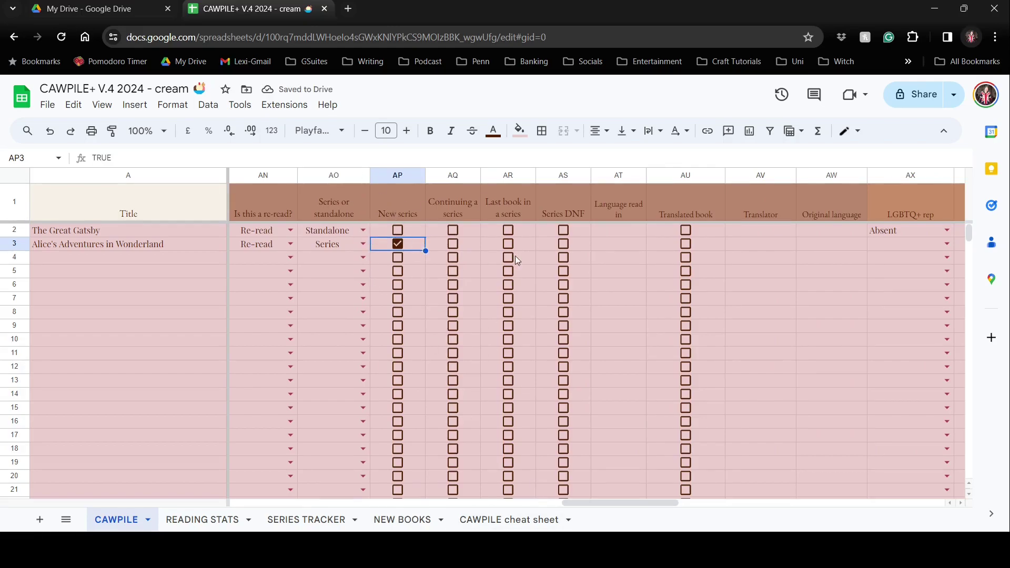
pyautogui.click(563, 245)
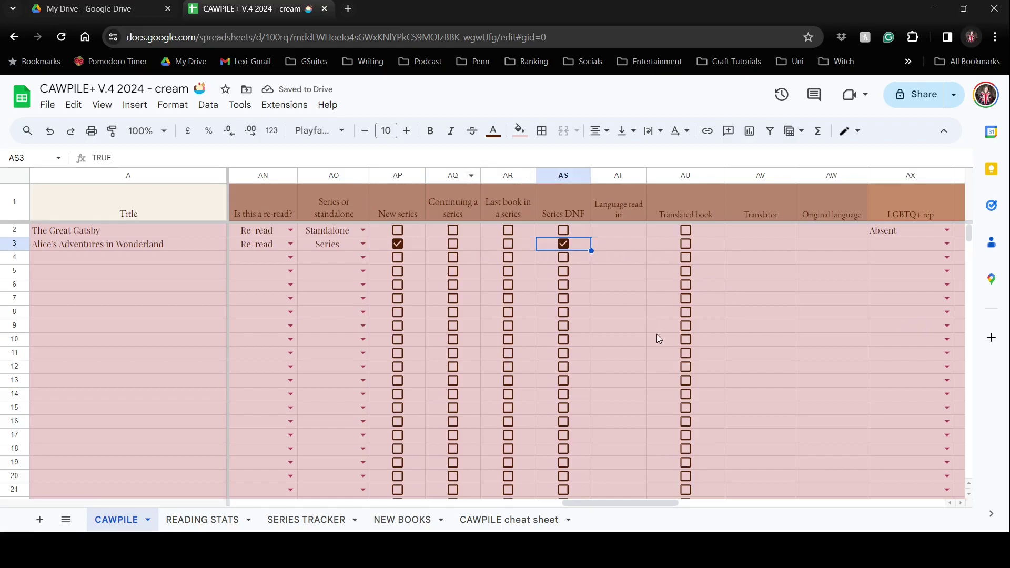
pyautogui.moveTo(586, 500); pyautogui.dragTo(639, 496)
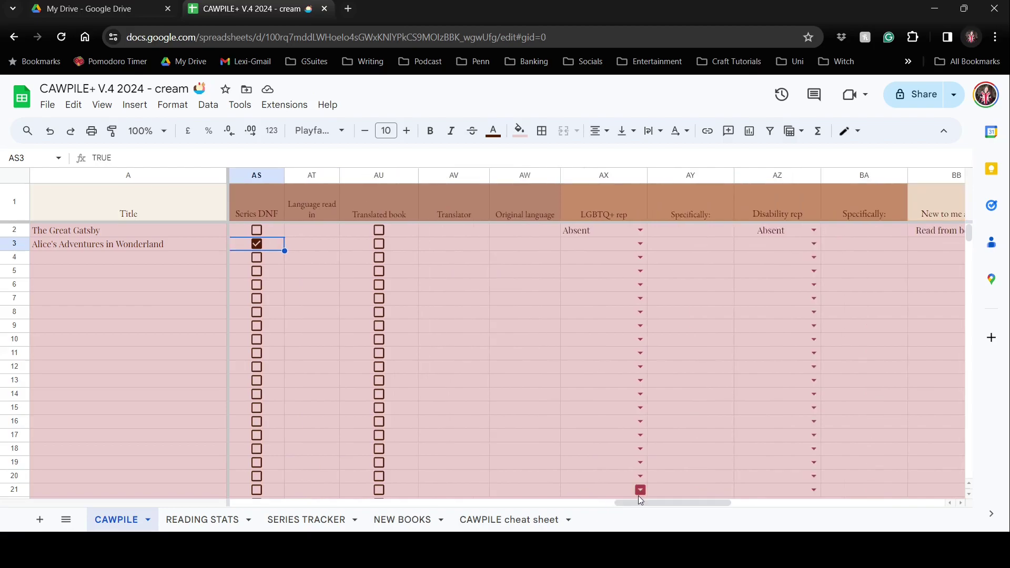
# Enter English as The Great Gatsby's language and French as Alice's language read.
pyautogui.click(321, 235)
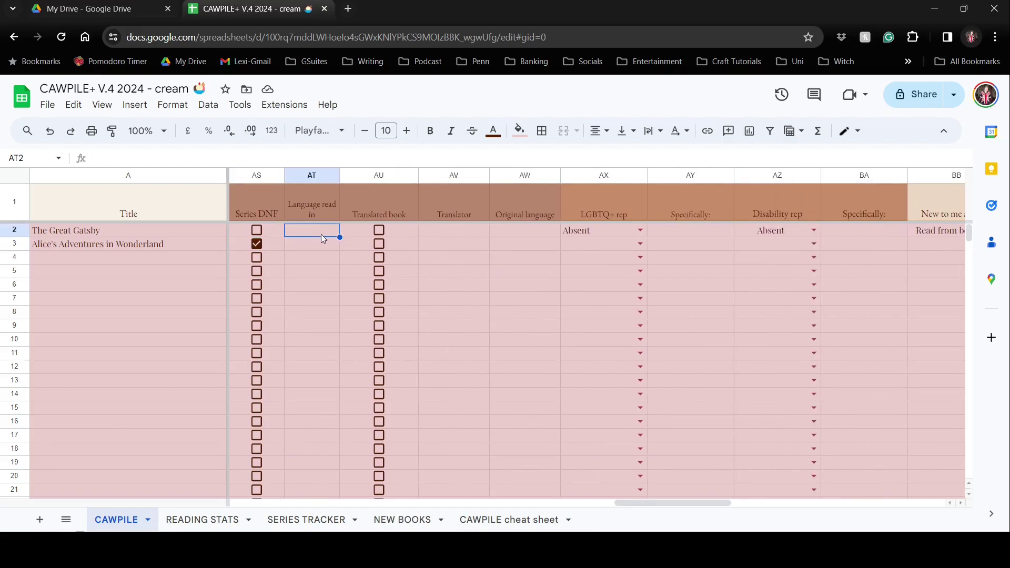
pyautogui.write('Eglis')
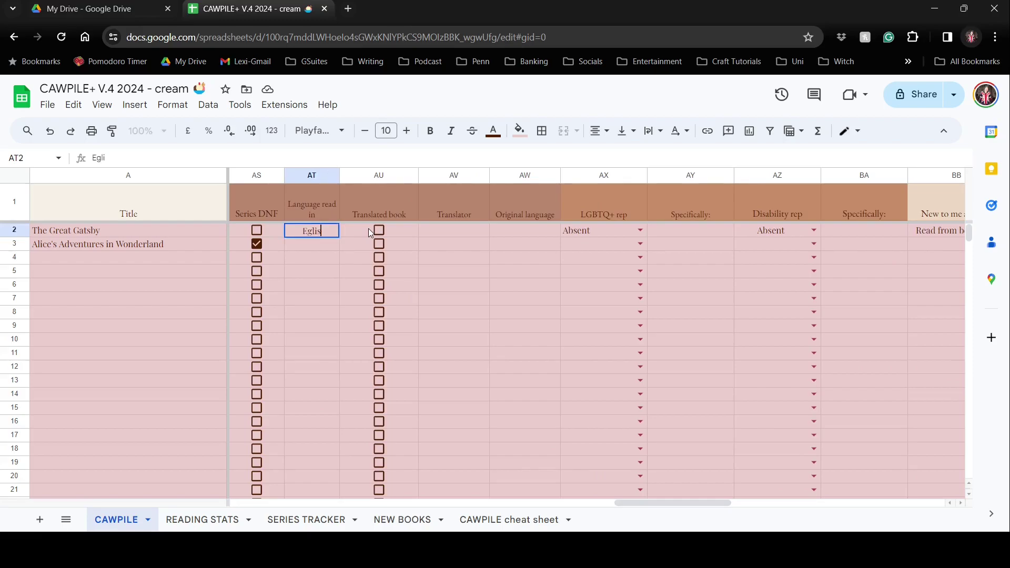
pyautogui.press('BackSpace')
pyautogui.press('BackSpace')
pyautogui.write('nglish')
pyautogui.press('Return')
pyautogui.write('Fr')
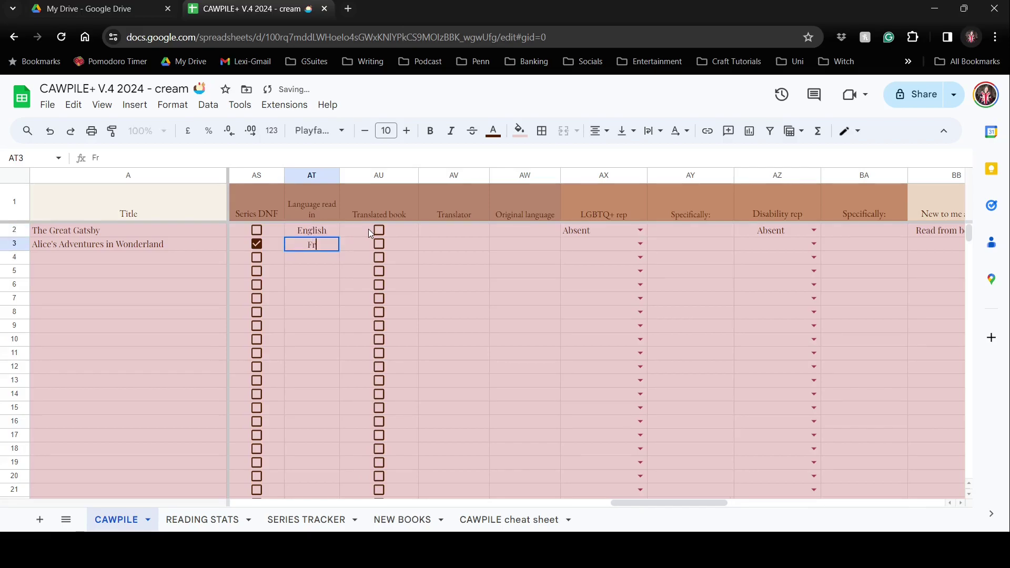
pyautogui.write('ench')
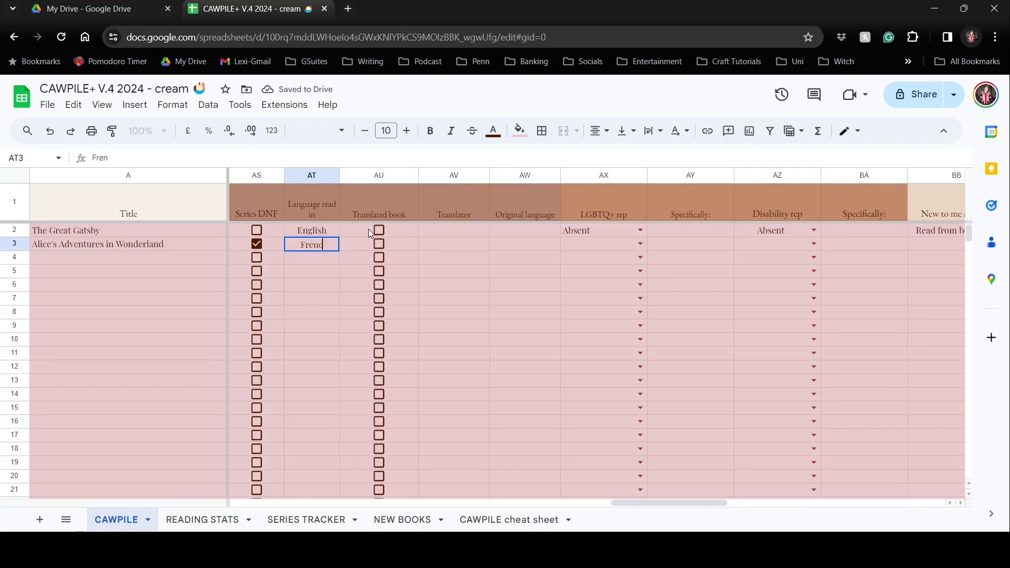
pyautogui.press('Tab')
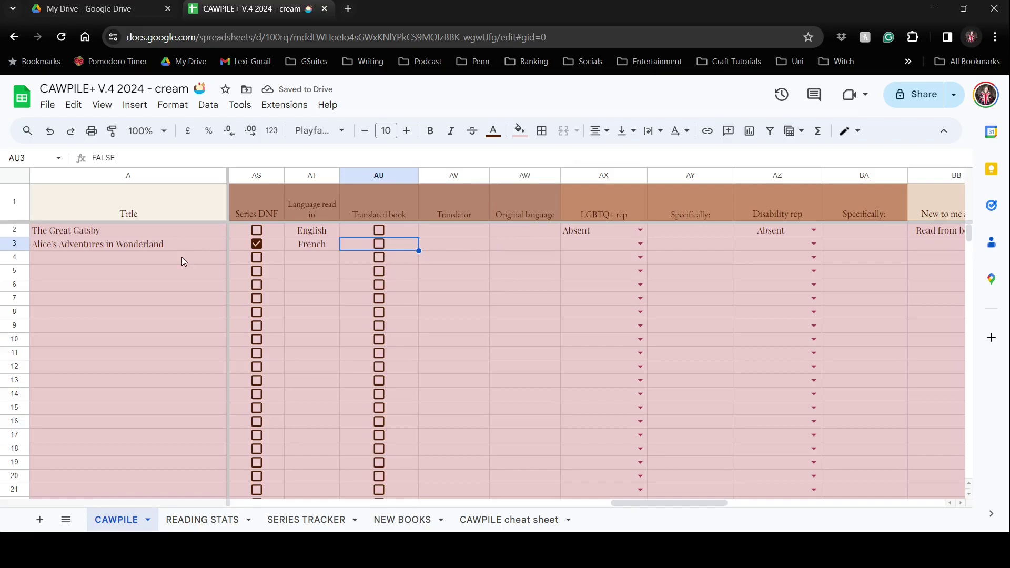
# Tick Alice as a Translated book, original language English, LGBTQ+ rep Absent.
pyautogui.click(194, 243)
pyautogui.click(379, 244)
pyautogui.click(459, 245)
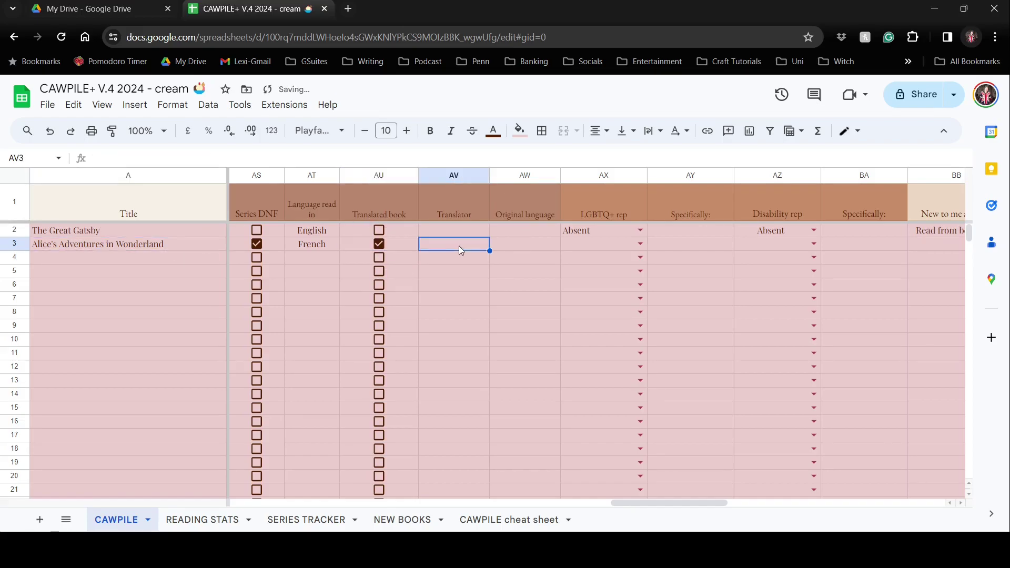
pyautogui.click(515, 246)
pyautogui.write('E')
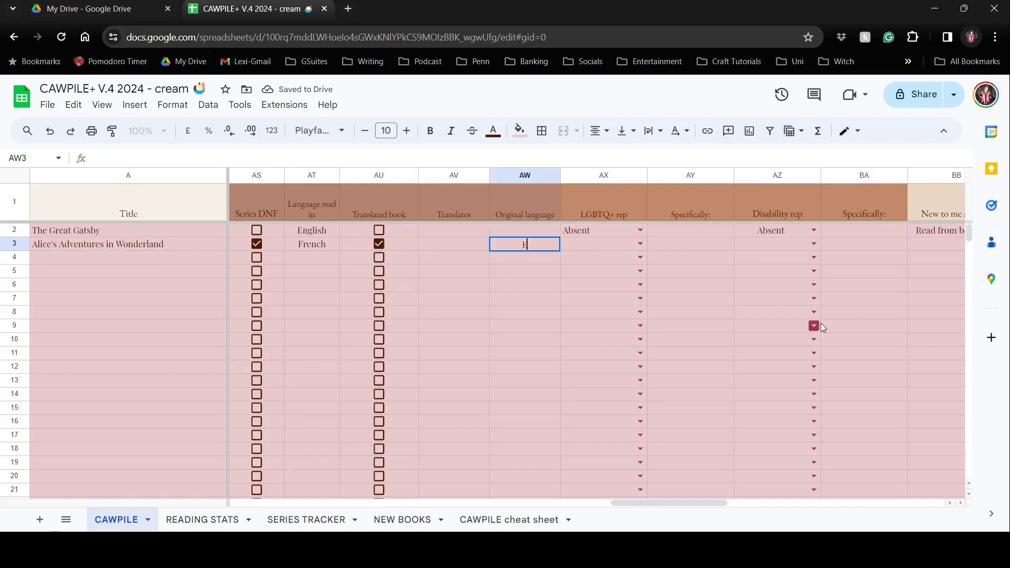
pyautogui.write('nglish')
pyautogui.press('Tab')
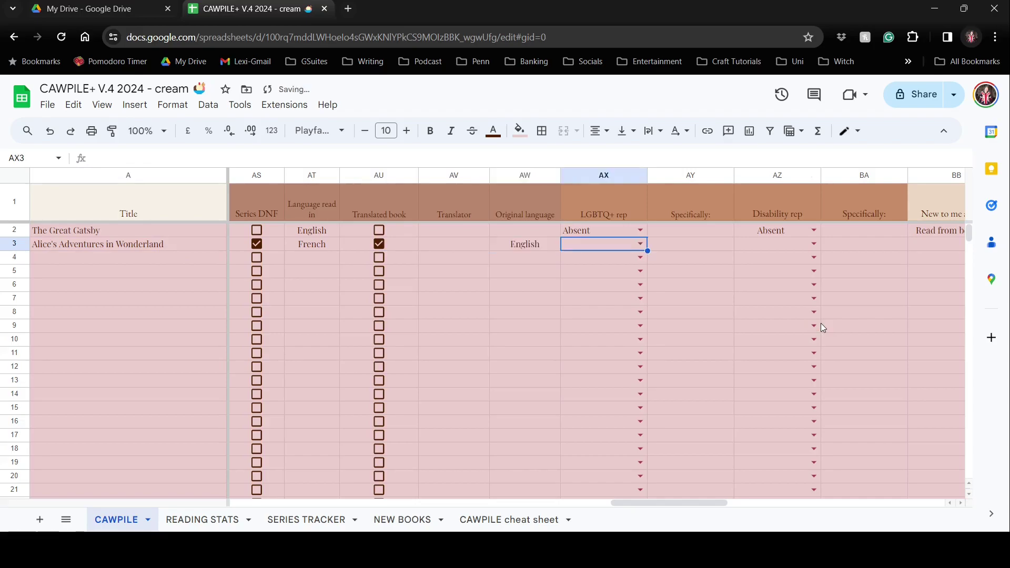
pyautogui.click(640, 243)
pyautogui.click(594, 293)
# Set Alice's Disability rep to Present.
pyautogui.moveTo(630, 503); pyautogui.dragTo(677, 504)
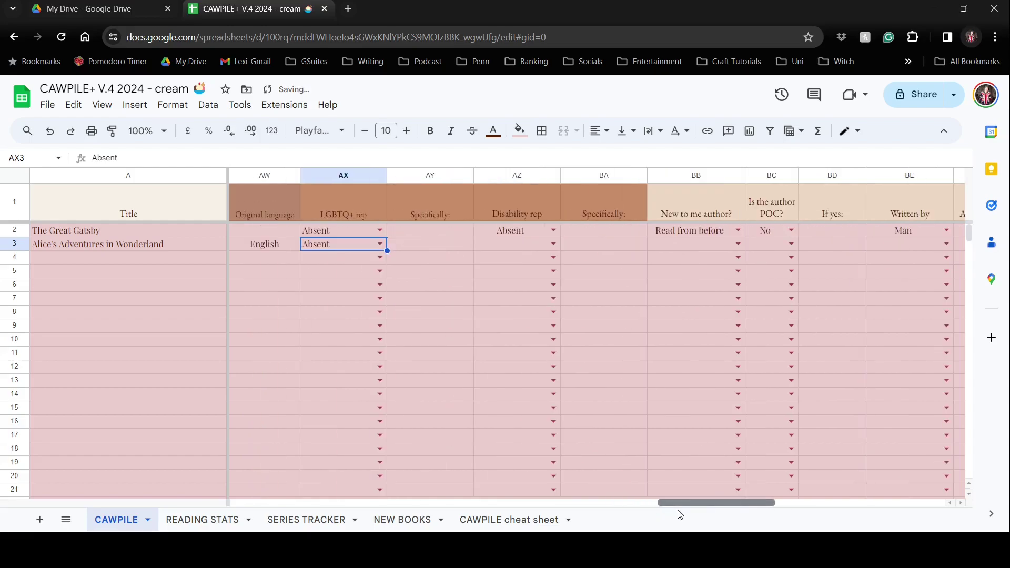
pyautogui.click(554, 244)
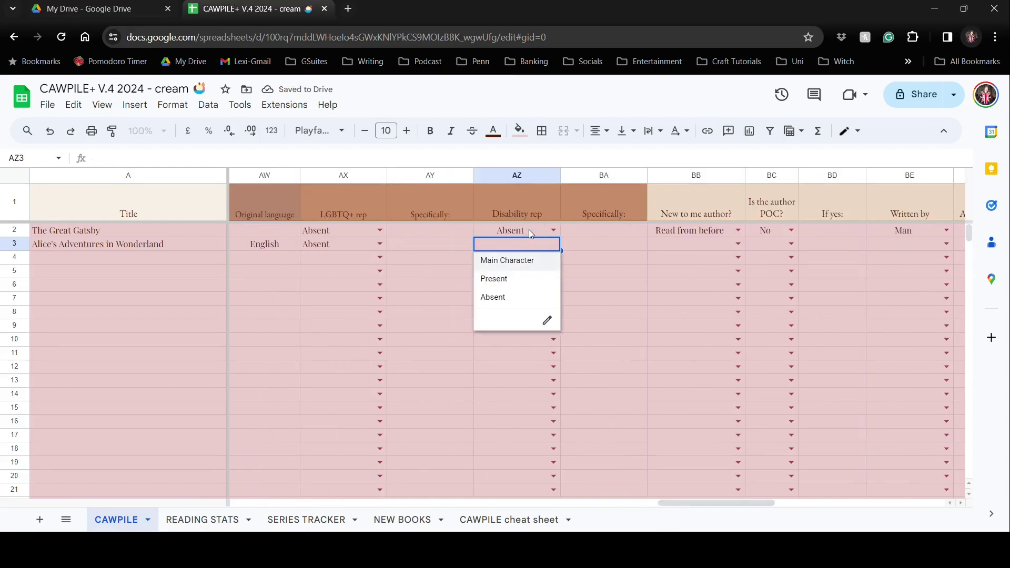
pyautogui.click(517, 279)
pyautogui.press('Left')
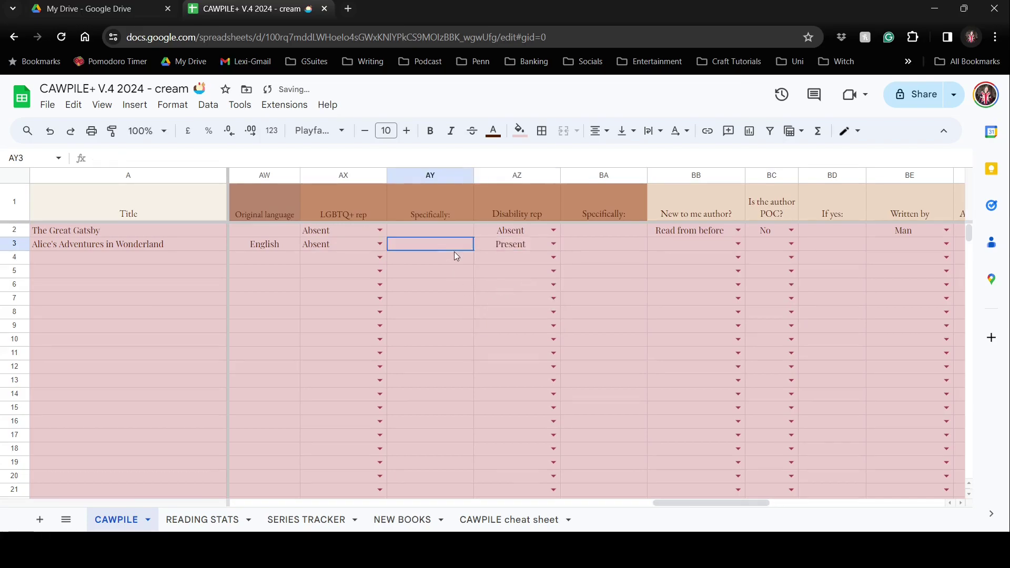
pyautogui.click(532, 247)
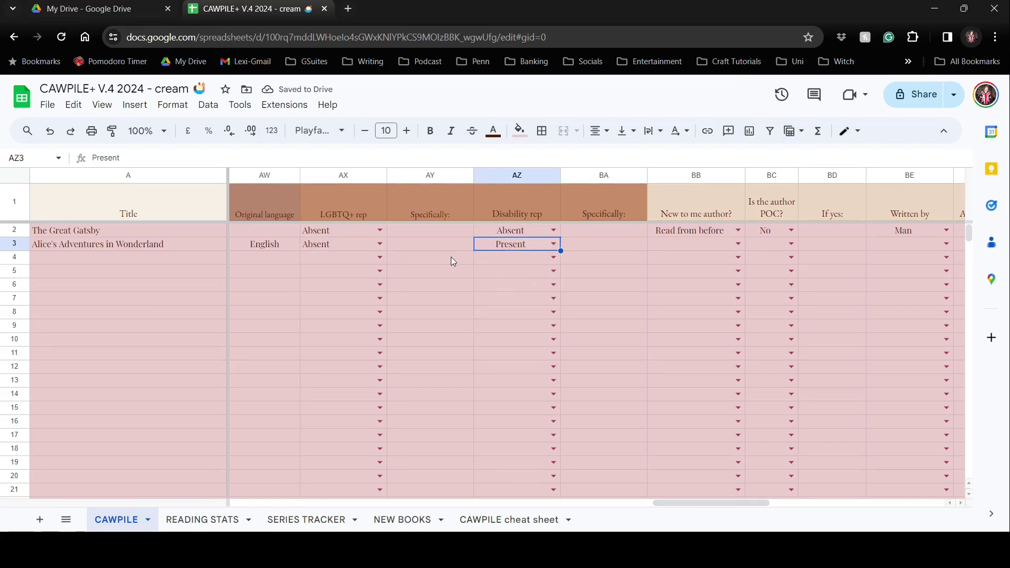
pyautogui.click(462, 243)
pyautogui.click(539, 247)
pyautogui.click(583, 246)
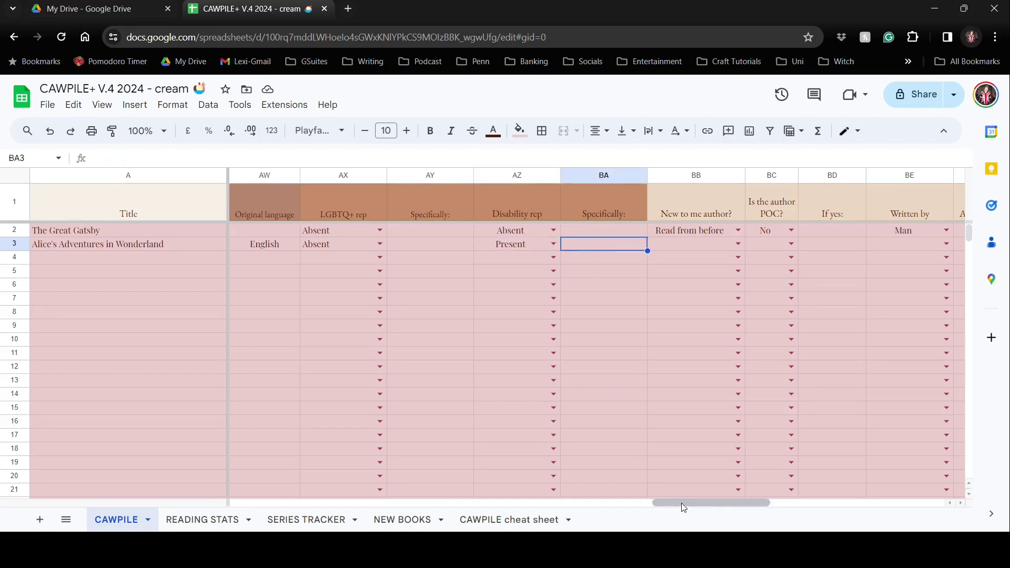
# Mark Alice's author as Read from before, POC No, written by a Man.
pyautogui.moveTo(685, 506); pyautogui.dragTo(733, 509)
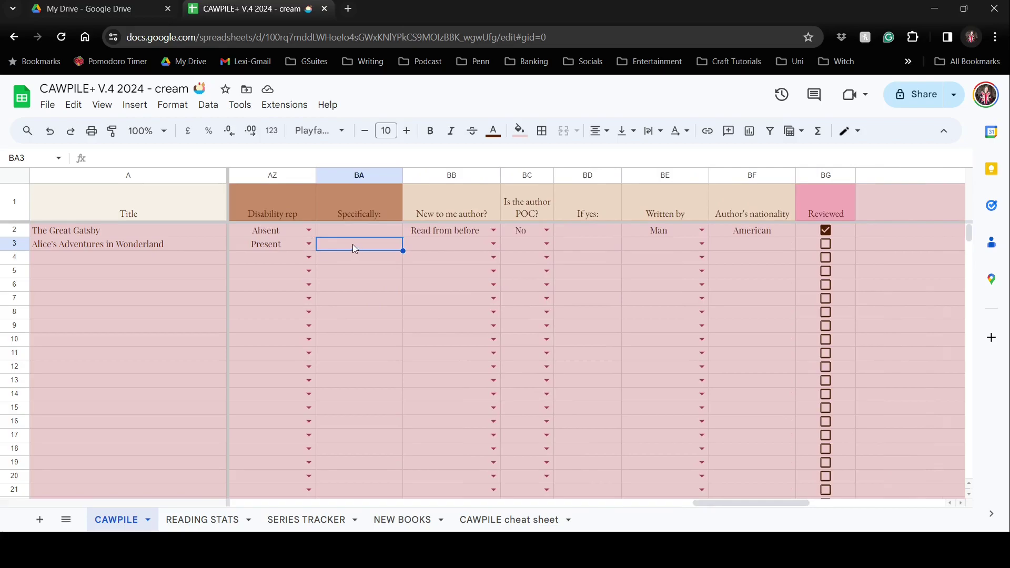
pyautogui.click(494, 245)
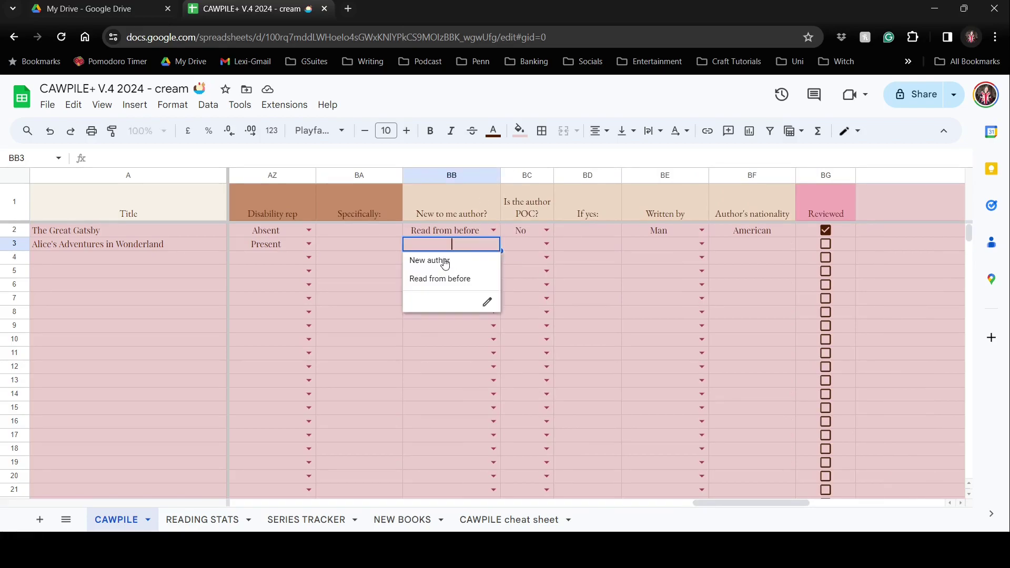
pyautogui.click(469, 280)
pyautogui.click(548, 240)
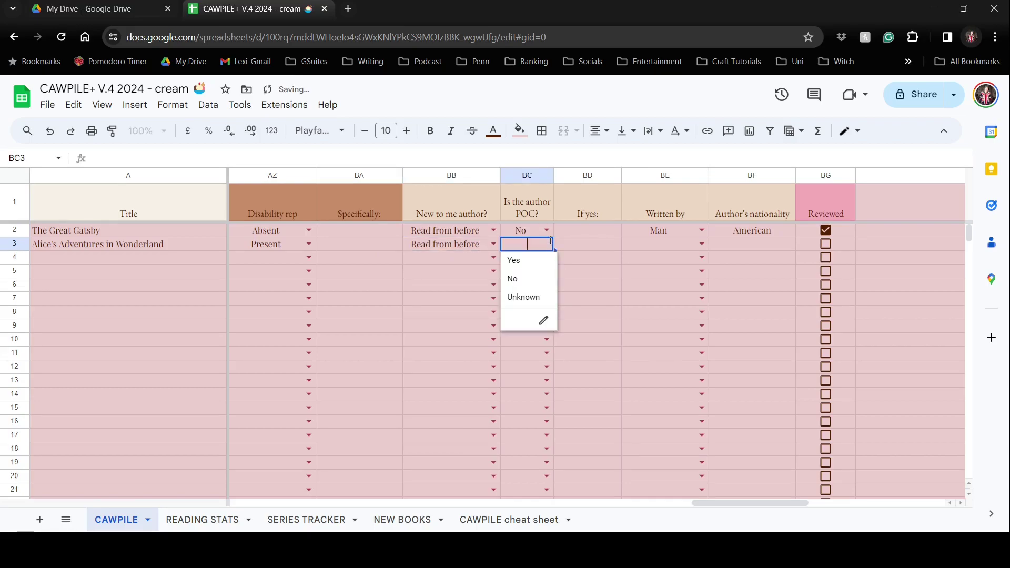
pyautogui.click(532, 279)
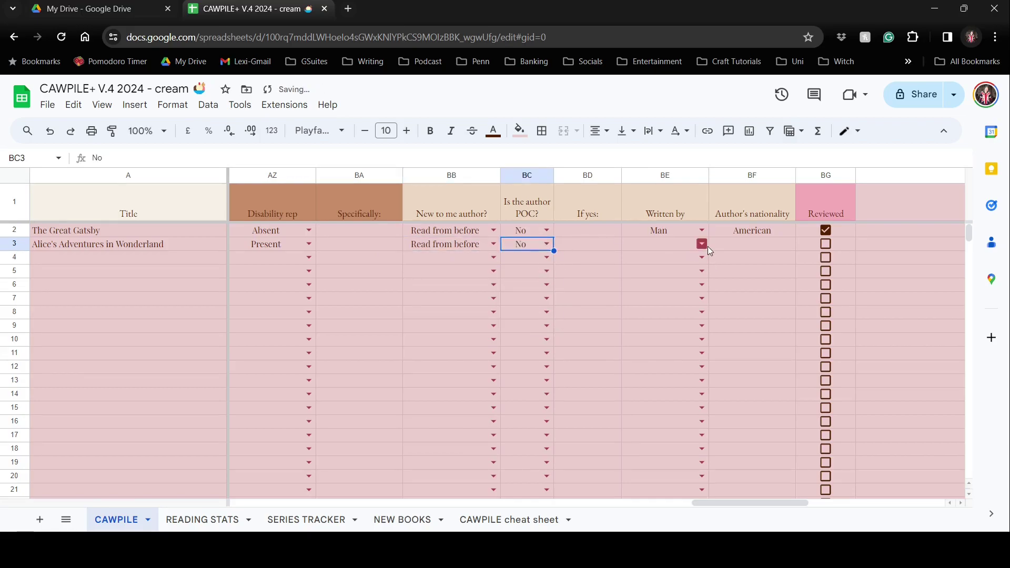
pyautogui.click(708, 247)
pyautogui.click(664, 296)
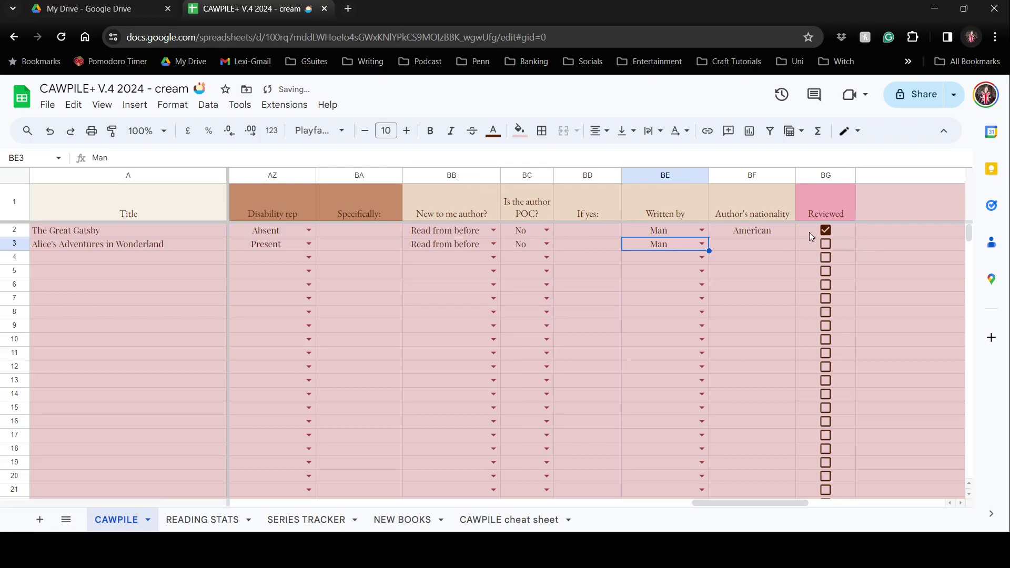
# Enter English as the author's nationality and switch to the SERIES TRACKER sheet.
pyautogui.click(776, 246)
pyautogui.write('Br')
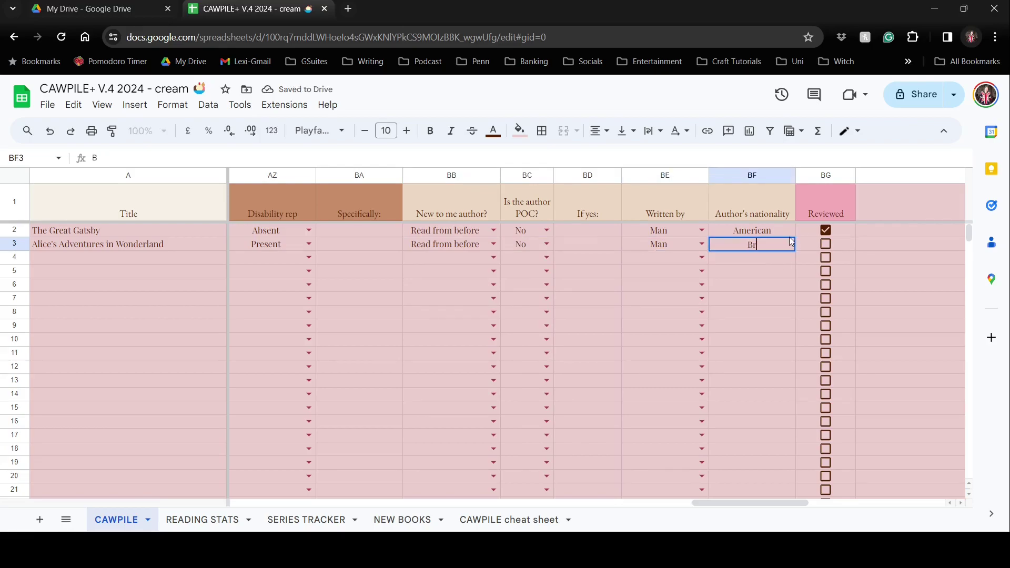
pyautogui.write('itish')
pyautogui.press('BackSpace')
pyautogui.press('BackSpace')
pyautogui.press('BackSpace')
pyautogui.press('BackSpace')
pyautogui.press('BackSpace')
pyautogui.press('BackSpace')
pyautogui.press('BackSpace')
pyautogui.write('English')
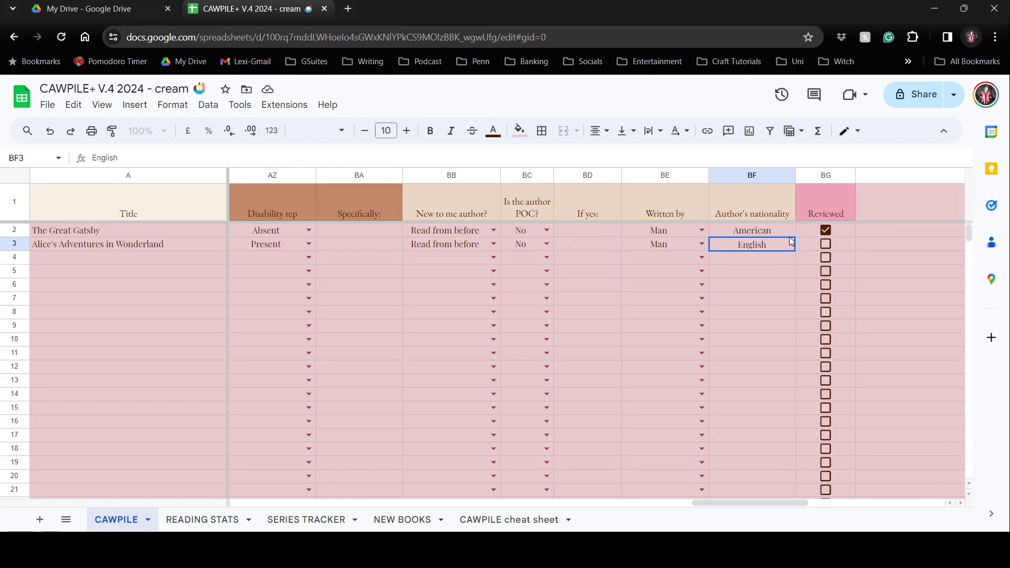
pyautogui.press('Return')
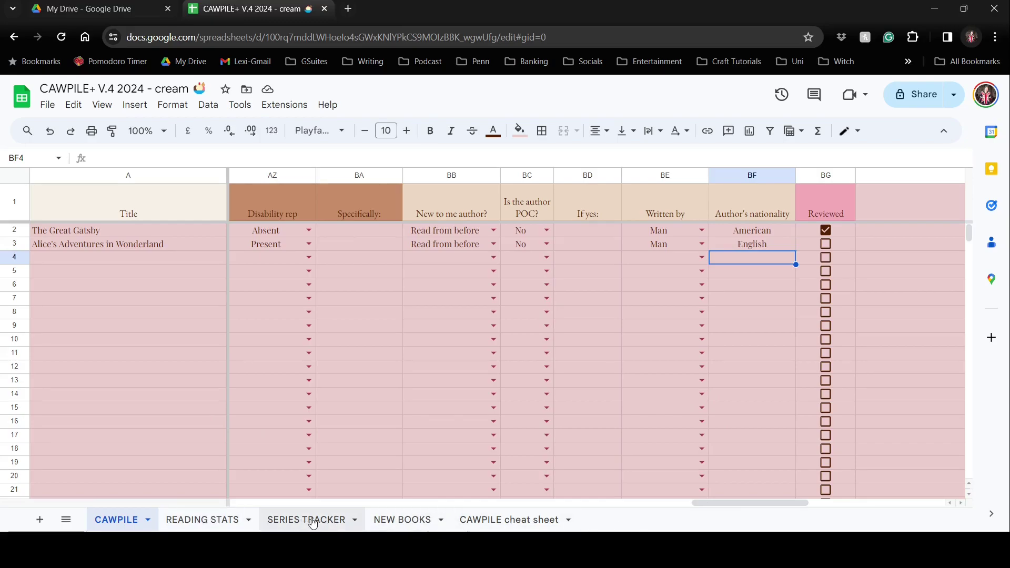
pyautogui.click(336, 521)
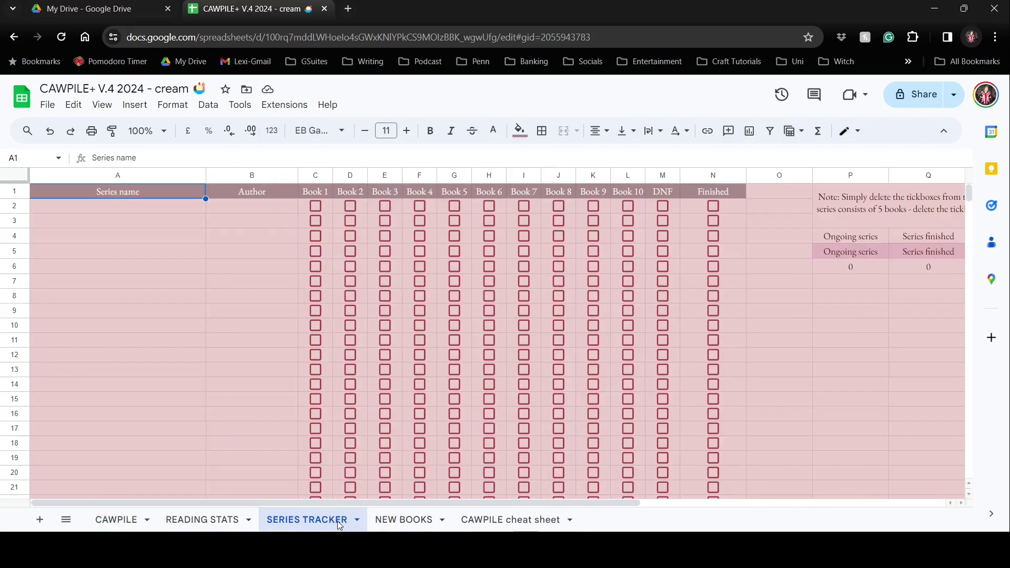
# Enter 'Six of Crows' as the series name in A2 and its author in B2.
pyautogui.click(144, 208)
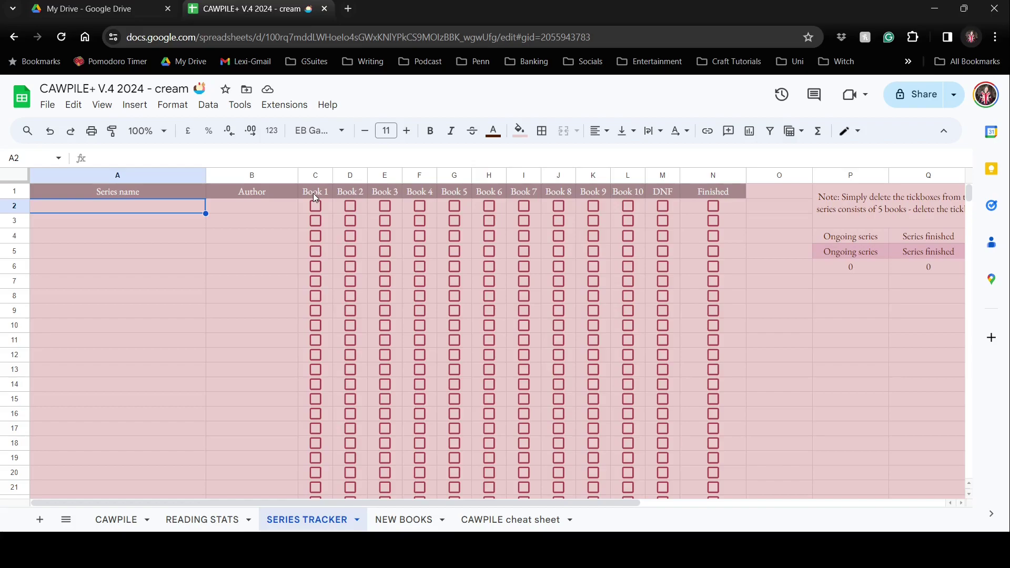
pyautogui.write('Six')
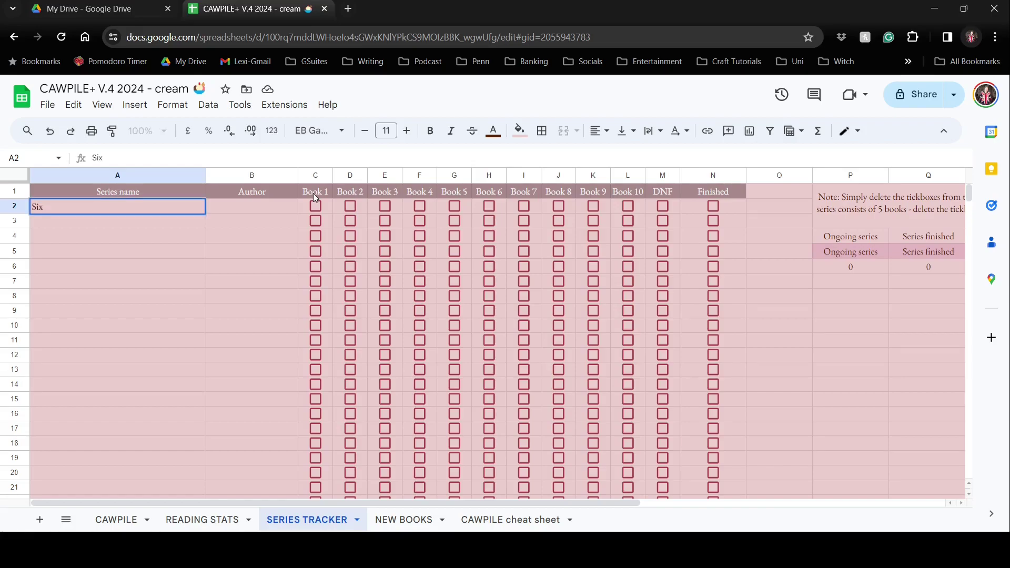
pyautogui.write(' of Crows')
pyautogui.click(248, 208)
pyautogui.write('Leigh')
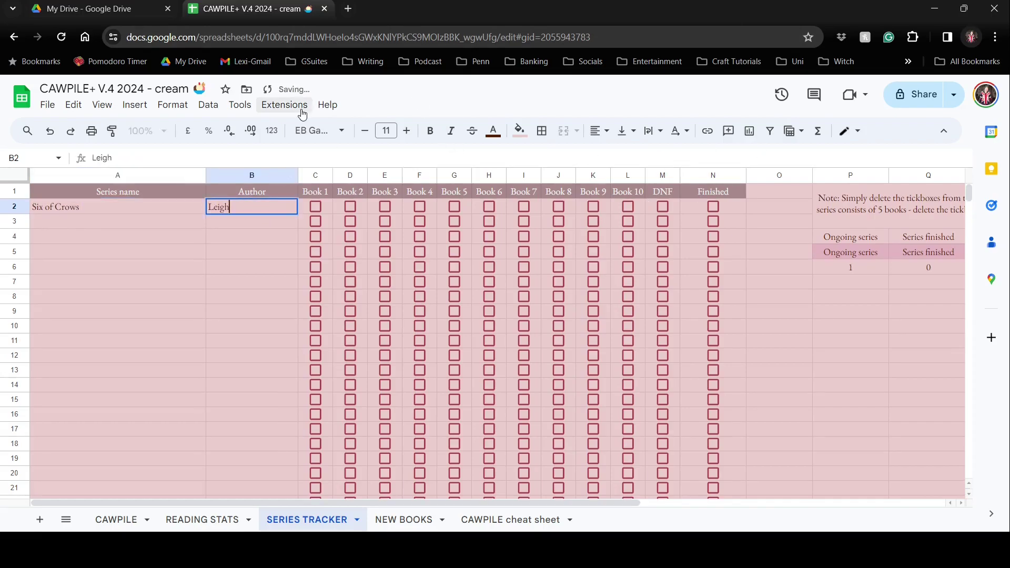
pyautogui.write(' Bardugo')
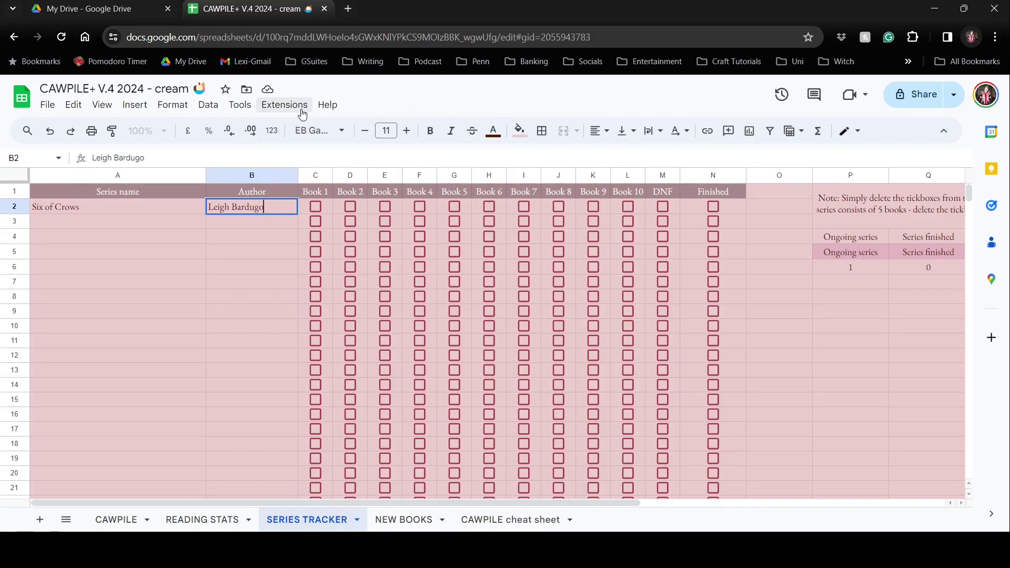
# Tick Book 1, Book 2 and Finished for Six of Crows in row 2.
pyautogui.click(318, 208)
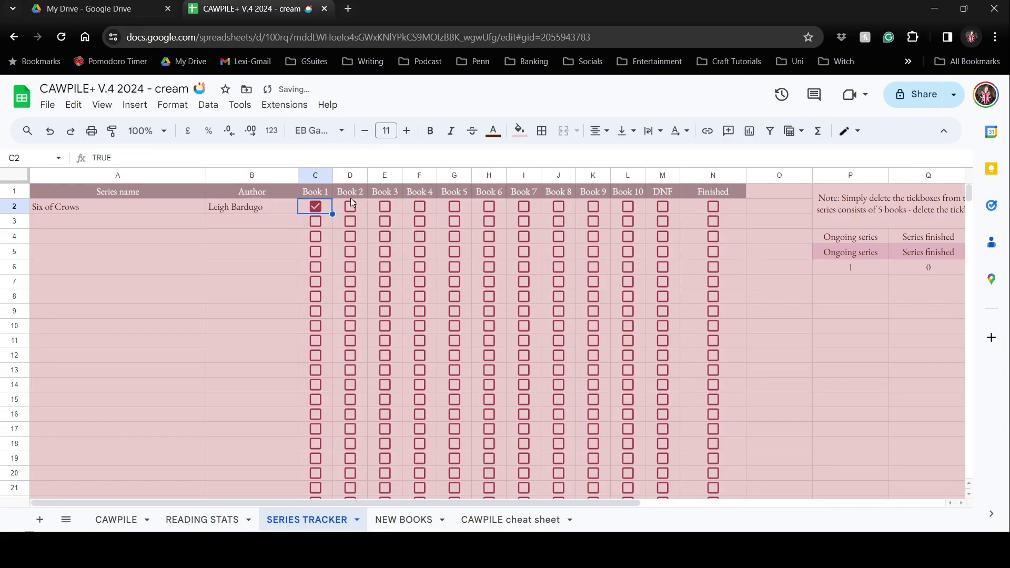
pyautogui.click(351, 206)
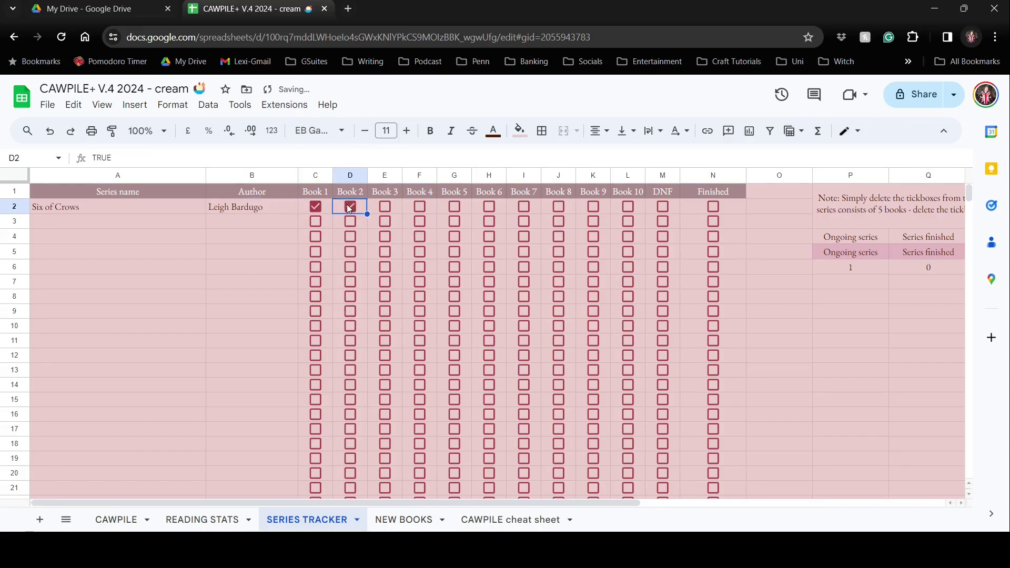
pyautogui.click(716, 208)
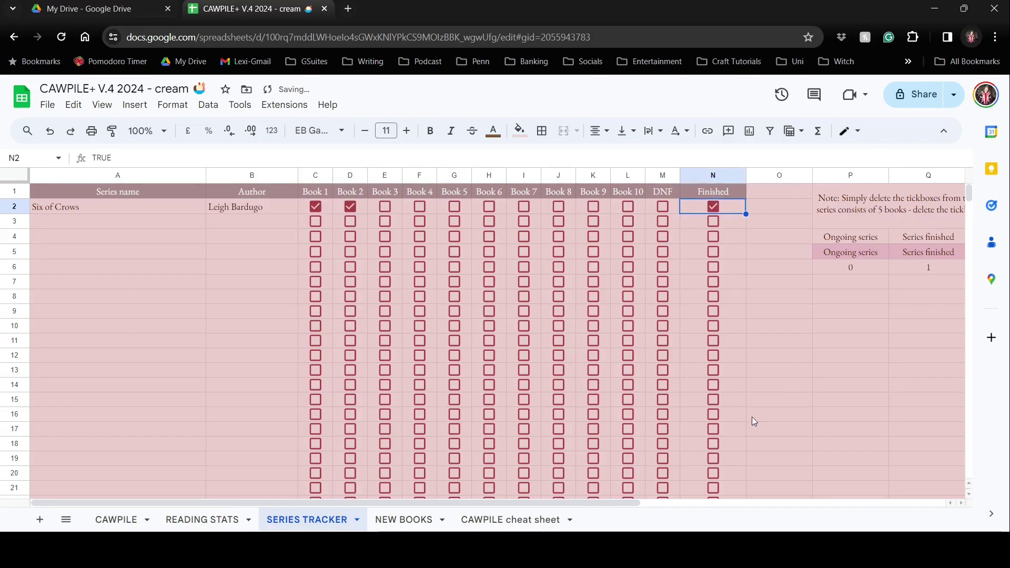
pyautogui.click(801, 431)
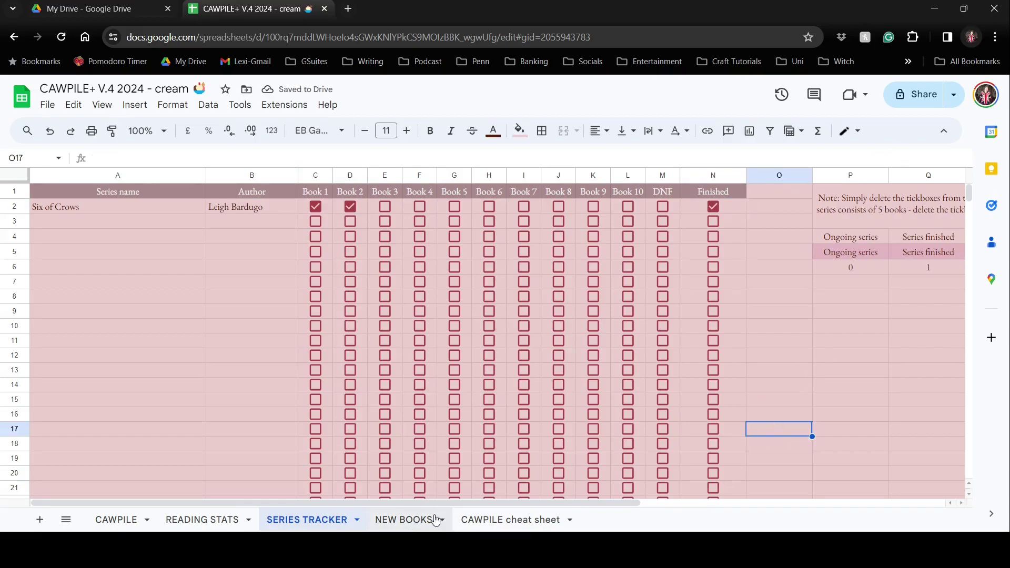
pyautogui.moveTo(415, 502); pyautogui.dragTo(557, 483)
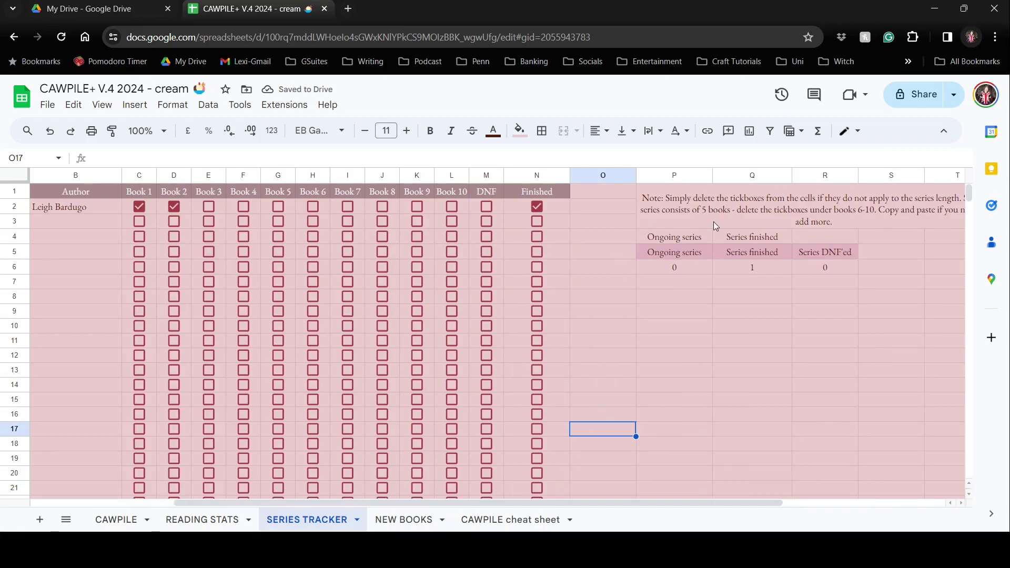
# Review the Ongoing, Series finished and Series DNF'ed counters in P6:R6, then go to NEW BOOKS.
pyautogui.click(703, 265)
pyautogui.click(765, 266)
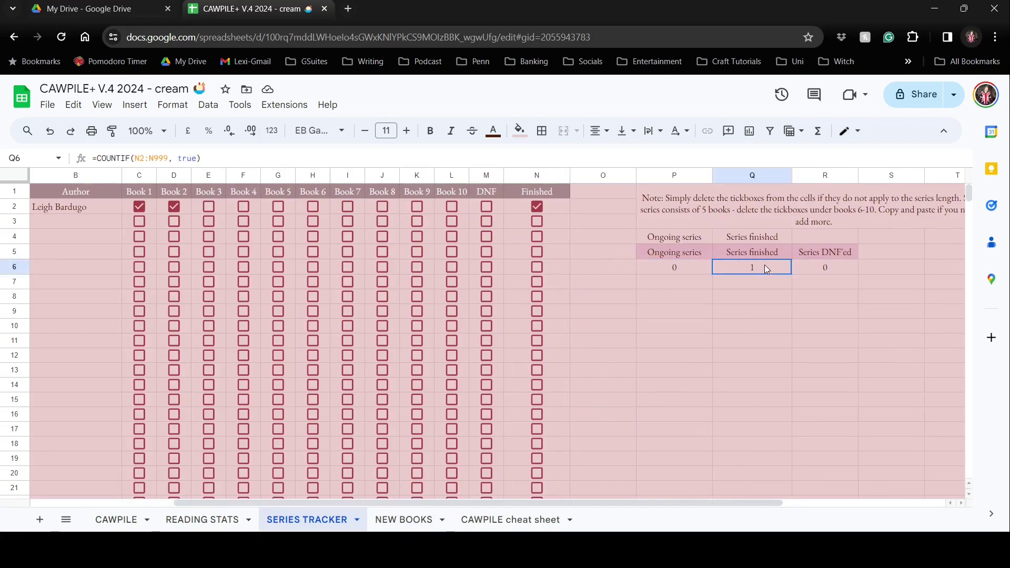
pyautogui.click(844, 270)
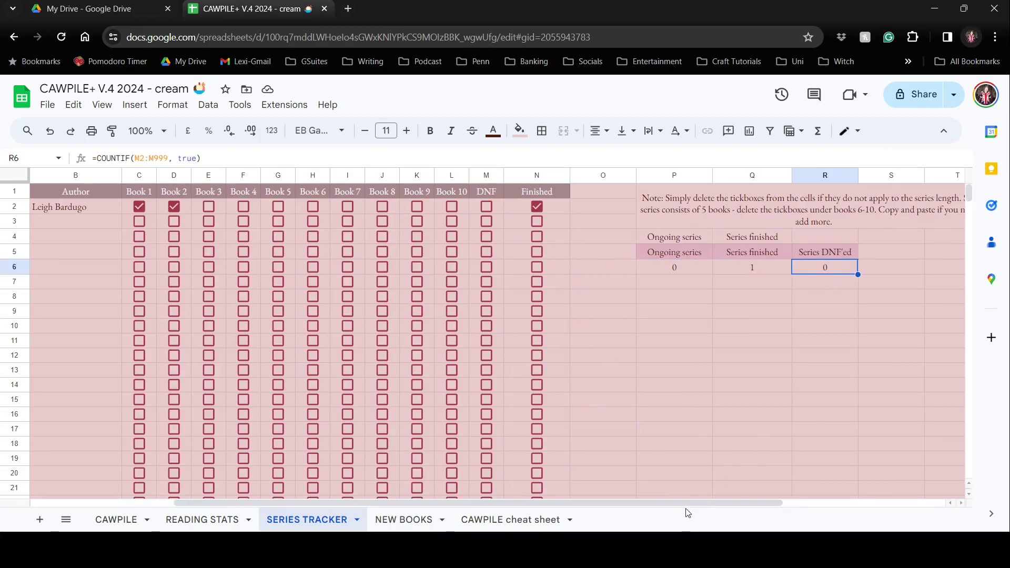
pyautogui.moveTo(686, 503); pyautogui.dragTo(543, 503)
pyautogui.click(415, 520)
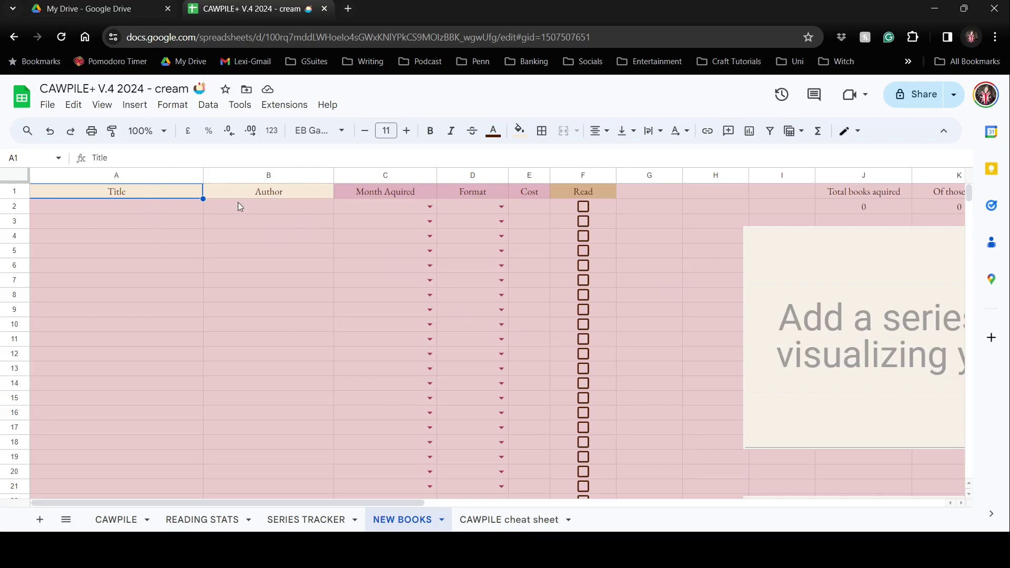
pyautogui.click(150, 207)
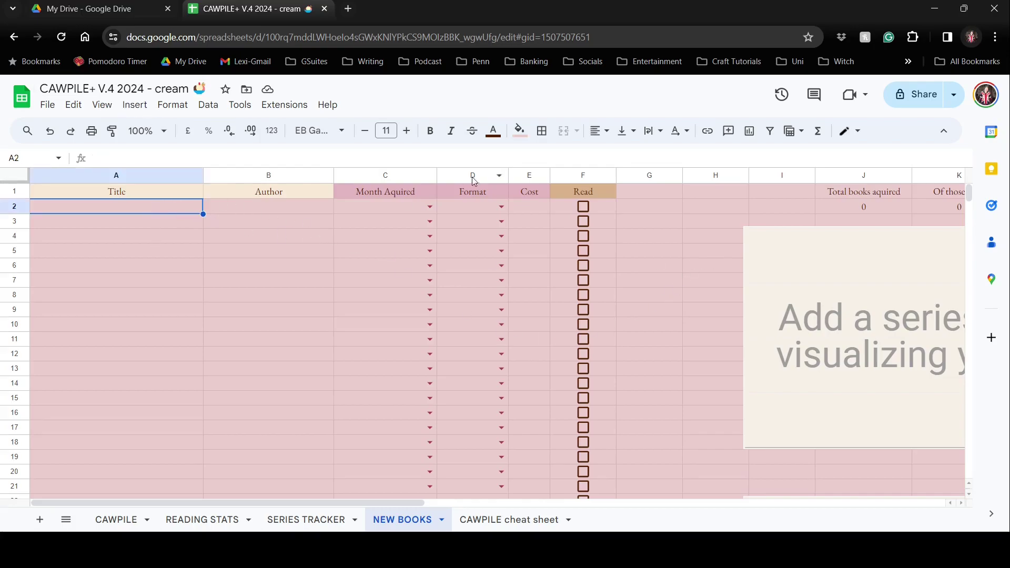
pyautogui.click(430, 207)
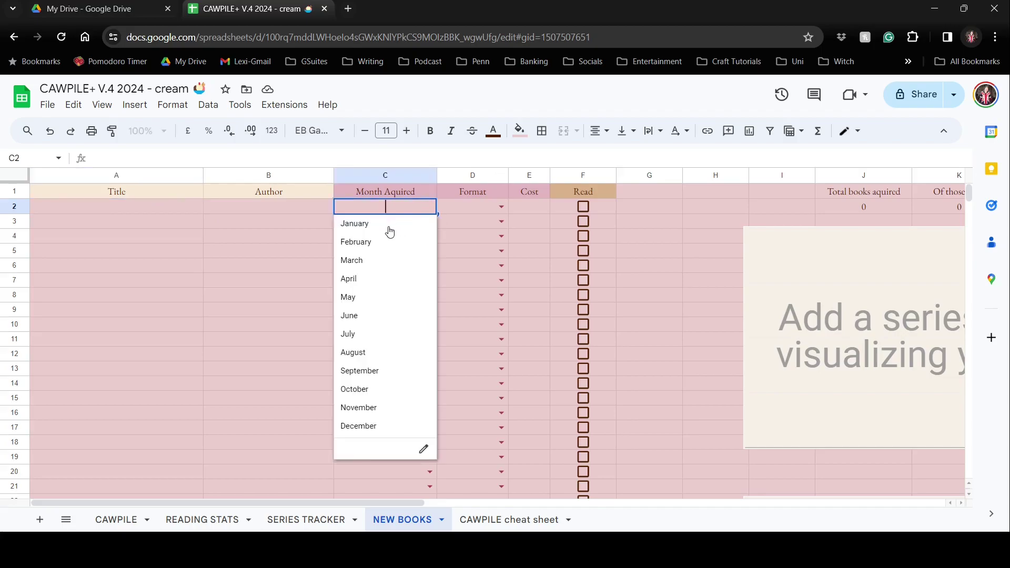
pyautogui.click(238, 359)
pyautogui.click(531, 206)
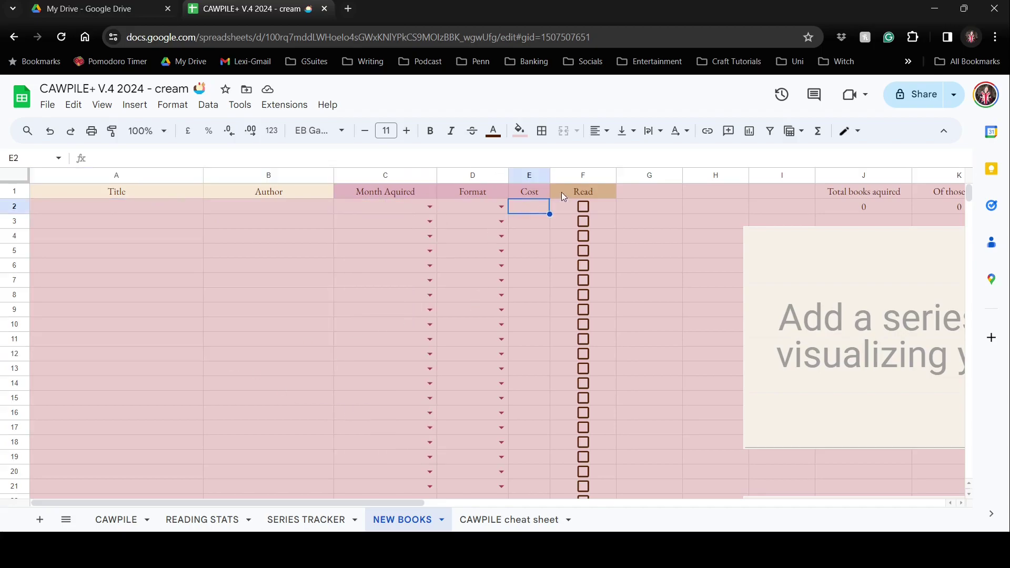
pyautogui.click(487, 211)
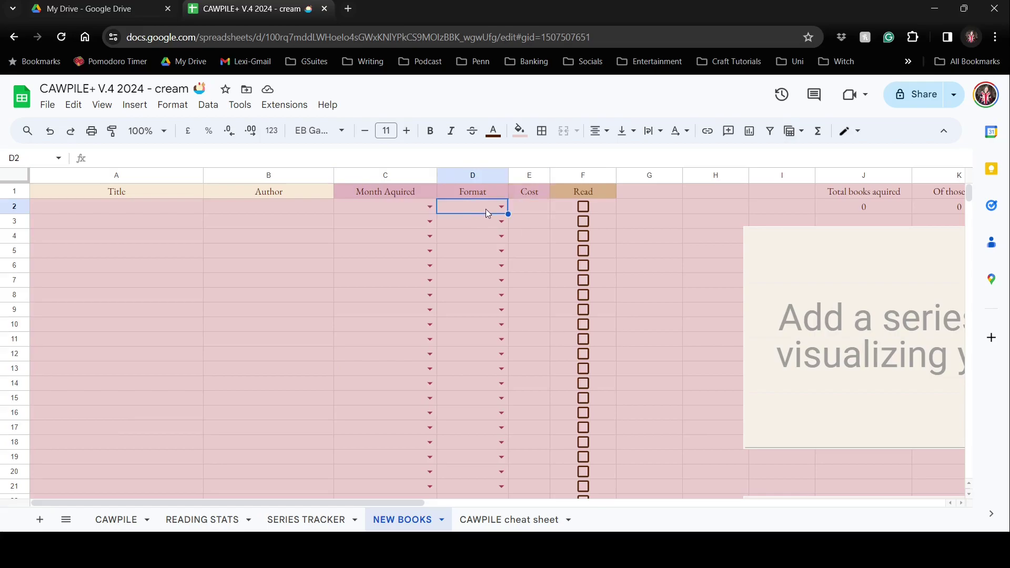
pyautogui.click(150, 195)
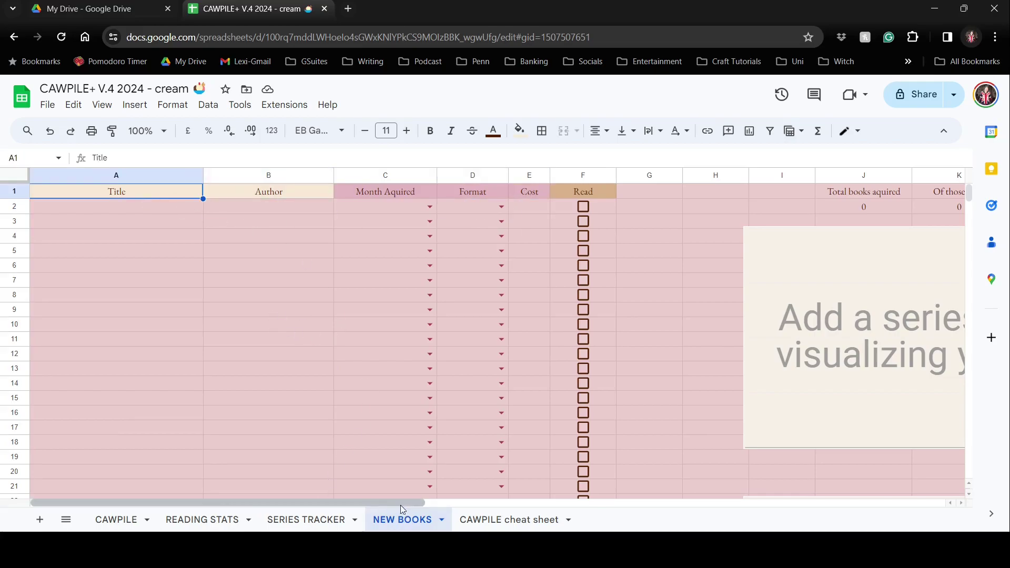
pyautogui.moveTo(362, 504); pyautogui.dragTo(464, 485)
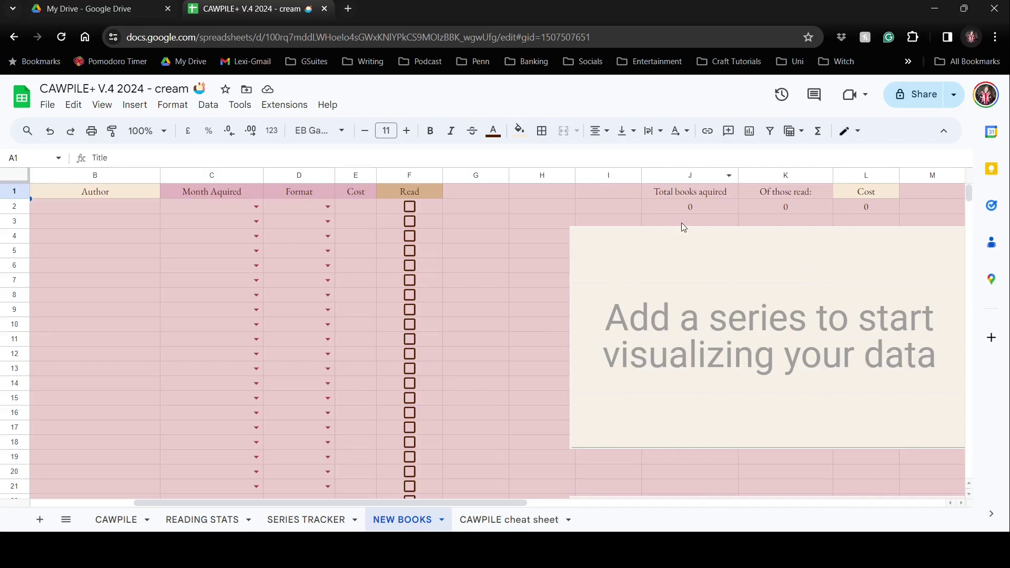
pyautogui.click(669, 210)
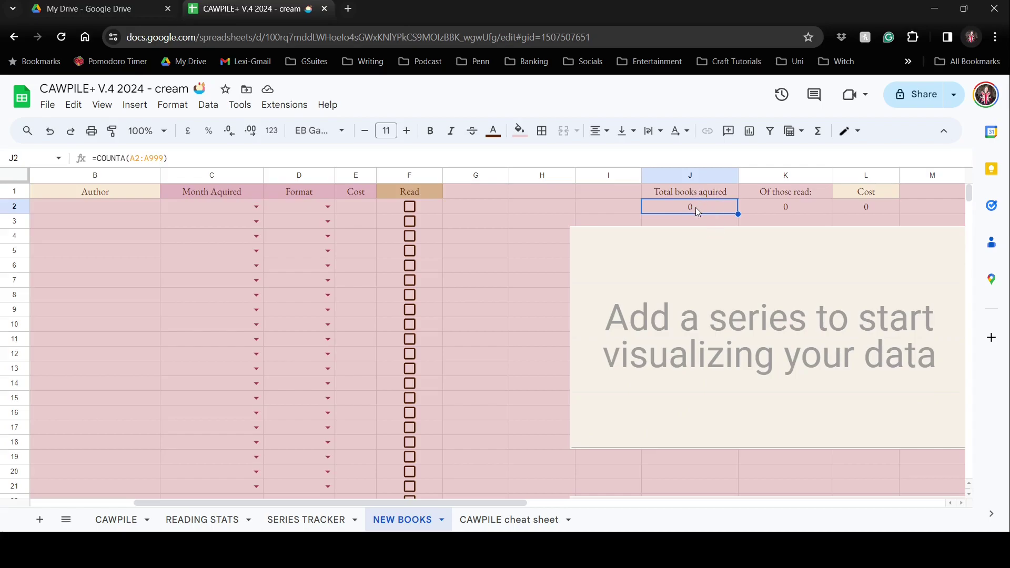
pyautogui.click(770, 207)
pyautogui.click(841, 208)
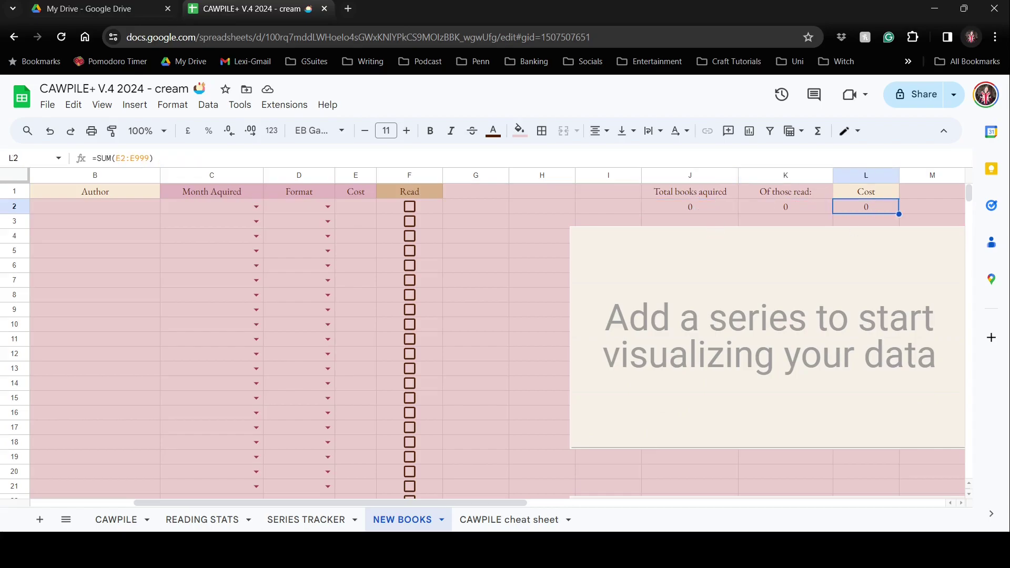
pyautogui.moveTo(459, 502); pyautogui.dragTo(365, 485)
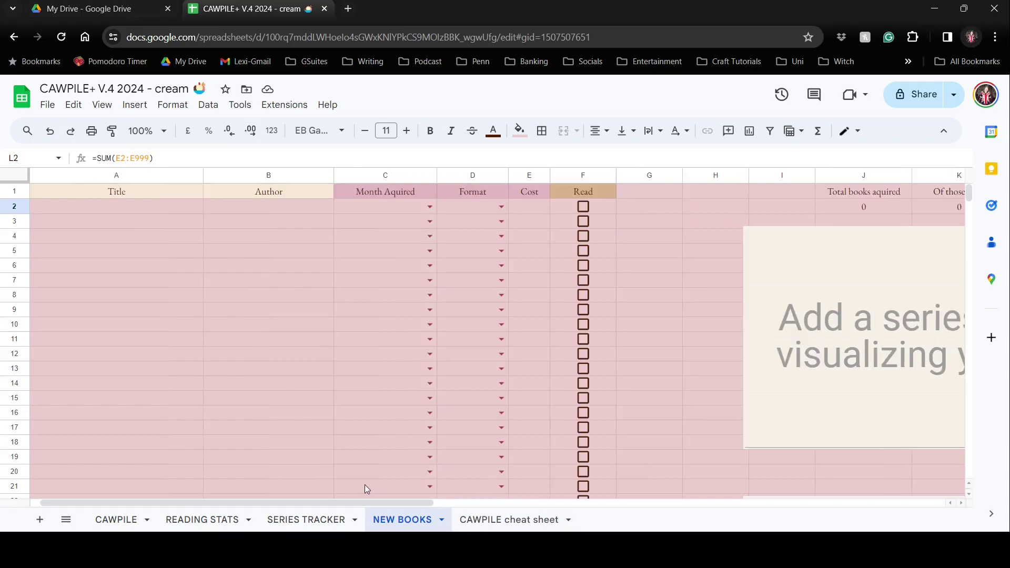
pyautogui.click(121, 205)
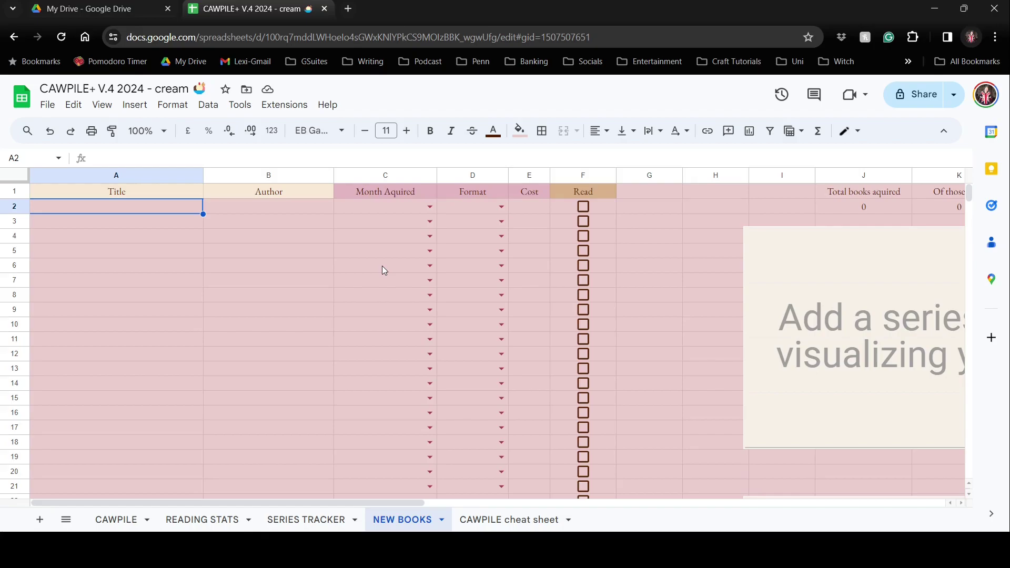
# Enter 'Dracula' as the title in A2 and its author in B2.
pyautogui.write('D')
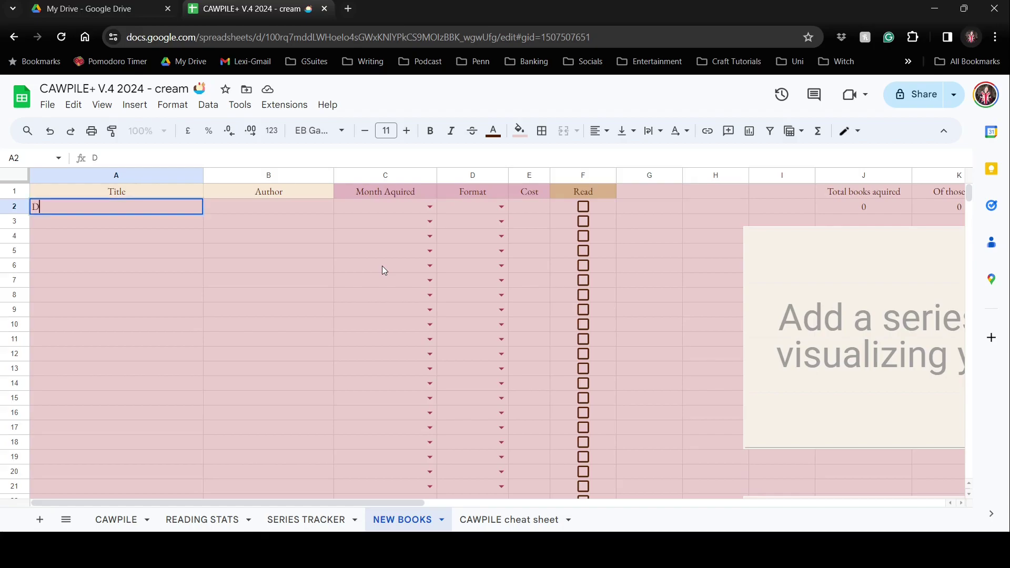
pyautogui.write('racula')
pyautogui.press('Tab')
pyautogui.write('Bram')
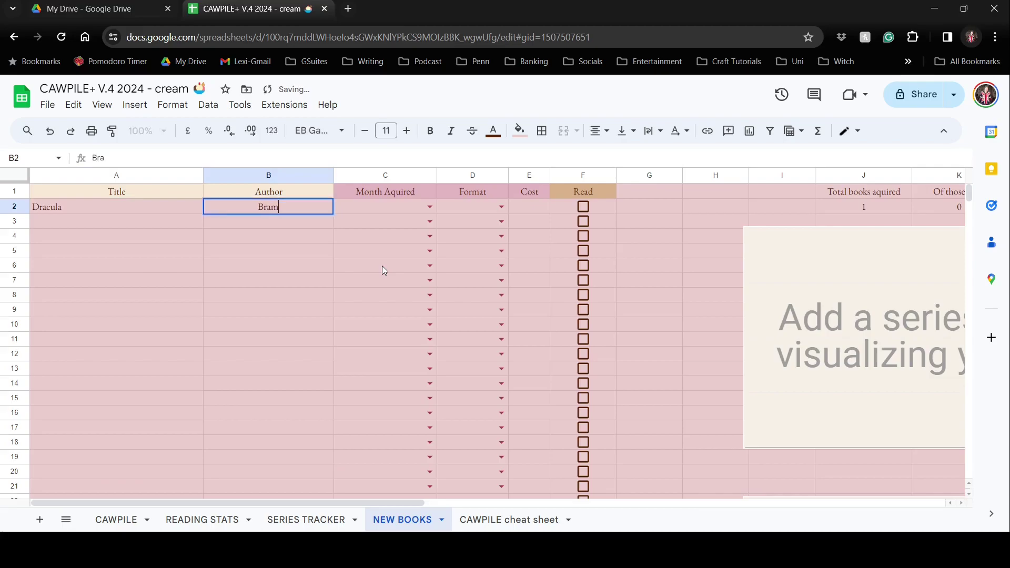
pyautogui.write(' Stoker')
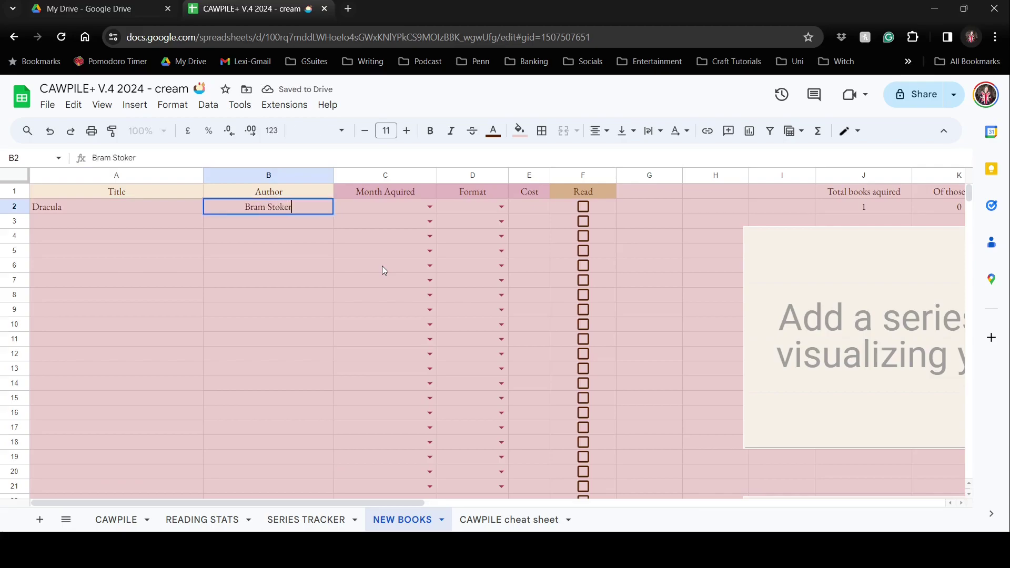
pyautogui.press('Tab')
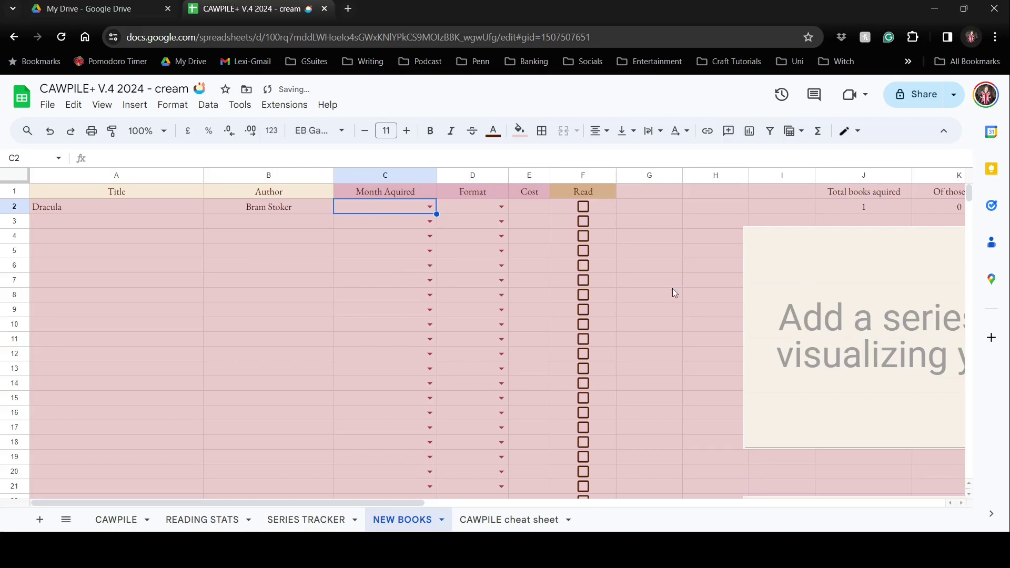
# Set Dracula's month to February, format to Physical and cost to 20.
pyautogui.click(430, 207)
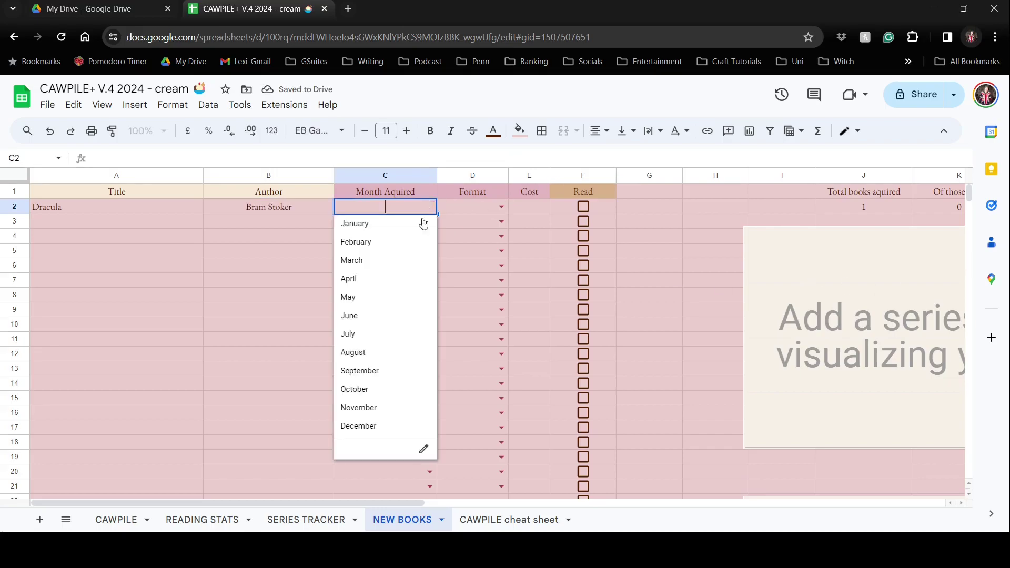
pyautogui.click(397, 241)
pyautogui.click(503, 208)
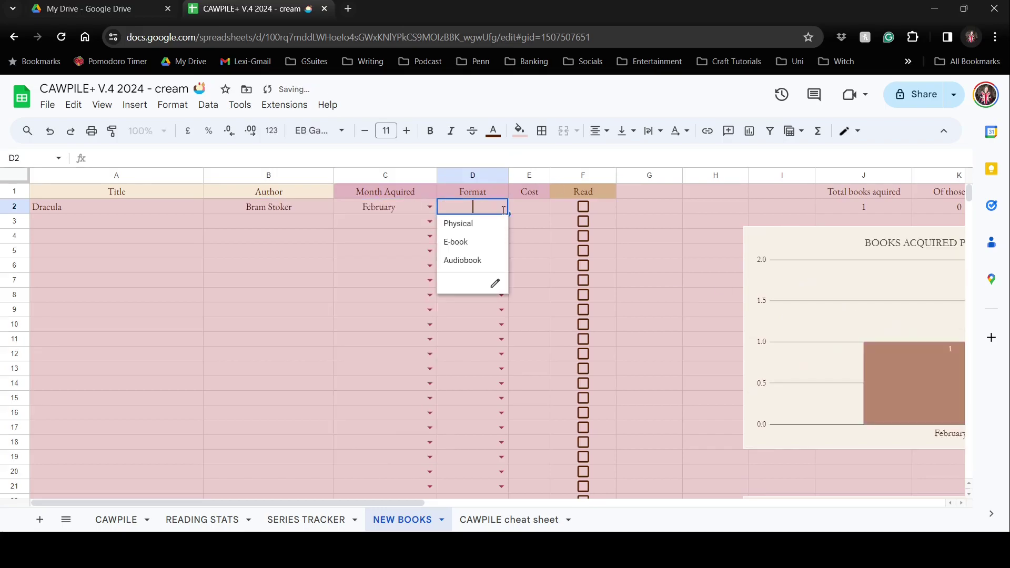
pyautogui.click(463, 223)
pyautogui.click(534, 210)
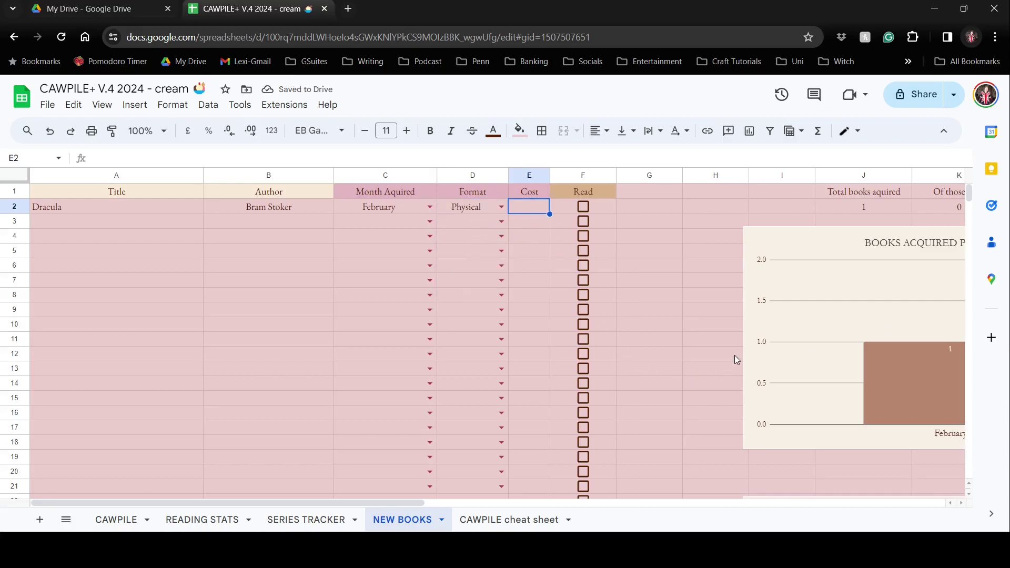
pyautogui.write('20')
pyautogui.press('Return')
# Verify the L2 Cost total reflects Dracula's £20.00 cost in E2.
pyautogui.hscroll(5, 735, 356)
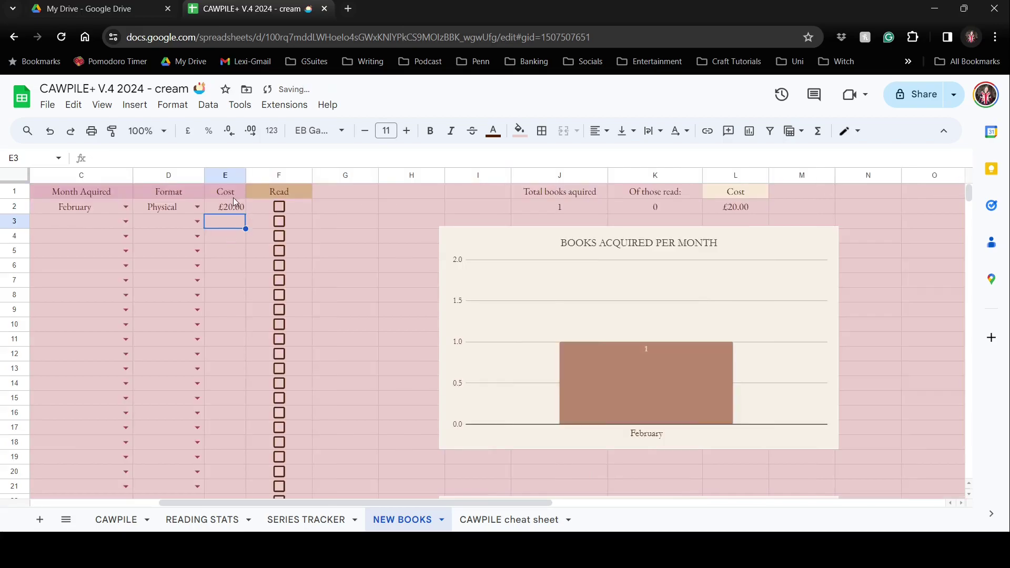
pyautogui.click(224, 209)
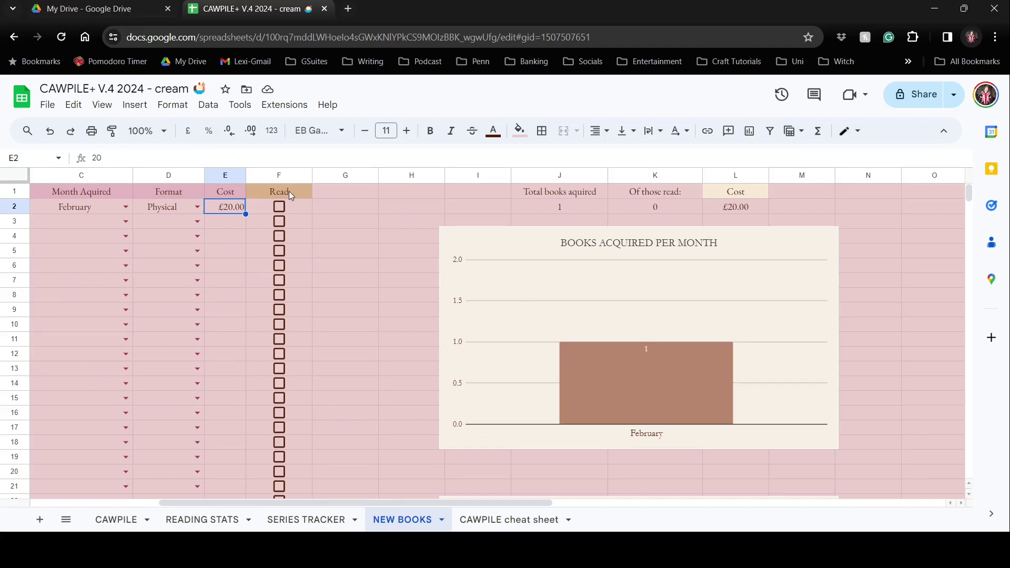
pyautogui.click(753, 206)
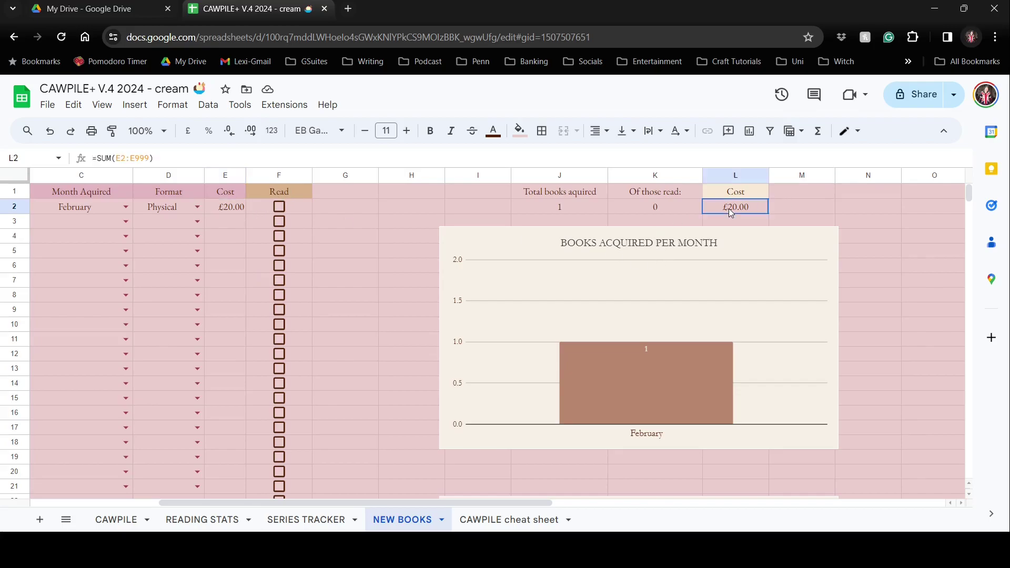
pyautogui.click(227, 210)
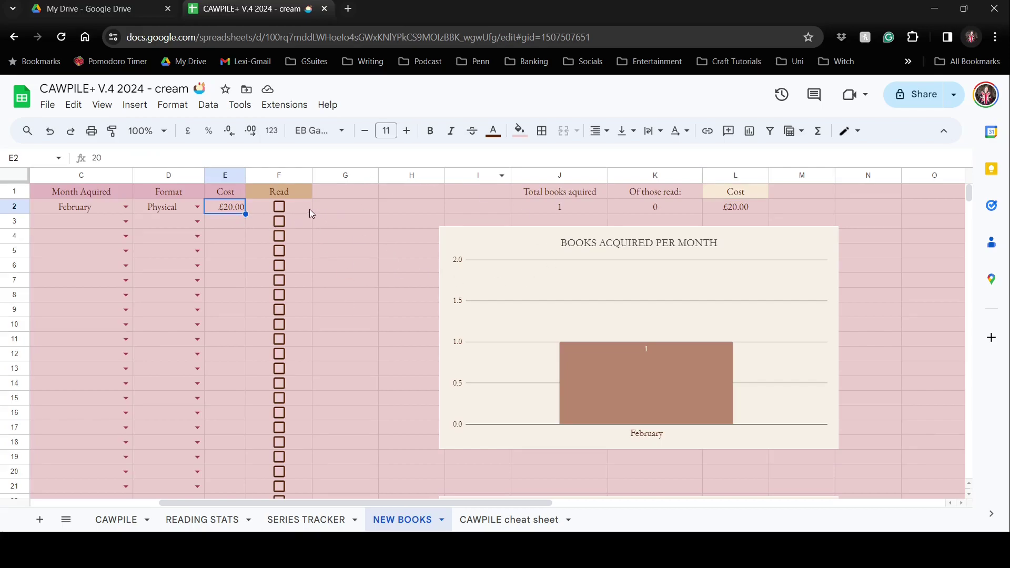
# Tick Dracula's read box in F2 and confirm K2 shows 1 book read.
pyautogui.click(281, 210)
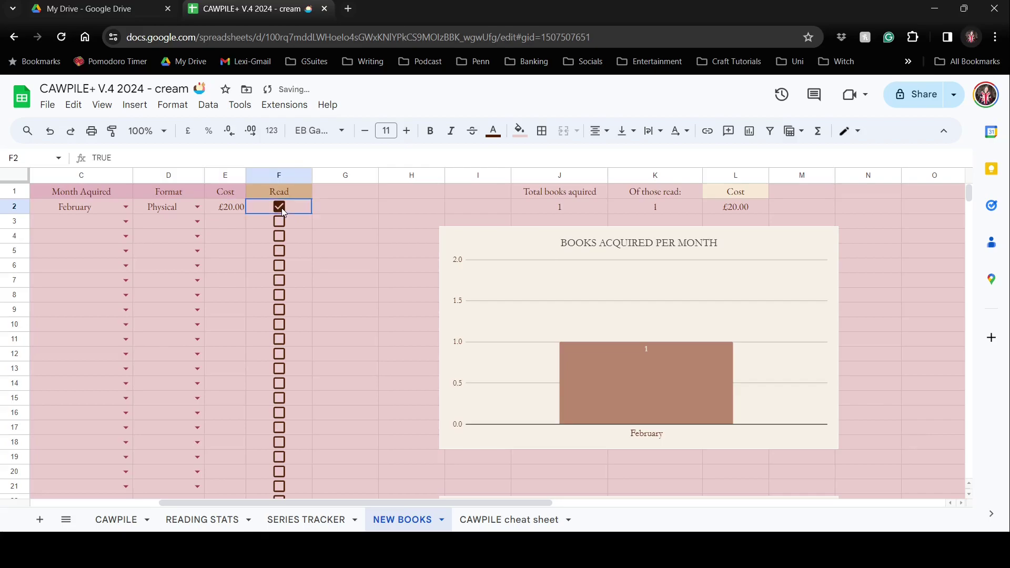
pyautogui.click(700, 210)
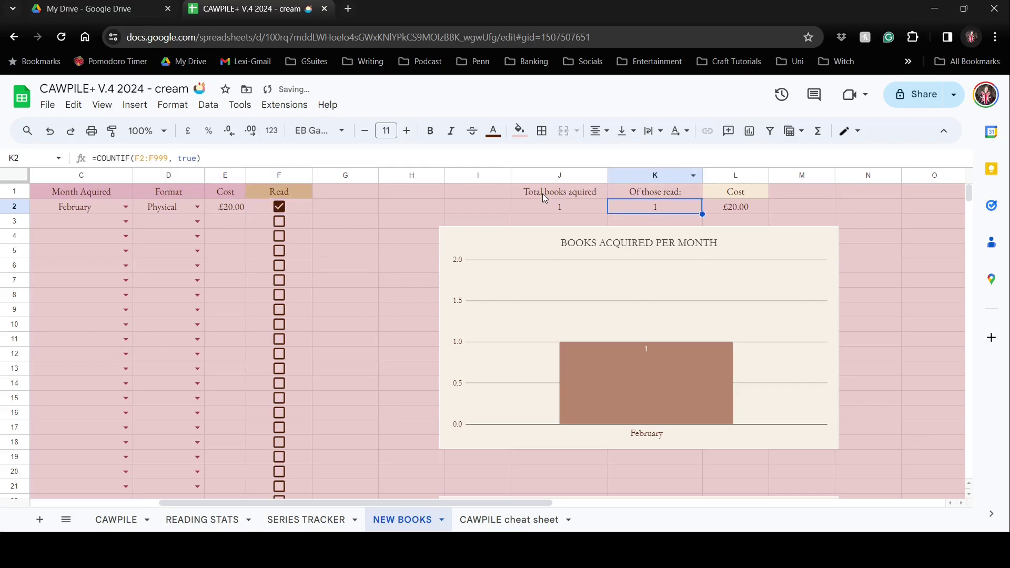
pyautogui.click(579, 212)
pyautogui.click(683, 212)
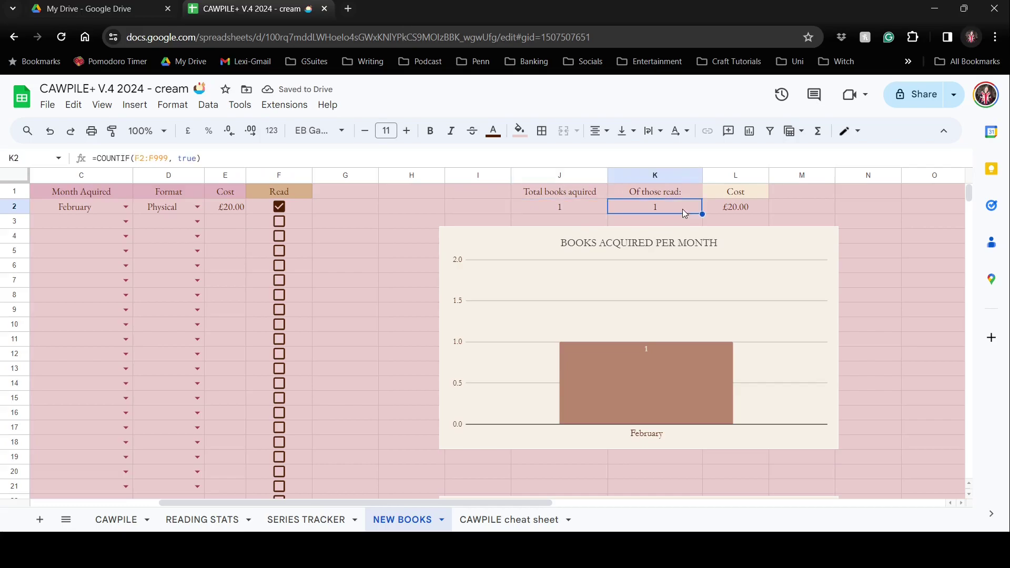
pyautogui.click(751, 208)
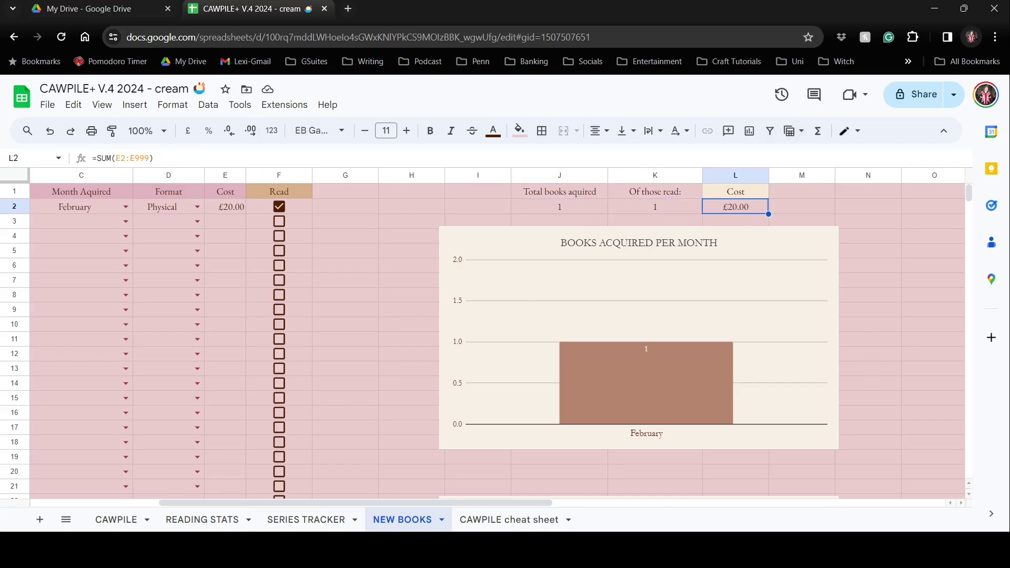
pyautogui.click(534, 527)
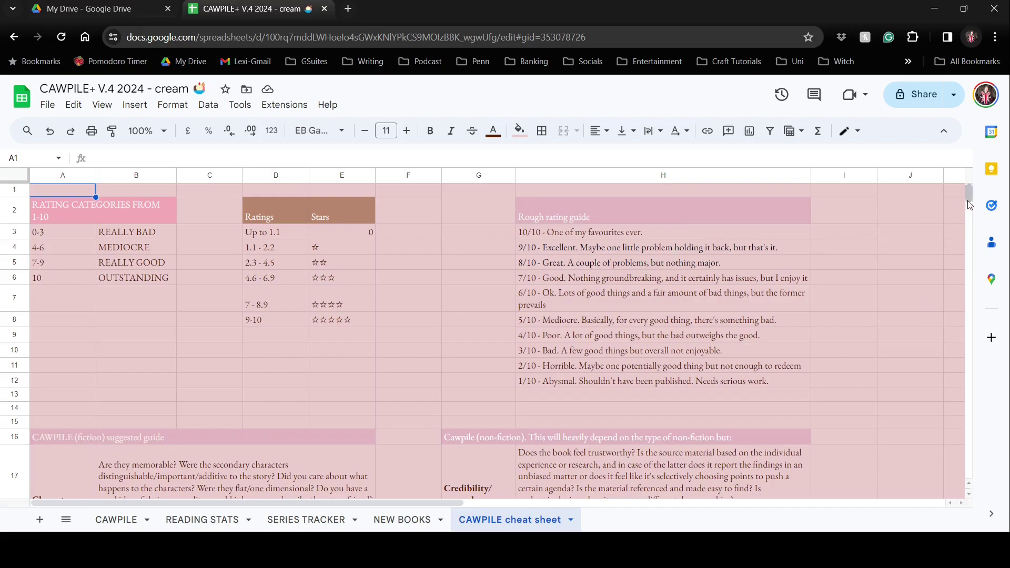
# Read the fiction guidance for Characters, Atmosphere, Writing and Plot on the cheat sheet.
pyautogui.moveTo(969, 195)
pyautogui.mouseDown()
pyautogui.moveTo(970, 225)
pyautogui.moveTo(961, 204)
pyautogui.mouseUp()
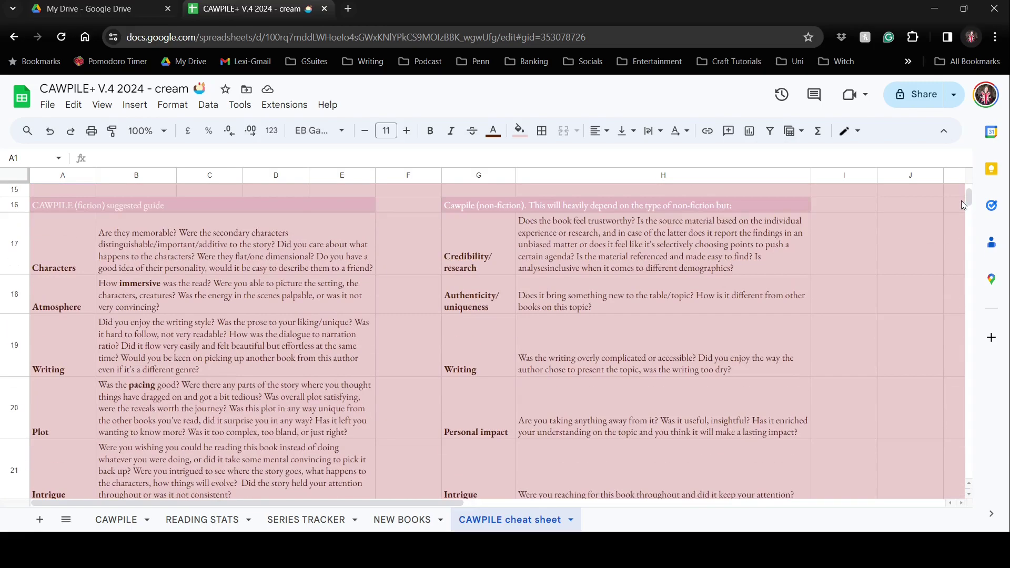
pyautogui.click(68, 257)
pyautogui.click(75, 297)
pyautogui.click(202, 266)
pyautogui.click(212, 311)
pyautogui.click(229, 342)
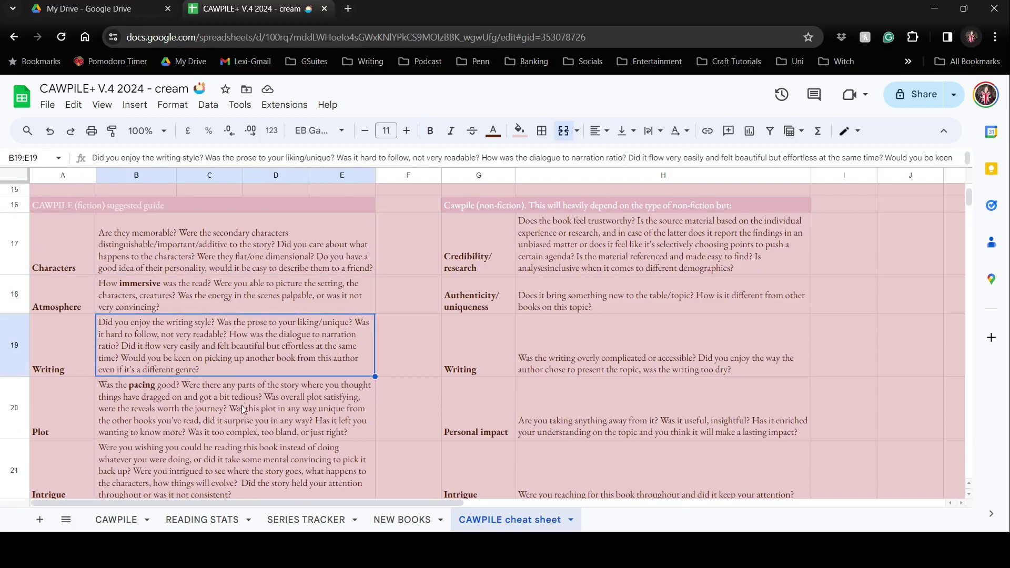
pyautogui.click(242, 404)
# Read the non-fiction Credibility, Authenticity, Writing, Personal impact and Intrigue guidance, plus fiction Intrigue.
pyautogui.click(546, 271)
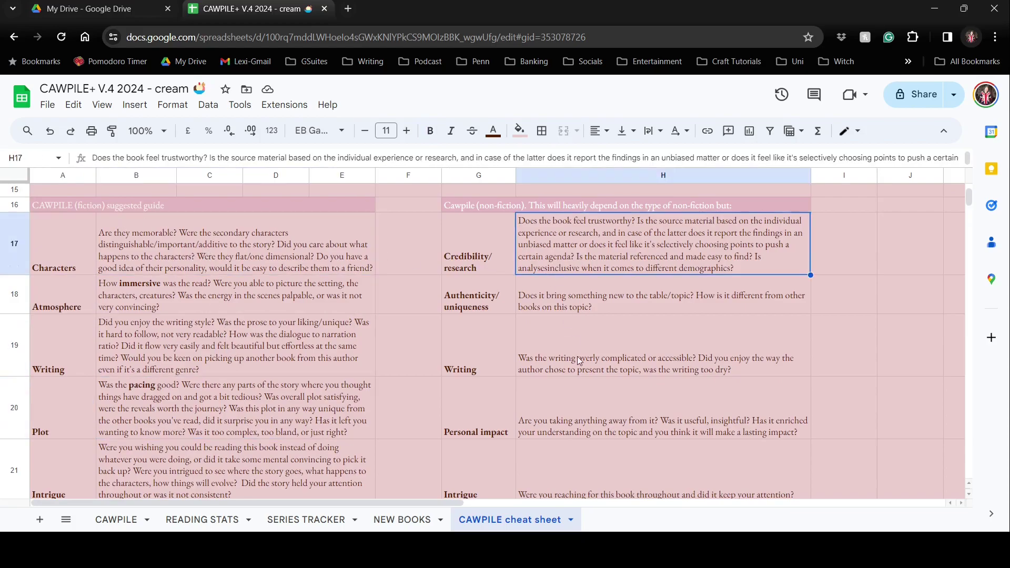
pyautogui.click(611, 302)
pyautogui.click(605, 361)
pyautogui.click(553, 428)
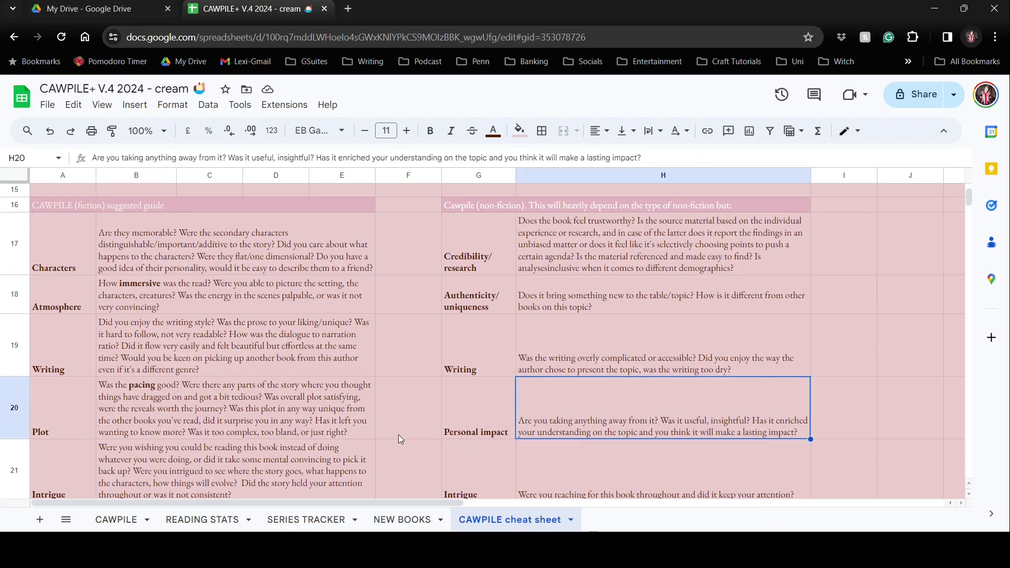
pyautogui.click(263, 417)
pyautogui.click(261, 468)
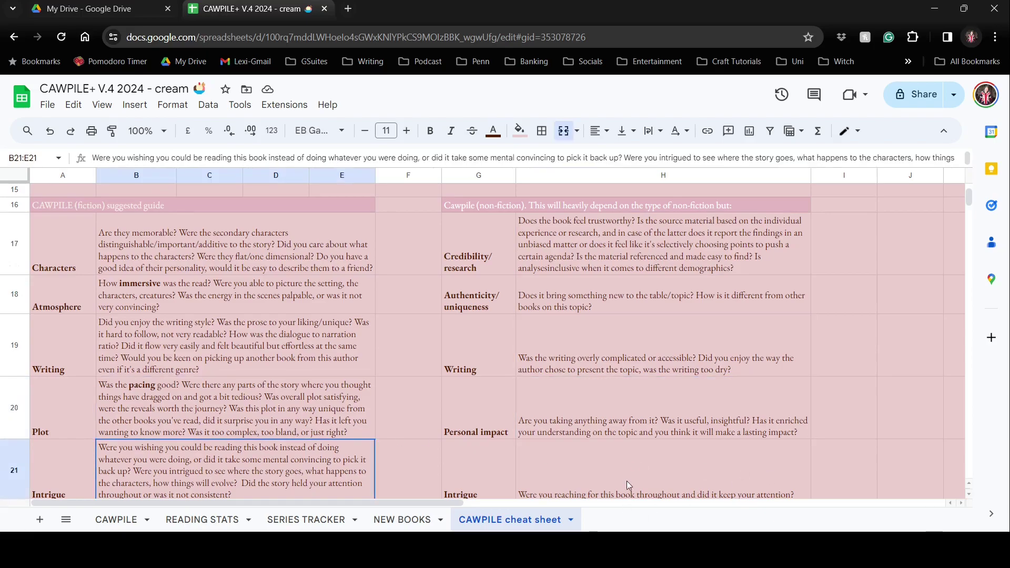
pyautogui.click(641, 466)
pyautogui.scroll(-3, 640, 463)
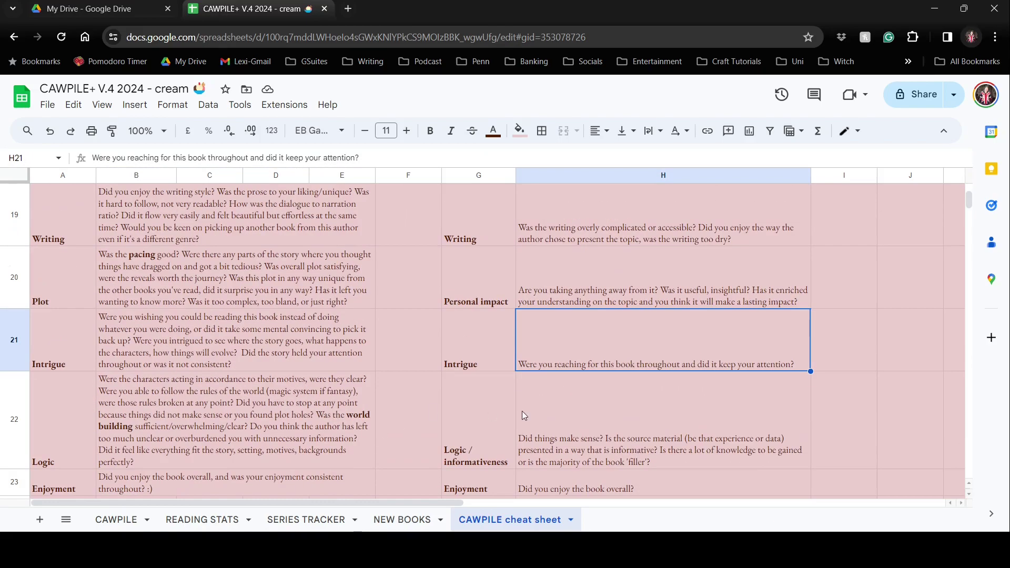
pyautogui.scroll(10, 522, 412)
# Open the READING STATS sheet and select the Books Read Per Month chart.
pyautogui.click(202, 519)
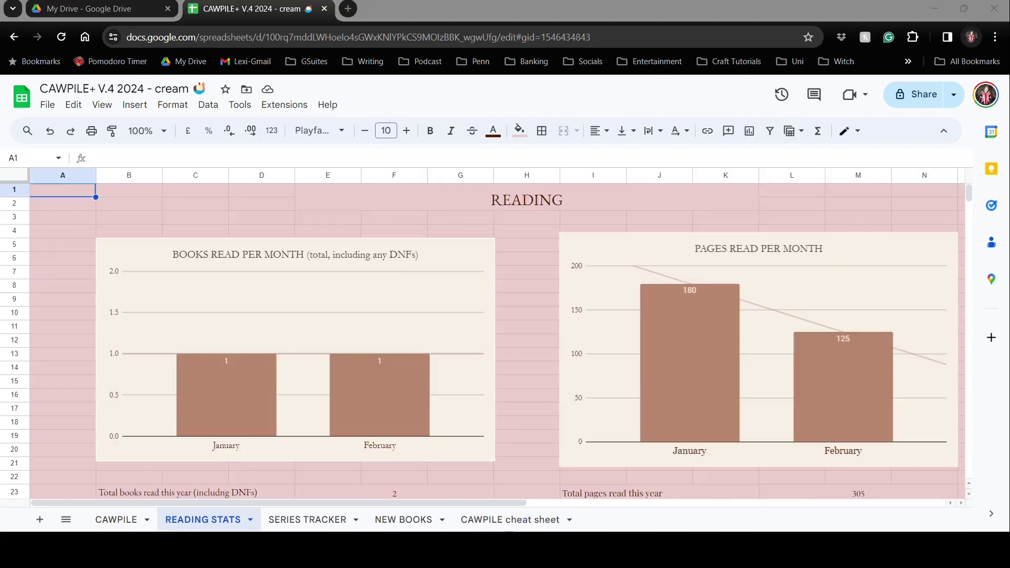
pyautogui.click(287, 276)
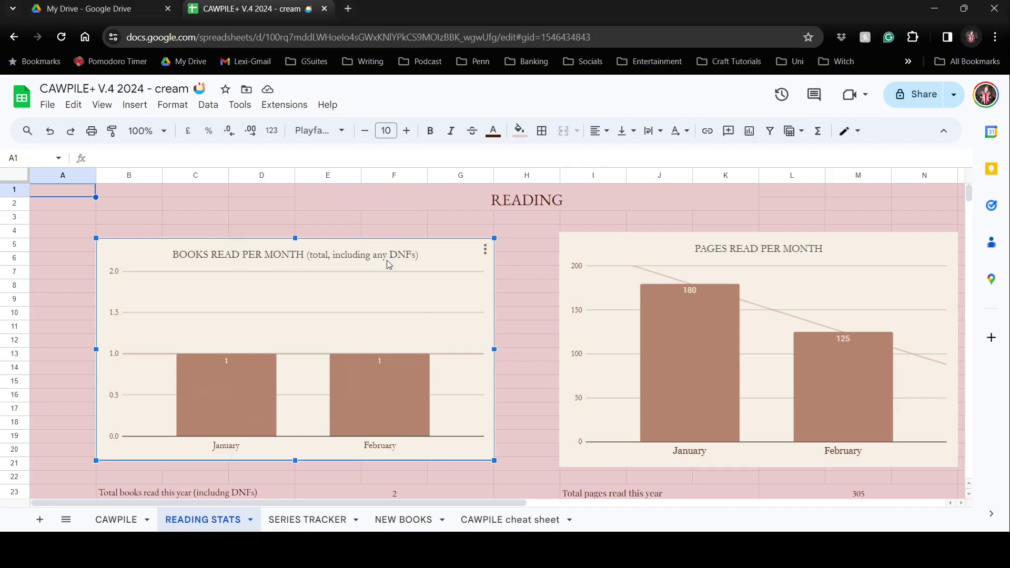
pyautogui.moveTo(365, 416)
pyautogui.moveTo(508, 504); pyautogui.dragTo(640, 506)
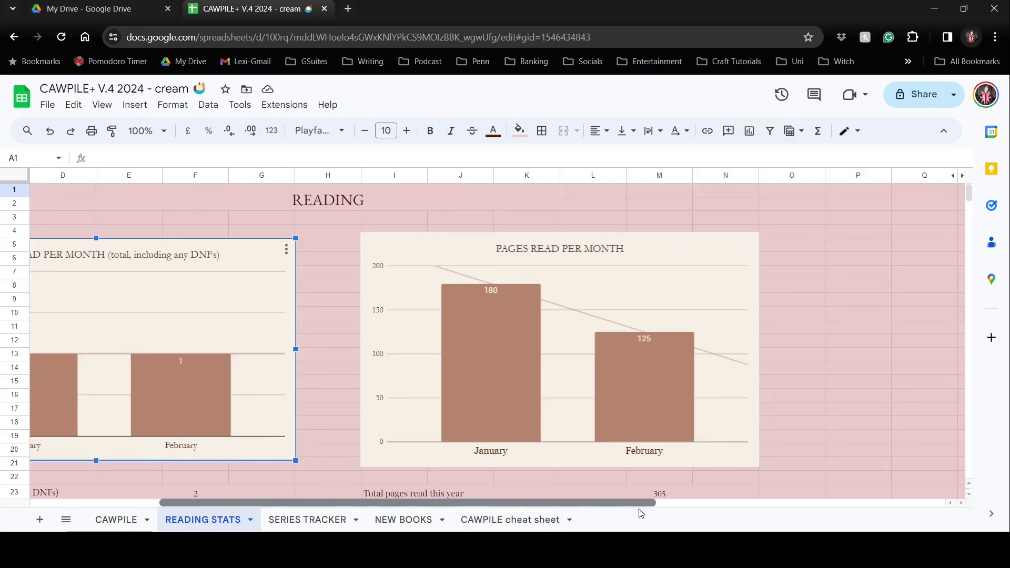
# Select the Pages Read Per Month chart and scroll down toward the DNF charts.
pyautogui.click(485, 340)
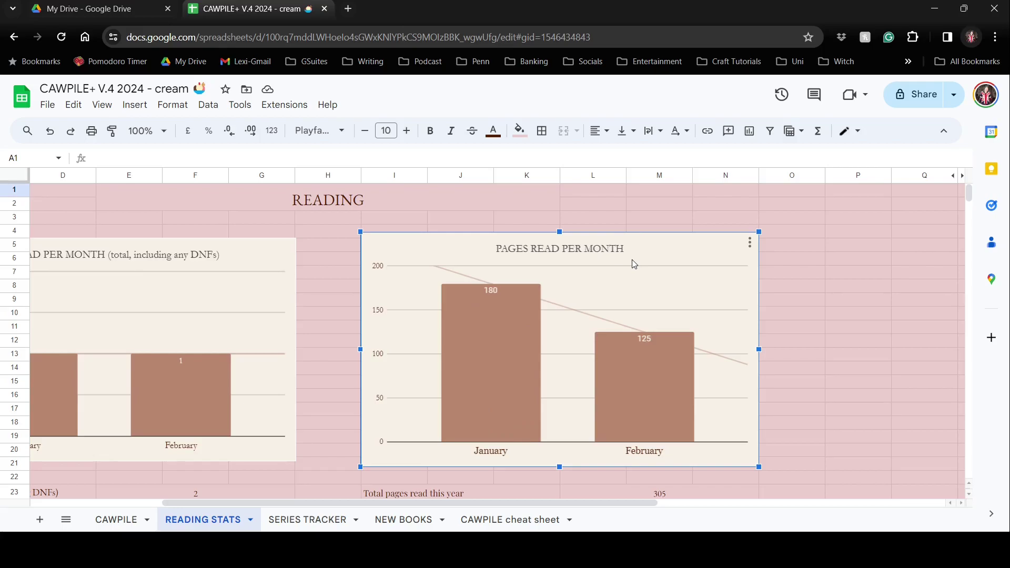
pyautogui.moveTo(518, 381)
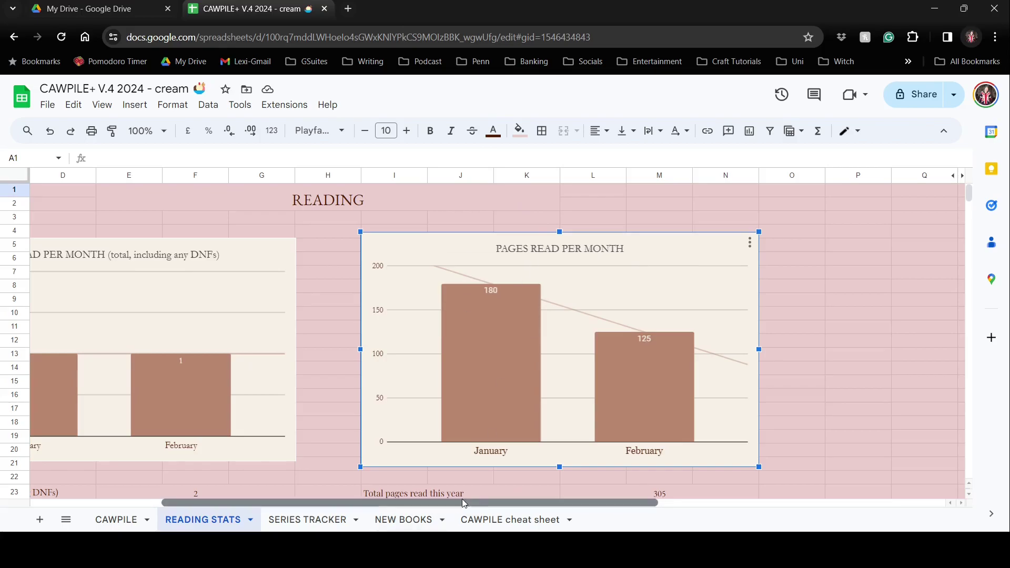
pyautogui.hscroll(-2, 411, 503)
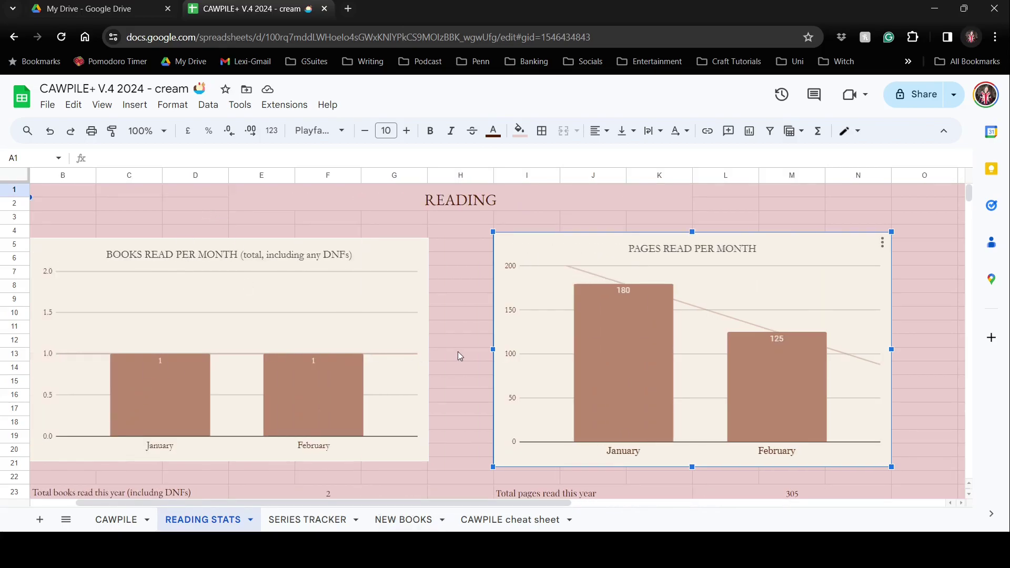
pyautogui.scroll(-5, 458, 356)
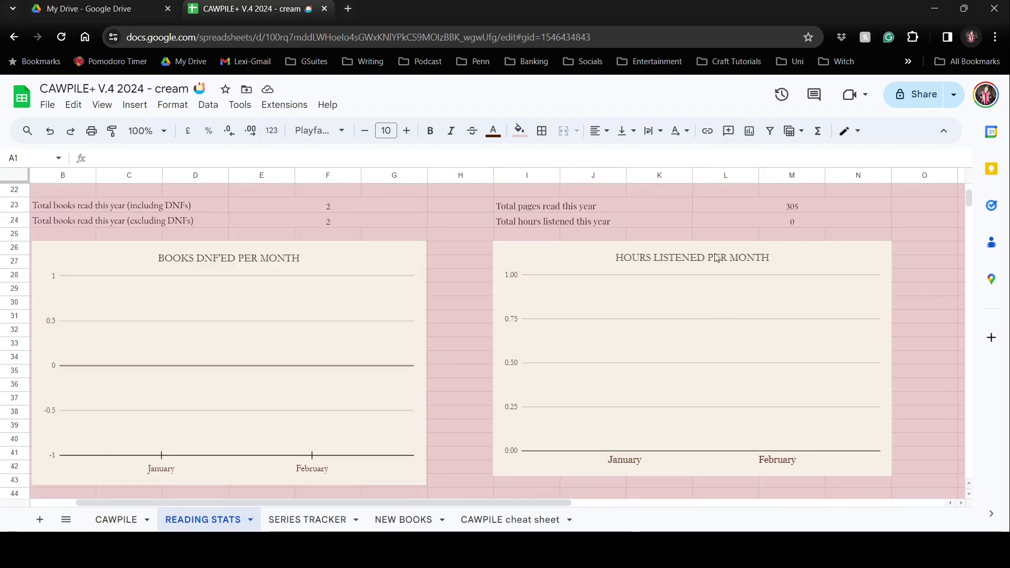
pyautogui.click(551, 205)
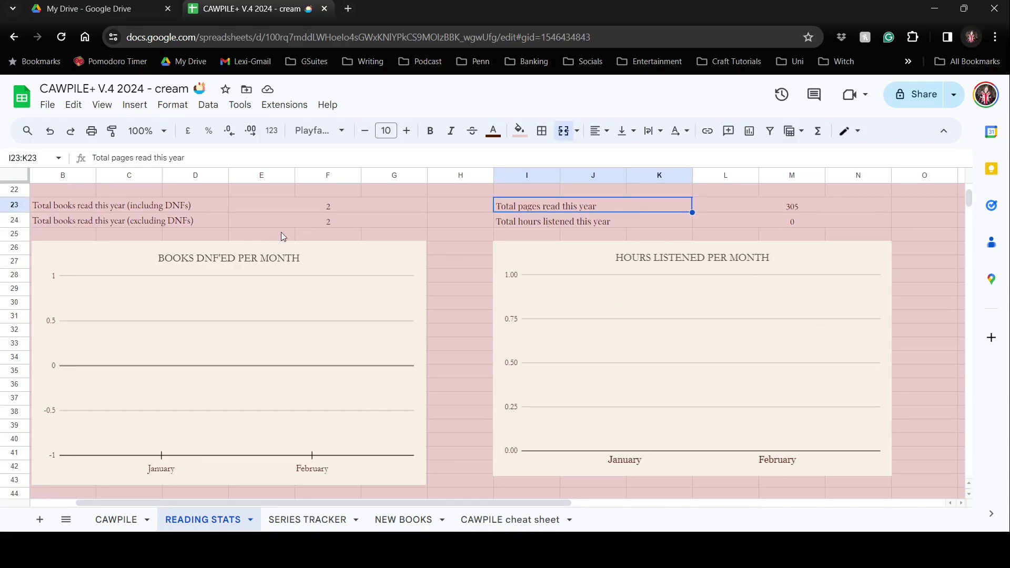
pyautogui.click(198, 206)
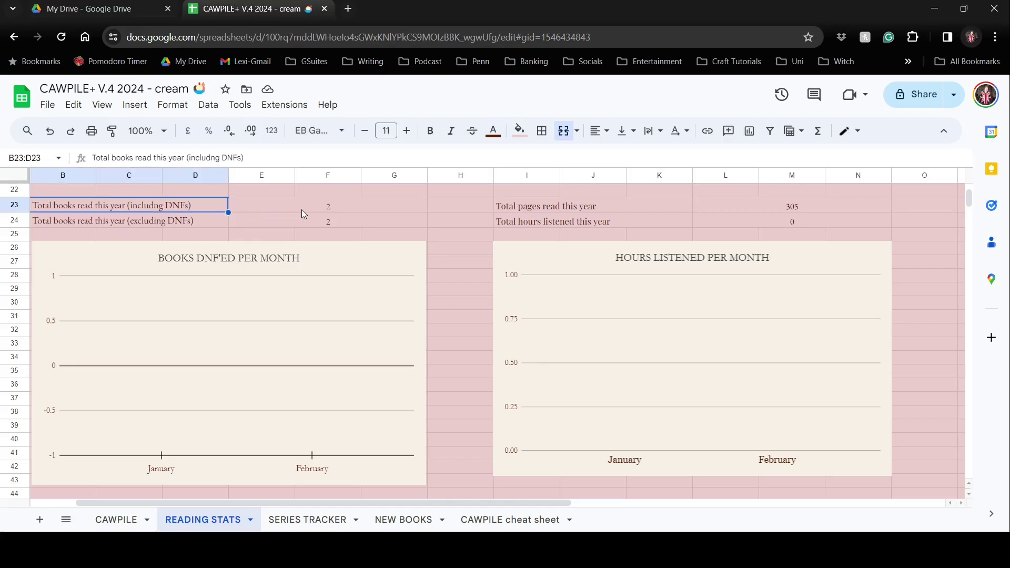
pyautogui.click(326, 206)
pyautogui.click(393, 221)
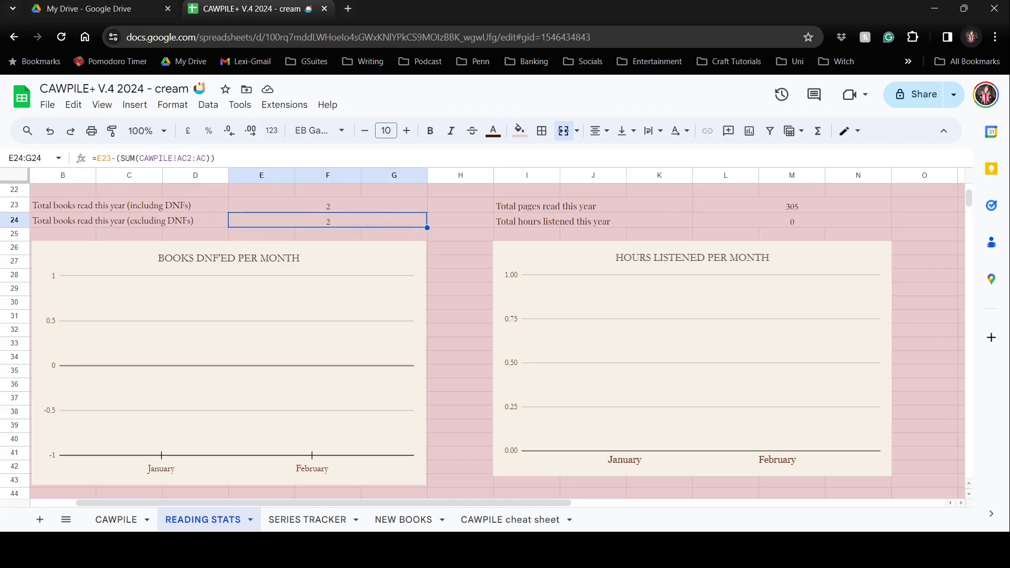
pyautogui.scroll(-8, 902, 293)
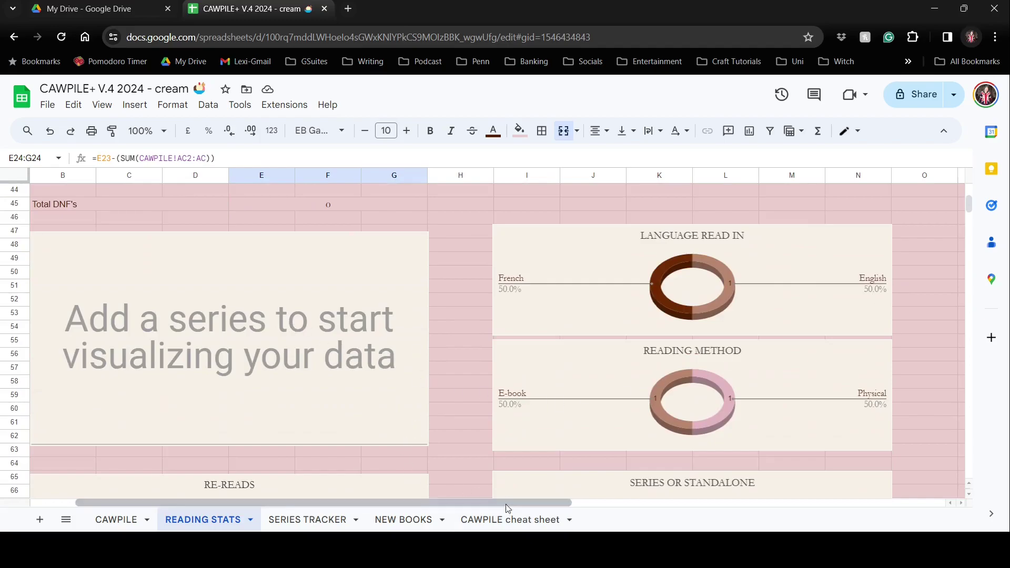
pyautogui.scroll(-1, 447, 418)
pyautogui.click(254, 345)
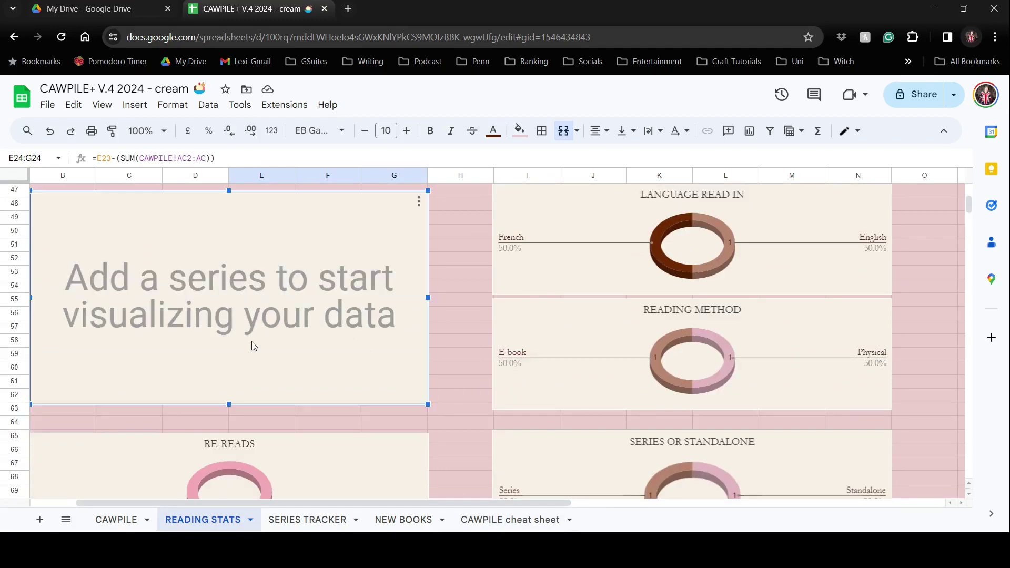
pyautogui.scroll(1, 314, 316)
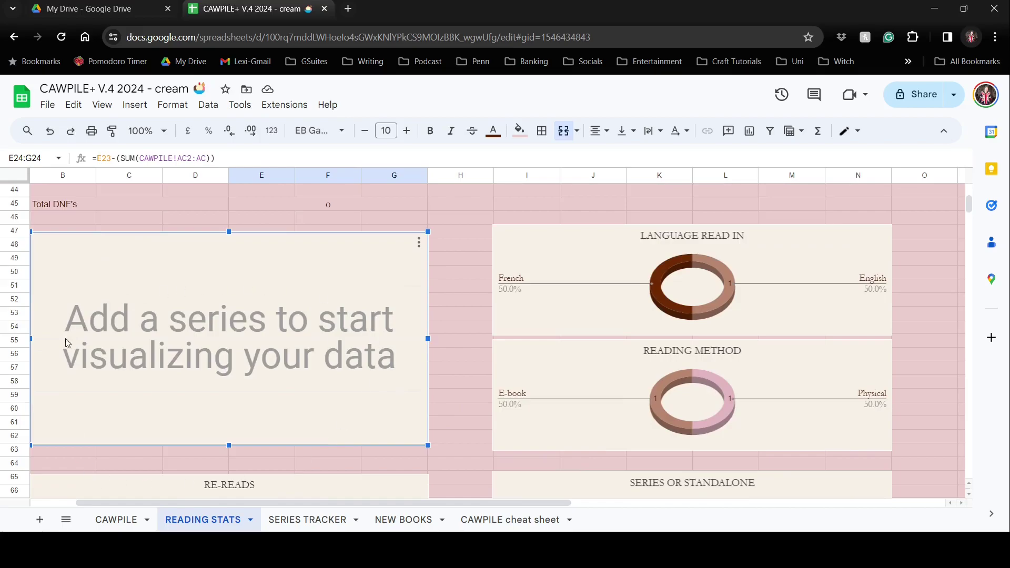
pyautogui.click(119, 524)
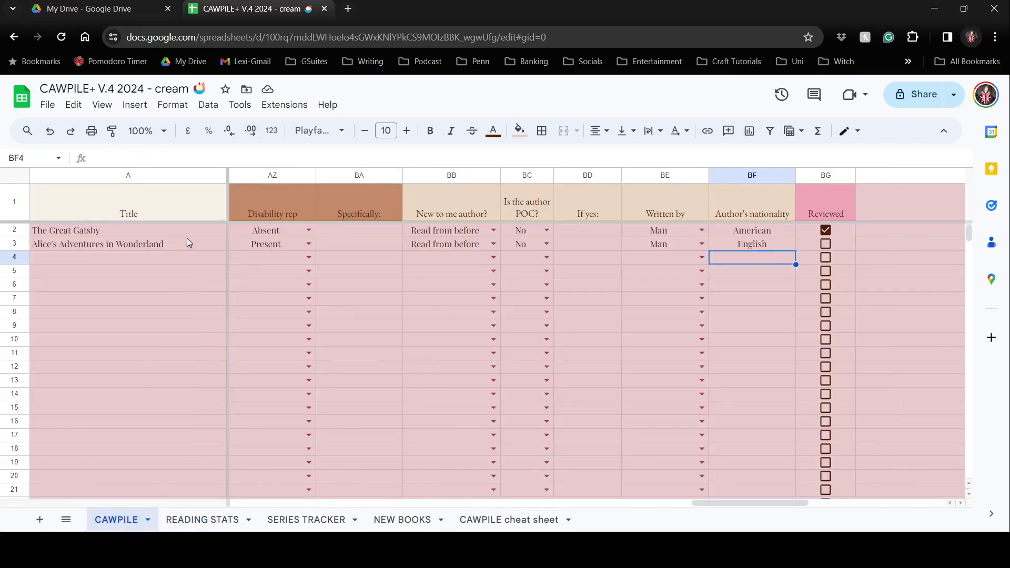
pyautogui.click(496, 529)
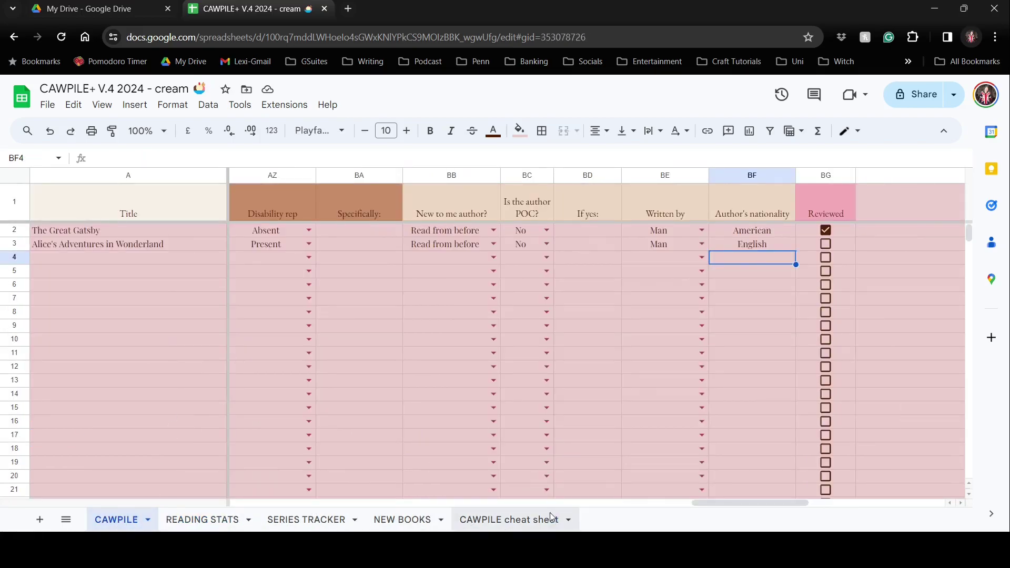
pyautogui.click(192, 522)
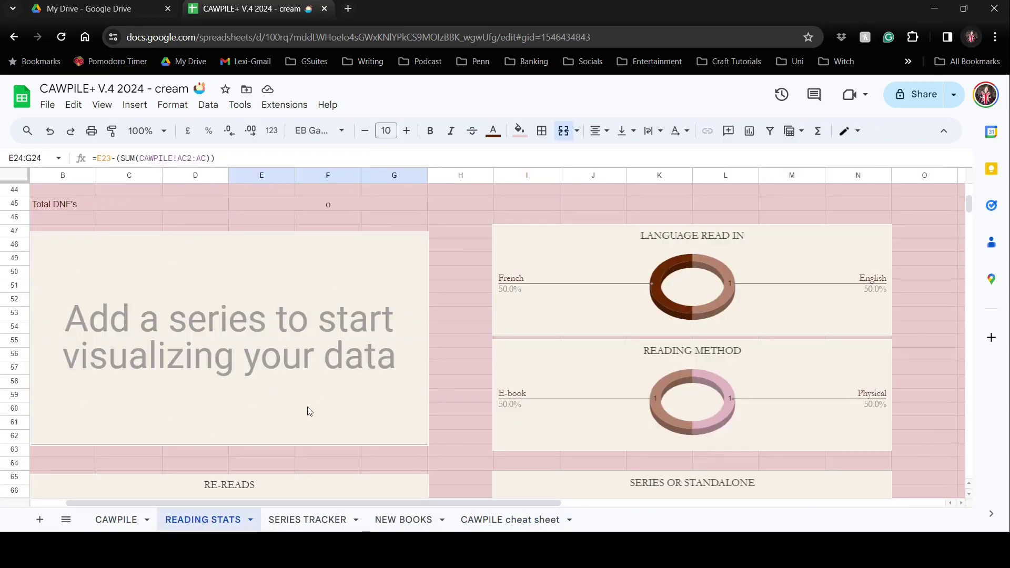
pyautogui.click(235, 337)
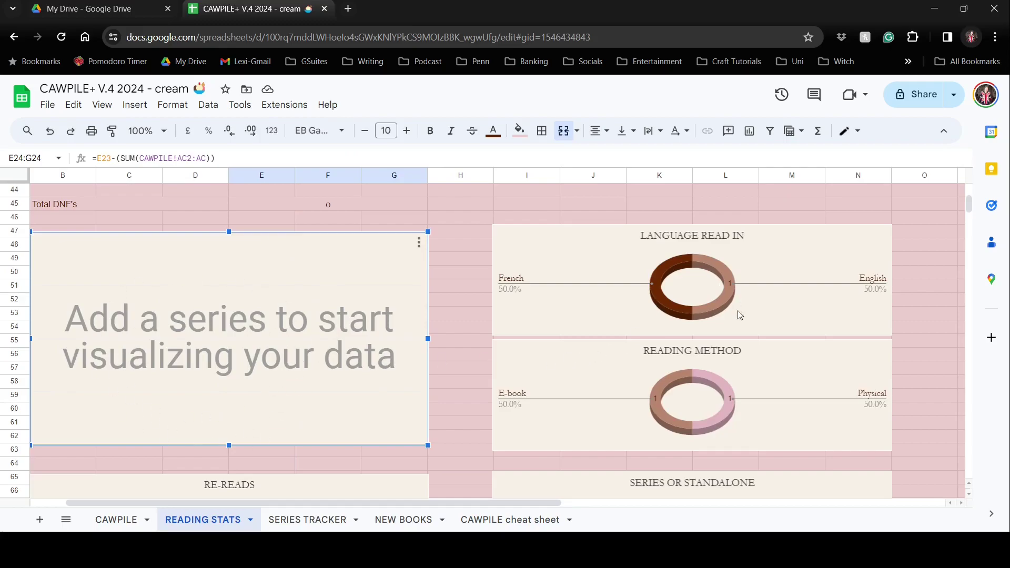
pyautogui.click(573, 261)
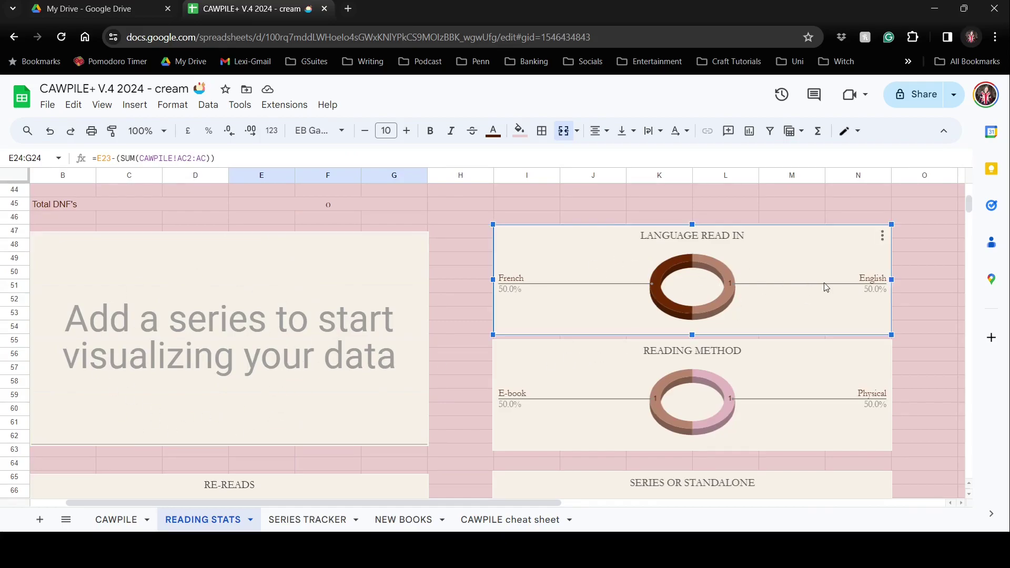
pyautogui.click(713, 394)
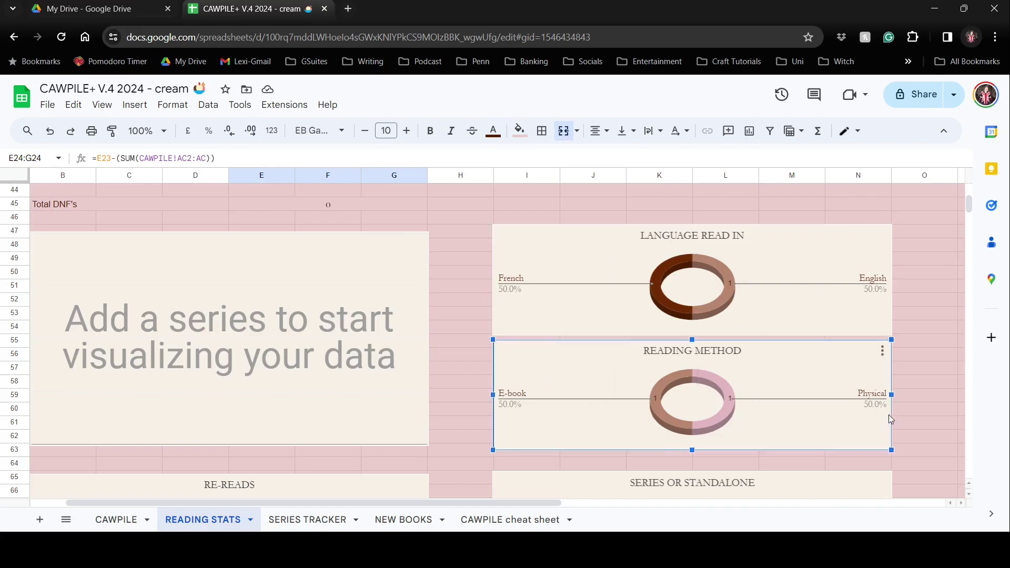
pyautogui.scroll(-4, 869, 387)
pyautogui.click(783, 362)
pyautogui.click(369, 326)
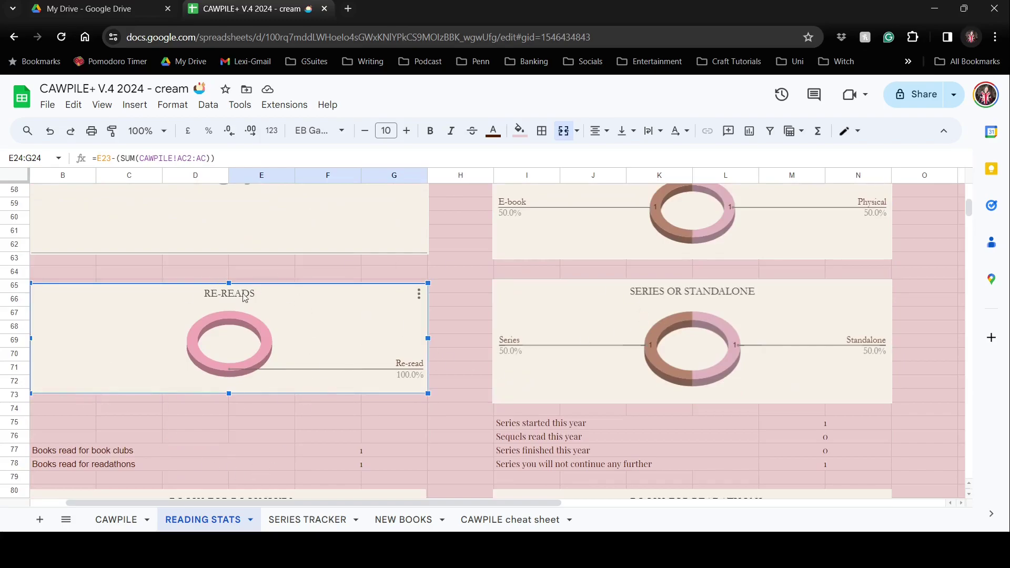
pyautogui.scroll(-2, 327, 371)
pyautogui.click(139, 343)
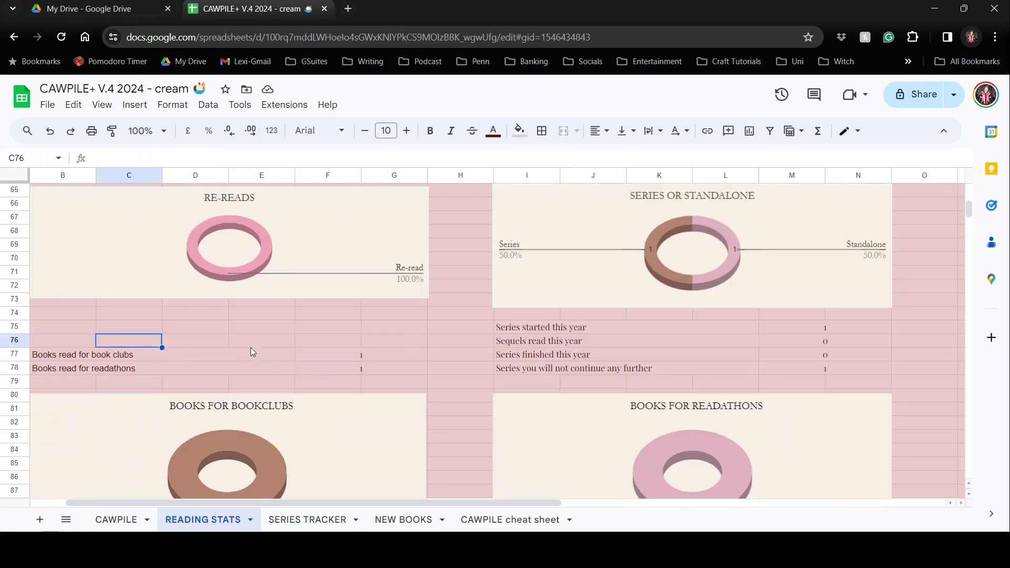
pyautogui.click(423, 357)
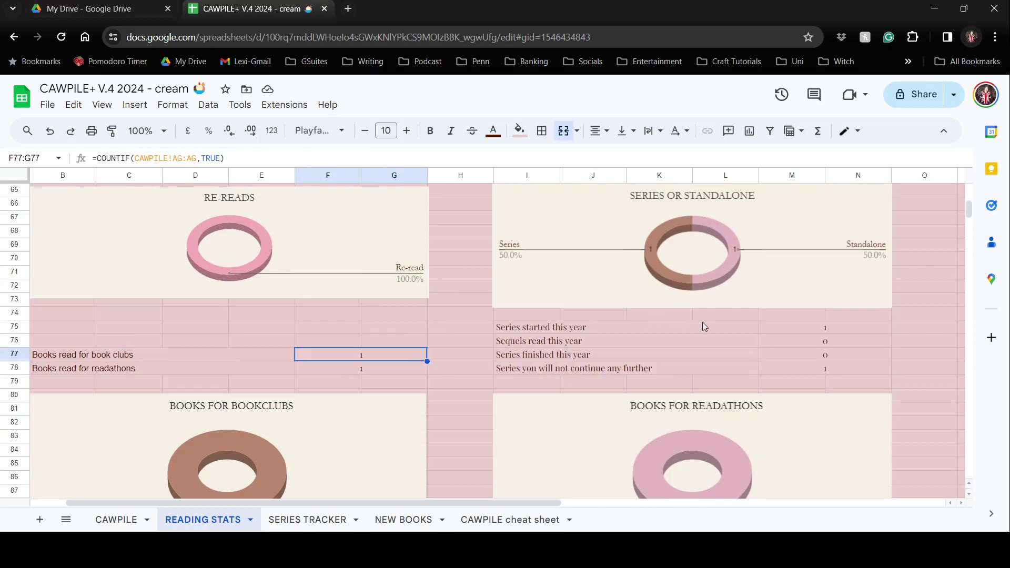
pyautogui.click(785, 332)
pyautogui.scroll(-3, 684, 377)
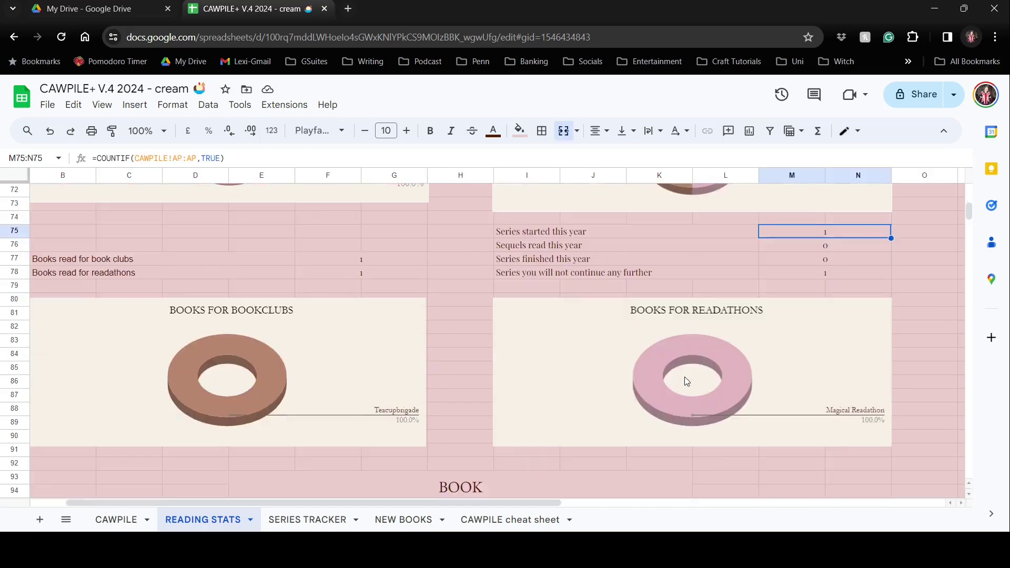
pyautogui.click(602, 351)
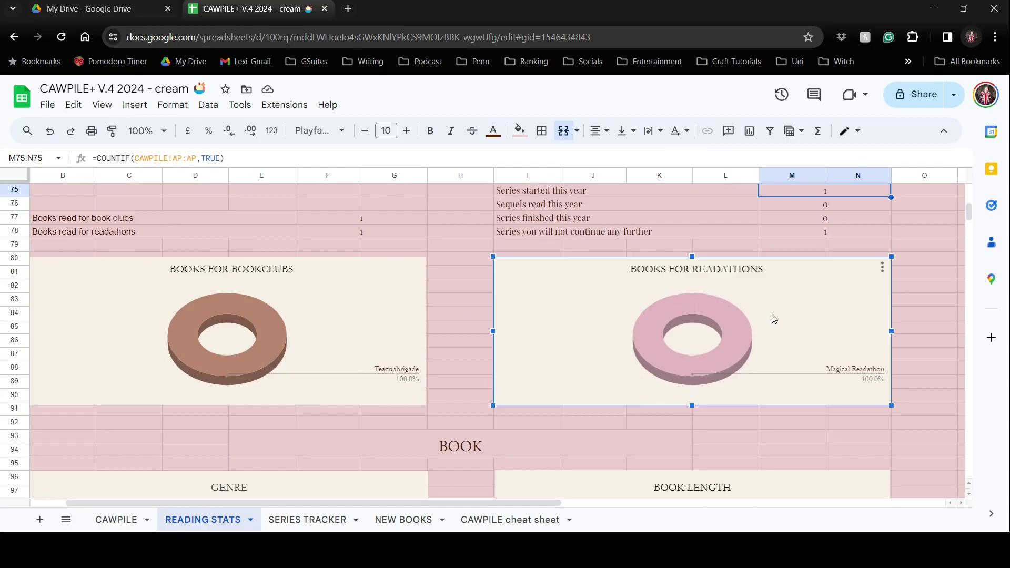
pyautogui.click(364, 316)
pyautogui.scroll(-5, 447, 371)
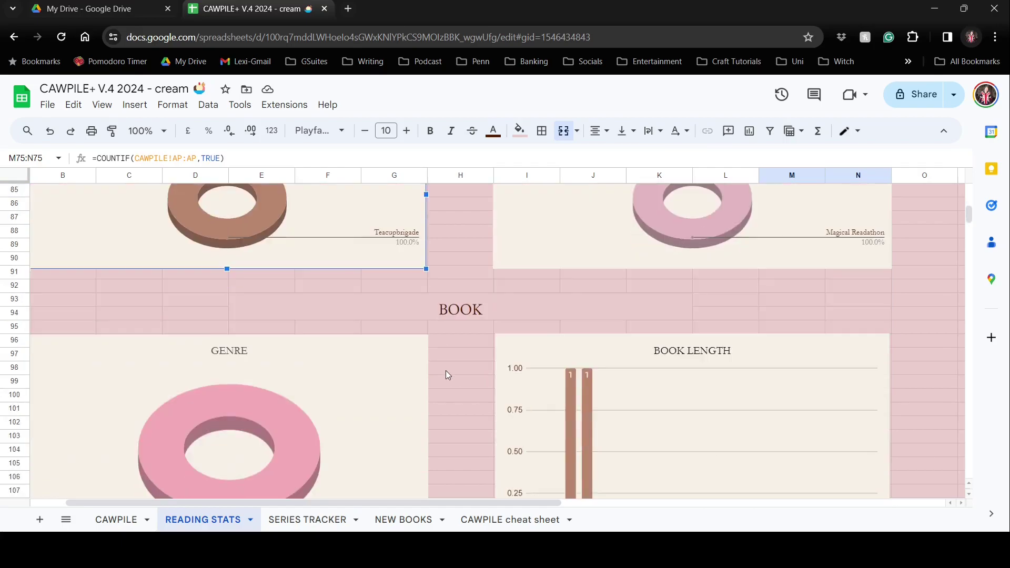
pyautogui.click(408, 338)
pyautogui.scroll(1, 779, 293)
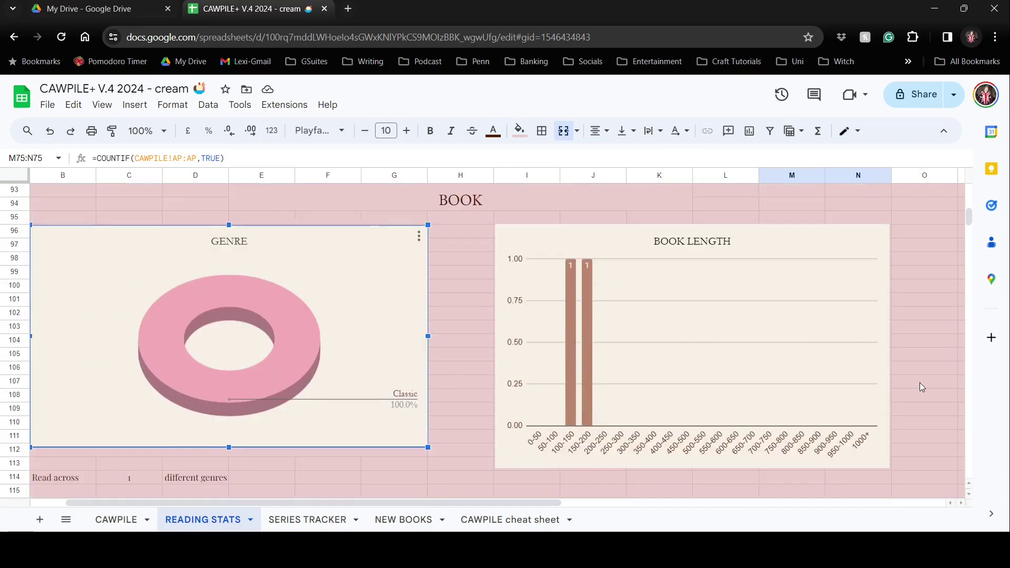
pyautogui.click(800, 354)
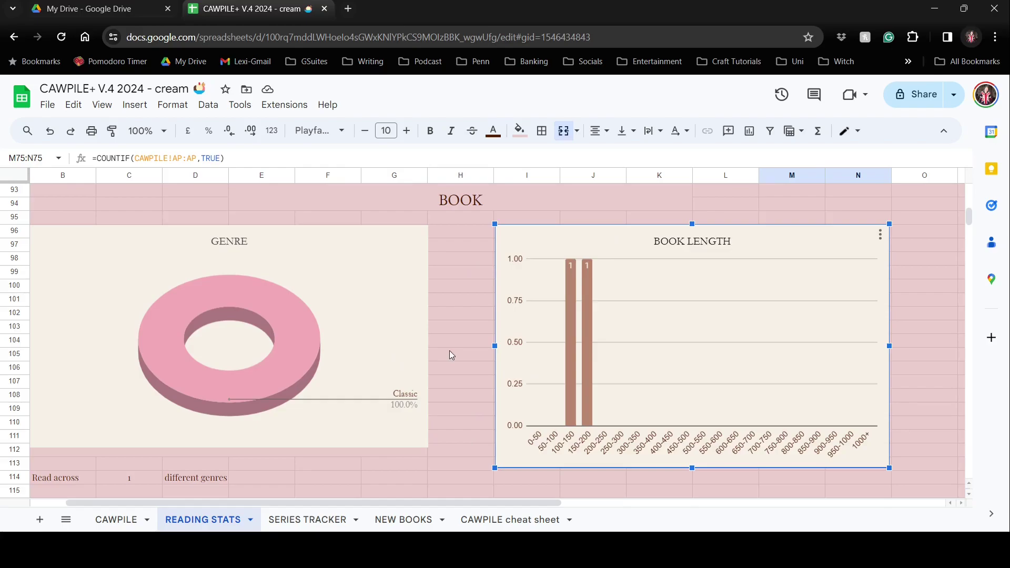
pyautogui.scroll(-2, 439, 345)
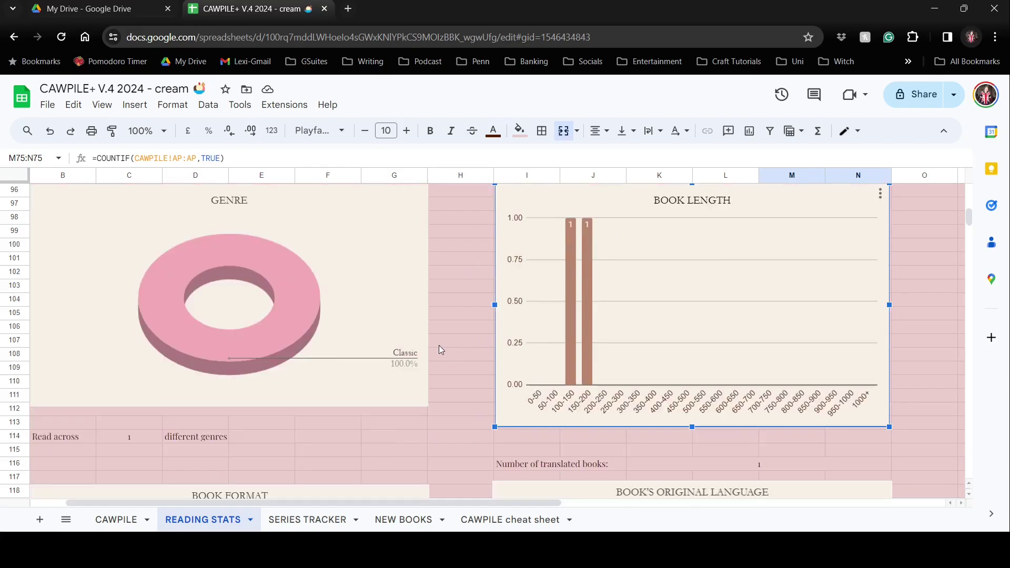
pyautogui.scroll(-5, 443, 346)
pyautogui.click(391, 302)
pyautogui.click(610, 301)
pyautogui.scroll(-3, 504, 390)
pyautogui.click(580, 350)
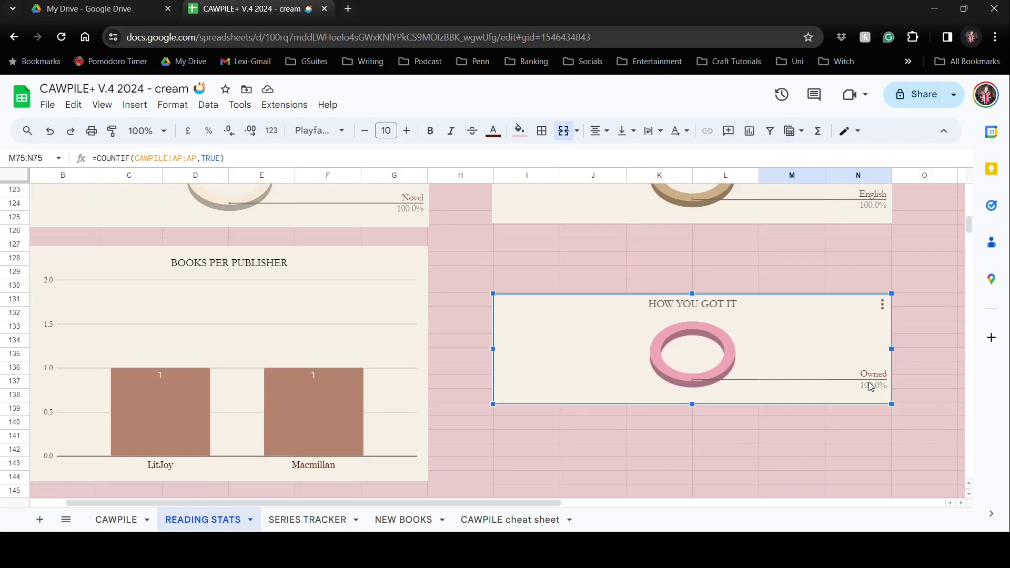
pyautogui.click(185, 409)
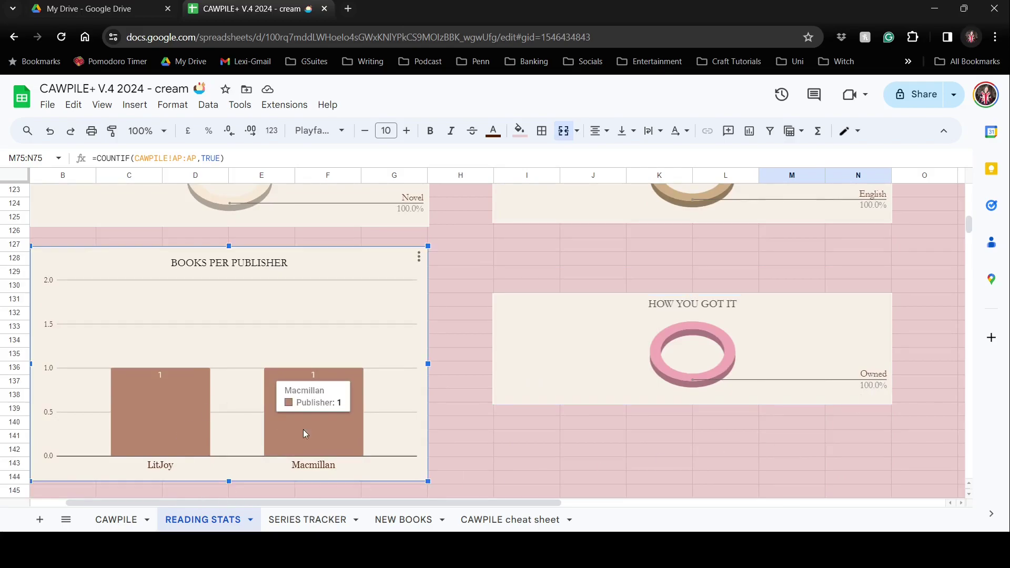
pyautogui.scroll(-5, 494, 454)
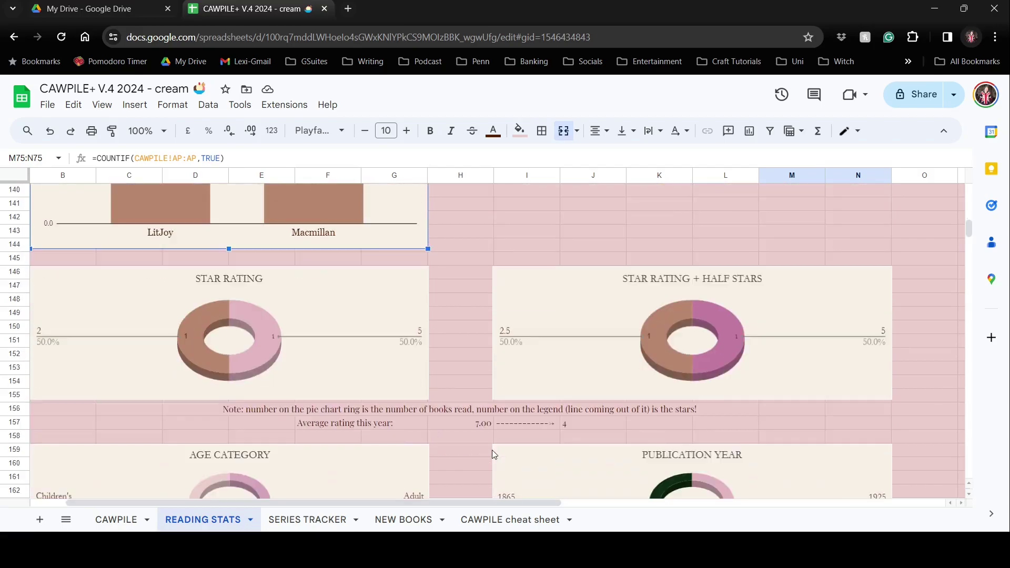
pyautogui.click(368, 243)
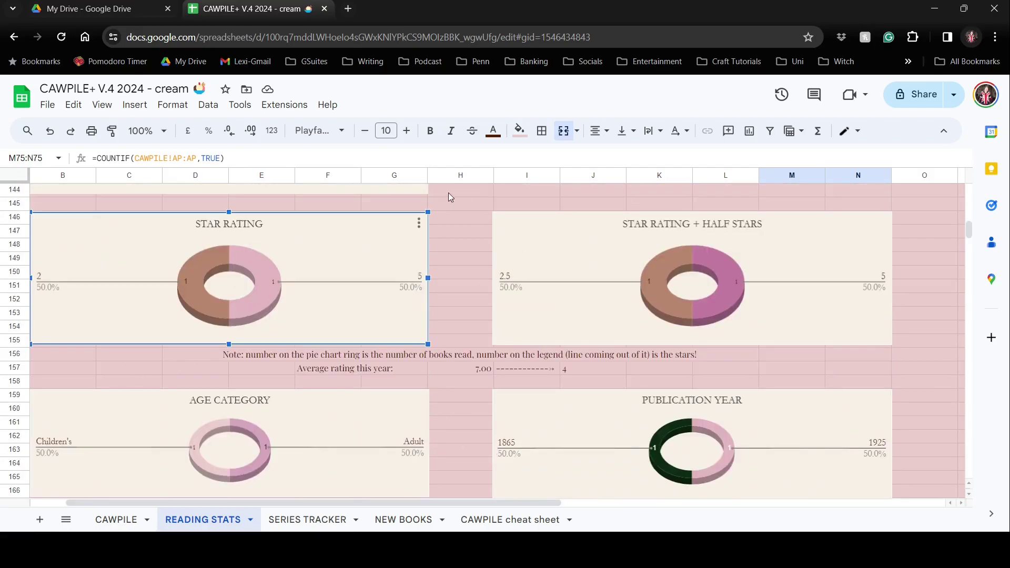
pyautogui.click(853, 250)
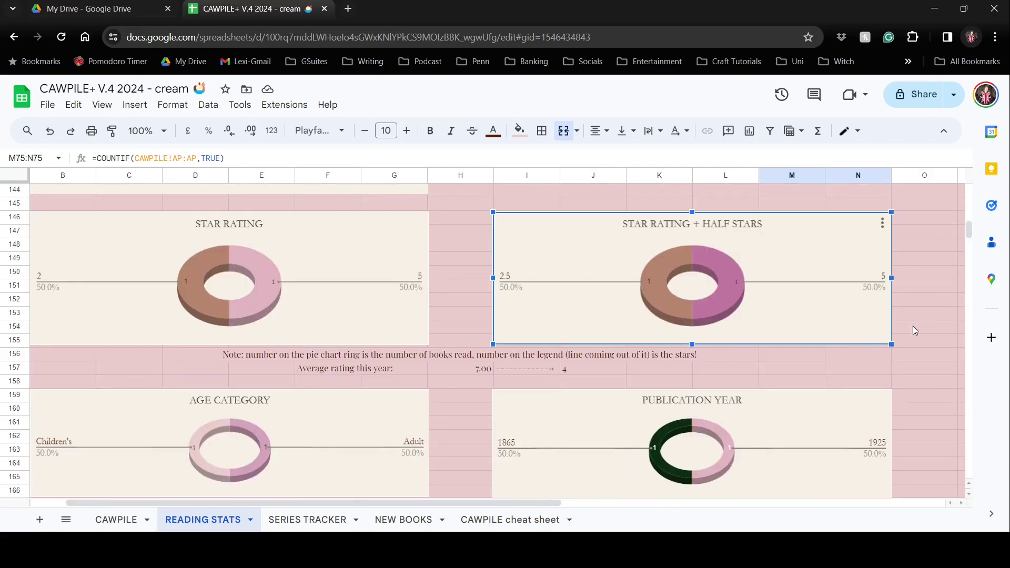
pyautogui.scroll(-1, 645, 293)
pyautogui.scroll(-2, 646, 294)
pyautogui.click(418, 294)
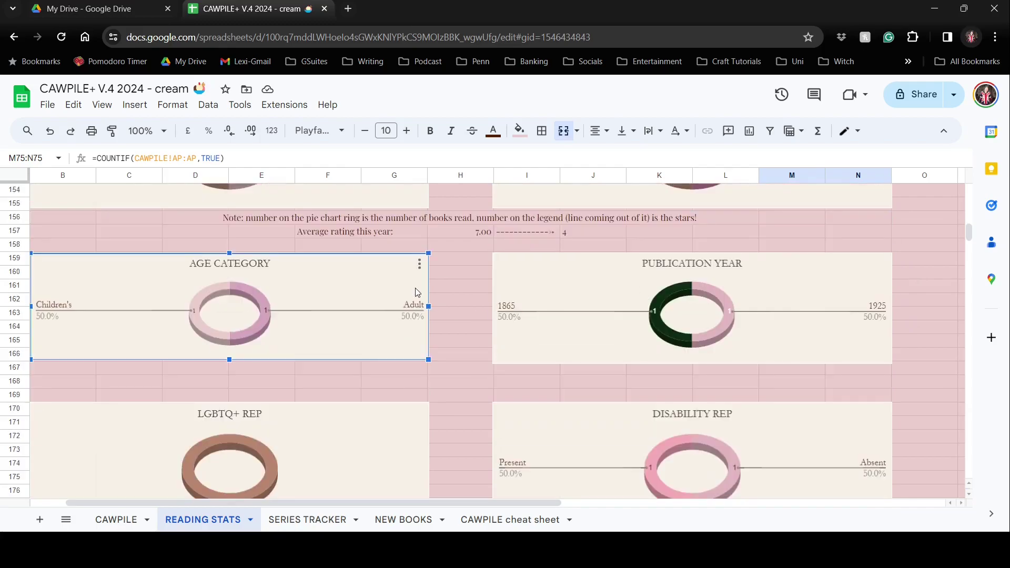
pyautogui.click(758, 270)
pyautogui.scroll(-3, 635, 321)
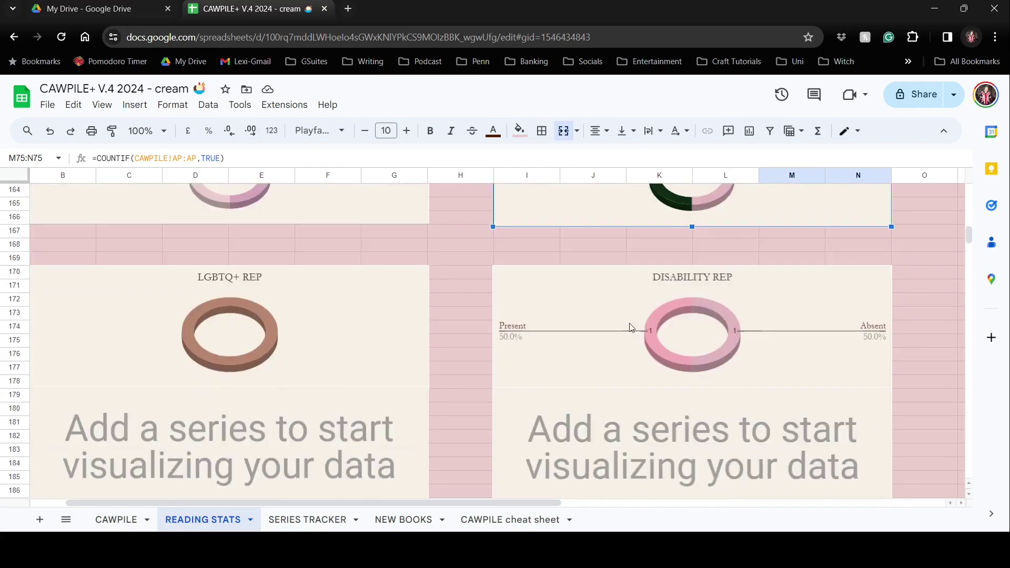
pyautogui.click(362, 345)
pyautogui.click(798, 290)
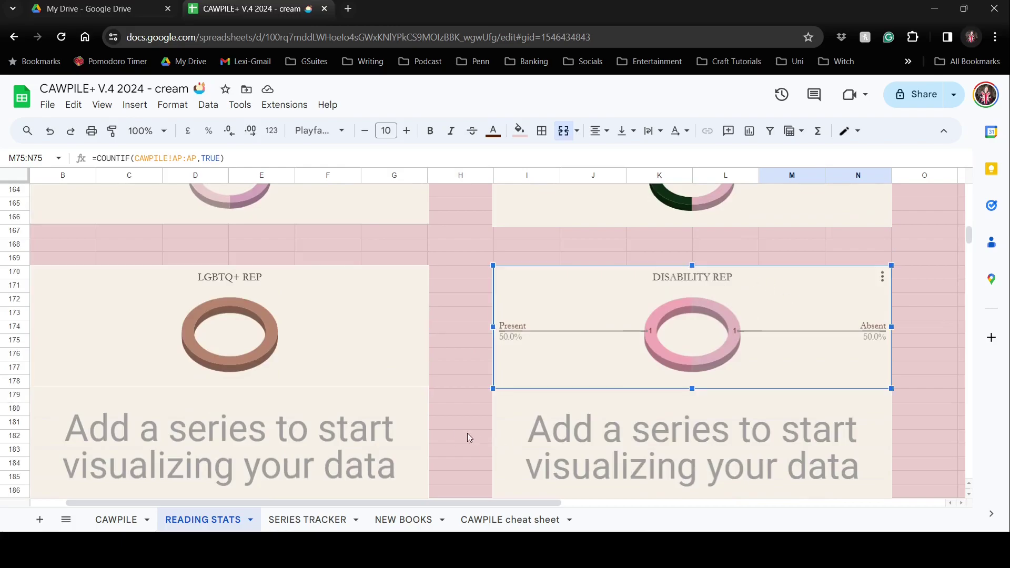
pyautogui.scroll(-3, 466, 426)
pyautogui.click(352, 353)
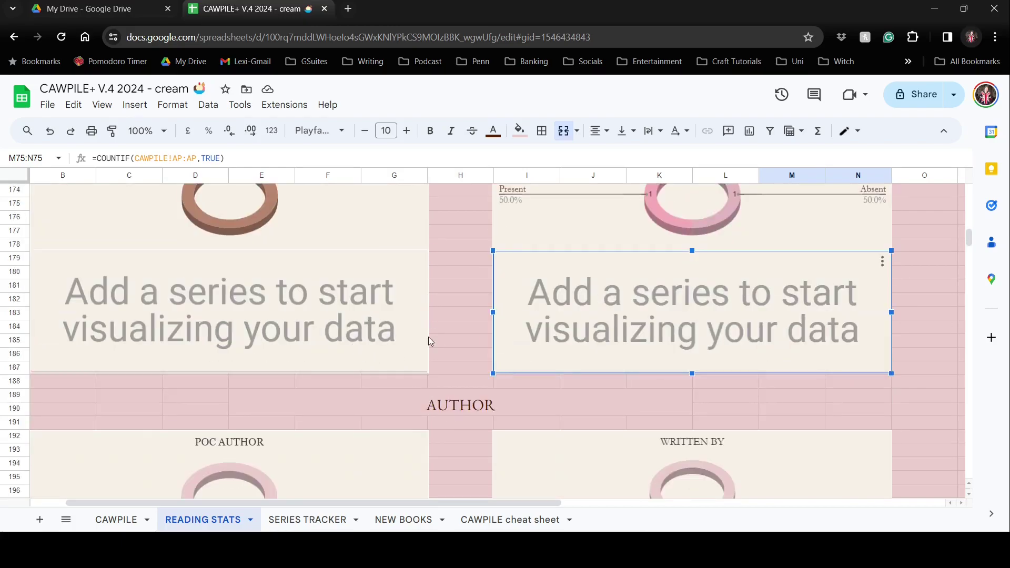
pyautogui.click(613, 301)
pyautogui.click(316, 345)
pyautogui.click(662, 321)
pyautogui.scroll(-3, 488, 389)
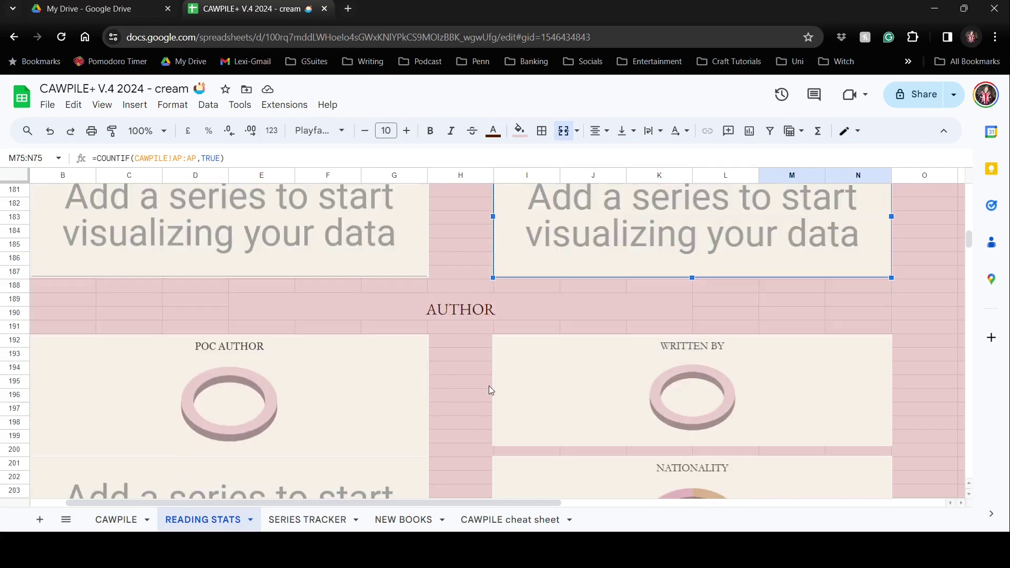
pyautogui.scroll(-3, 451, 372)
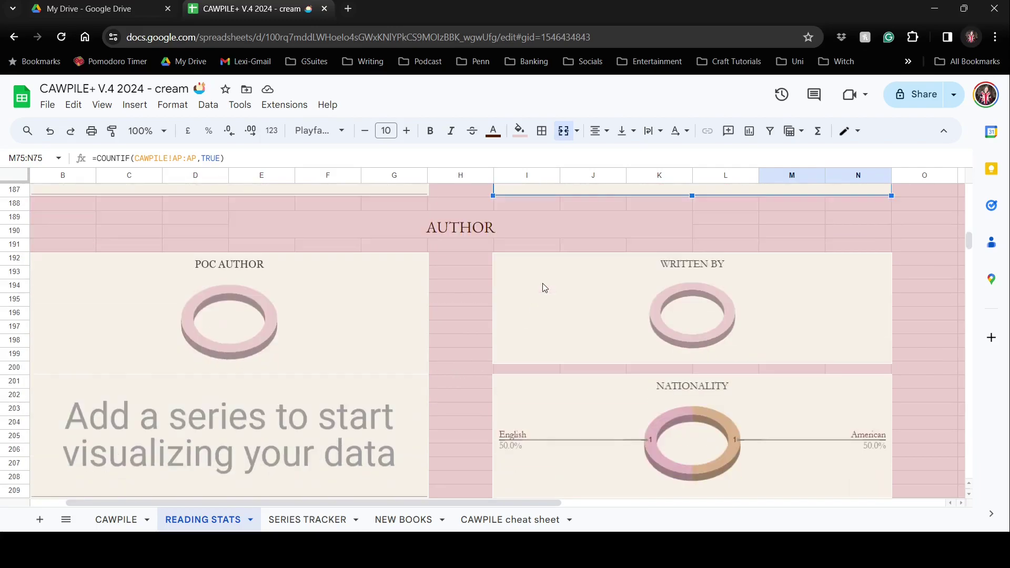
pyautogui.click(339, 320)
pyautogui.scroll(-2, 481, 348)
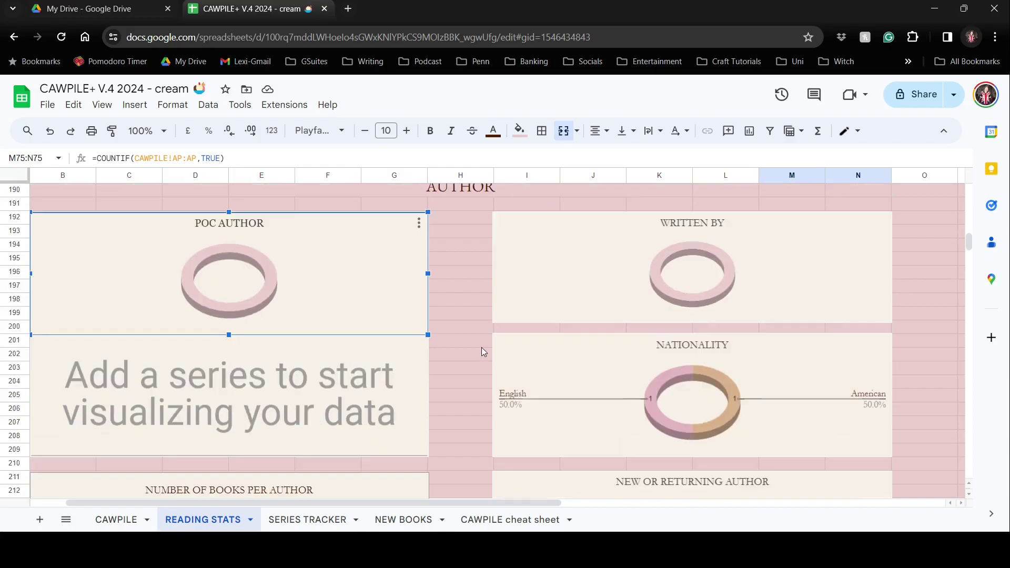
pyautogui.scroll(-2, 609, 342)
pyautogui.click(564, 372)
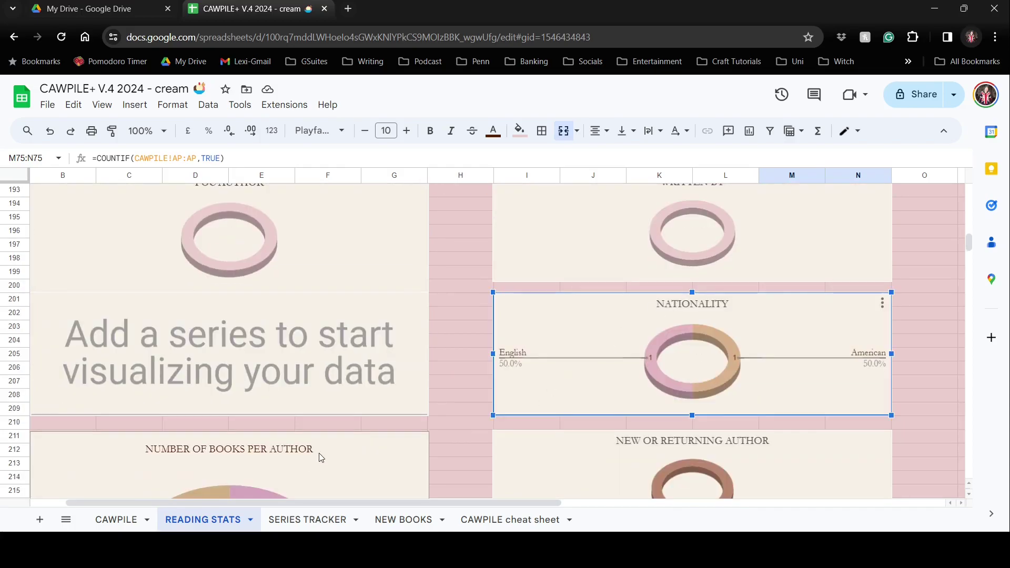
pyautogui.scroll(-5, 342, 432)
pyautogui.click(391, 323)
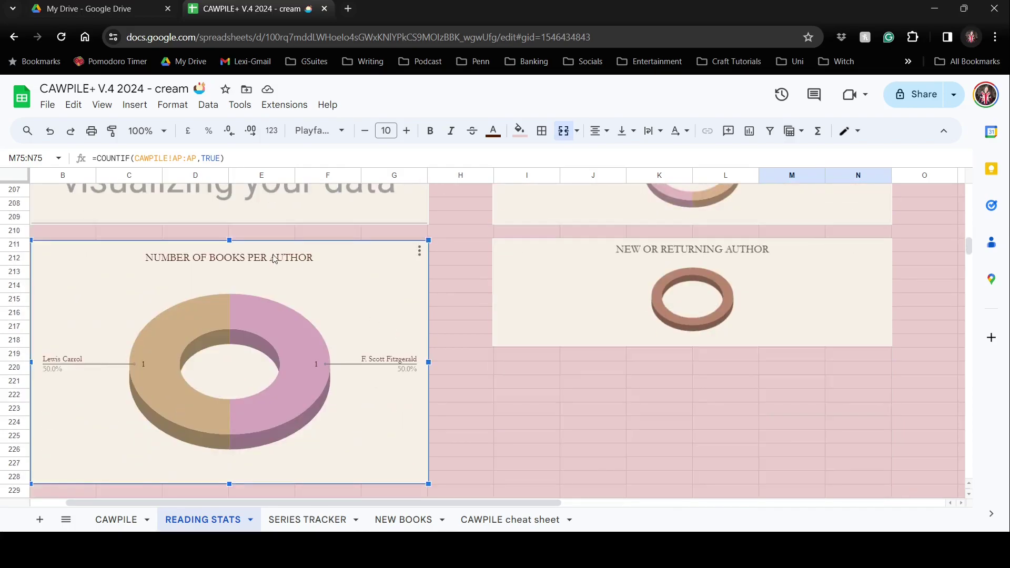
pyautogui.moveTo(308, 398)
pyautogui.click(638, 289)
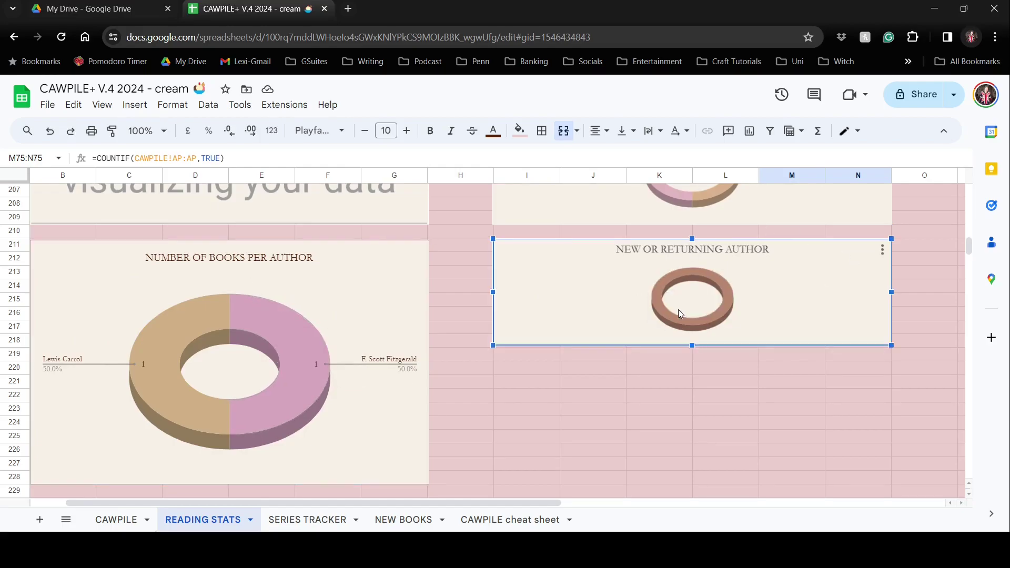
pyautogui.moveTo(685, 326)
pyautogui.scroll(-5, 686, 326)
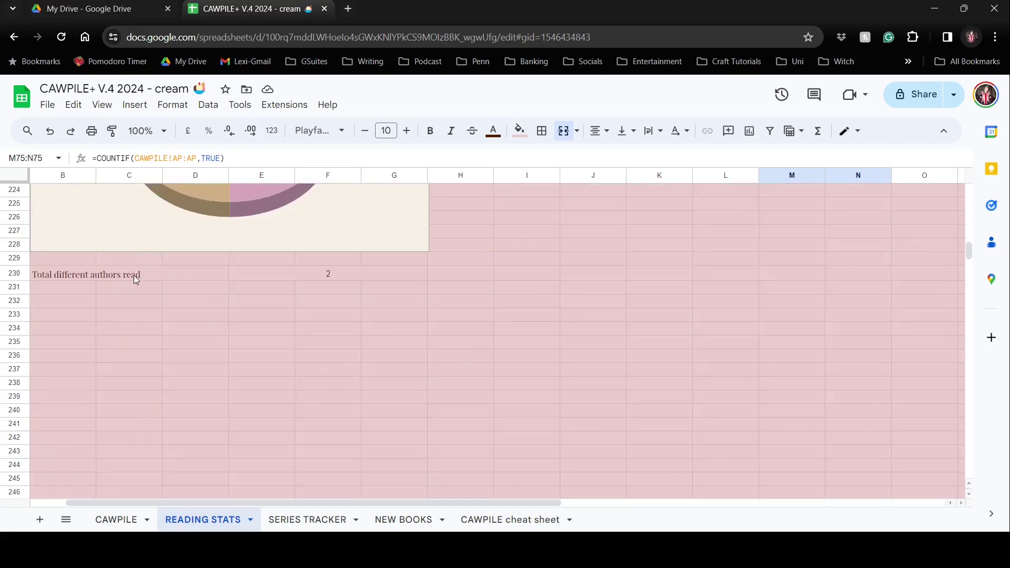
pyautogui.click(146, 271)
pyautogui.click(327, 278)
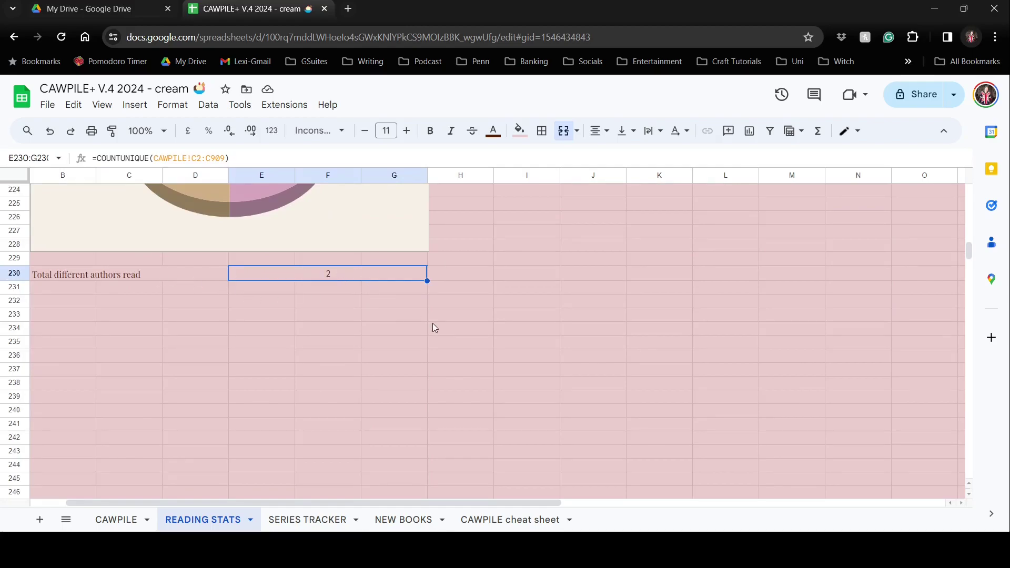
pyautogui.scroll(20, 433, 328)
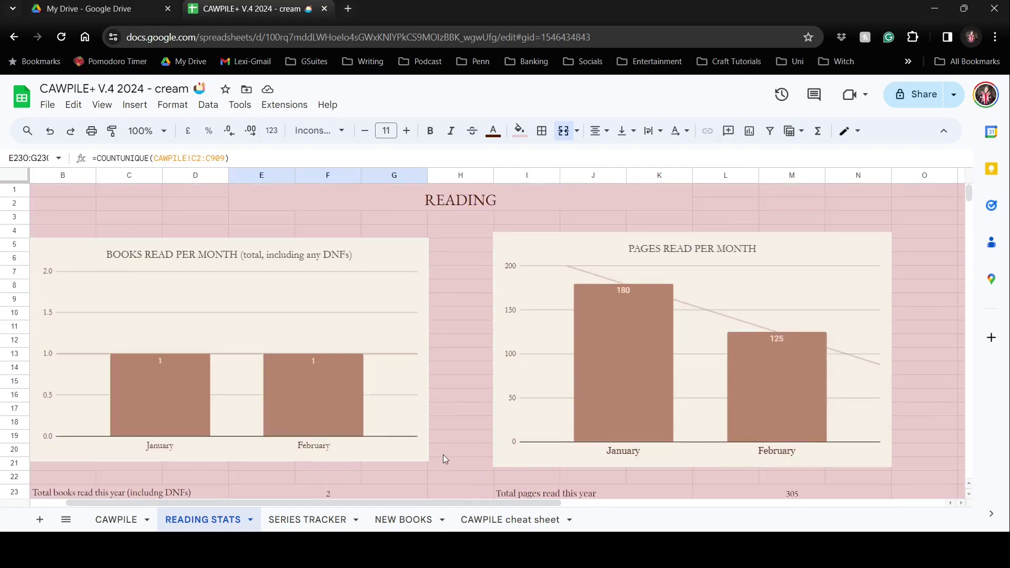
# Show the CAWPILE sheet of logged books, then return to Google Drive.
pyautogui.click(120, 520)
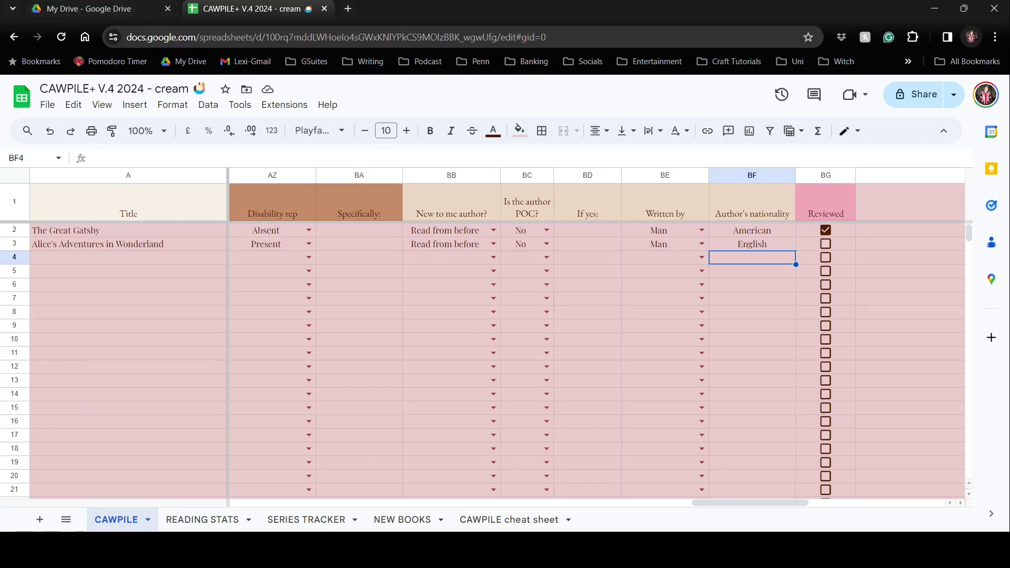
pyautogui.hotkey('ctrl', 'Tab')
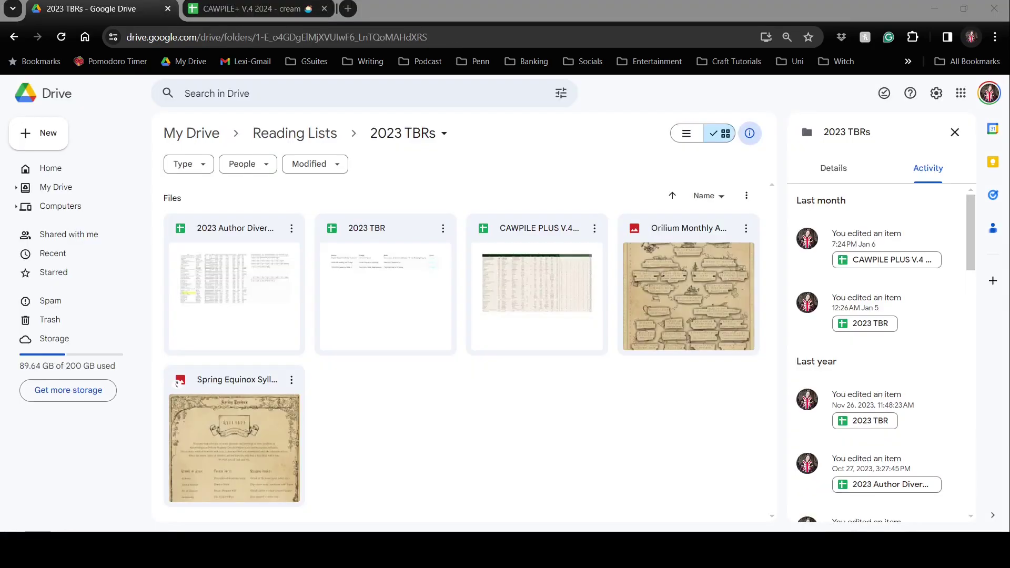
# Open the CAWPILE PLUS V.4 2023 file from the 2023 TBRs folder.
pyautogui.doubleClick(555, 324)
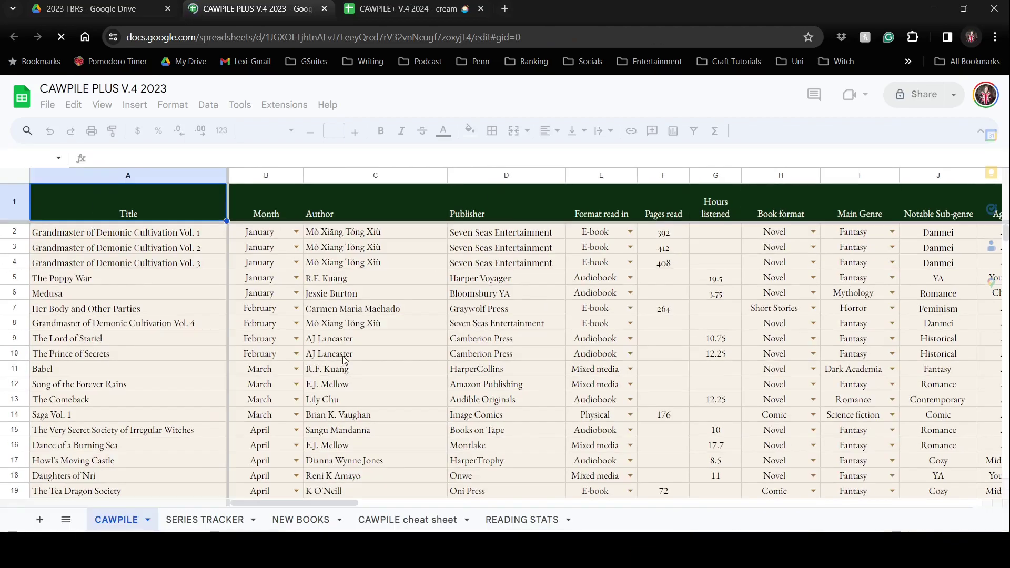
# Scroll to the last logged book, Kim Reaper Vol. 1, read in December.
pyautogui.scroll(-3, 458, 292)
pyautogui.scroll(-20, 458, 292)
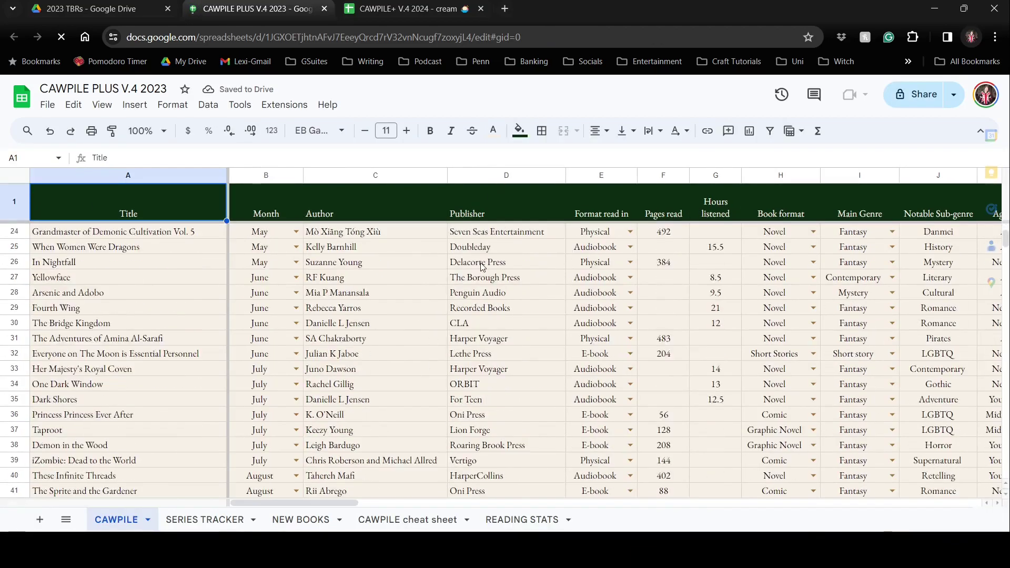
pyautogui.scroll(-6, 482, 266)
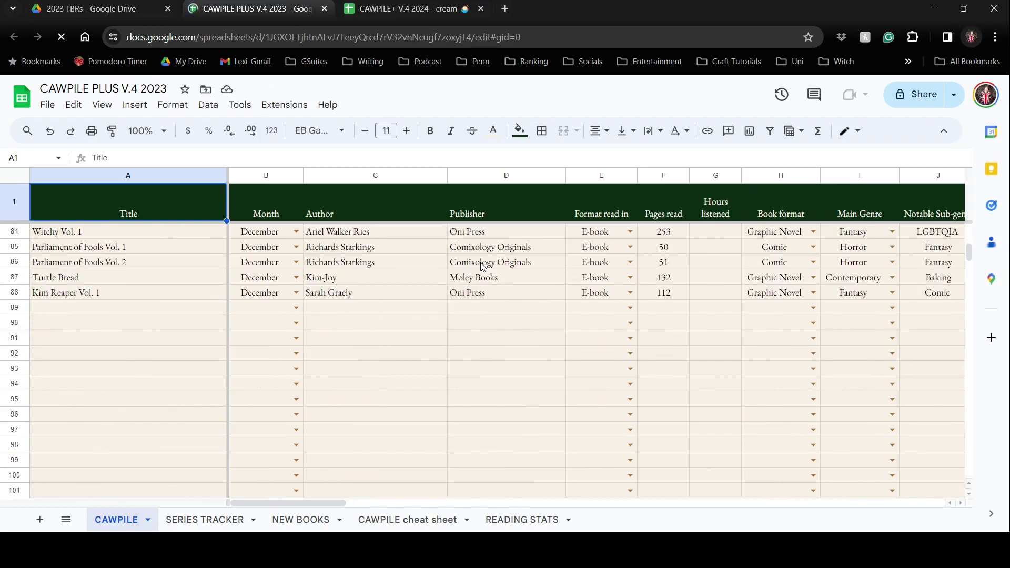
pyautogui.scroll(2, 350, 304)
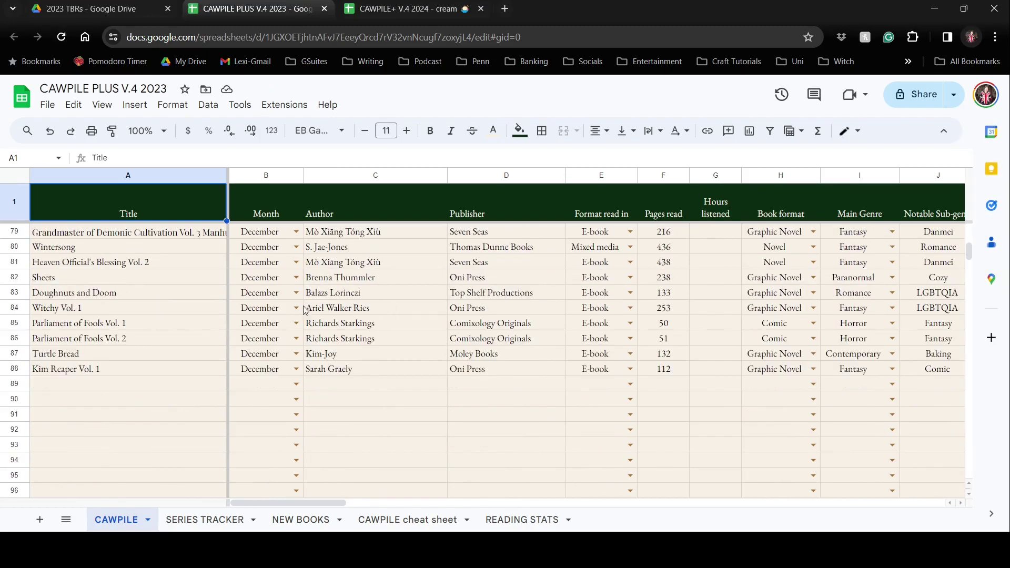
pyautogui.click(188, 369)
pyautogui.click(238, 370)
pyautogui.click(198, 368)
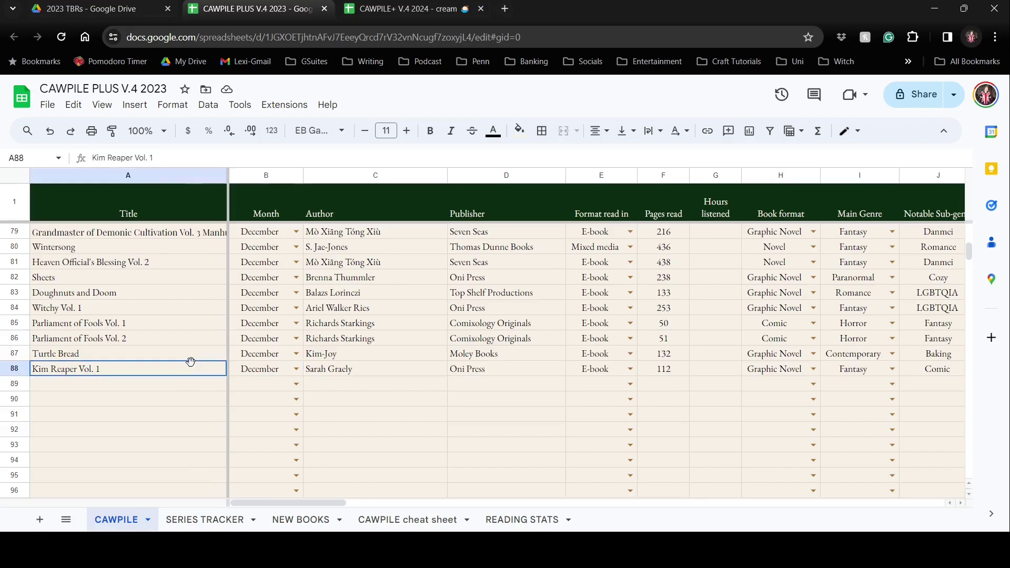
pyautogui.click(275, 372)
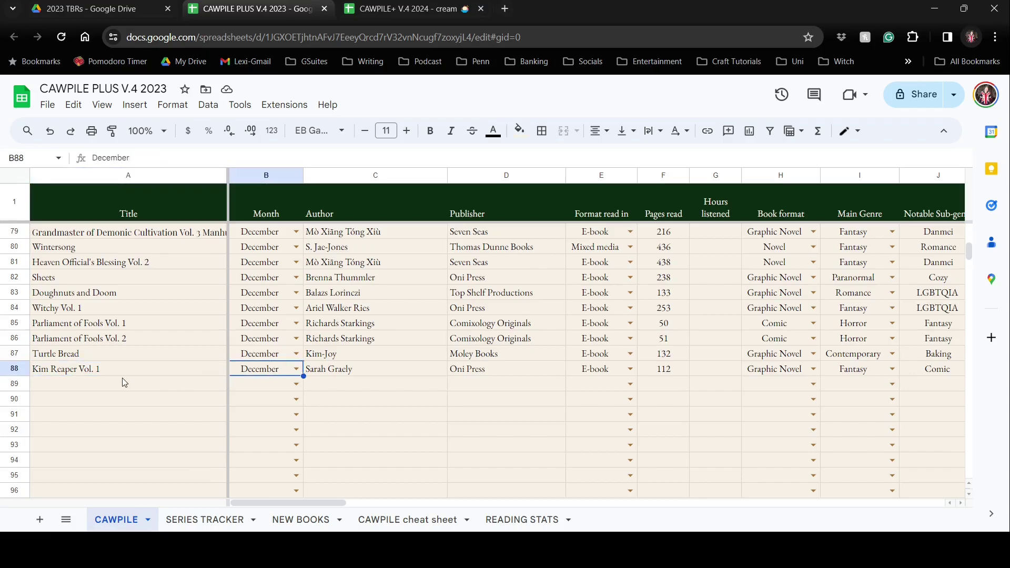
pyautogui.click(153, 373)
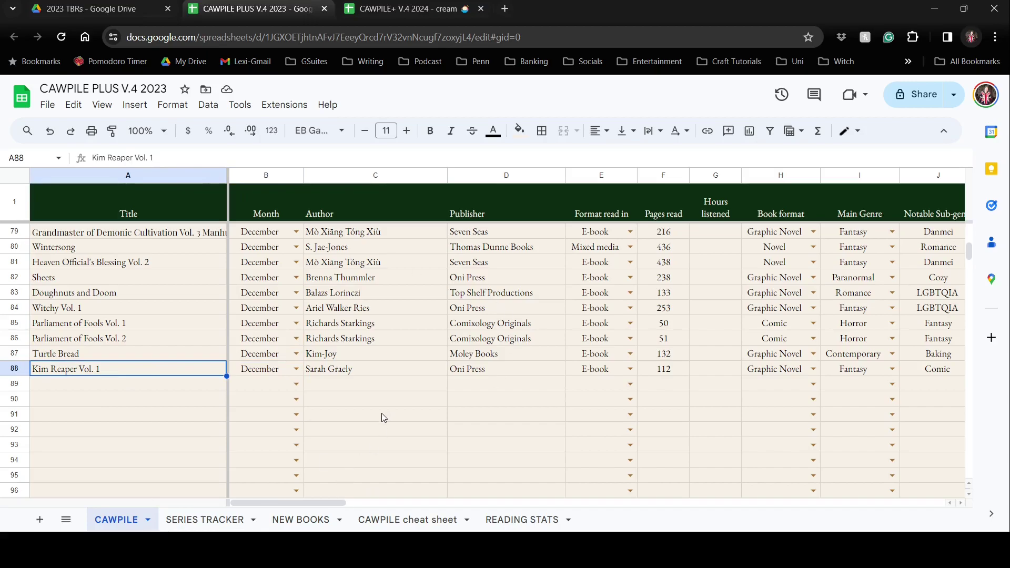
# Return to the top of the log and check the Title, Month and Author headers.
pyautogui.scroll(4, 381, 413)
pyautogui.scroll(20, 381, 413)
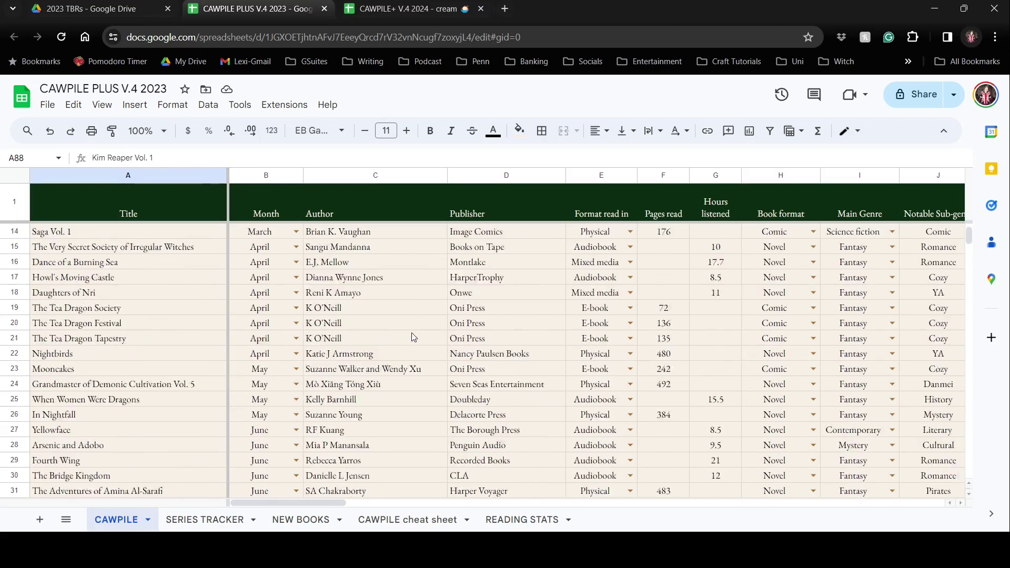
pyautogui.click(206, 201)
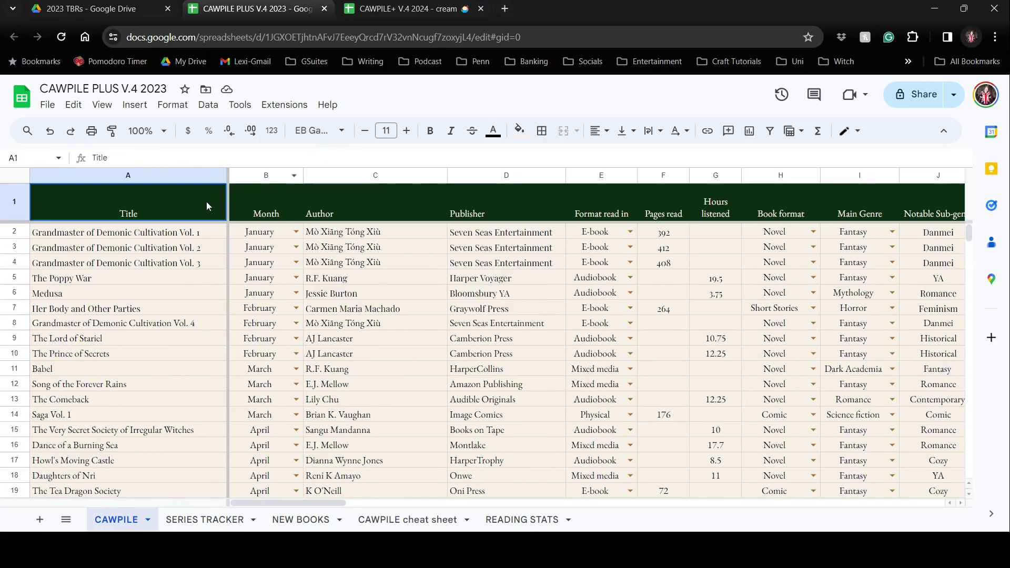
pyautogui.click(290, 208)
pyautogui.click(339, 203)
pyautogui.scroll(-4, 632, 360)
pyautogui.scroll(4, 637, 346)
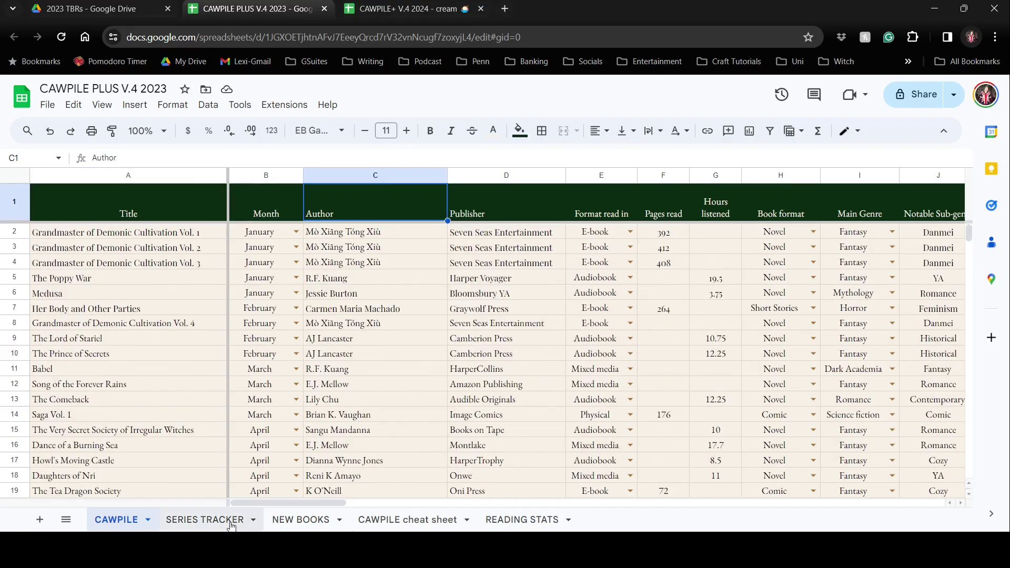
pyautogui.click(205, 520)
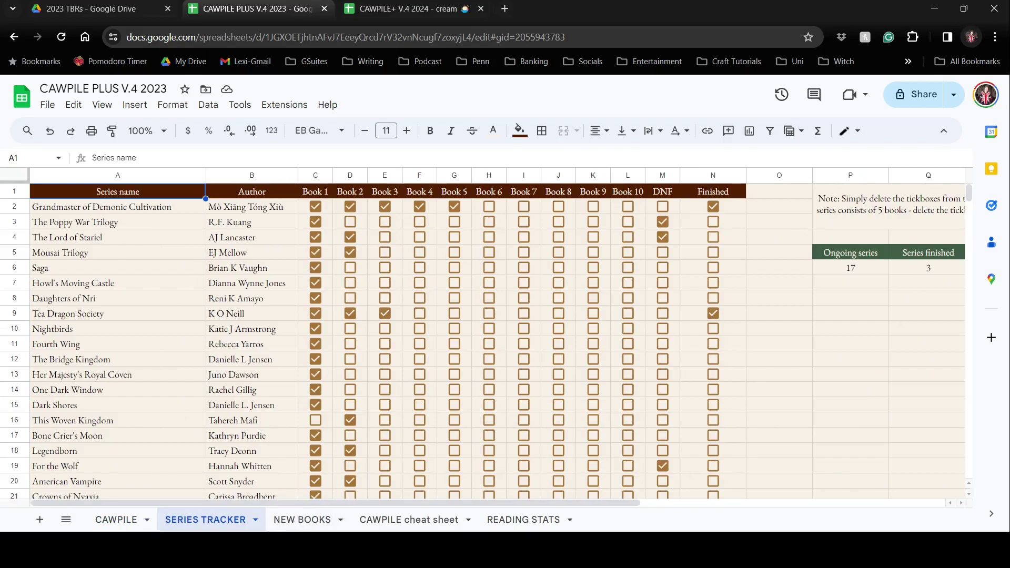
# Show the 2023 READING STATS totals: 87 books, 12778 pages, 394.45 hours listened.
pyautogui.click(524, 527)
pyautogui.scroll(-1, 514, 360)
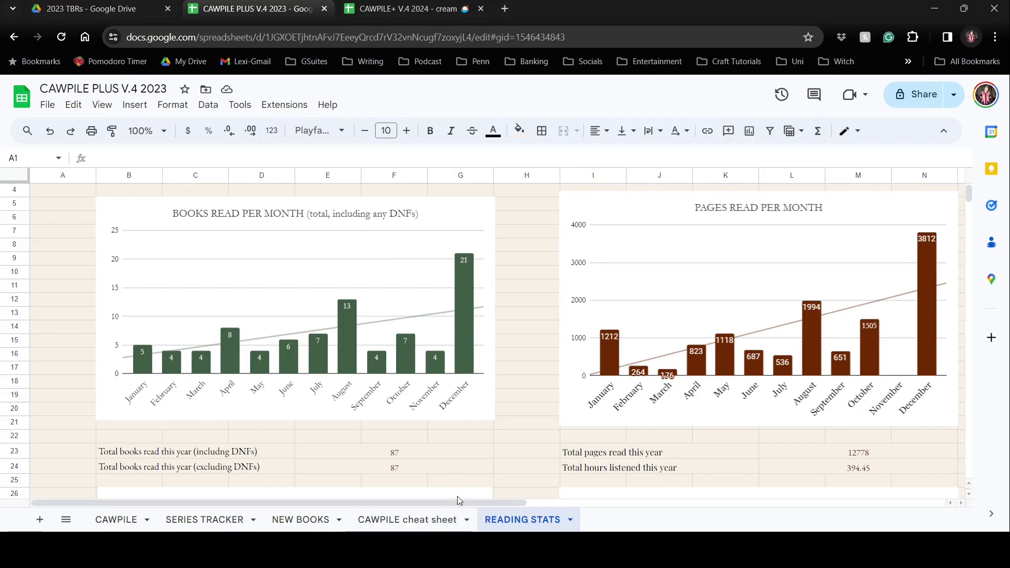
# Review the Hours Listened Per Month and Language Read In charts.
pyautogui.hscroll(1, 495, 513)
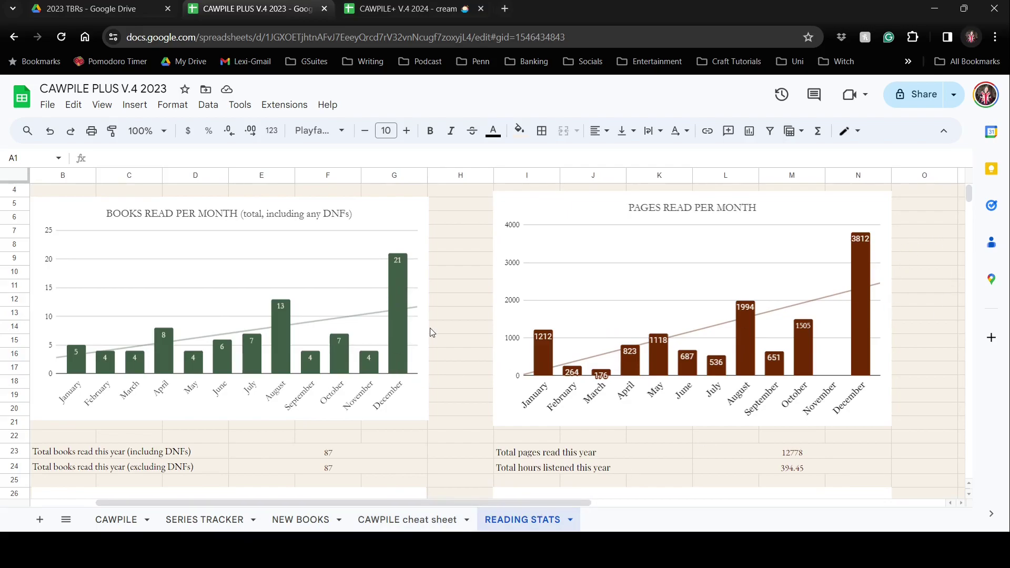
pyautogui.scroll(-5, 431, 335)
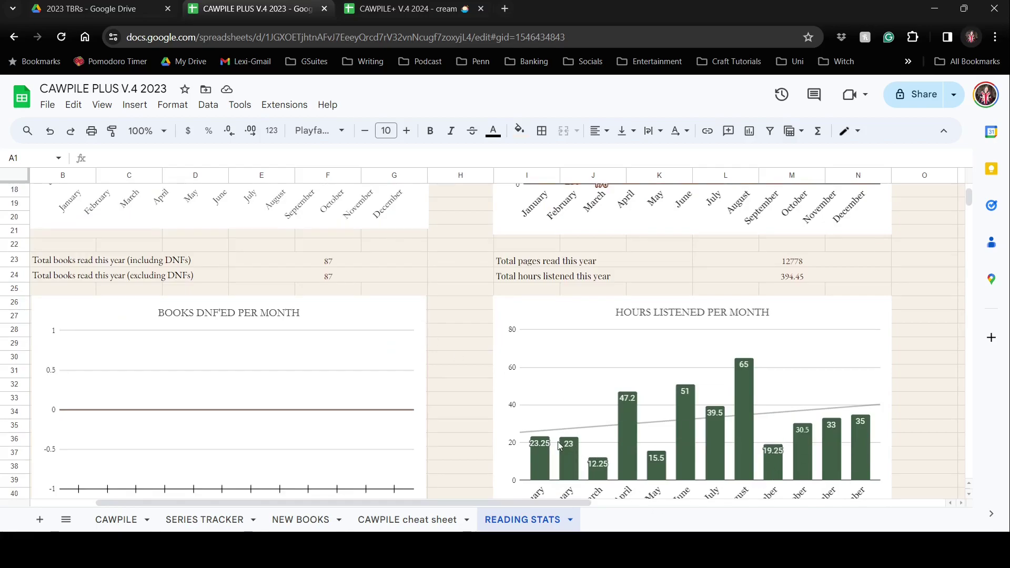
pyautogui.scroll(-3, 736, 432)
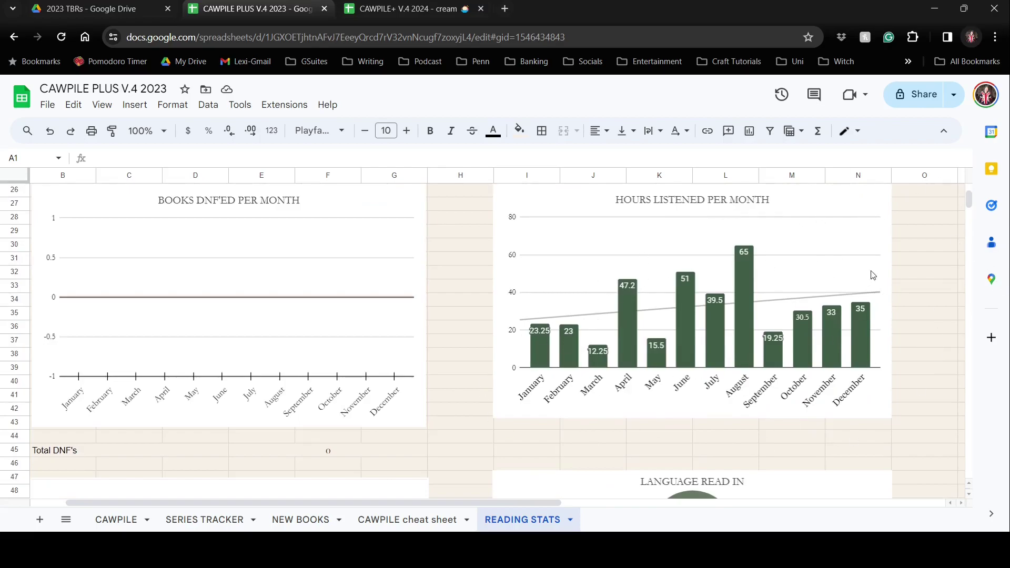
pyautogui.click(729, 409)
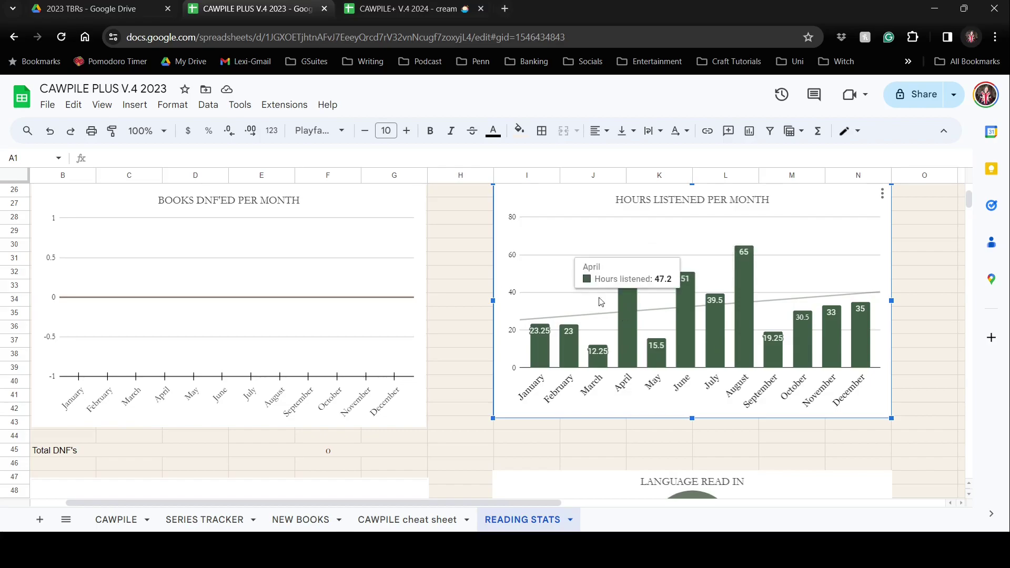
pyautogui.scroll(-5, 472, 298)
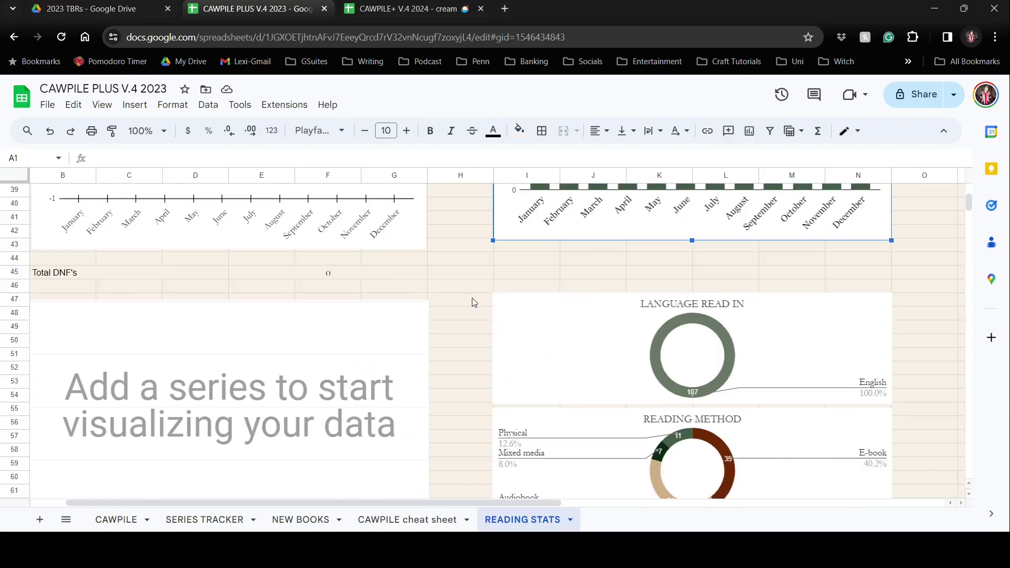
pyautogui.scroll(-2, 472, 298)
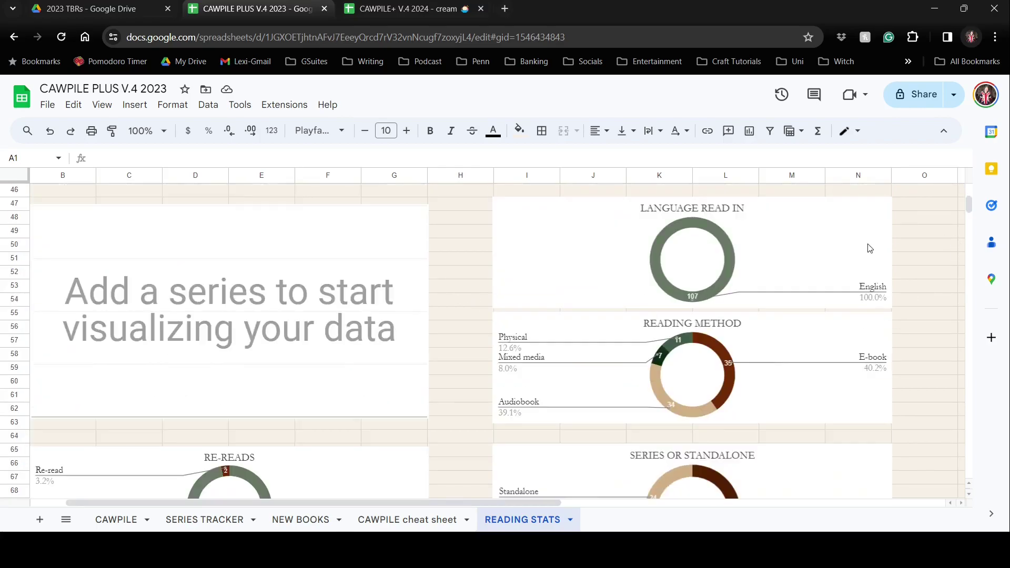
pyautogui.click(837, 261)
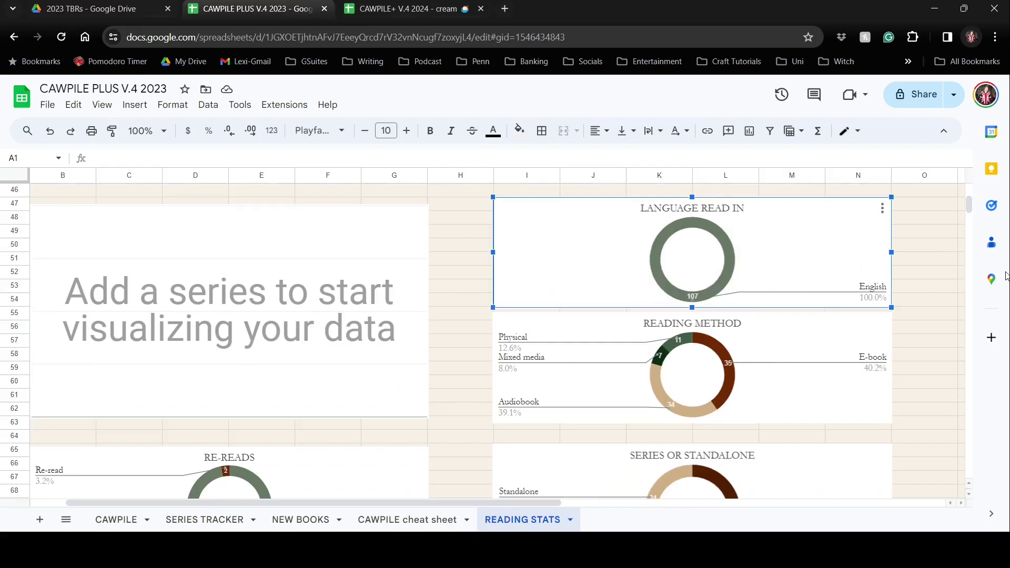
# Review the Reading Method, Series or Standalone, and Re-reads charts.
pyautogui.scroll(-2, 678, 361)
pyautogui.click(835, 291)
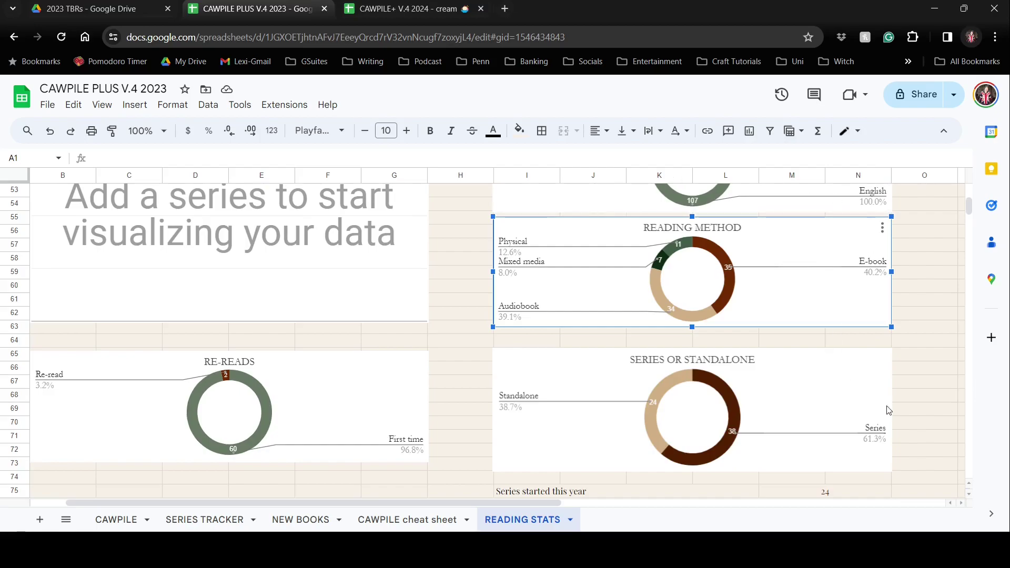
pyautogui.scroll(-3, 887, 408)
pyautogui.click(792, 265)
pyautogui.click(268, 269)
# Review the Bookclubs and Readathons charts, continuing down to genre and book length.
pyautogui.scroll(-3, 271, 362)
pyautogui.click(329, 333)
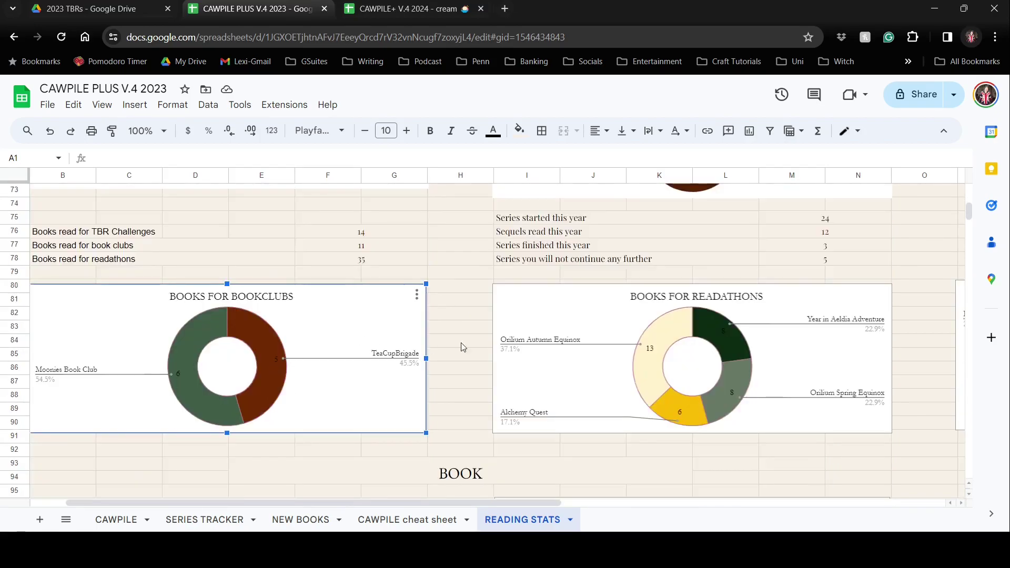
pyautogui.click(609, 331)
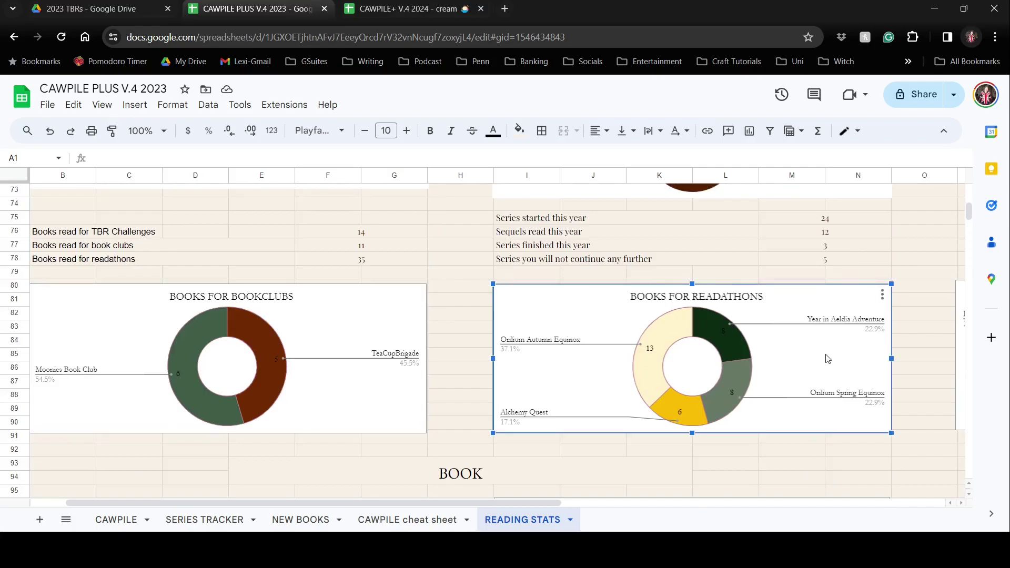
pyautogui.scroll(-4, 828, 364)
pyautogui.scroll(-2, 828, 369)
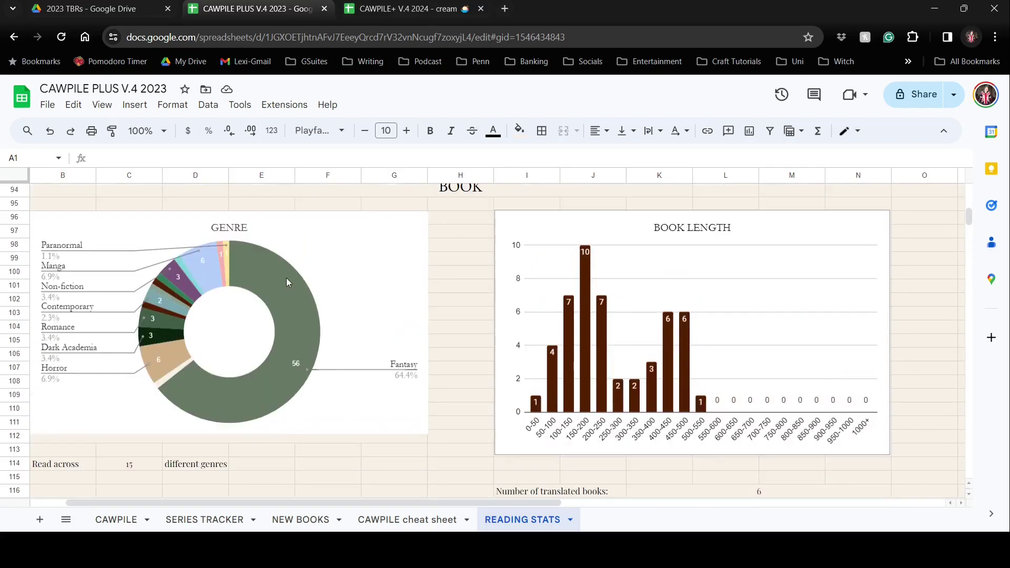
pyautogui.click(349, 310)
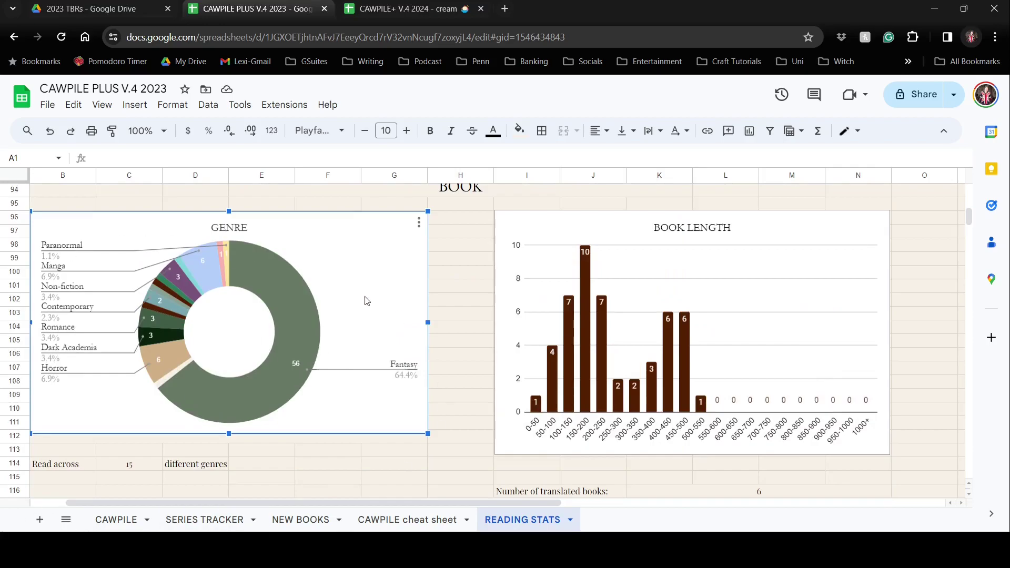
pyautogui.moveTo(266, 394)
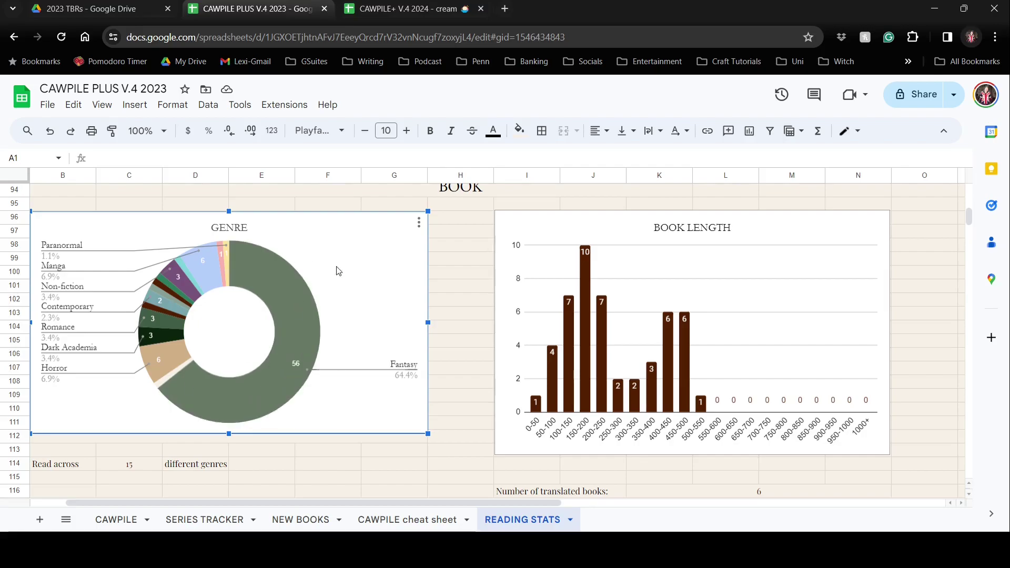
pyautogui.click(764, 321)
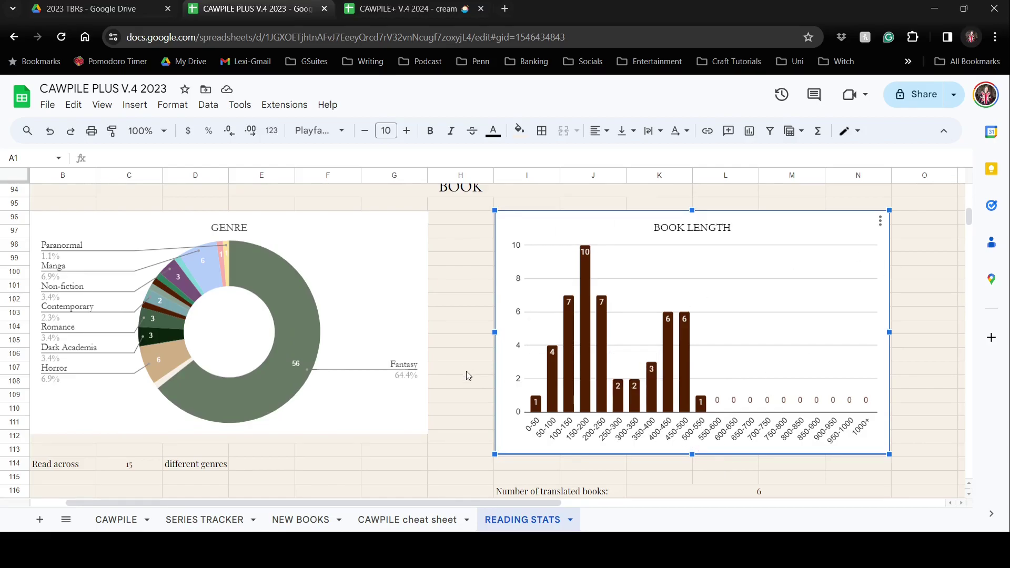
pyautogui.scroll(-2, 467, 371)
pyautogui.scroll(-2, 475, 372)
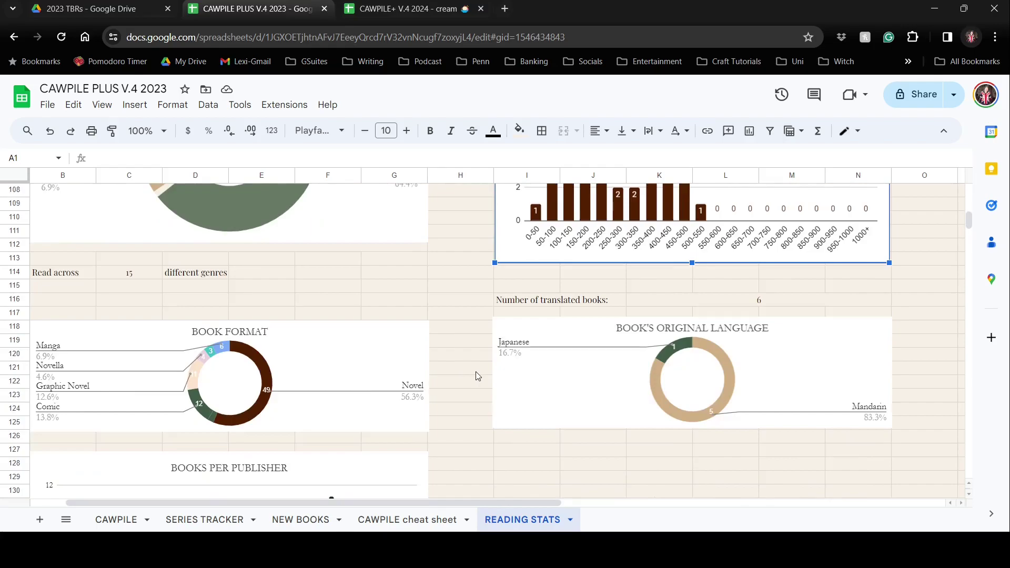
pyautogui.scroll(-1, 463, 350)
pyautogui.click(358, 338)
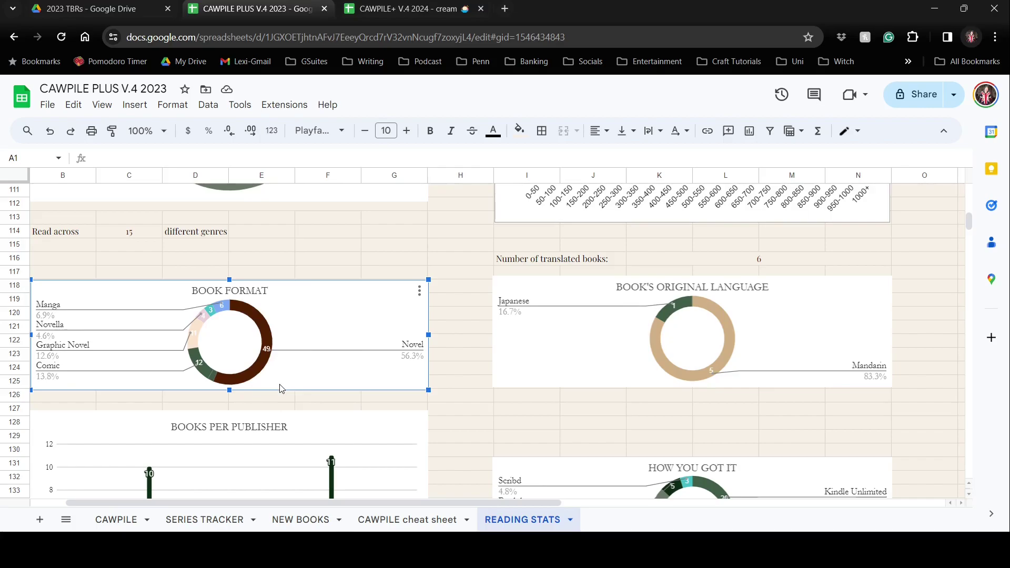
pyautogui.click(628, 375)
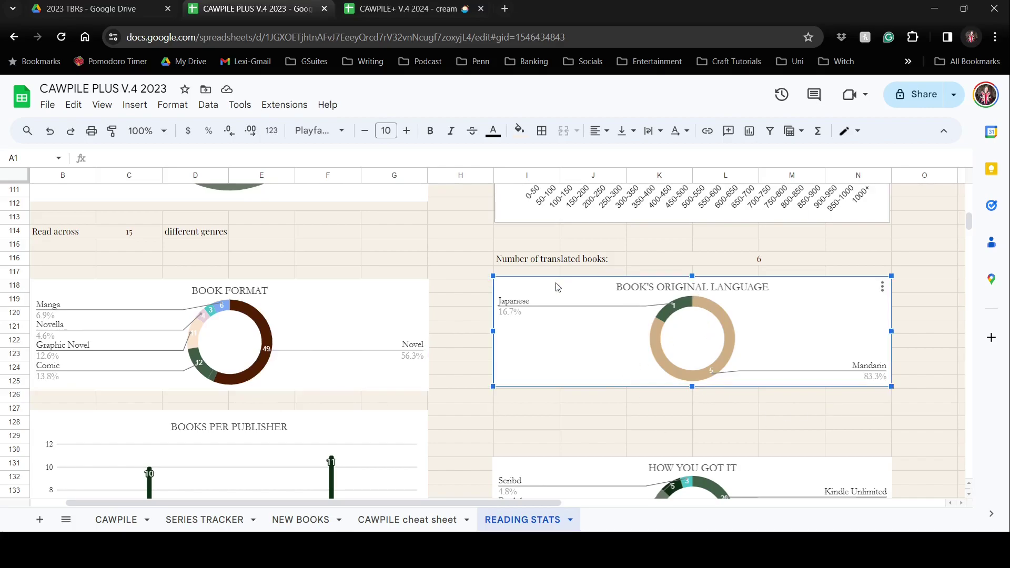
pyautogui.scroll(-1, 763, 419)
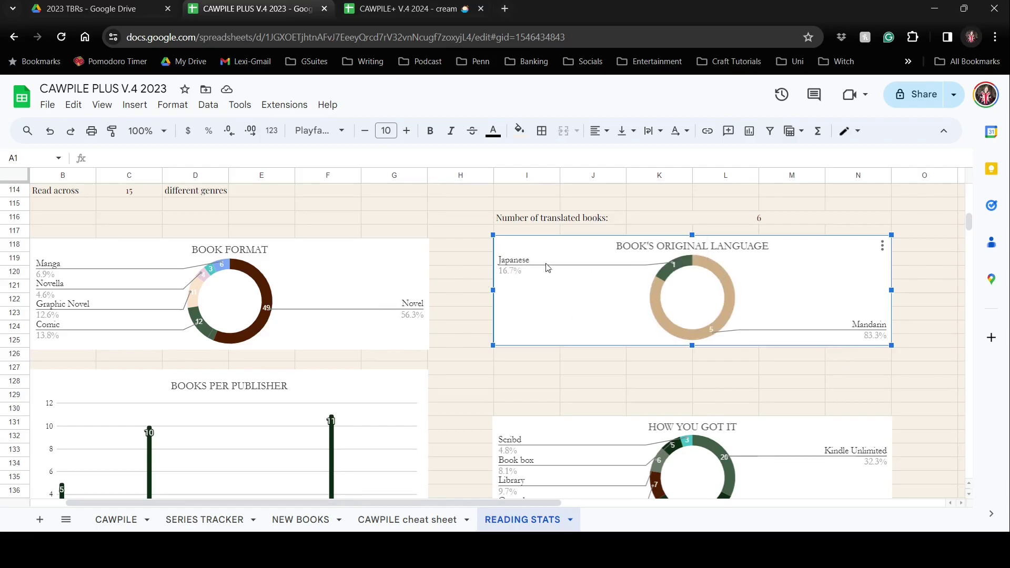
pyautogui.scroll(-3, 583, 307)
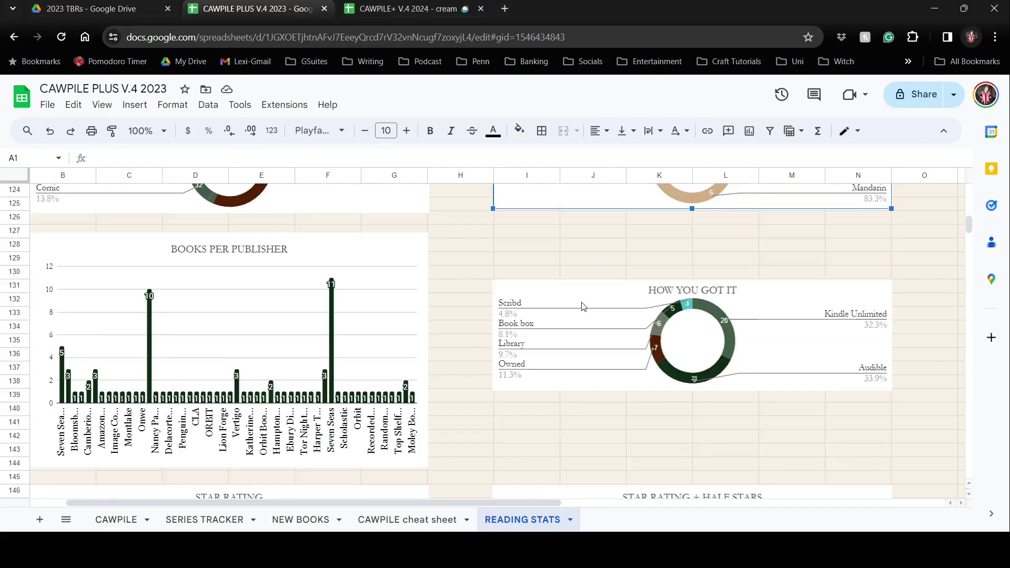
pyautogui.scroll(-1, 791, 444)
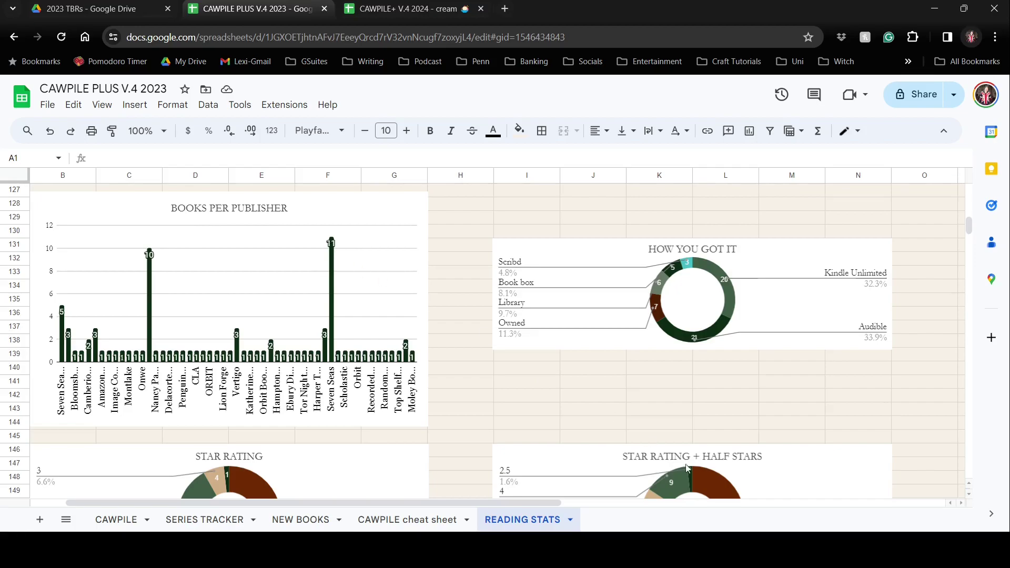
pyautogui.click(756, 310)
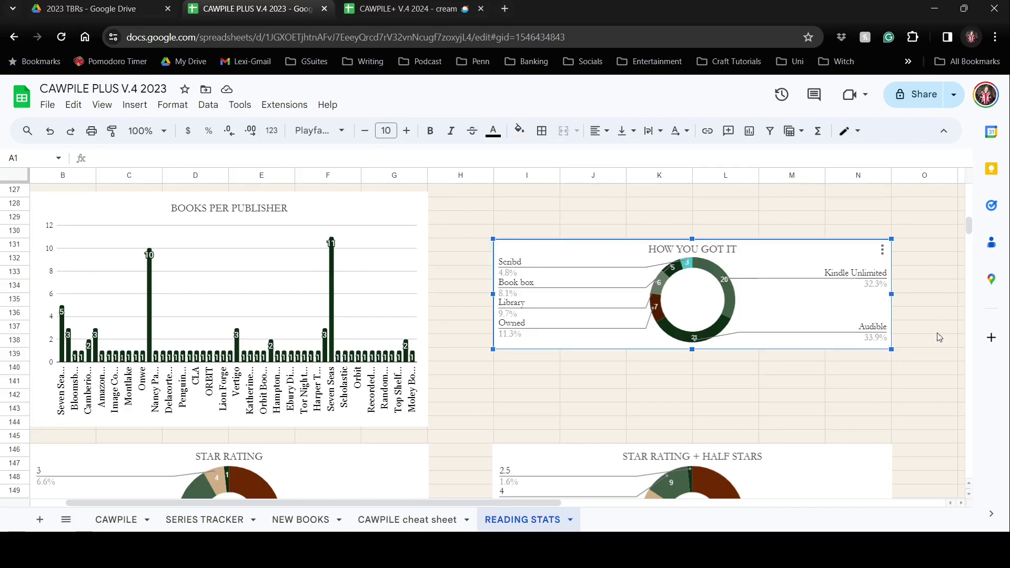
pyautogui.scroll(-5, 693, 314)
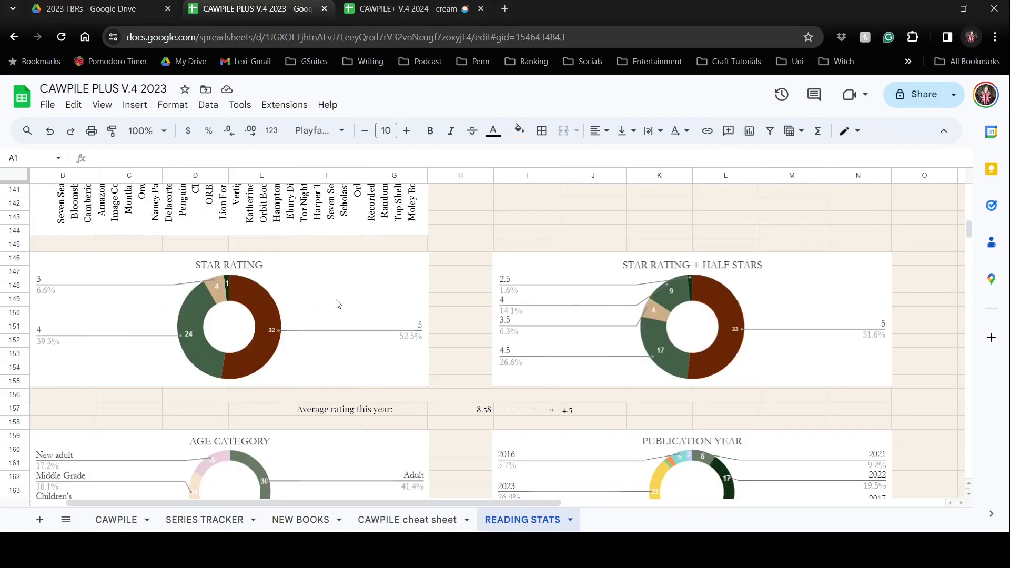
pyautogui.click(332, 276)
pyautogui.click(852, 277)
pyautogui.scroll(-3, 789, 329)
pyautogui.click(784, 397)
pyautogui.click(390, 322)
pyautogui.scroll(-5, 451, 350)
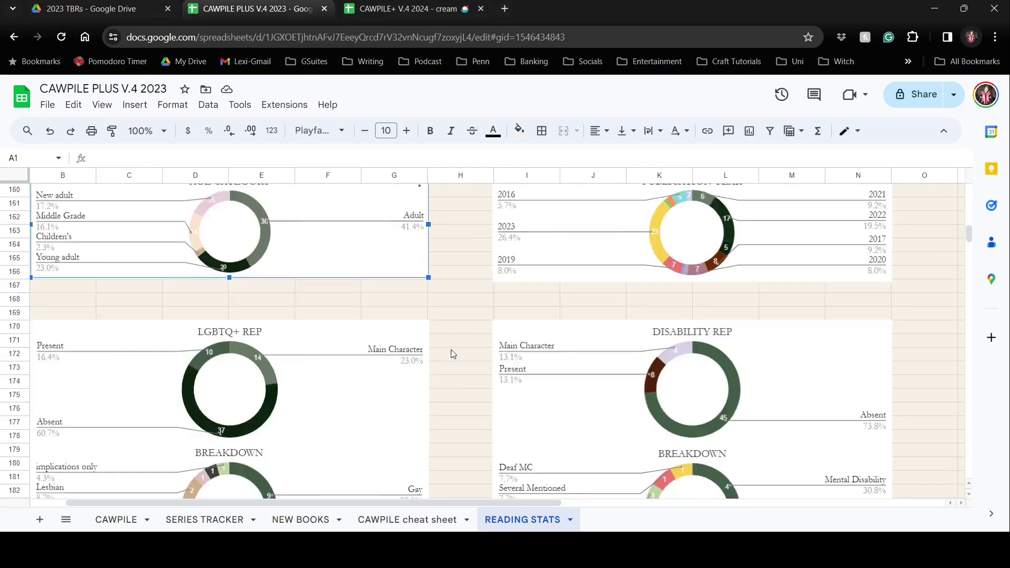
pyautogui.click(334, 341)
pyautogui.click(617, 325)
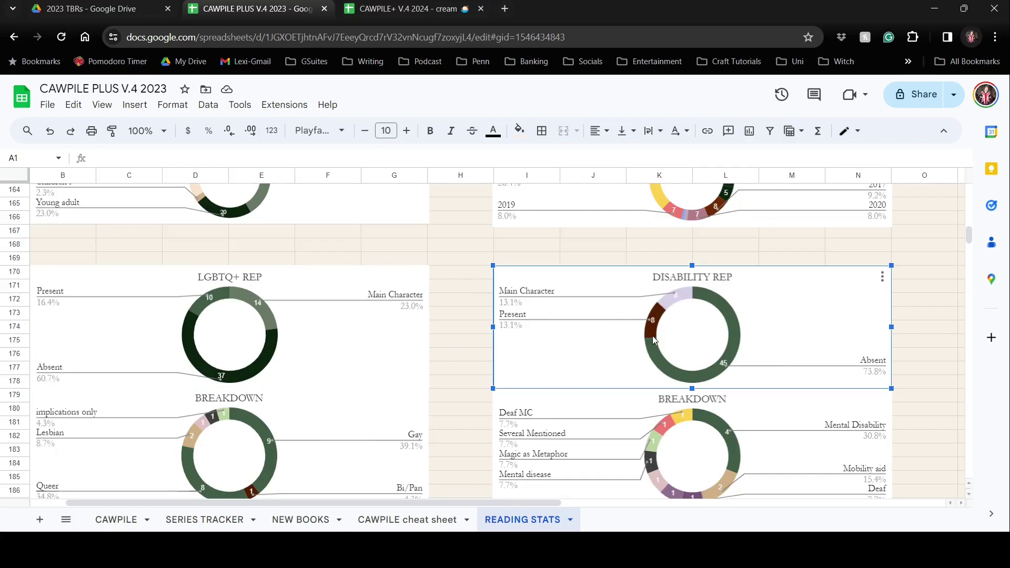
pyautogui.scroll(-4, 653, 337)
pyautogui.click(590, 270)
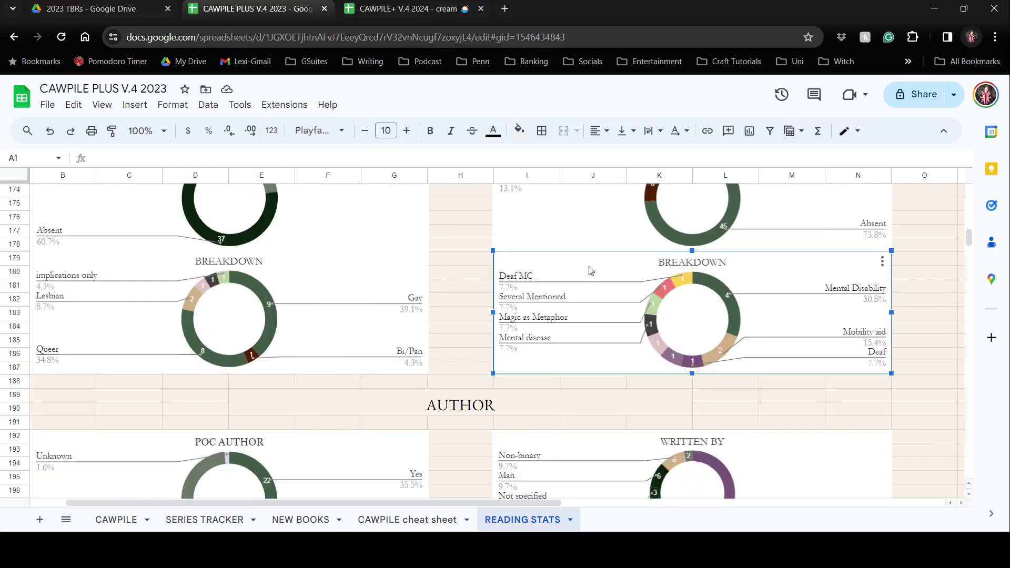
pyautogui.click(296, 286)
pyautogui.scroll(3, 303, 285)
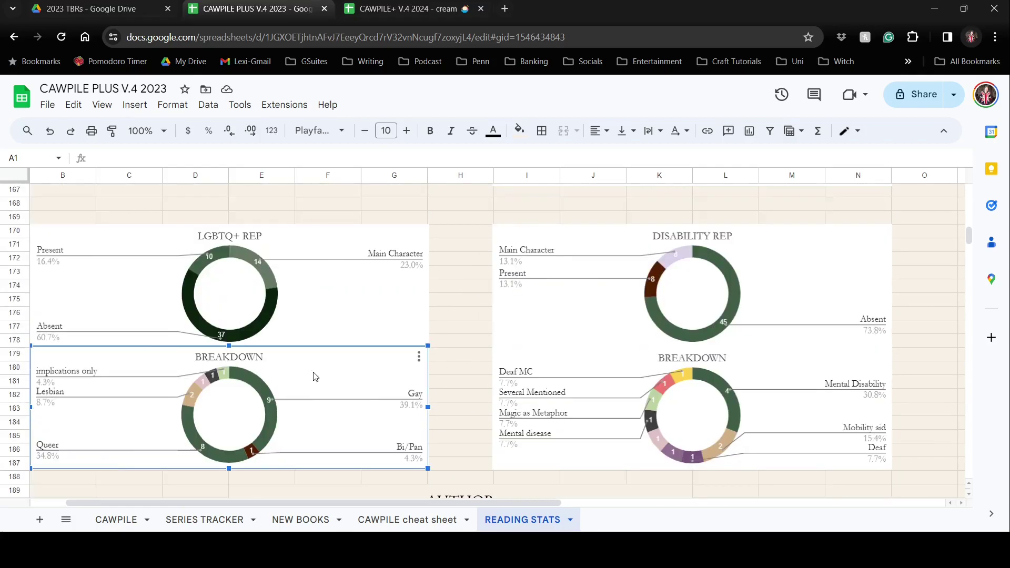
pyautogui.click(309, 309)
pyautogui.click(312, 393)
pyautogui.click(550, 284)
pyautogui.click(595, 366)
pyautogui.click(621, 285)
pyautogui.click(566, 361)
pyautogui.click(343, 299)
pyautogui.click(339, 392)
pyautogui.click(109, 520)
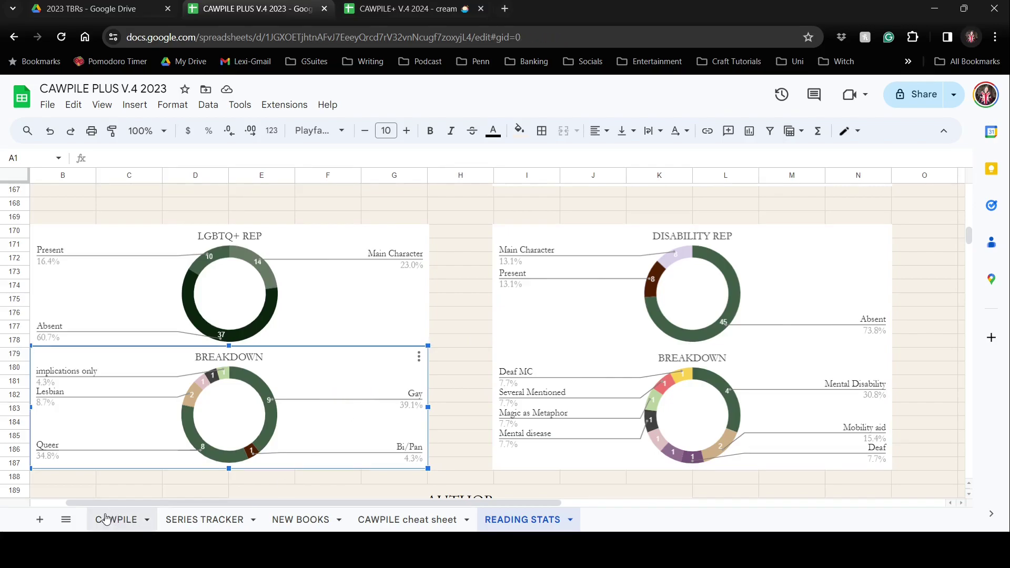
pyautogui.moveTo(287, 503); pyautogui.dragTo(726, 530)
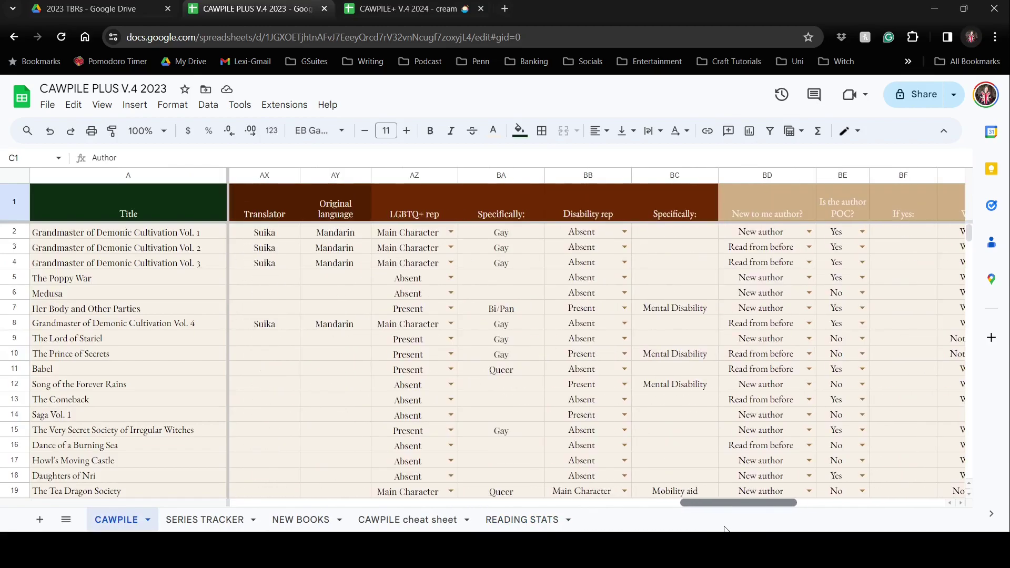
pyautogui.click(517, 237)
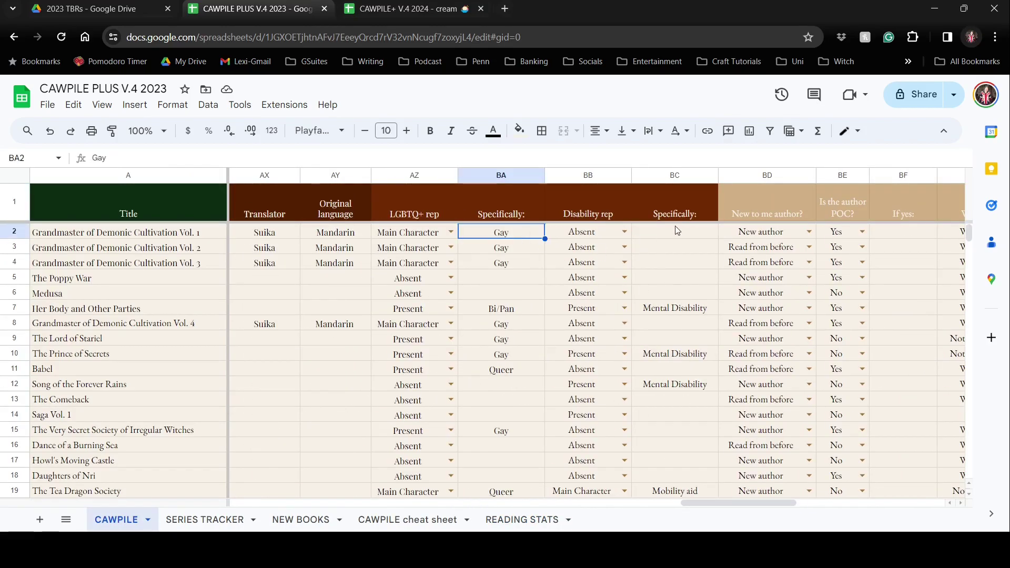
pyautogui.click(688, 232)
pyautogui.press('Down')
pyautogui.press('Down')
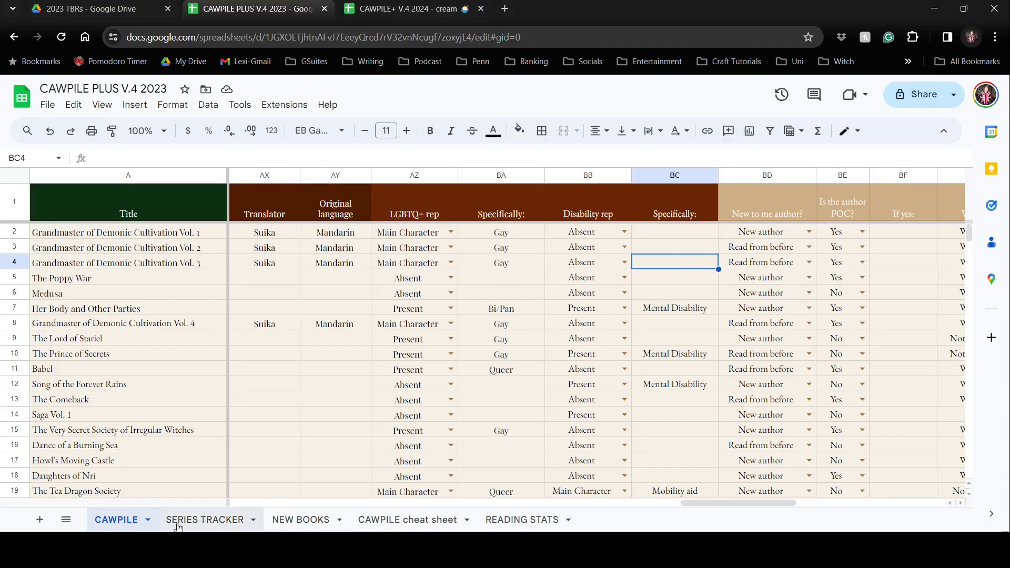
pyautogui.click(206, 521)
pyautogui.click(532, 521)
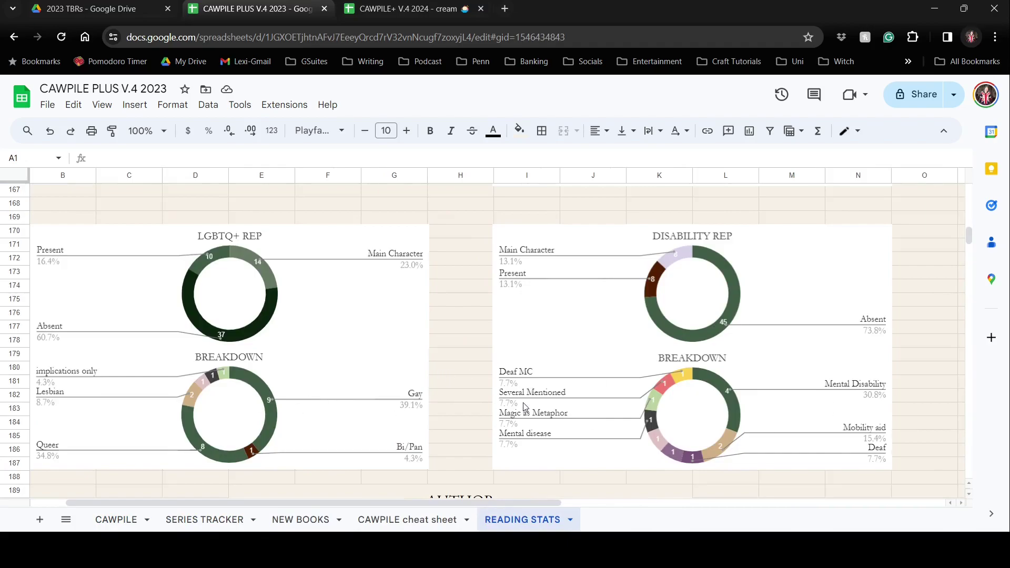
pyautogui.scroll(-6, 525, 407)
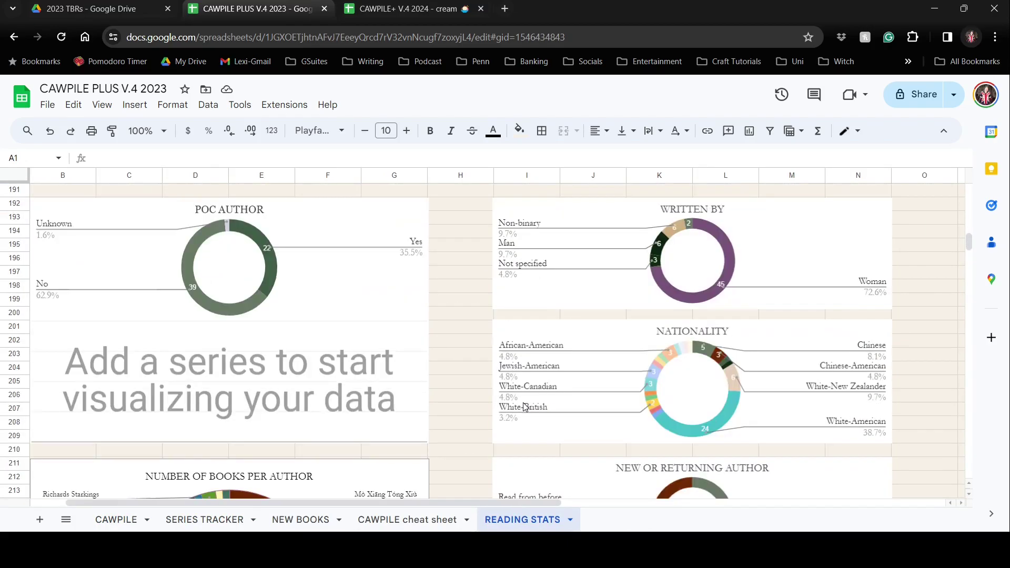
pyautogui.click(308, 287)
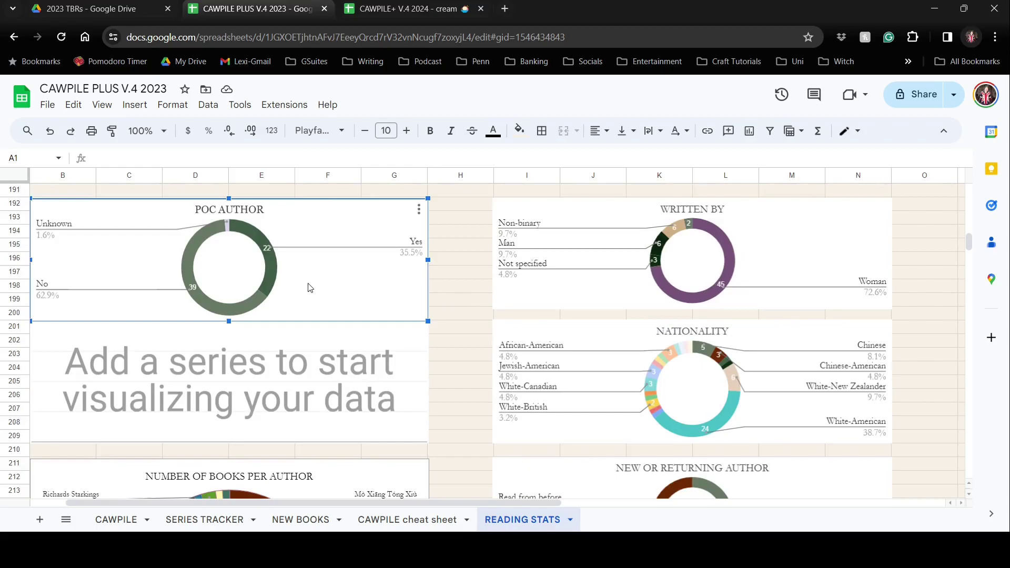
pyautogui.click(579, 283)
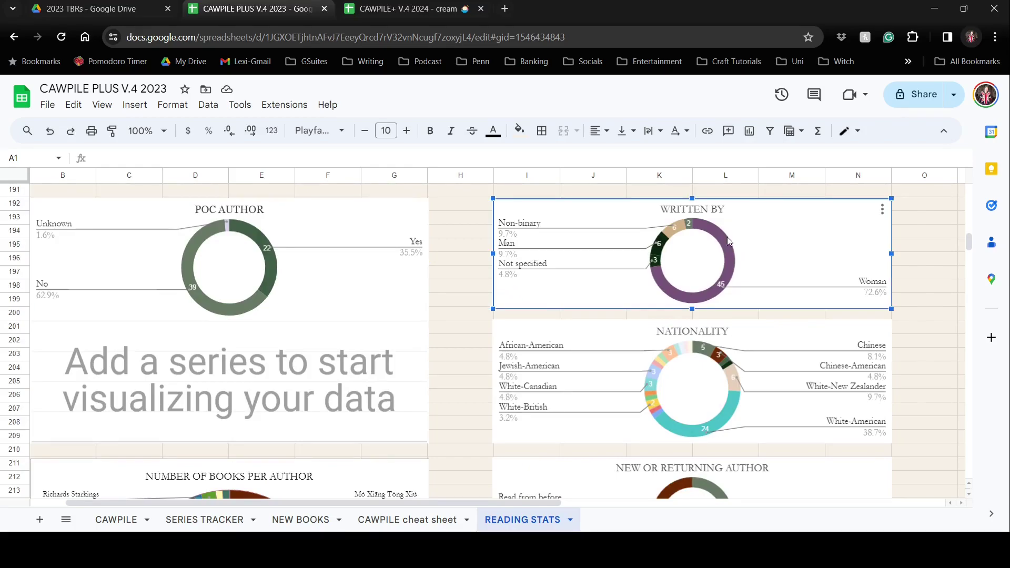
pyautogui.click(600, 343)
pyautogui.scroll(-4, 603, 347)
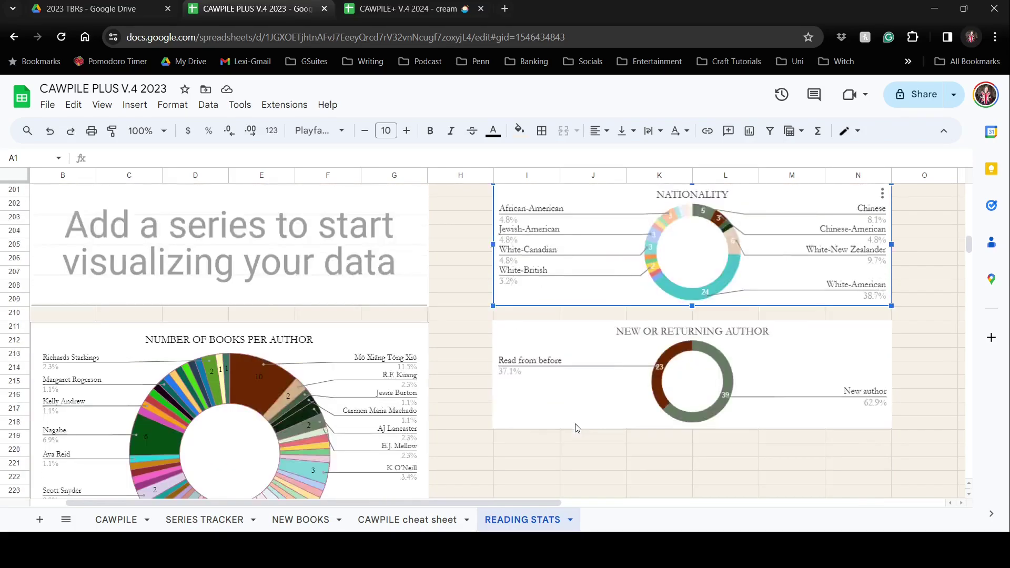
pyautogui.click(605, 348)
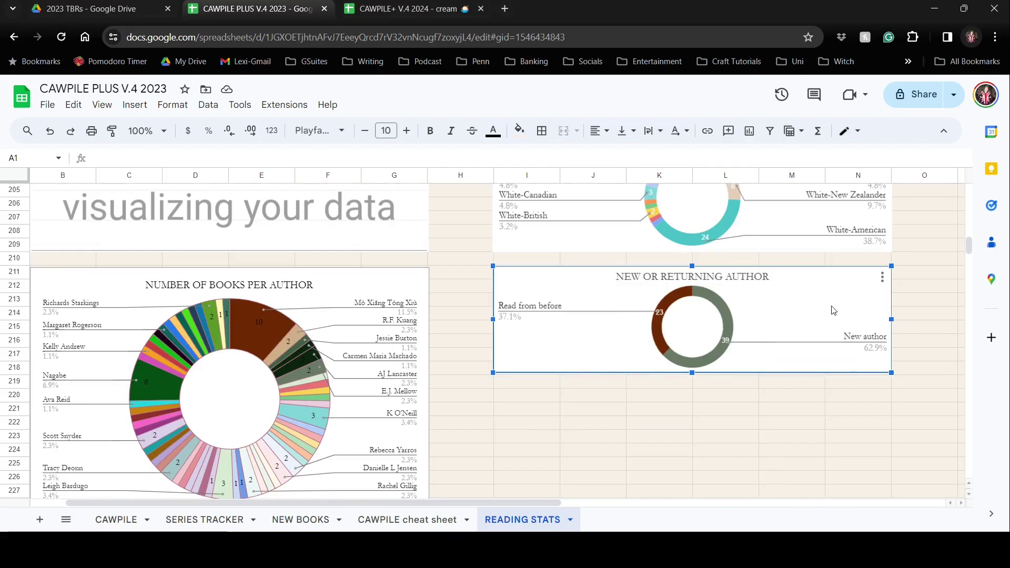
pyautogui.scroll(-1, 237, 276)
pyautogui.click(336, 239)
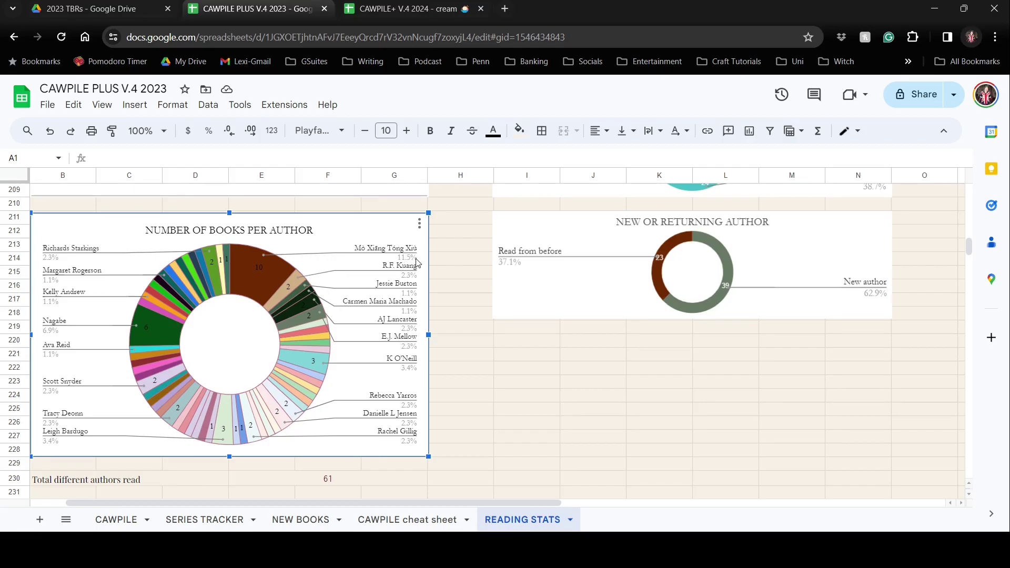
# Inspect the author chart slices and the total different authors count.
pyautogui.moveTo(273, 264)
pyautogui.moveTo(165, 336)
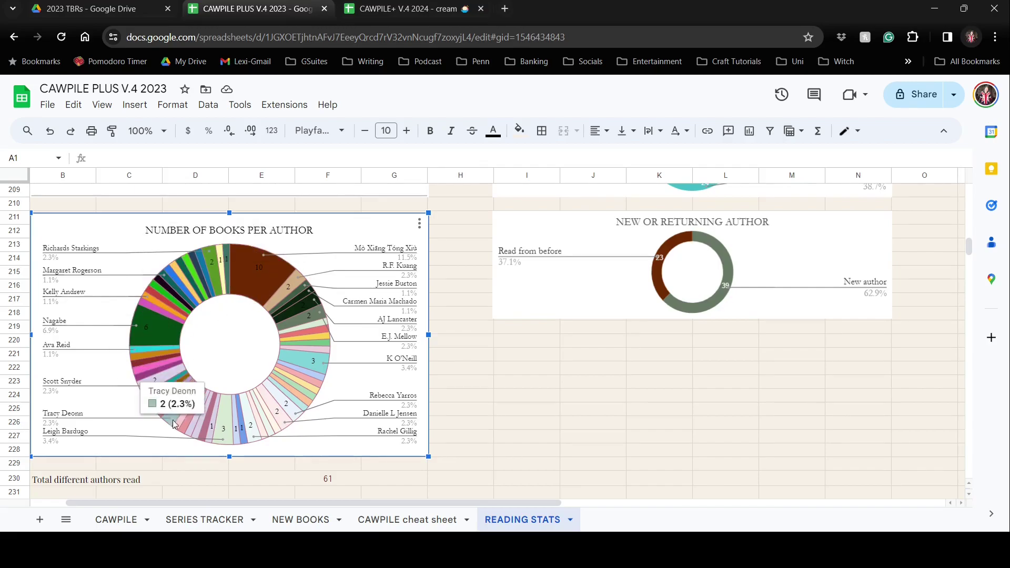
pyautogui.moveTo(309, 374)
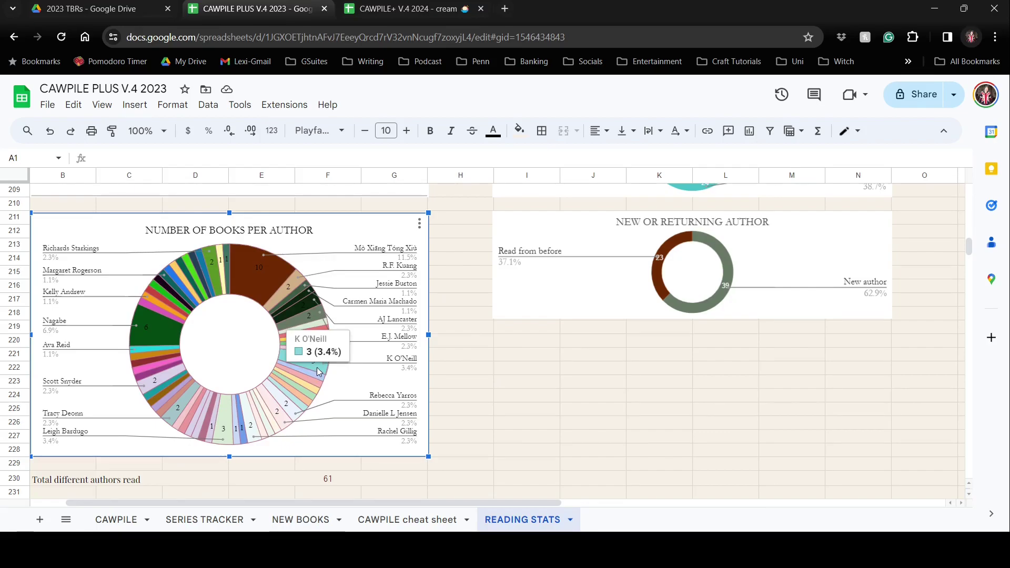
pyautogui.moveTo(218, 274)
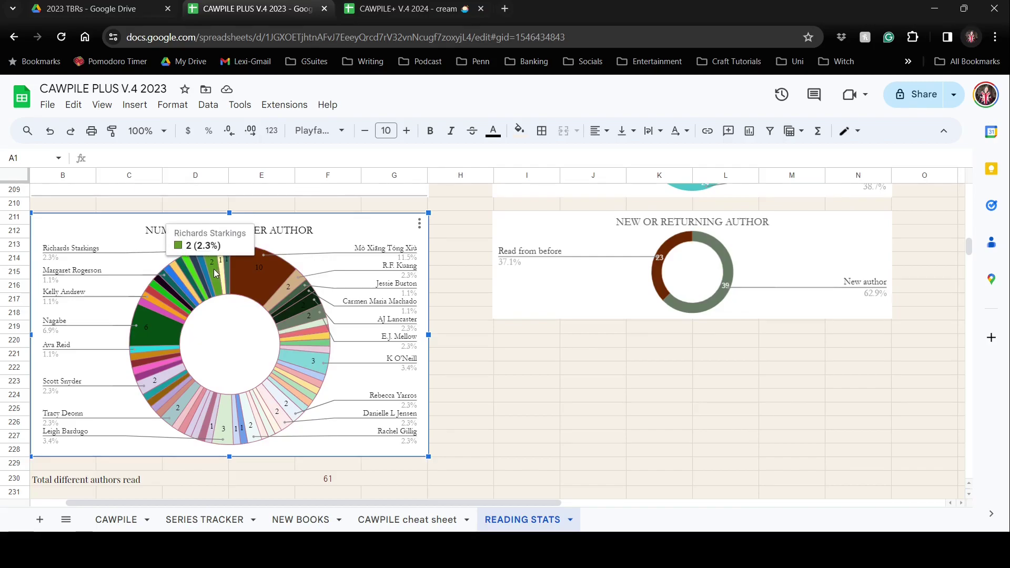
pyautogui.scroll(-1, 612, 436)
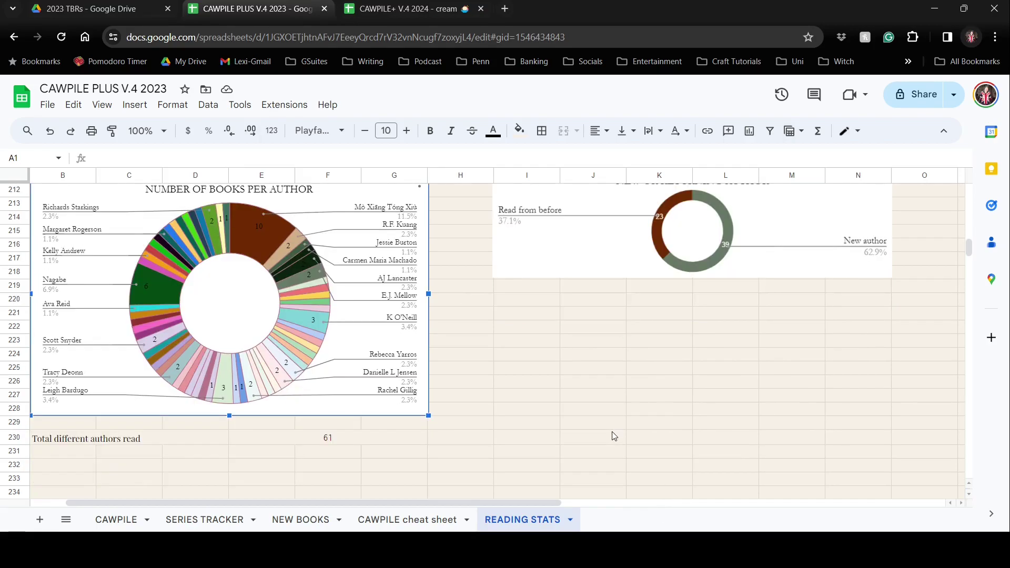
pyautogui.click(340, 439)
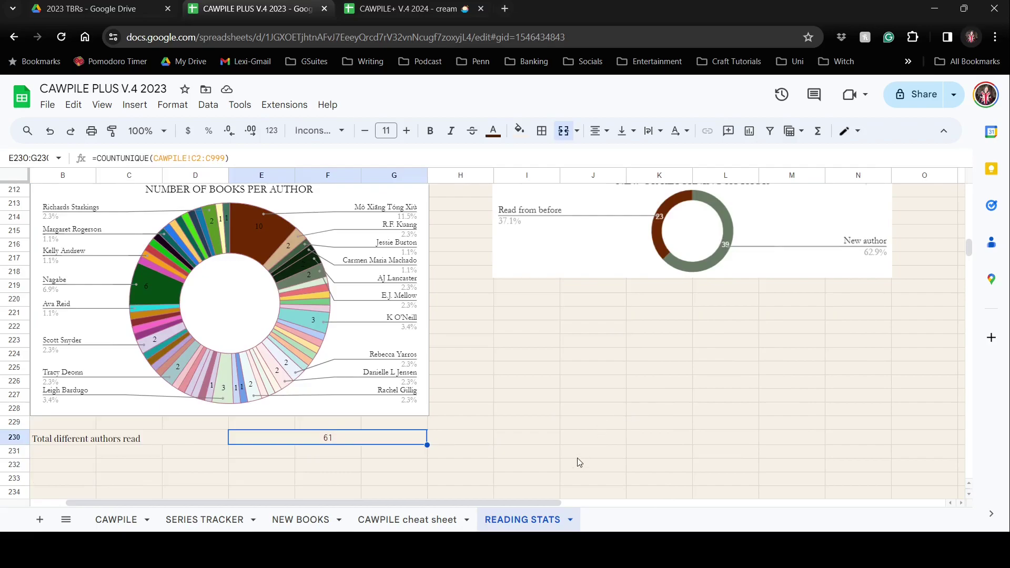
# Select the NEW OR RETURNING AUTHOR chart, then bring up the CAWPILE 2024 - dark mode spreadsheet.
pyautogui.scroll(2, 577, 459)
pyautogui.click(706, 357)
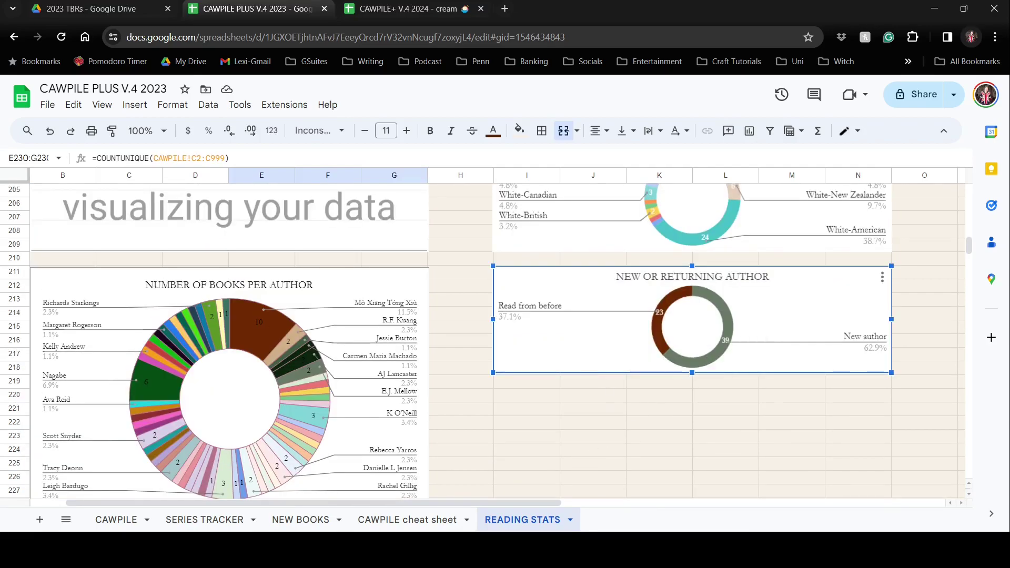
pyautogui.scroll(-2, 646, 432)
pyautogui.scroll(4, 647, 431)
pyautogui.scroll(-2, 647, 432)
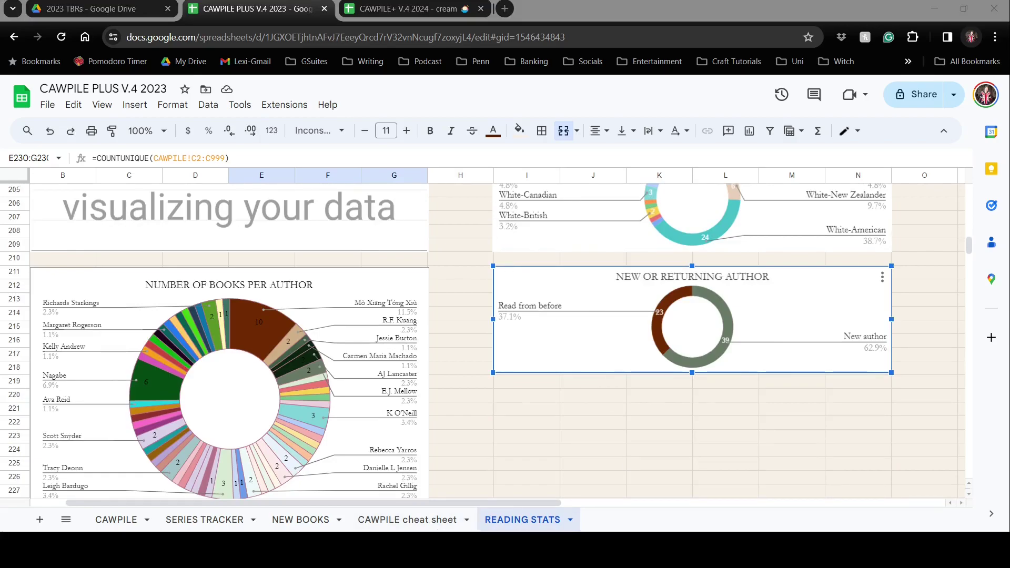
pyautogui.hotkey('alt', 'Tab')
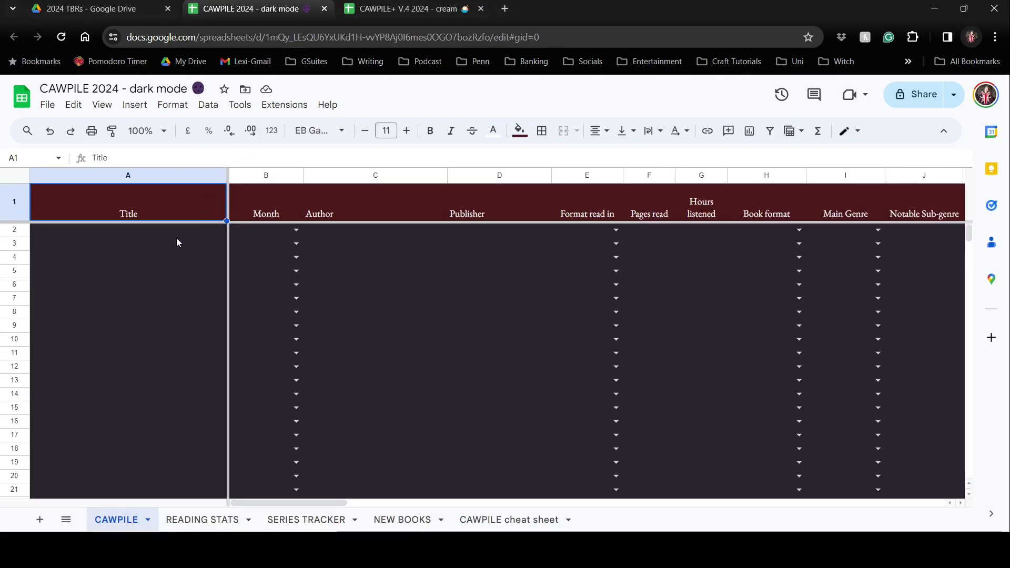
# Check the empty Title cells in the dark-mode CAWPILE sheet.
pyautogui.click(156, 230)
pyautogui.click(118, 241)
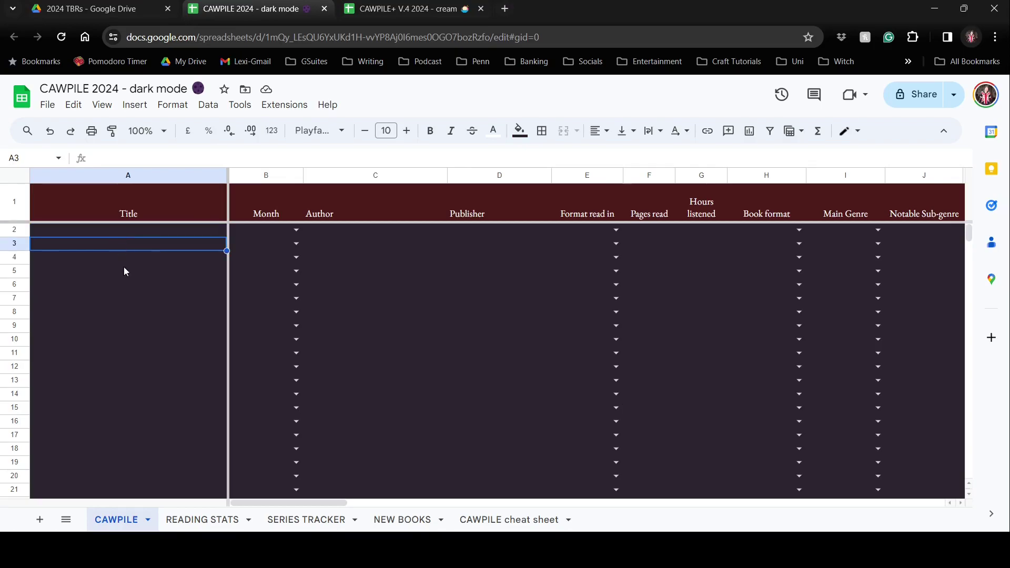
pyautogui.click(136, 261)
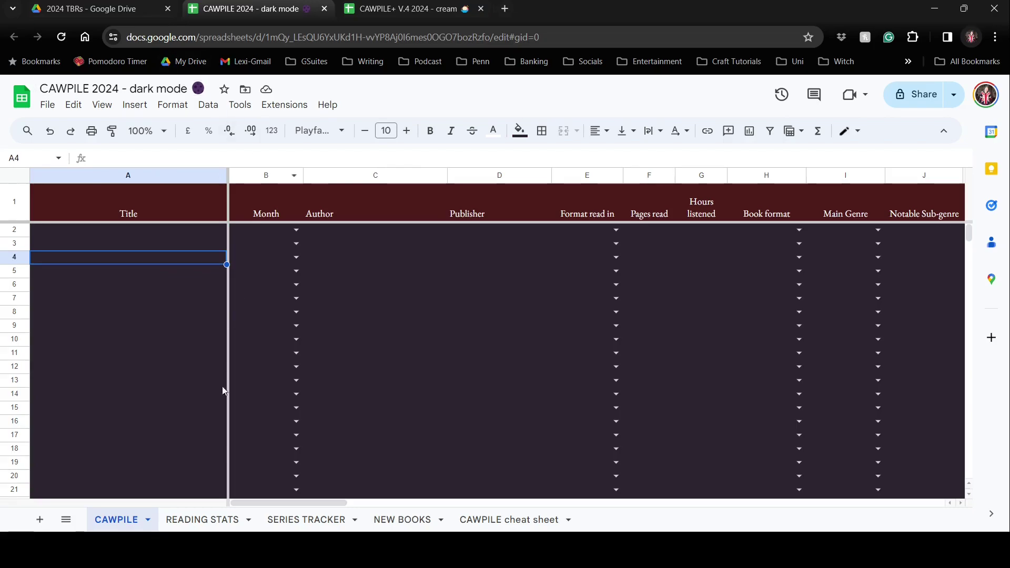
pyautogui.moveTo(263, 506); pyautogui.dragTo(766, 492)
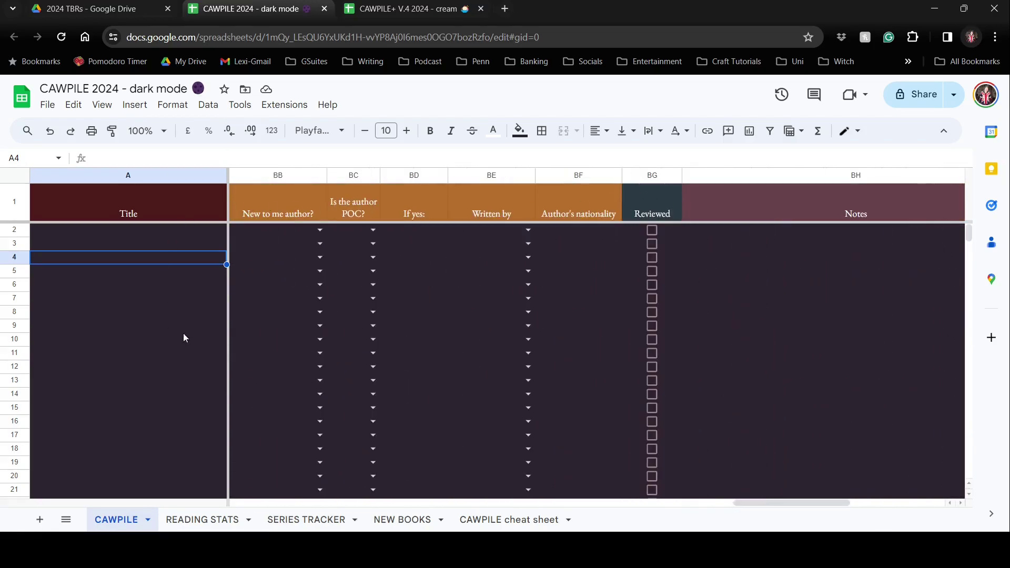
# Browse the READING STATS, SERIES TRACKER, NEW BOOKS and cheat sheets, then return to CAWPILE.
pyautogui.click(194, 519)
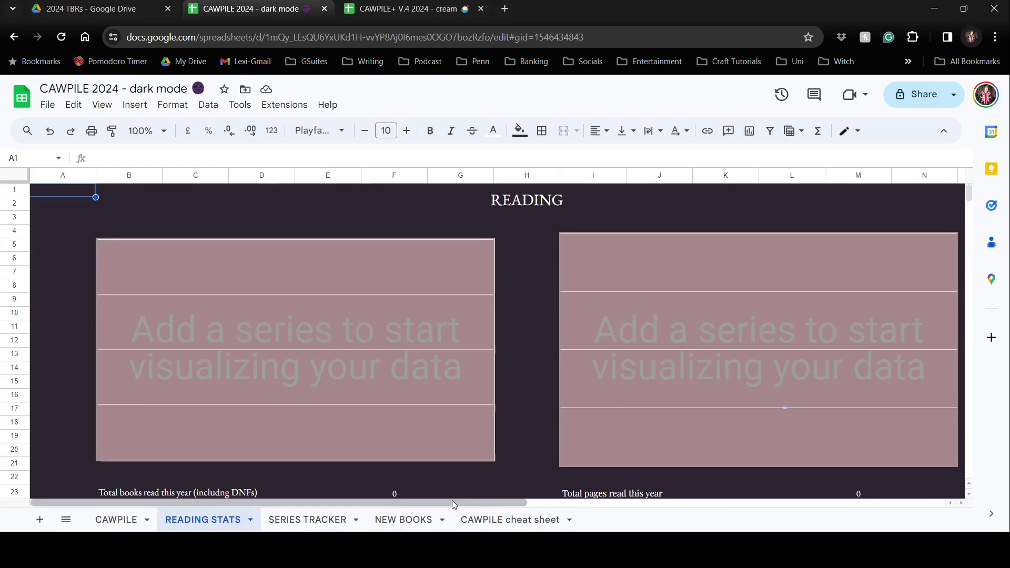
pyautogui.moveTo(452, 500)
pyautogui.mouseDown()
pyautogui.moveTo(696, 508)
pyautogui.moveTo(453, 502)
pyautogui.mouseUp()
pyautogui.scroll(-3, 400, 393)
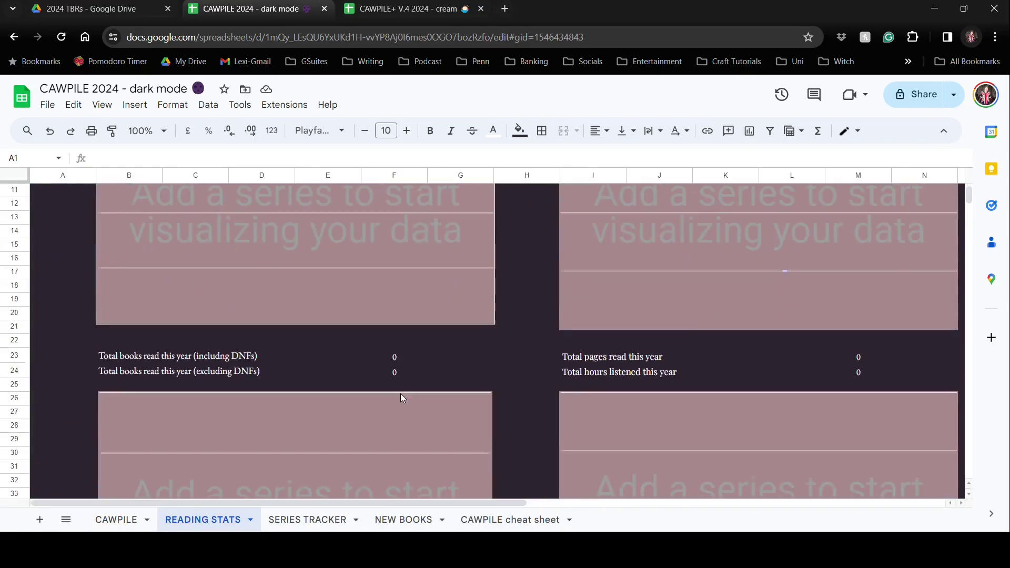
pyautogui.click(129, 521)
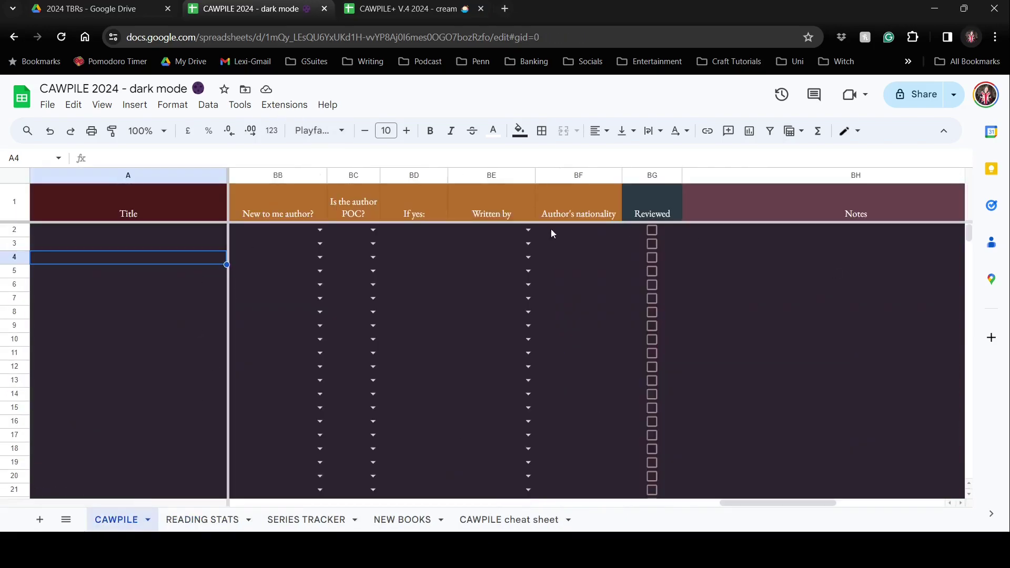
pyautogui.click(276, 520)
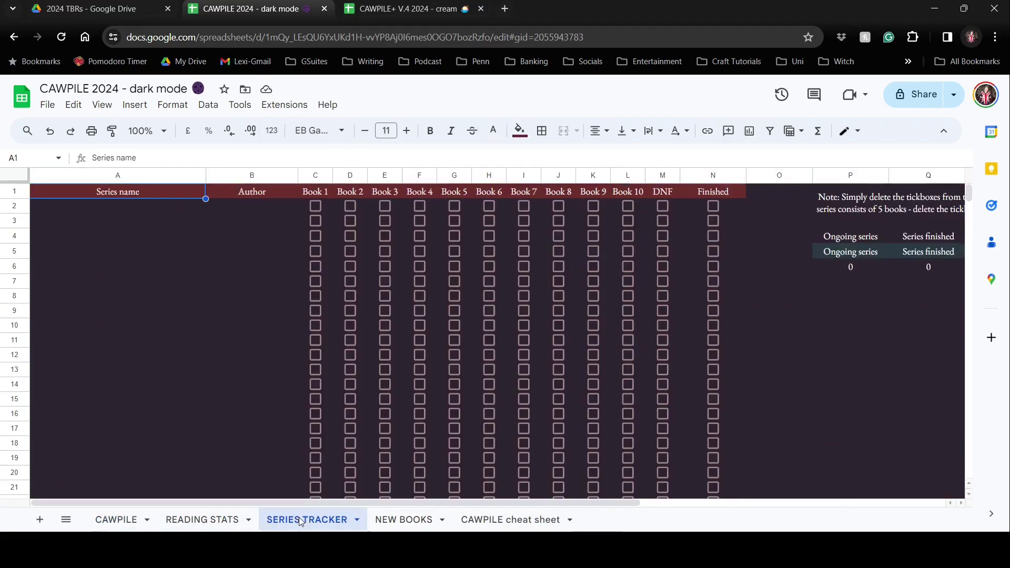
pyautogui.click(415, 518)
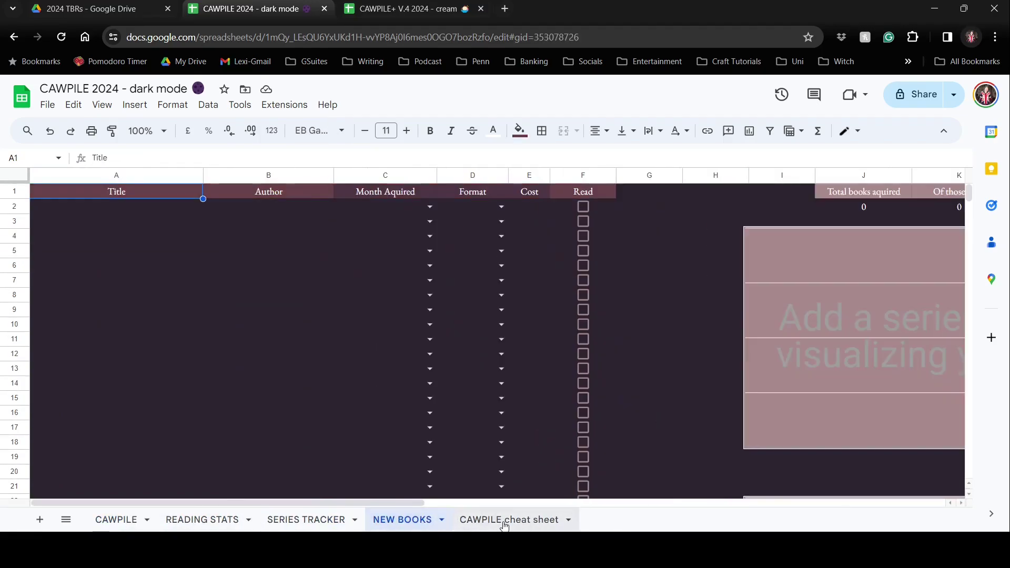
pyautogui.click(505, 520)
pyautogui.click(116, 520)
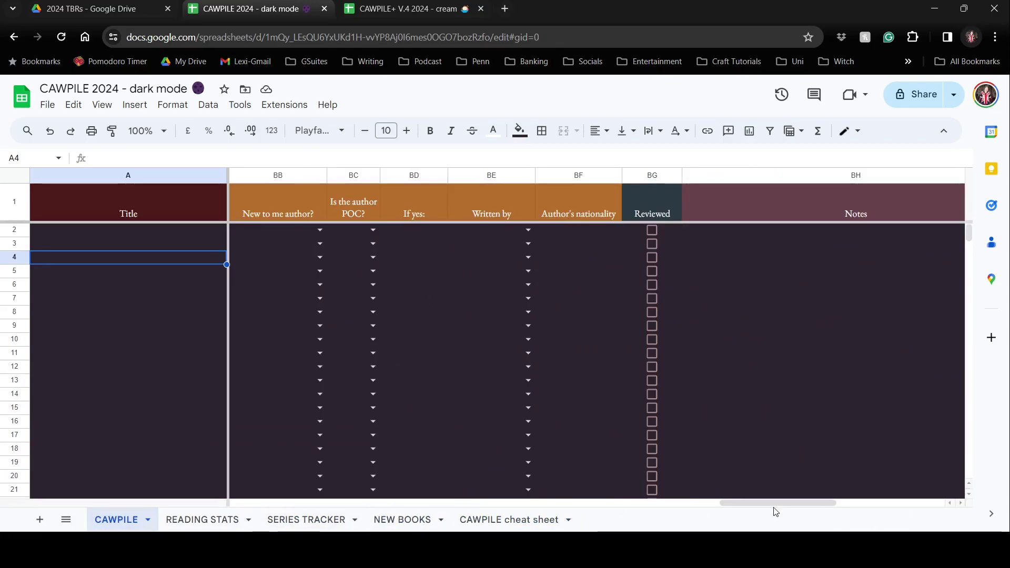
# Check the empty Author and Title cells, then bring up the cream 2024 template.
pyautogui.moveTo(755, 504); pyautogui.dragTo(266, 504)
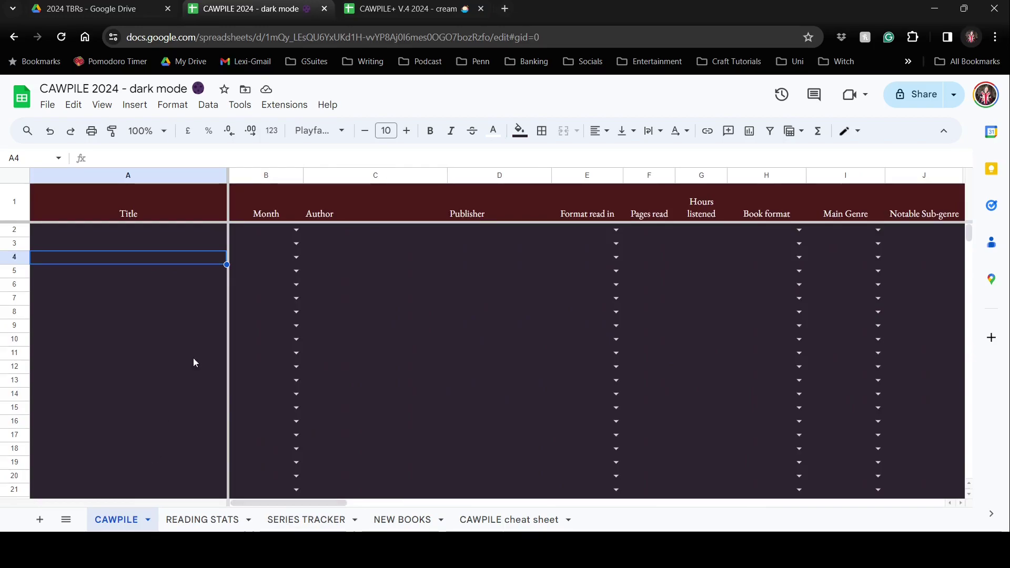
pyautogui.click(416, 283)
pyautogui.moveTo(416, 274); pyautogui.dragTo(417, 270)
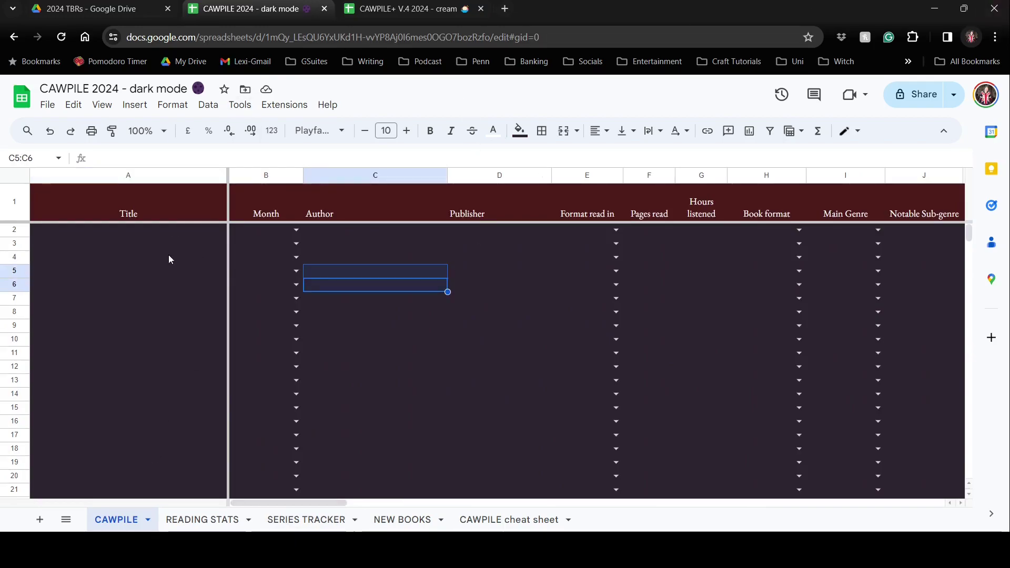
pyautogui.click(106, 233)
pyautogui.click(127, 270)
pyautogui.click(132, 242)
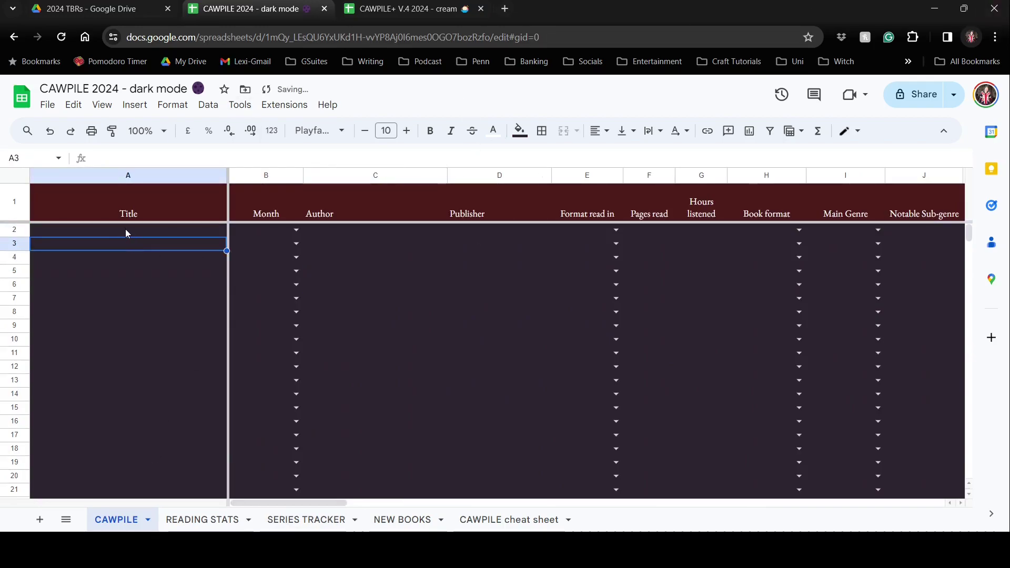
pyautogui.click(126, 229)
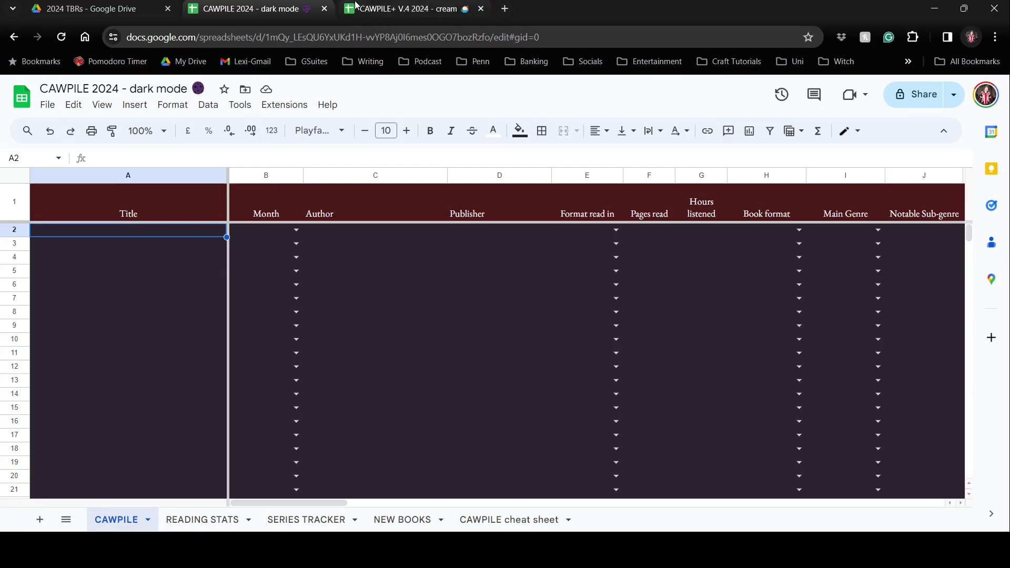
pyautogui.click(405, 9)
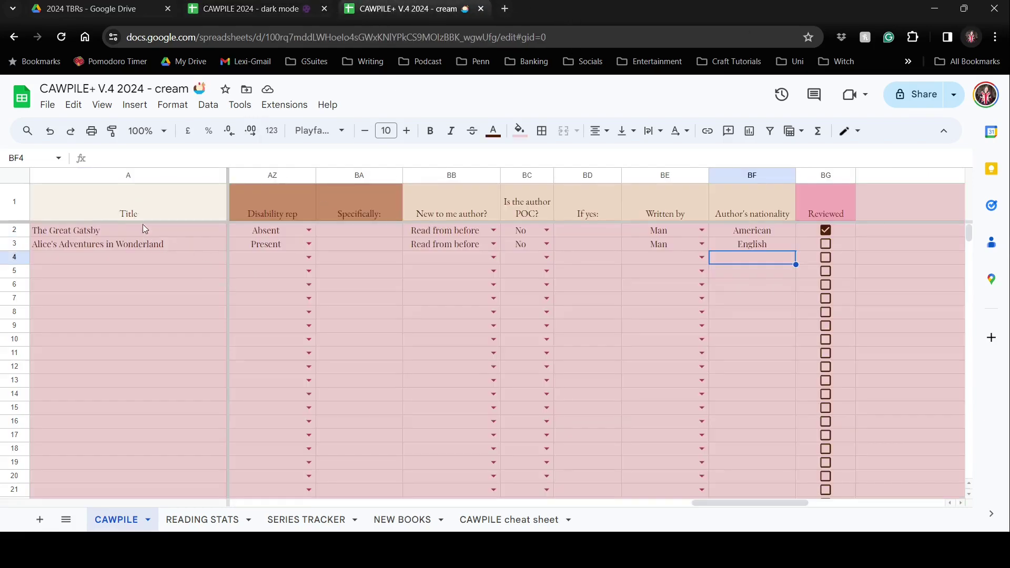
pyautogui.click(159, 232)
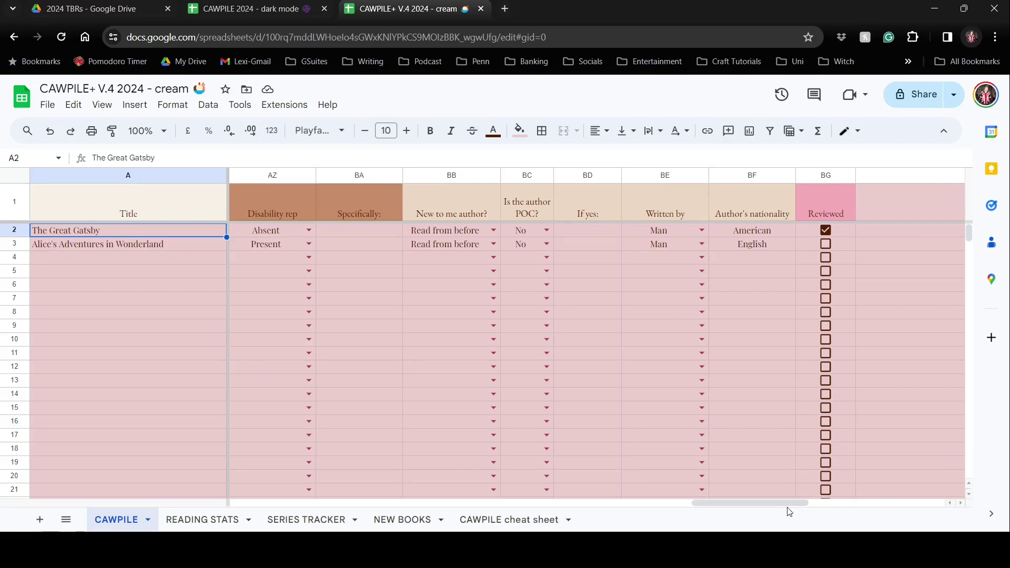
pyautogui.moveTo(762, 503); pyautogui.dragTo(278, 502)
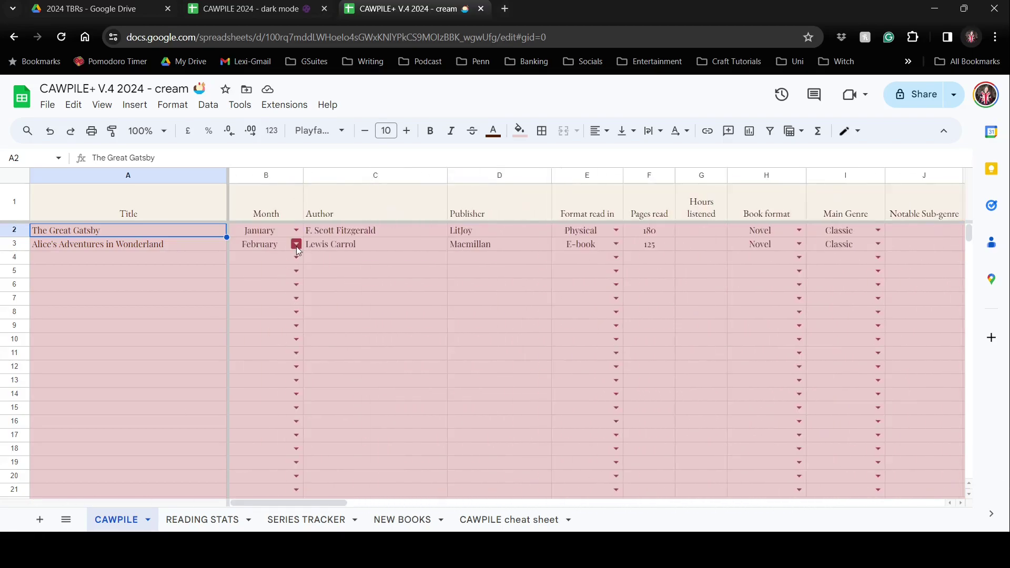
pyautogui.click(194, 247)
pyautogui.click(180, 234)
pyautogui.moveTo(114, 285); pyautogui.dragTo(116, 273)
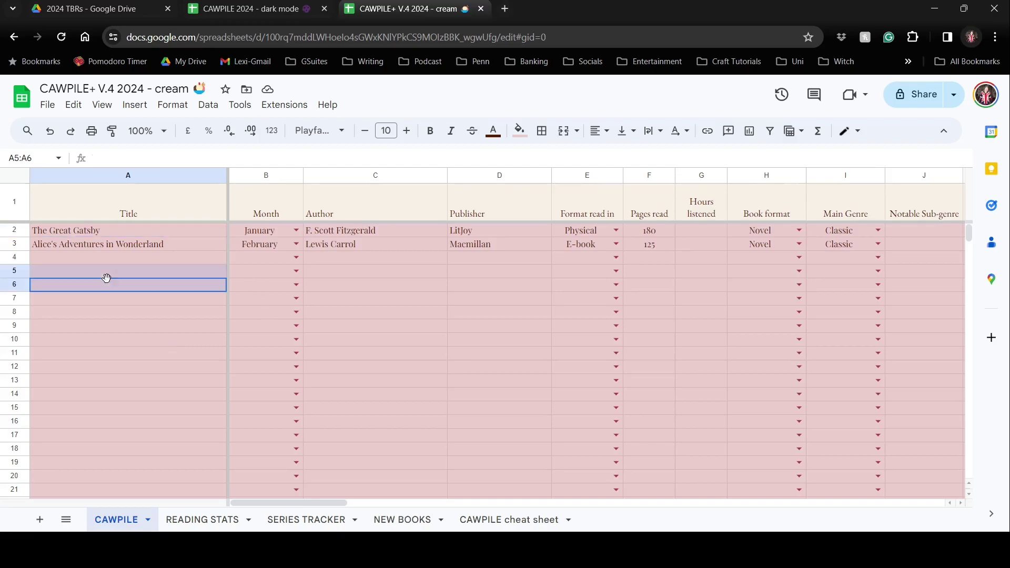
pyautogui.click(119, 247)
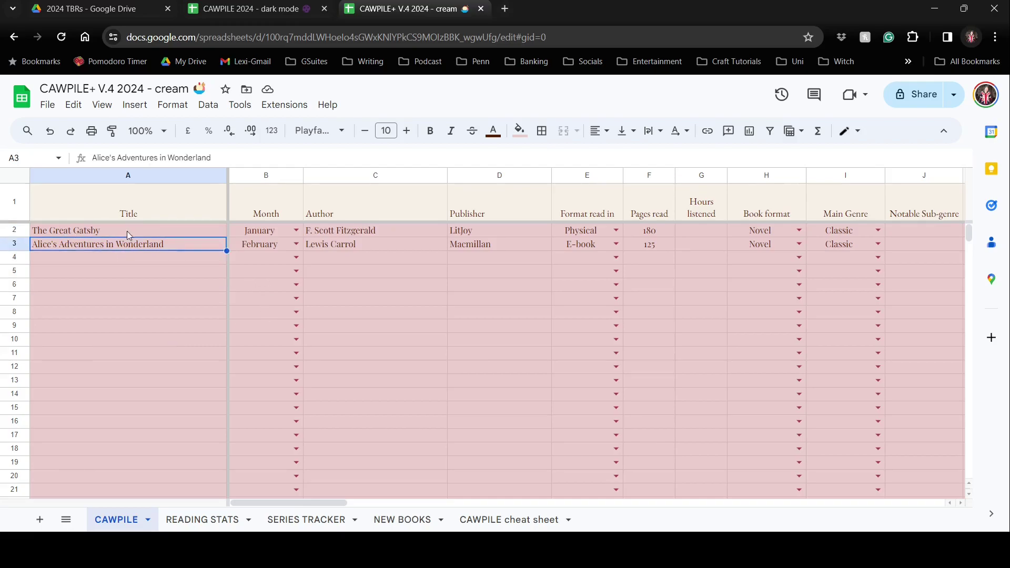
pyautogui.click(136, 232)
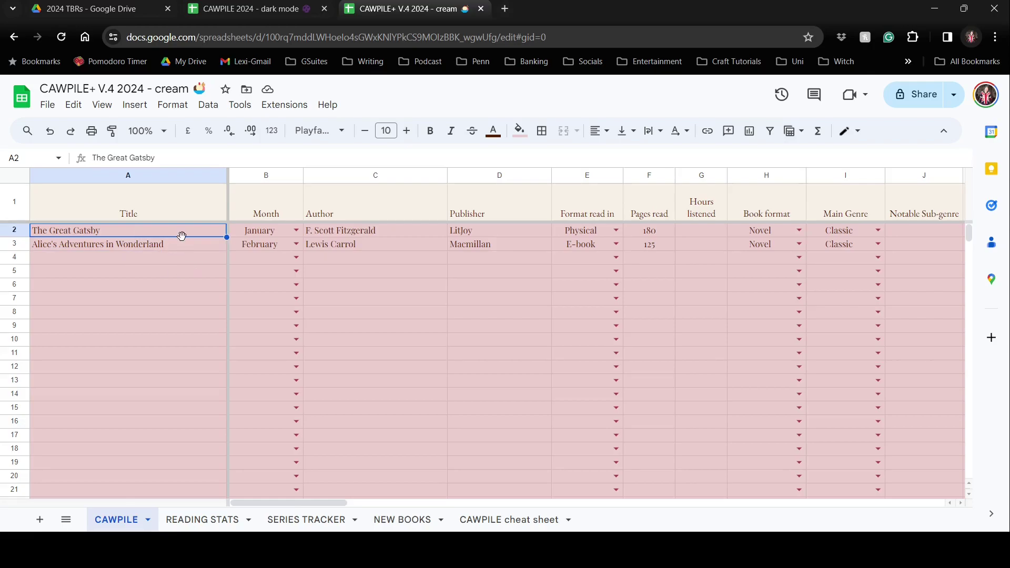
pyautogui.click(160, 244)
pyautogui.click(159, 257)
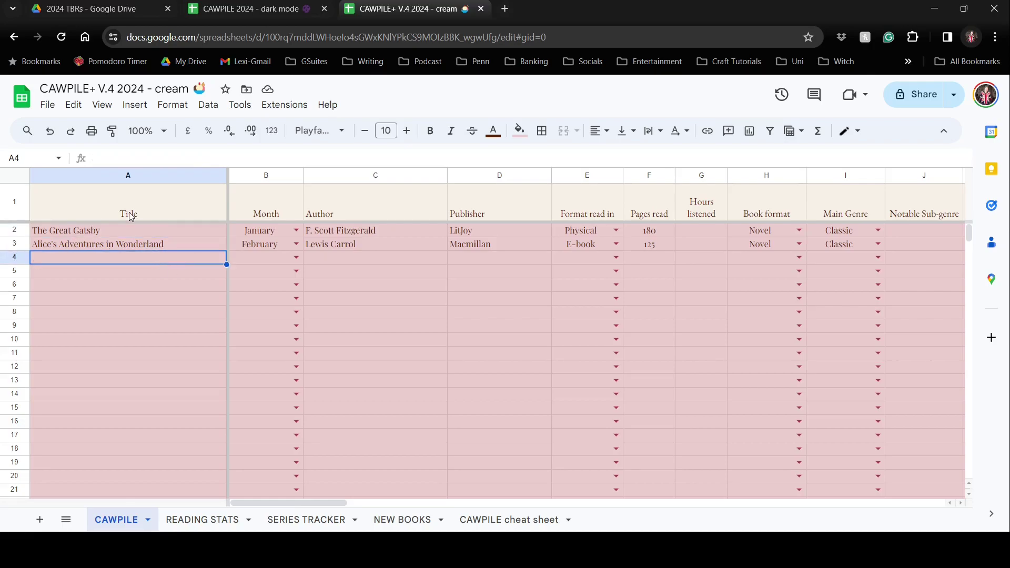
pyautogui.click(143, 230)
pyautogui.click(179, 244)
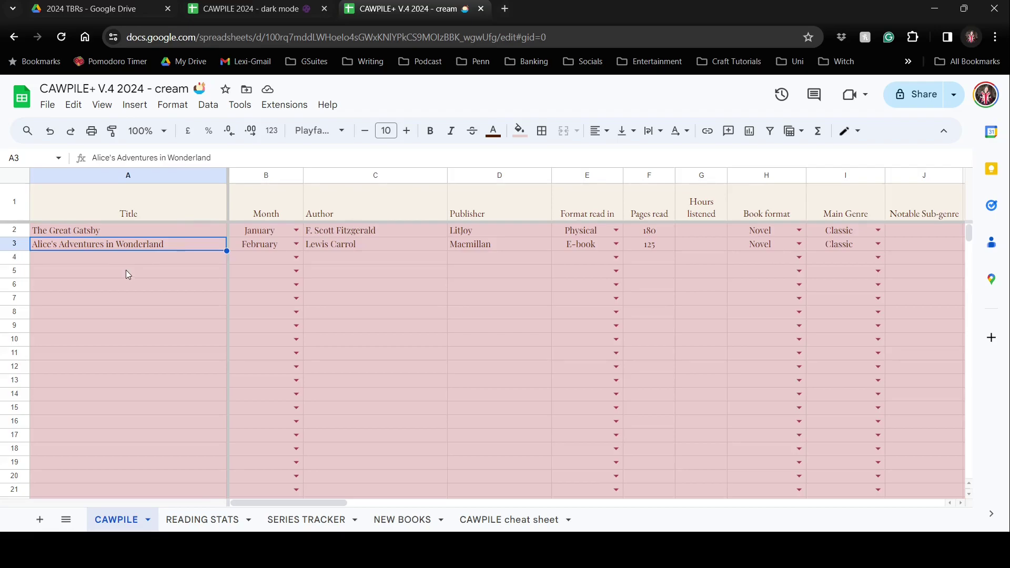
pyautogui.click(101, 260)
pyautogui.click(131, 232)
pyautogui.click(148, 213)
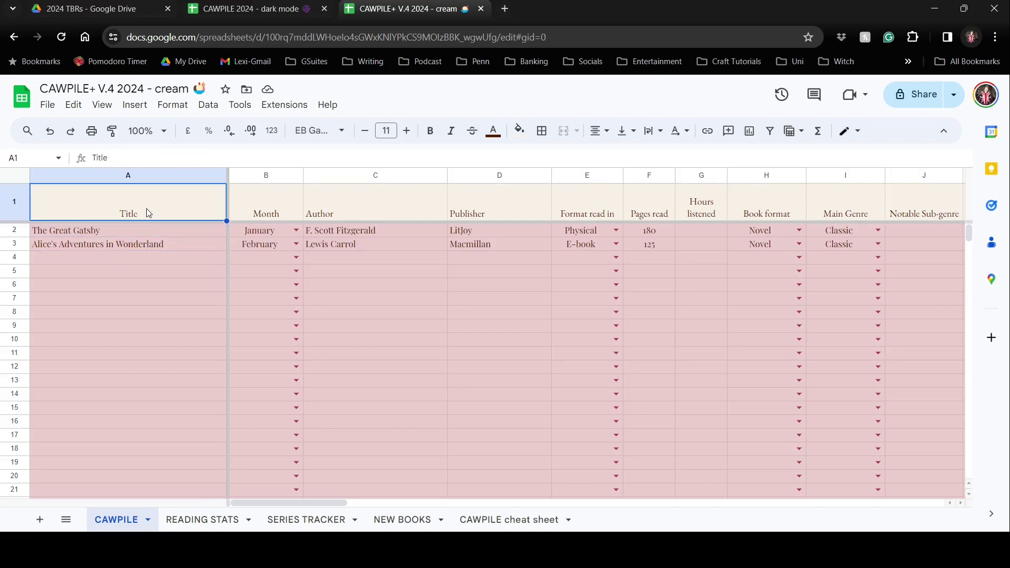
pyautogui.click(110, 229)
pyautogui.click(185, 246)
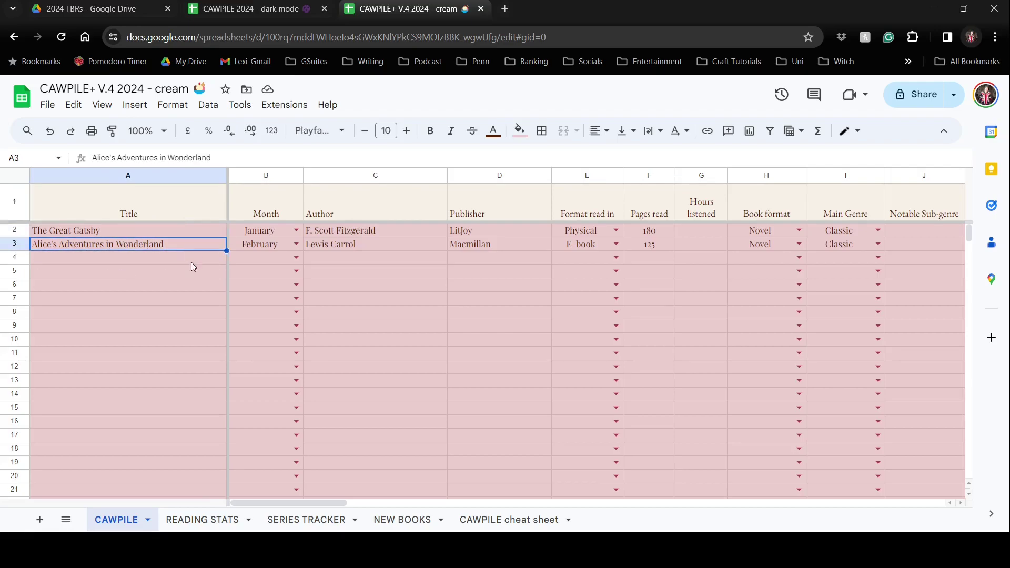
pyautogui.click(133, 263)
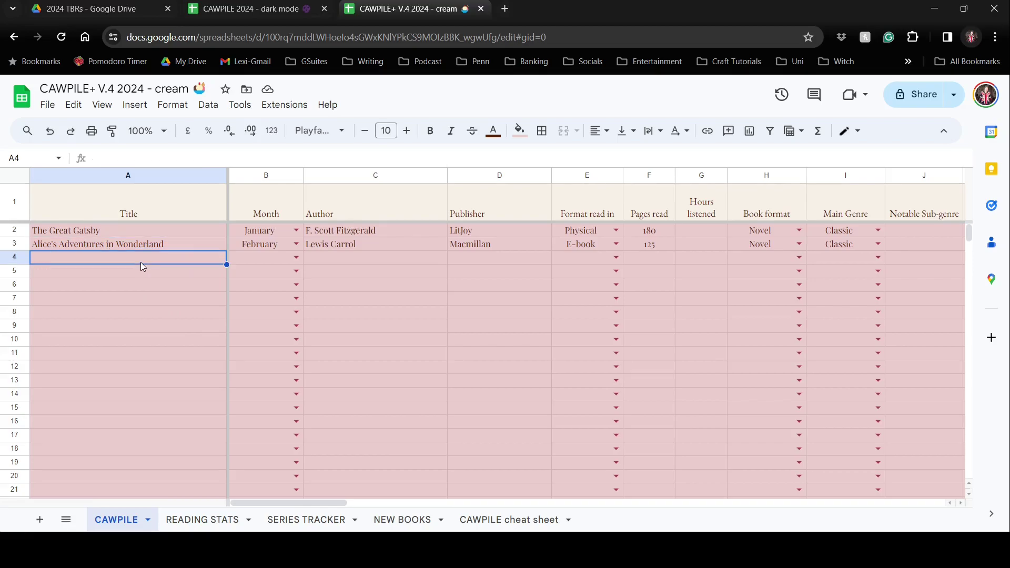